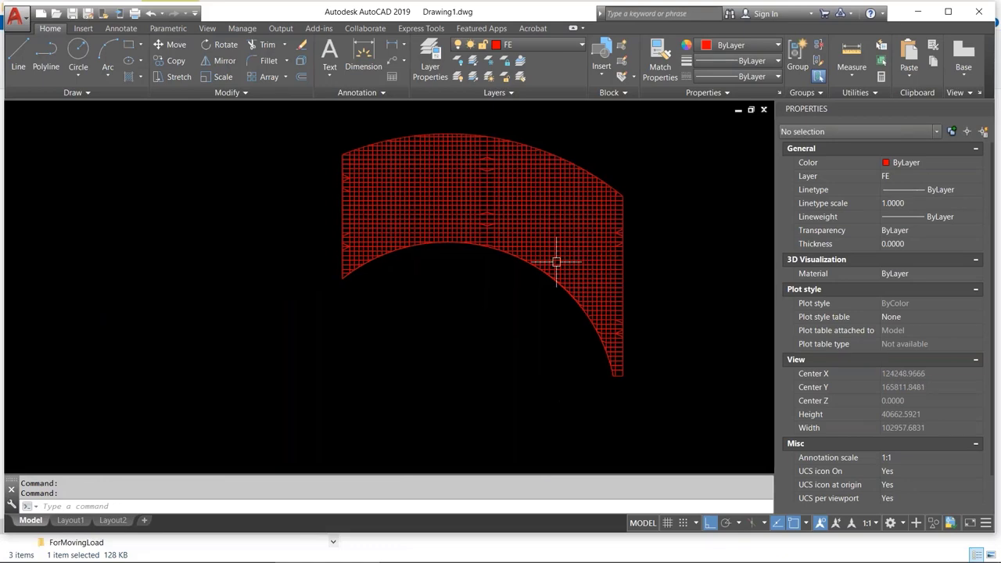
Measure the diagonal of one square mesh element in the upper part of the slab using the DIST command
{"action": "middle_click_drag", "start_coordinate": [427, 195], "coordinate": [431, 218]}
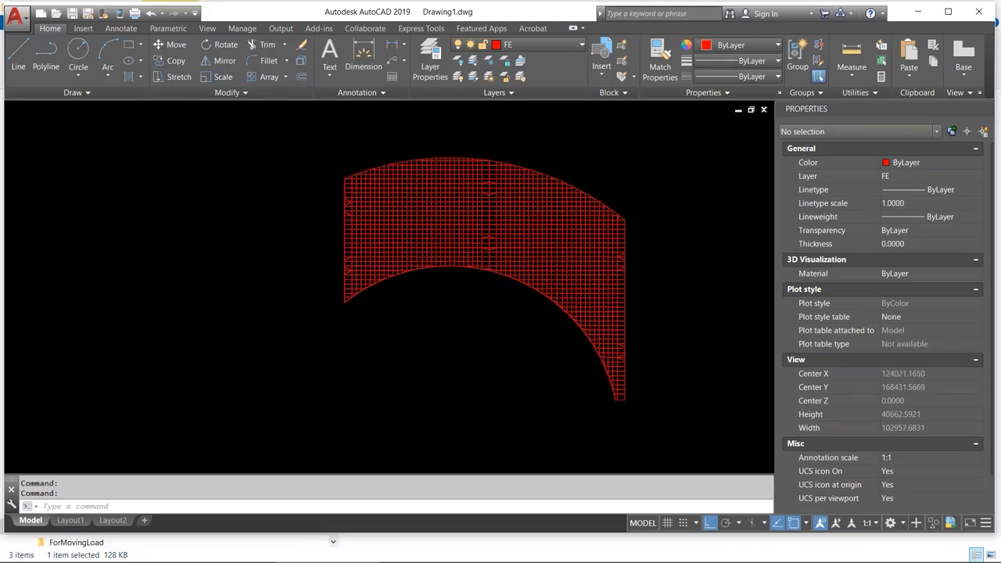
{"action": "scroll", "coordinate": [375, 210], "scroll_direction": "up", "scroll_amount": 8}
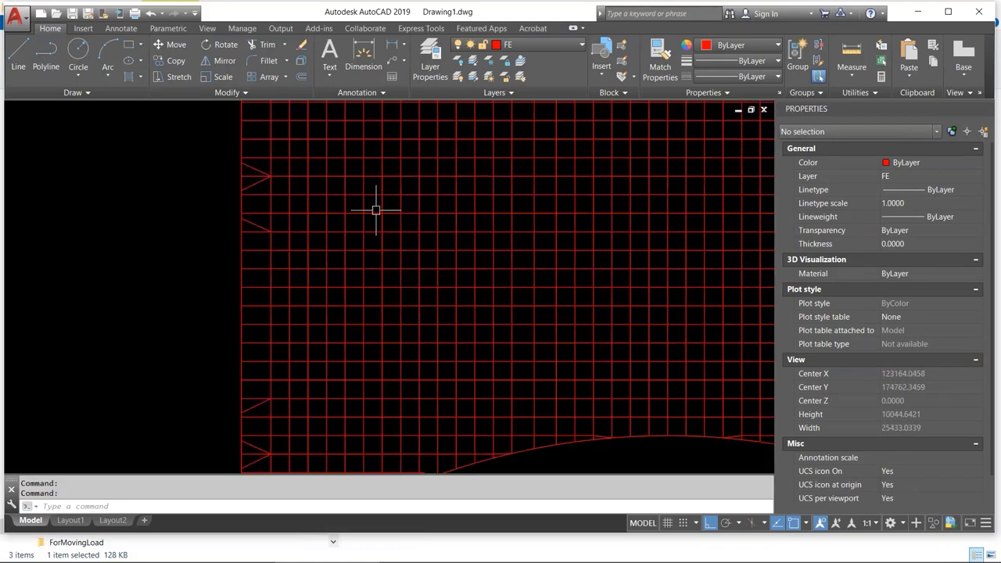
{"action": "scroll", "coordinate": [400, 242], "scroll_direction": "down", "scroll_amount": 6}
{"action": "middle_click_drag", "start_coordinate": [552, 246], "coordinate": [436, 217]}
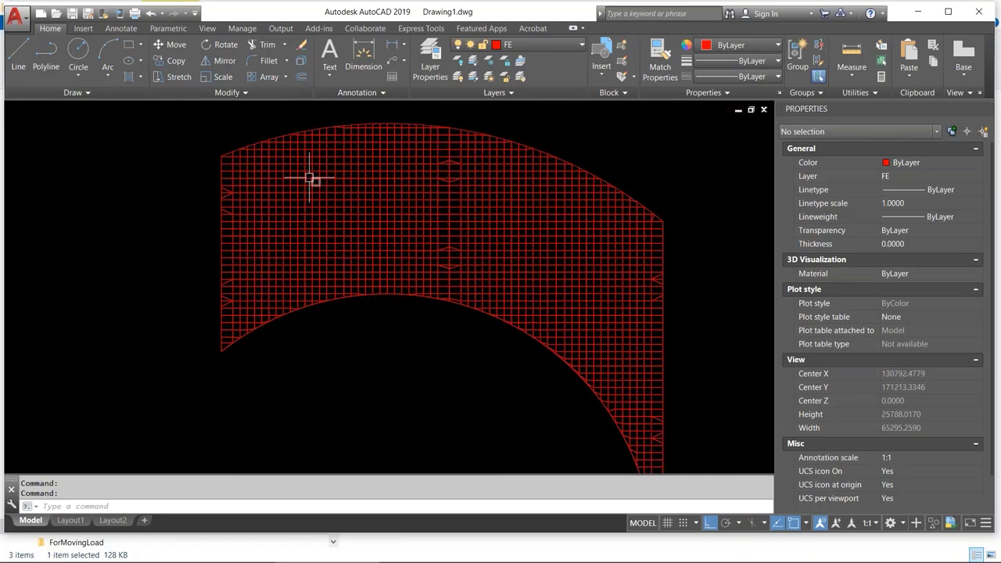
{"action": "scroll", "coordinate": [309, 178], "scroll_direction": "up", "scroll_amount": 2}
{"action": "scroll", "coordinate": [311, 177], "scroll_direction": "up", "scroll_amount": 6}
{"action": "type", "text": "di"}
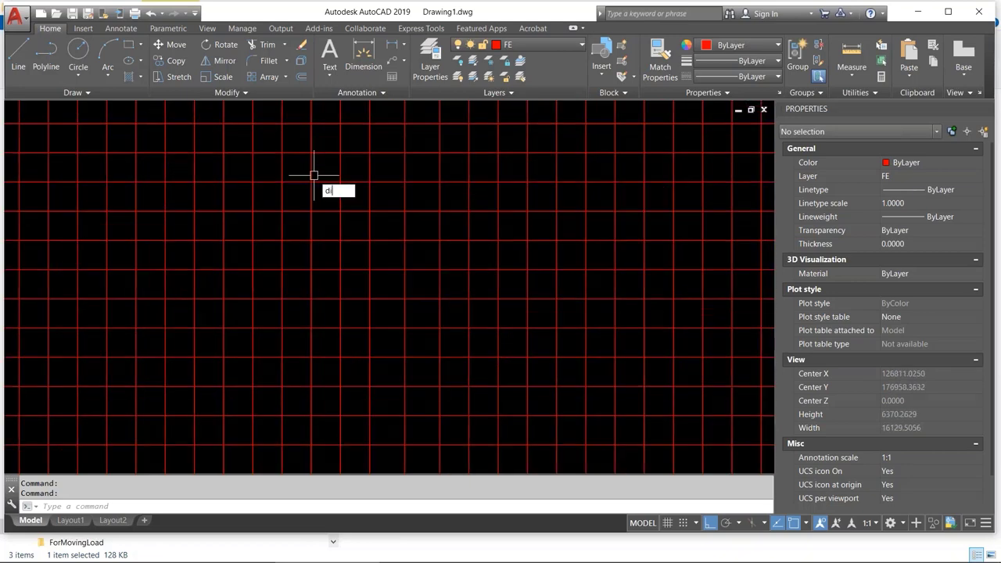
{"action": "key", "text": "Return"}
{"action": "left_click", "coordinate": [312, 152]}
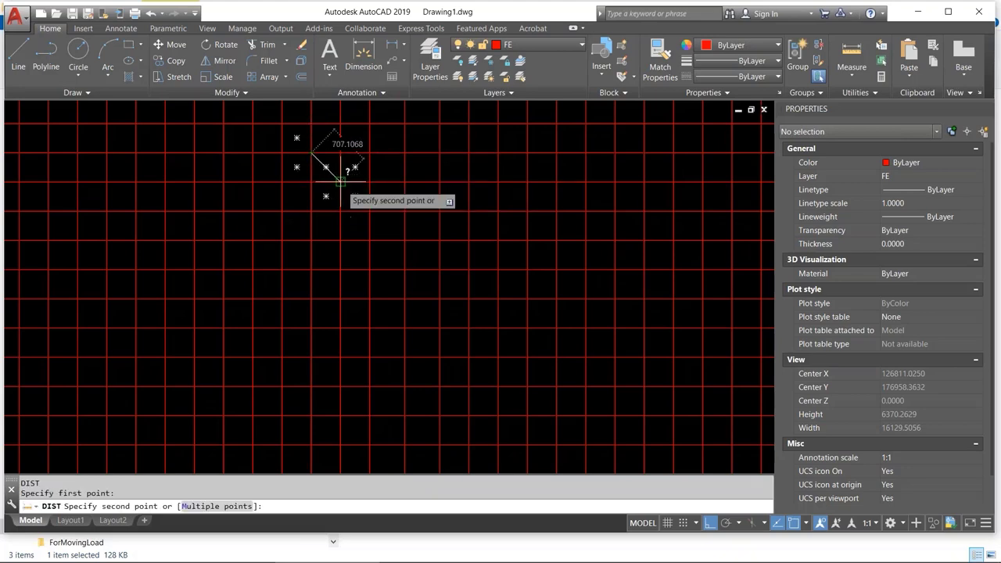
{"action": "left_click", "coordinate": [341, 182]}
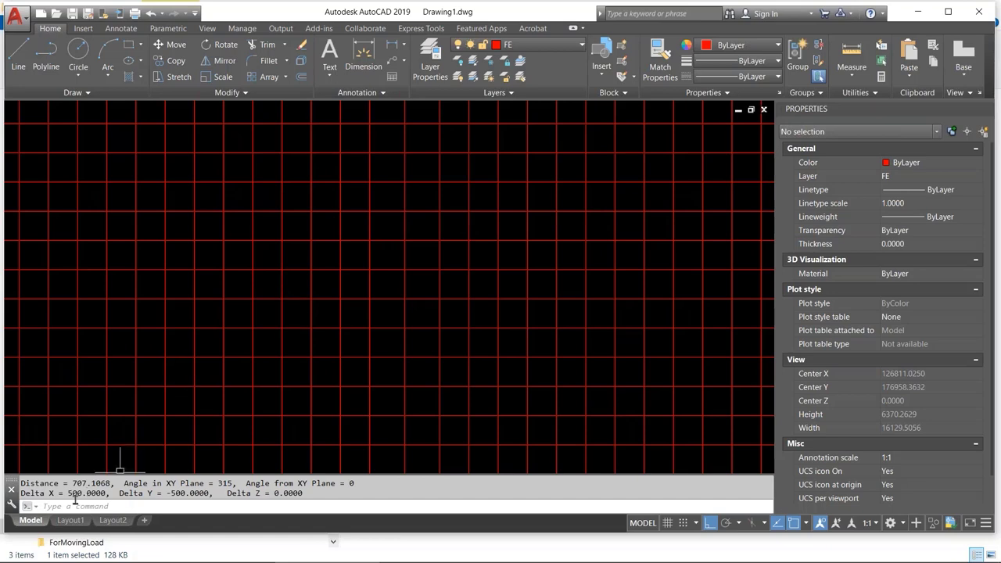
Examine the mesh elements along the upper curved edge of the slab
{"action": "scroll", "coordinate": [292, 425], "scroll_direction": "down", "scroll_amount": 6}
{"action": "scroll", "coordinate": [279, 340], "scroll_direction": "up", "scroll_amount": 3}
{"action": "scroll", "coordinate": [416, 239], "scroll_direction": "up", "scroll_amount": 2}
{"action": "scroll", "coordinate": [358, 240], "scroll_direction": "up", "scroll_amount": 4}
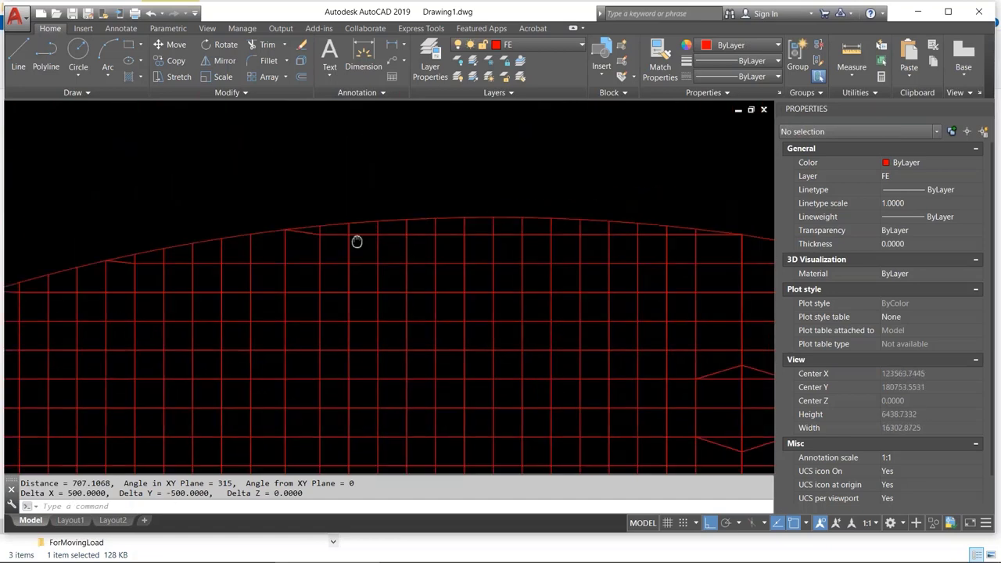
{"action": "scroll", "coordinate": [252, 190], "scroll_direction": "down", "scroll_amount": 5}
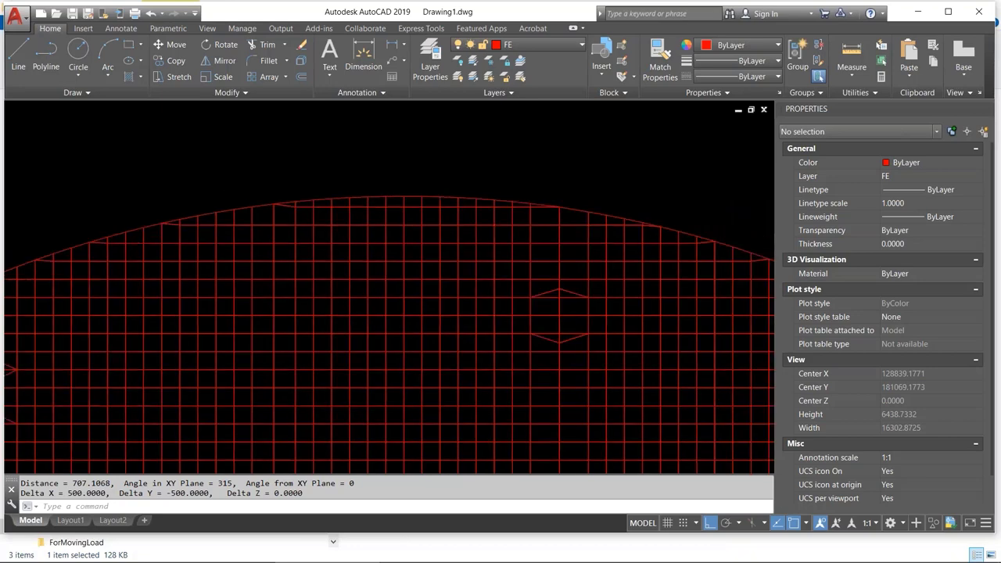
{"action": "scroll", "coordinate": [453, 414], "scroll_direction": "up", "scroll_amount": 2}
{"action": "scroll", "coordinate": [453, 414], "scroll_direction": "up", "scroll_amount": 2}
{"action": "scroll", "coordinate": [462, 352], "scroll_direction": "down", "scroll_amount": 1}
Examine the irregular mesh elements along the inner curve and the straight edge of the narrow lower leg
{"action": "middle_click_drag", "start_coordinate": [548, 429], "coordinate": [417, 268]}
{"action": "scroll", "coordinate": [525, 419], "scroll_direction": "up", "scroll_amount": 1}
{"action": "middle_click_drag", "start_coordinate": [525, 420], "coordinate": [500, 349]}
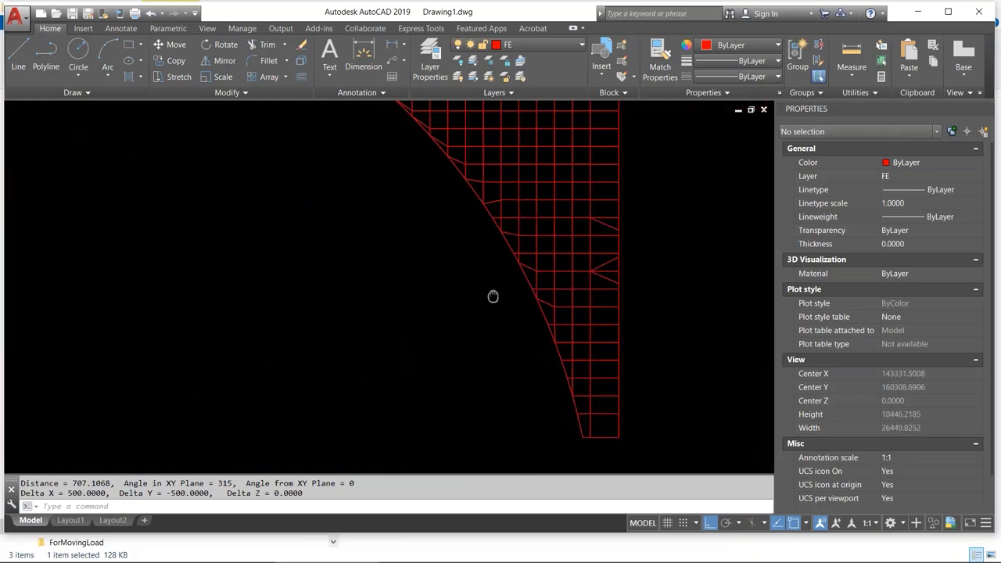
{"action": "middle_click_drag", "start_coordinate": [493, 295], "coordinate": [498, 306]}
{"action": "scroll", "coordinate": [552, 353], "scroll_direction": "up", "scroll_amount": 1}
{"action": "scroll", "coordinate": [664, 375], "scroll_direction": "up", "scroll_amount": 1}
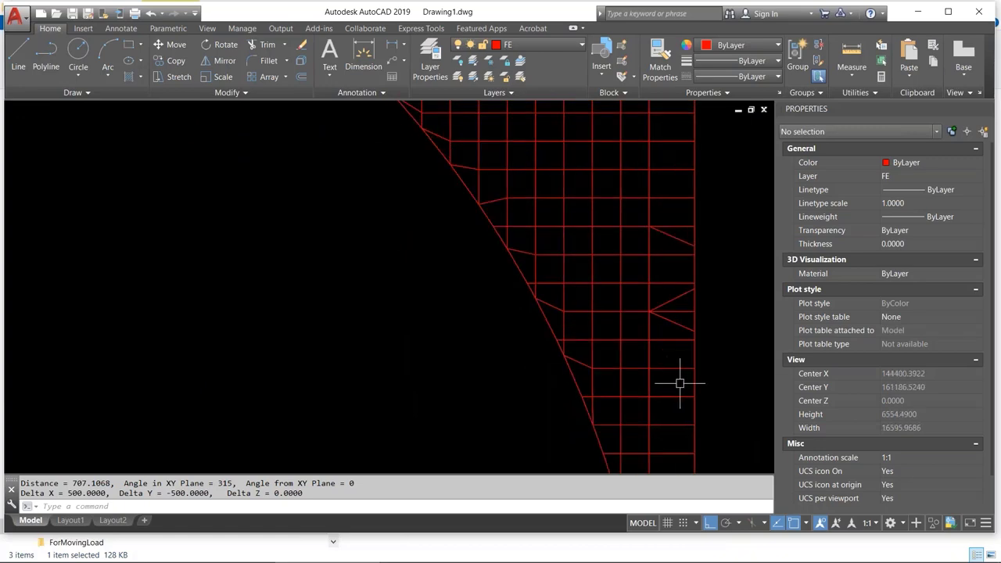
{"action": "scroll", "coordinate": [680, 384], "scroll_direction": "down", "scroll_amount": 2}
{"action": "left_click", "coordinate": [670, 381]}
{"action": "key", "text": "Escape"}
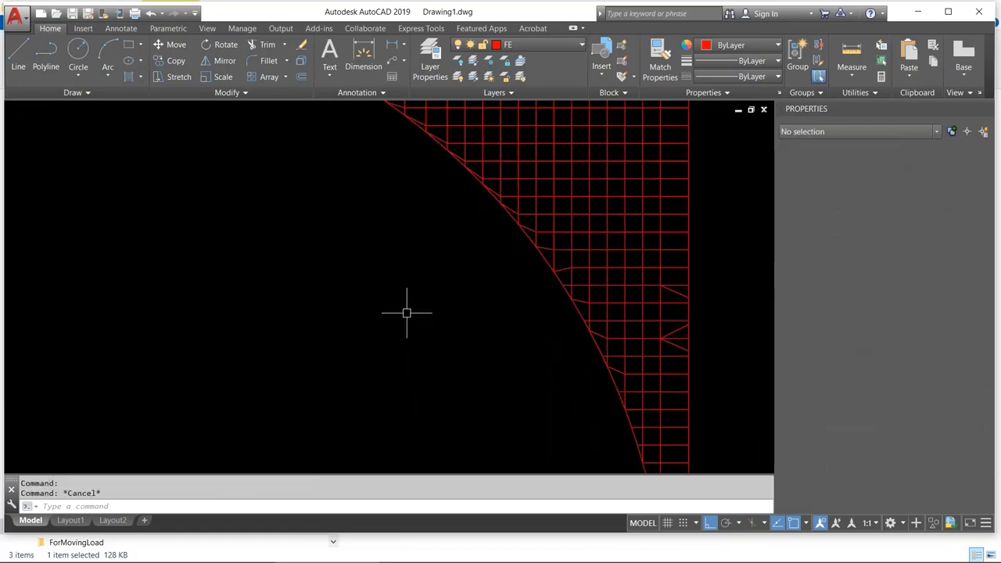
Check the properties of the wider rectangular element beside the interior vertical line, between its two pairs of triangular transitions
{"action": "scroll", "coordinate": [547, 425], "scroll_direction": "down", "scroll_amount": 4}
{"action": "scroll", "coordinate": [485, 274], "scroll_direction": "up", "scroll_amount": 4}
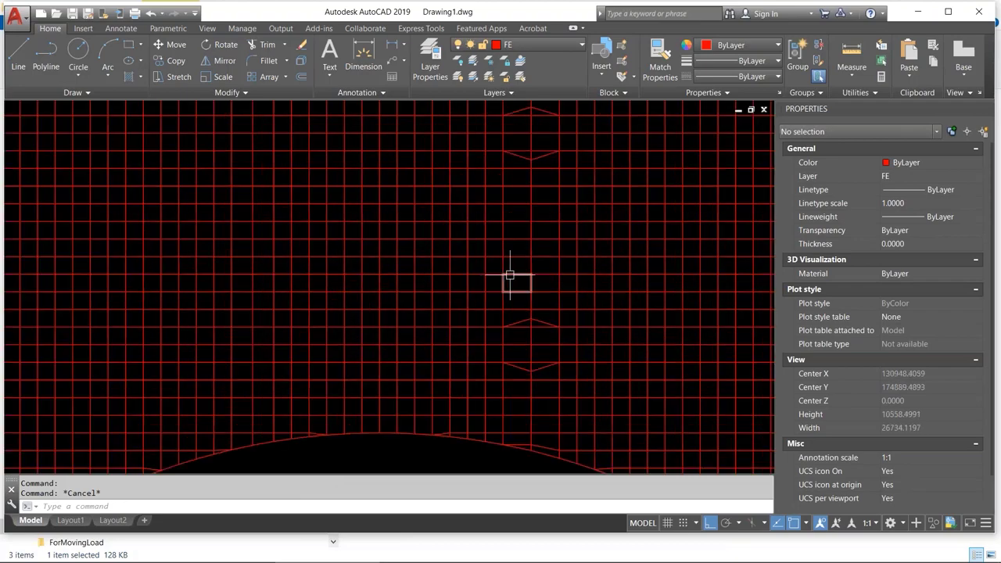
{"action": "left_click", "coordinate": [509, 275]}
{"action": "scroll", "coordinate": [552, 297], "scroll_direction": "up", "scroll_amount": 4}
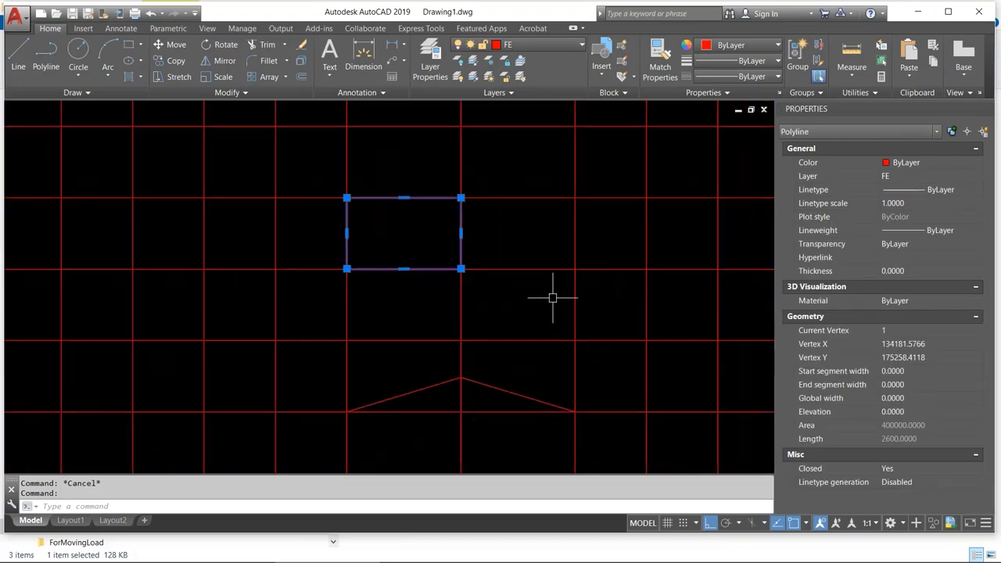
{"action": "key", "text": "Escape"}
{"action": "scroll", "coordinate": [559, 302], "scroll_direction": "down", "scroll_amount": 6}
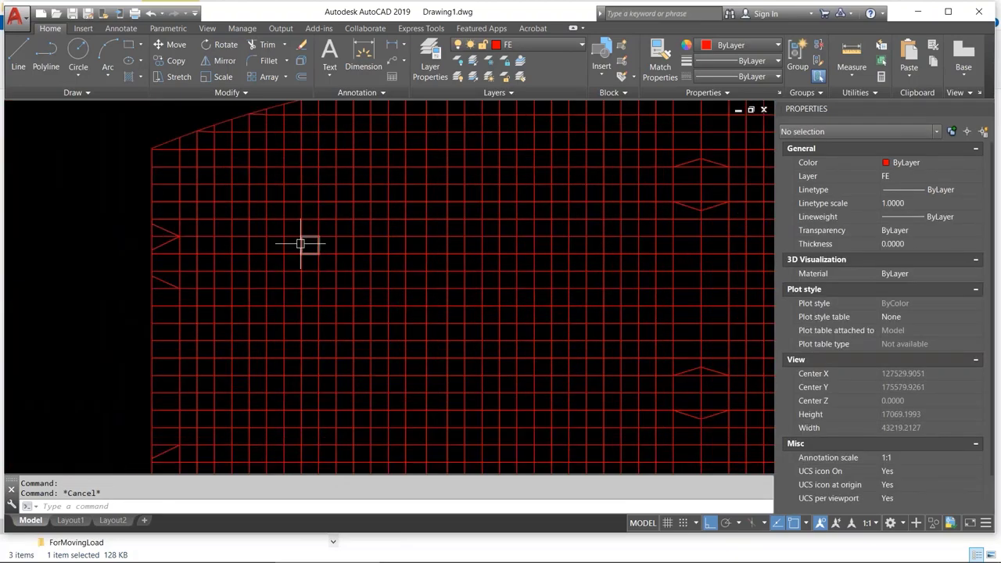
Check the polyline properties of two square elements in the same row near the mesh's left edge
{"action": "scroll", "coordinate": [305, 242], "scroll_direction": "up", "scroll_amount": 3}
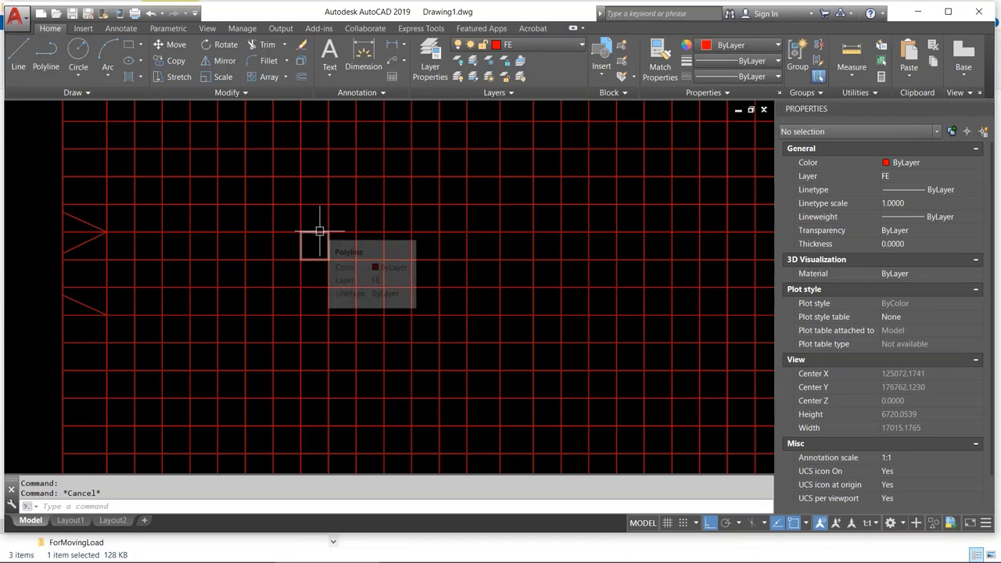
{"action": "left_click", "coordinate": [316, 233]}
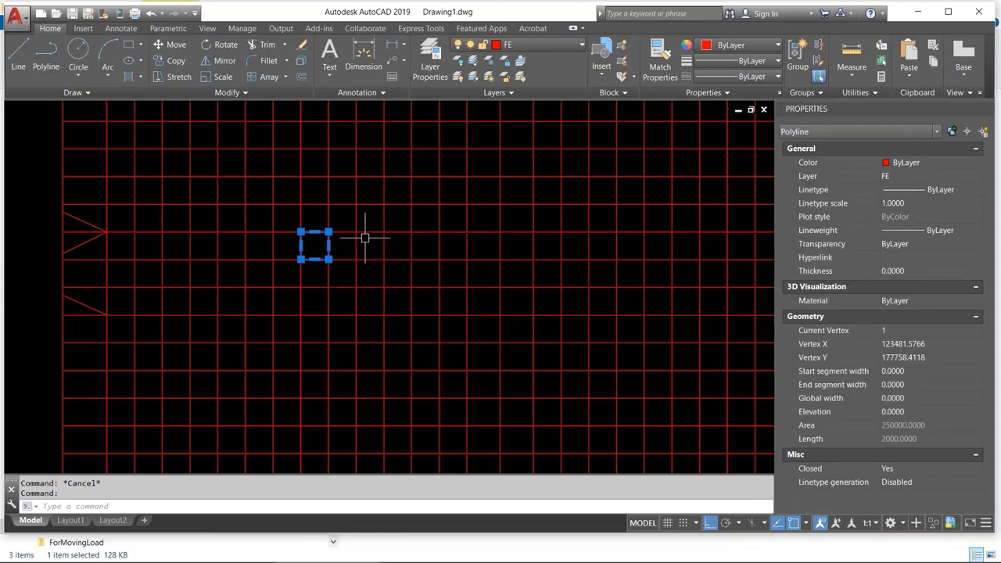
{"action": "key", "text": "Escape"}
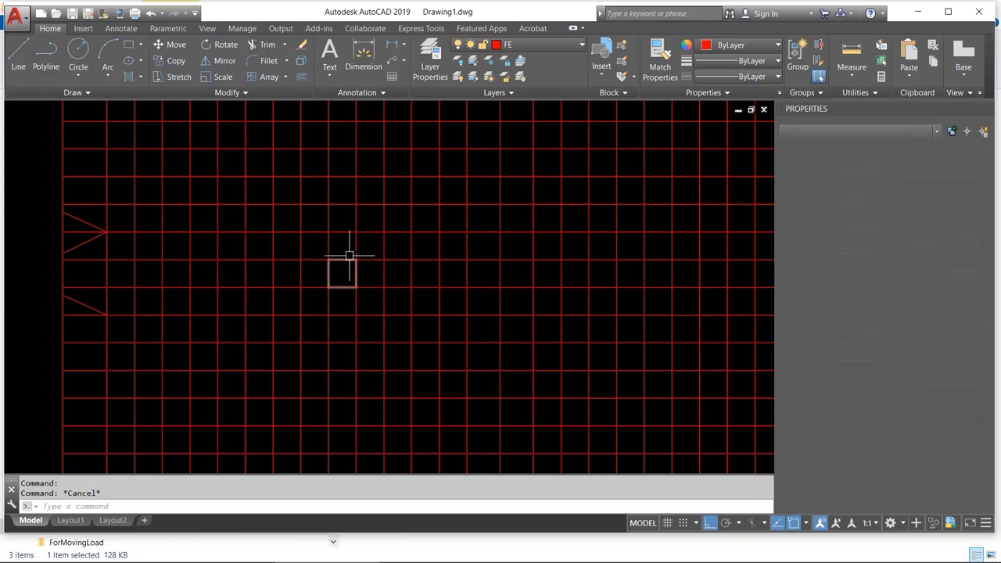
{"action": "left_click", "coordinate": [359, 243]}
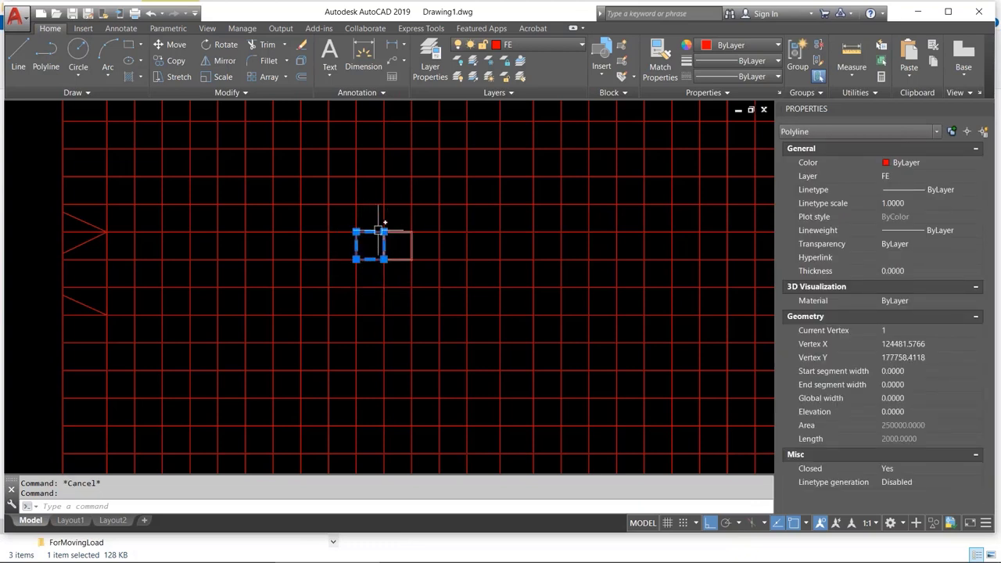
Inspect the small triangular element on the upper curve and a regular element just below it, and clear the selection
{"action": "middle_click_drag", "start_coordinate": [347, 177], "coordinate": [319, 401]}
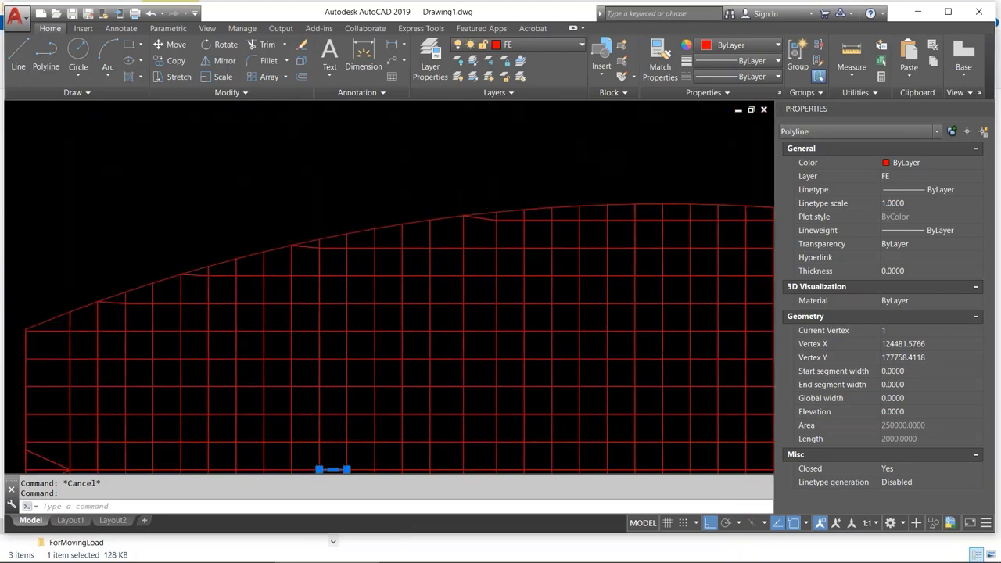
{"action": "left_click", "coordinate": [479, 217]}
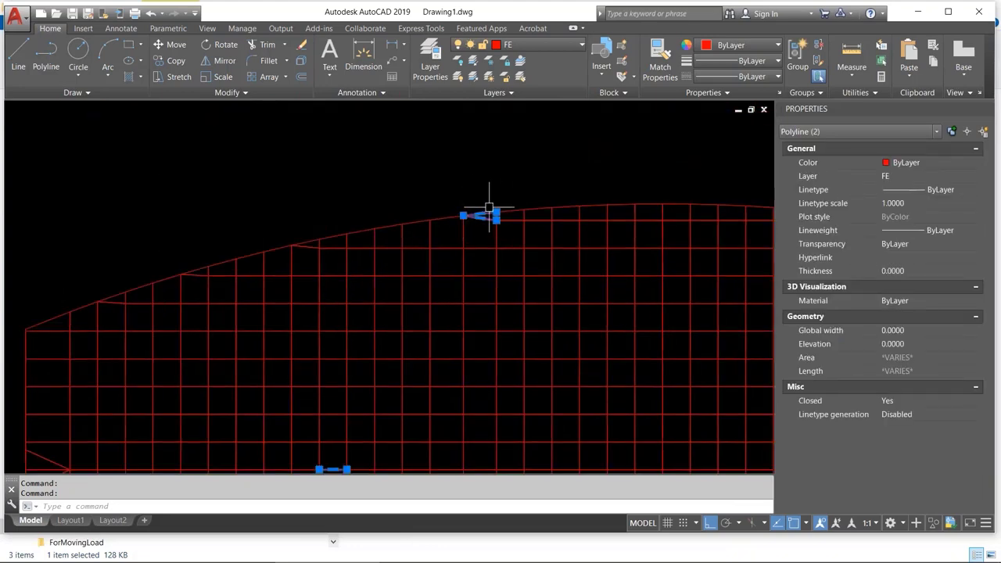
{"action": "key", "text": "Escape"}
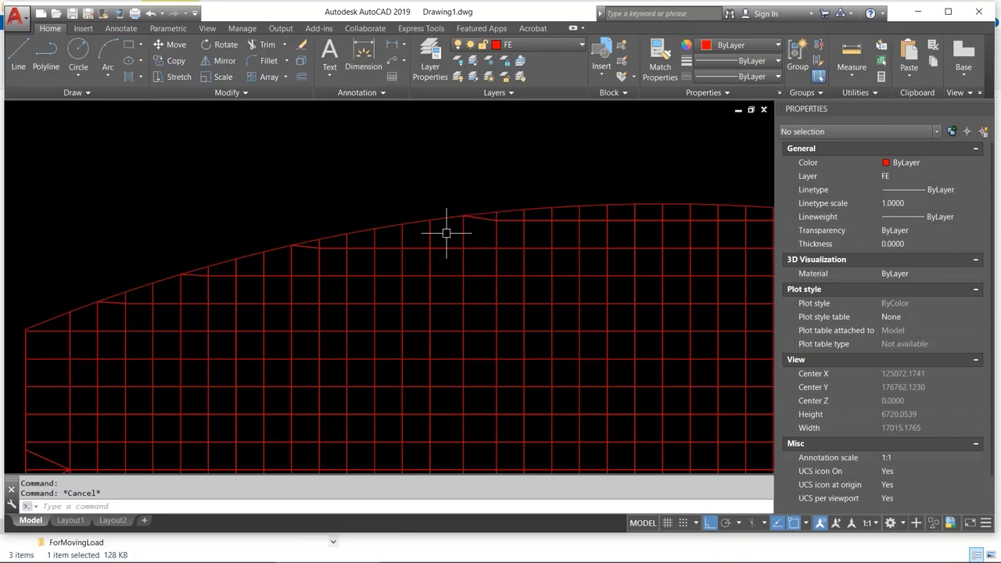
{"action": "left_click", "coordinate": [441, 249]}
{"action": "key", "text": "Escape"}
Check the properties of a square element just above the crown of the lower curve, and deselect it
{"action": "scroll", "coordinate": [469, 234], "scroll_direction": "down", "scroll_amount": 5}
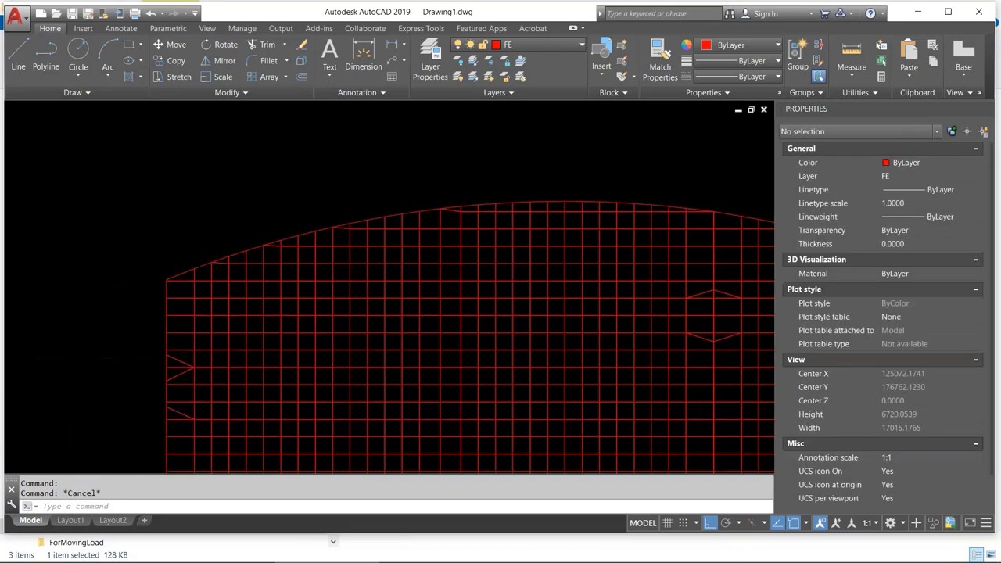
{"action": "scroll", "coordinate": [493, 313], "scroll_direction": "up", "scroll_amount": 3}
{"action": "left_click", "coordinate": [501, 337]}
{"action": "scroll", "coordinate": [493, 339], "scroll_direction": "up", "scroll_amount": 4}
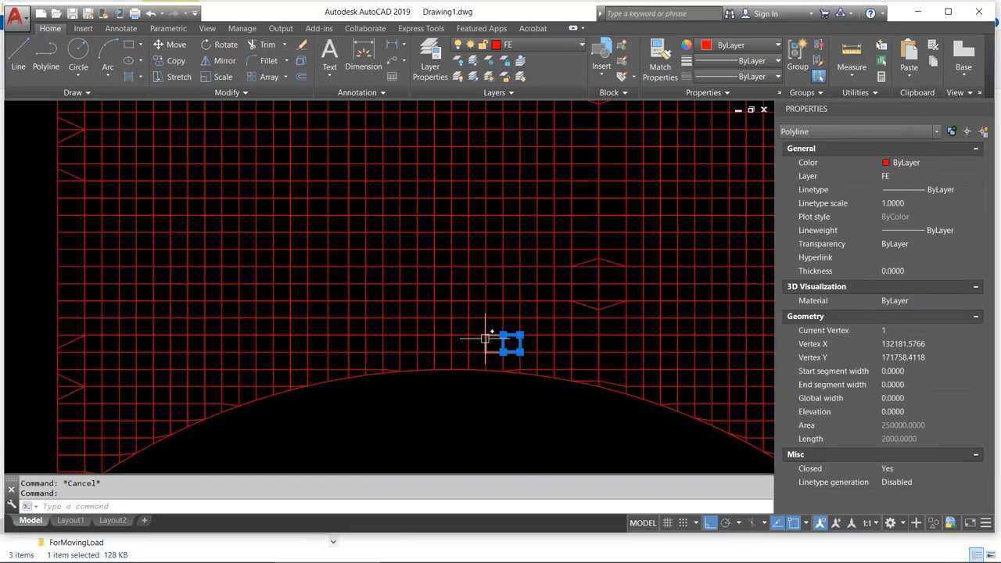
{"action": "key", "text": "Escape"}
{"action": "scroll", "coordinate": [482, 302], "scroll_direction": "down", "scroll_amount": 5}
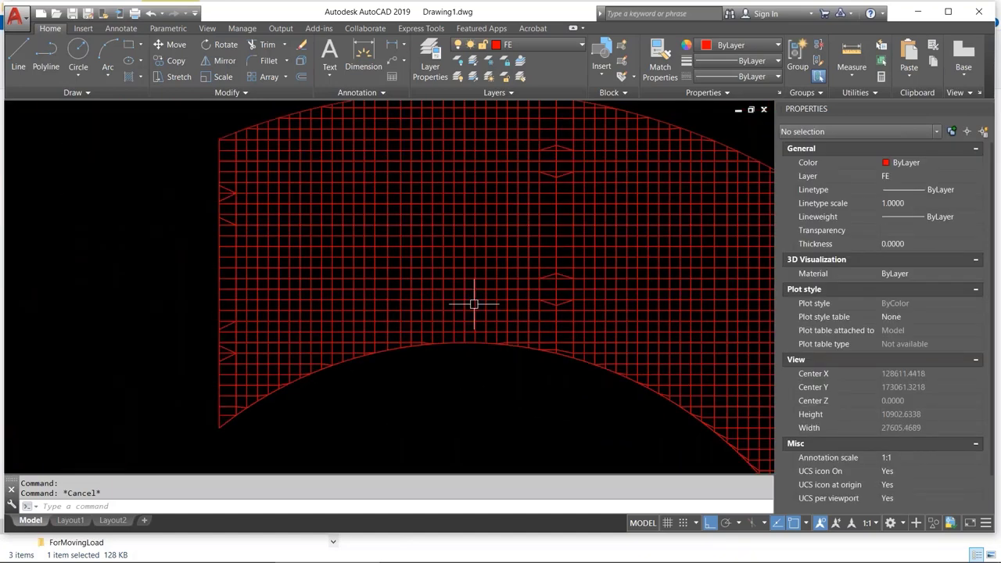
{"action": "key", "text": "Escape"}
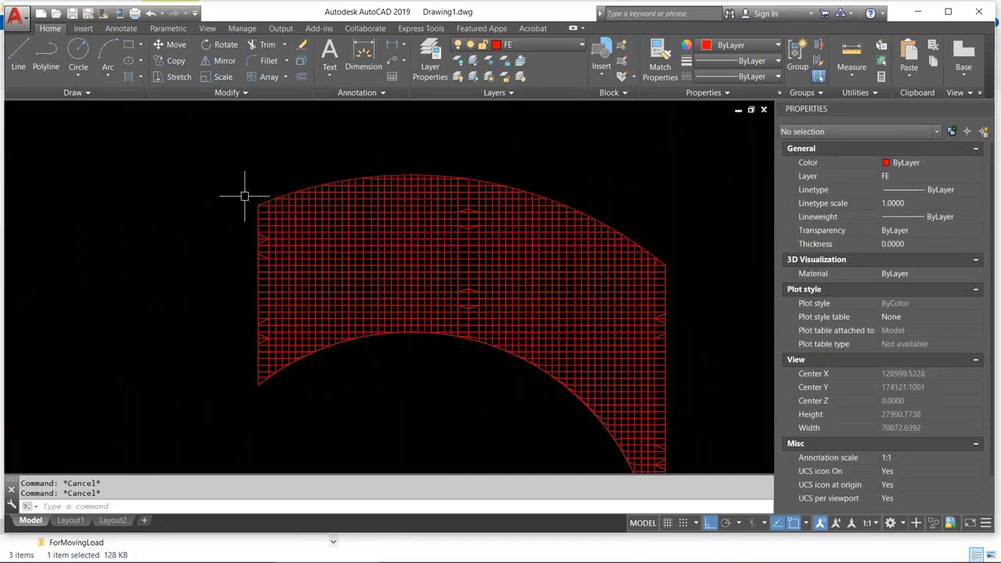
Window-select the left boundary, interior and right boundary vertical lines of the mesh to inspect them together
{"action": "left_click", "coordinate": [243, 196]}
{"action": "left_click", "coordinate": [262, 403]}
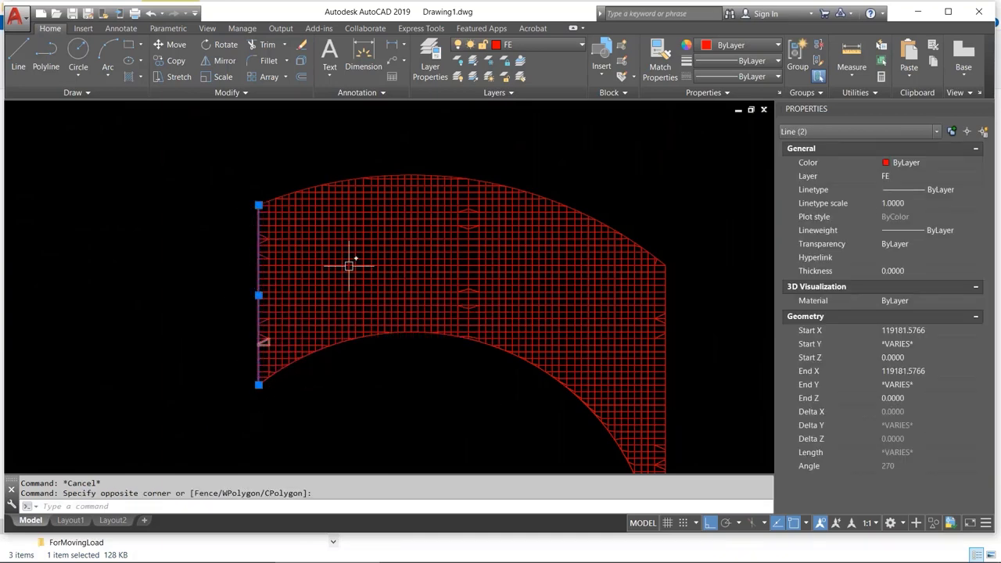
{"action": "left_click", "coordinate": [466, 163]}
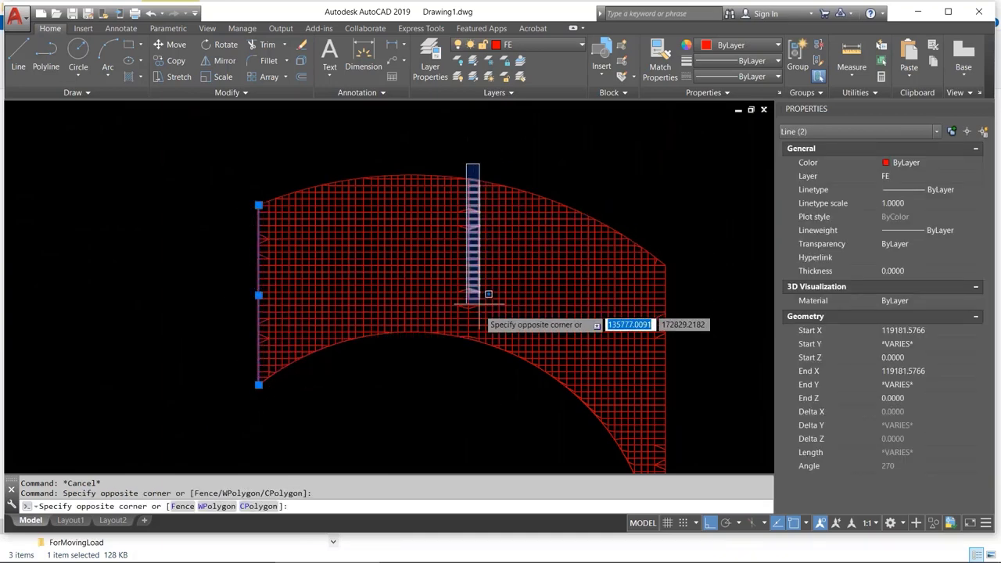
{"action": "left_click", "coordinate": [469, 368]}
{"action": "middle_click_drag", "start_coordinate": [645, 232], "coordinate": [621, 147]}
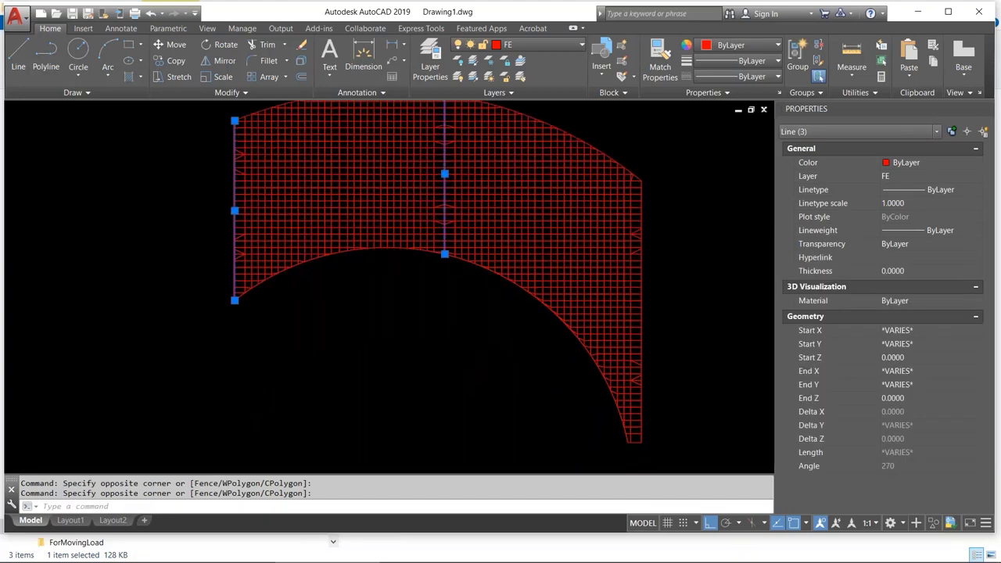
{"action": "left_click", "coordinate": [641, 147]}
{"action": "left_click", "coordinate": [677, 438]}
{"action": "left_click", "coordinate": [637, 145]}
{"action": "left_click", "coordinate": [677, 443]}
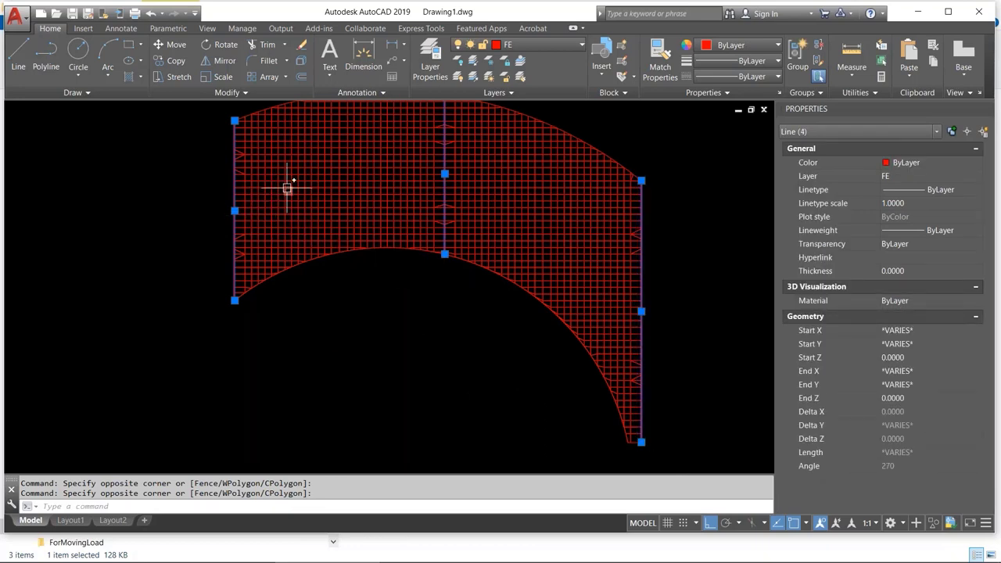
{"action": "middle_click_drag", "start_coordinate": [379, 202], "coordinate": [454, 244]}
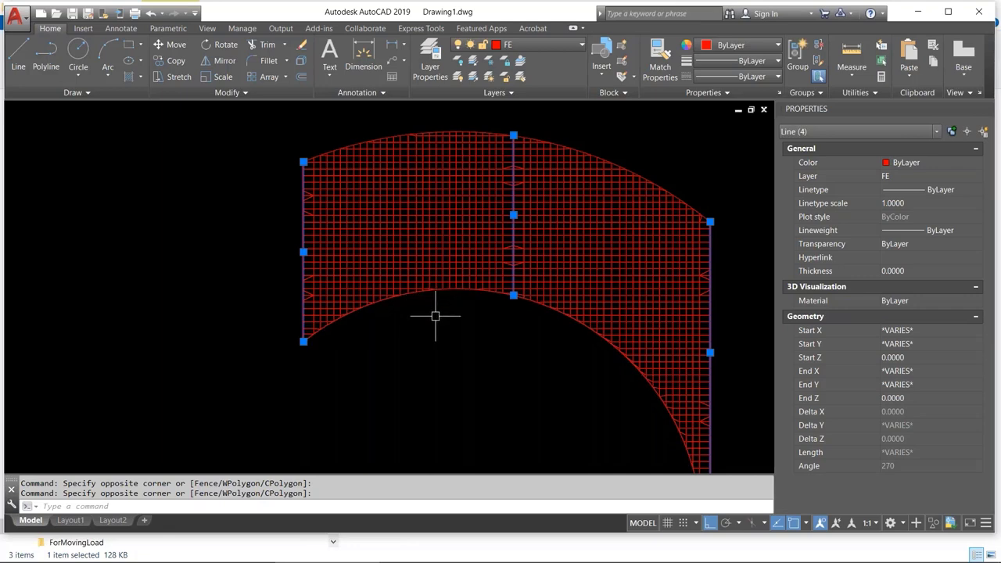
{"action": "scroll", "coordinate": [397, 307], "scroll_direction": "up", "scroll_amount": 5}
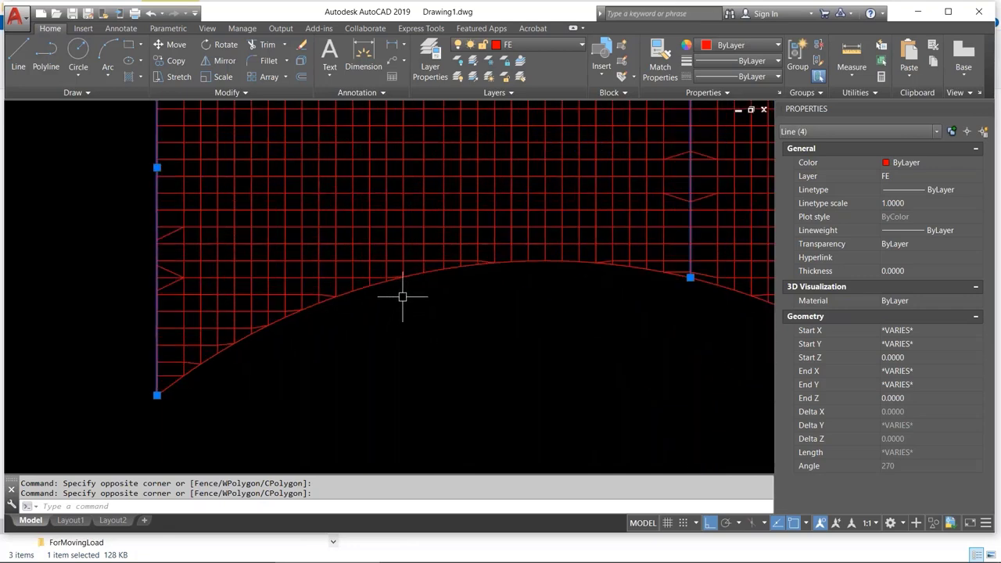
Inspect the lower curved boundary polyline along its full length in place of the vertical lines, and clear the selection
{"action": "key", "text": "Escape"}
{"action": "left_click", "coordinate": [420, 260]}
{"action": "scroll", "coordinate": [417, 281], "scroll_direction": "down", "scroll_amount": 5}
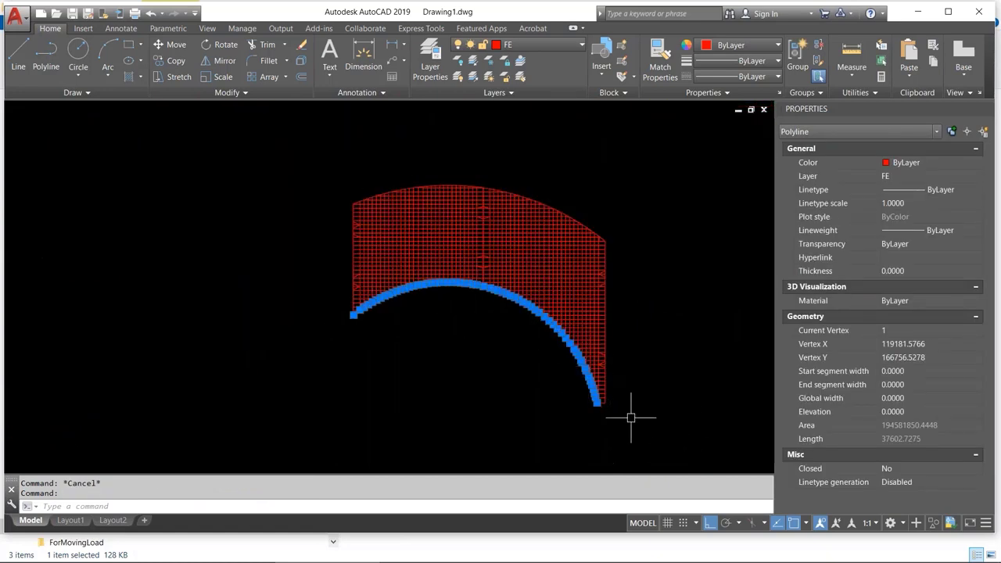
{"action": "scroll", "coordinate": [638, 400], "scroll_direction": "up", "scroll_amount": 2}
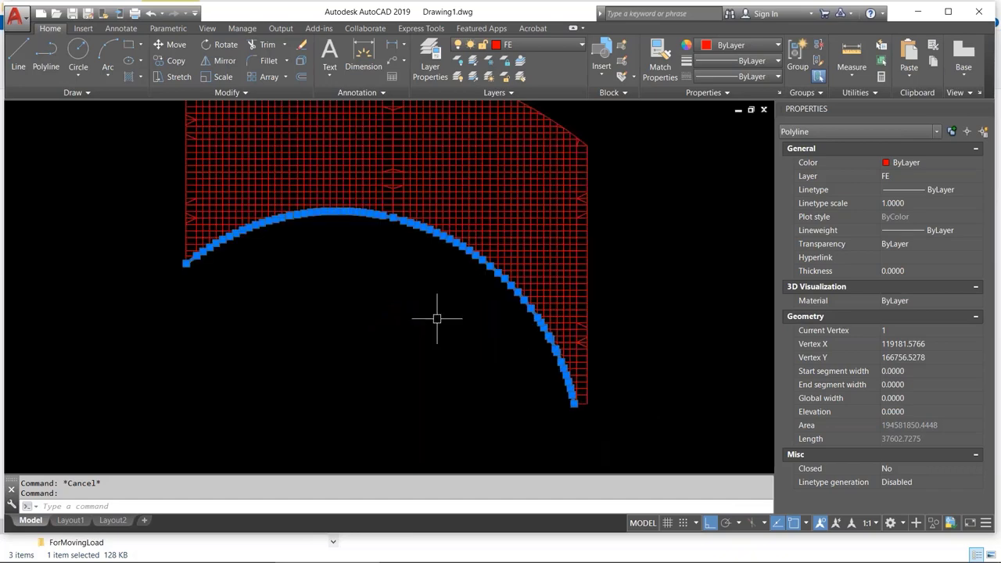
{"action": "middle_click_drag", "start_coordinate": [370, 295], "coordinate": [477, 349]}
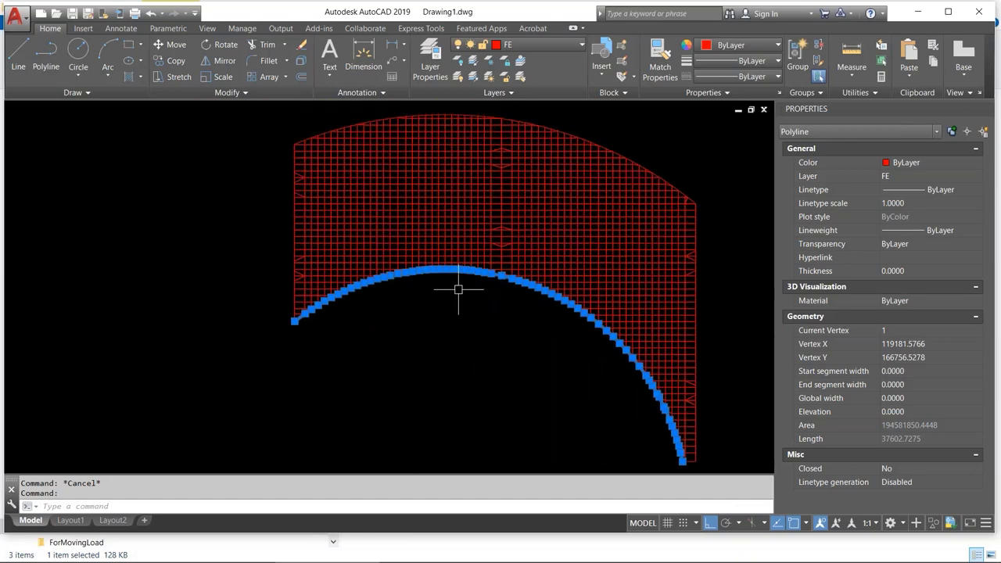
{"action": "key", "text": "Escape"}
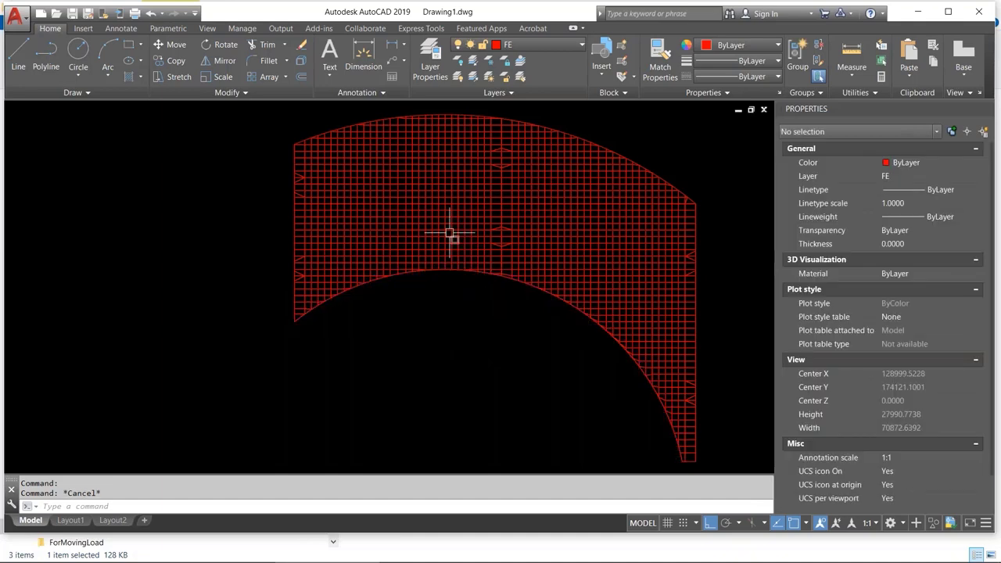
Review the drawing's layers, and cross-select a block of mesh elements above the lower curve to inspect their properties
{"action": "left_click", "coordinate": [539, 45]}
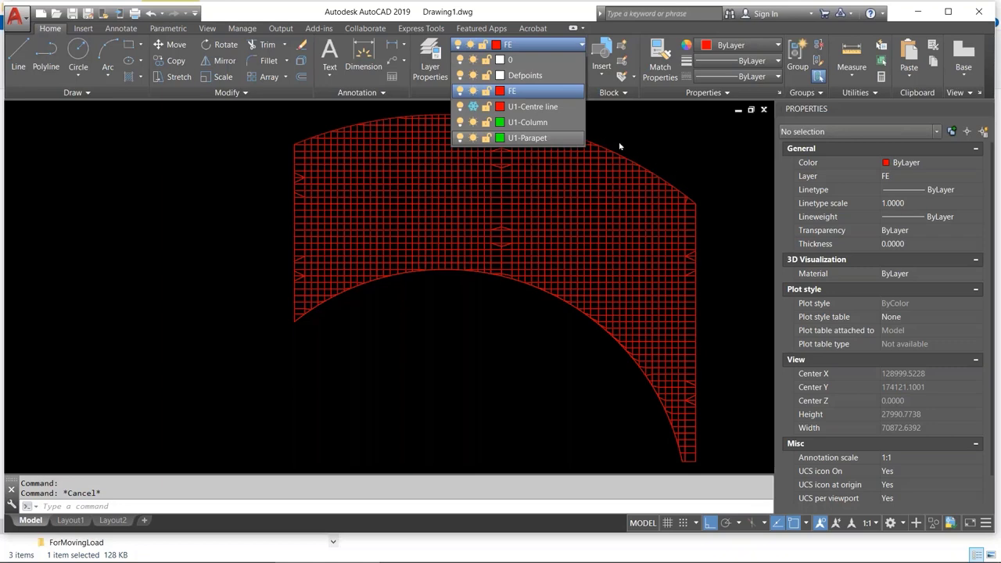
{"action": "left_click", "coordinate": [560, 163]}
{"action": "left_click", "coordinate": [435, 172]}
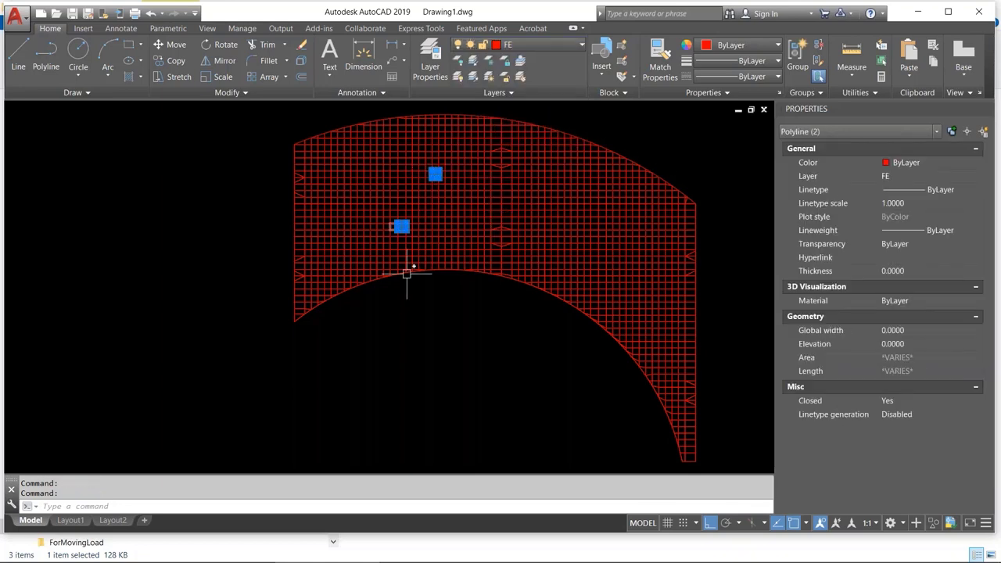
{"action": "left_click", "coordinate": [428, 320]}
{"action": "left_click", "coordinate": [351, 199]}
{"action": "scroll", "coordinate": [440, 208], "scroll_direction": "down", "scroll_amount": 3}
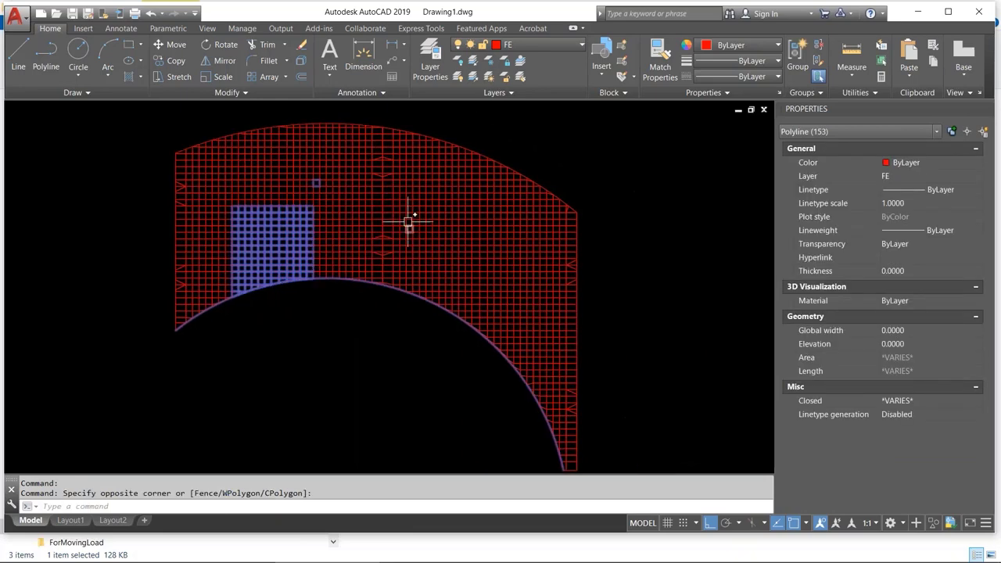
Check the selected elements against the FE layer, clear the selection, and briefly sample an area near the upper curve
{"action": "left_click", "coordinate": [531, 47]}
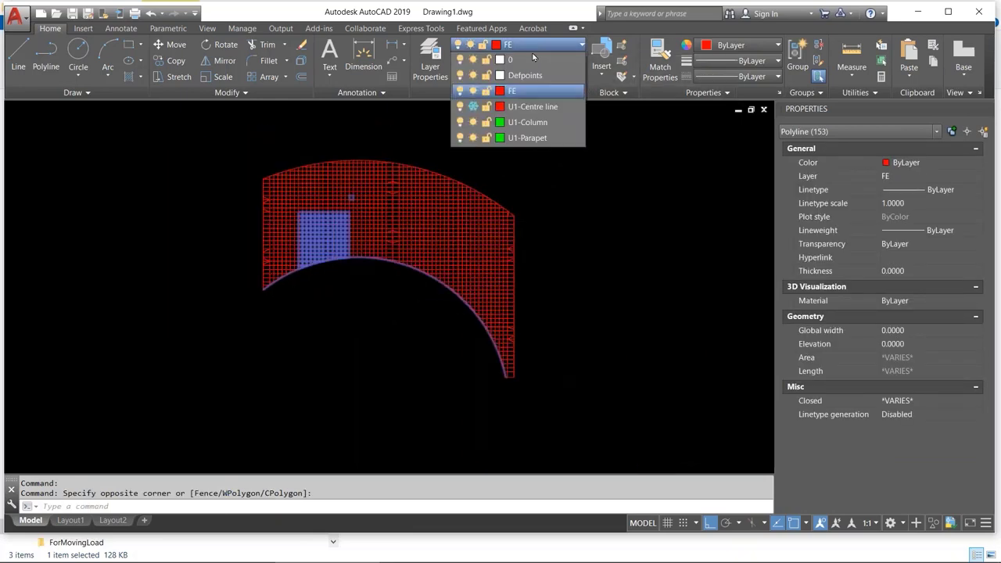
{"action": "left_click", "coordinate": [515, 95]}
{"action": "left_click", "coordinate": [298, 212]}
{"action": "key", "text": "Escape"}
{"action": "key", "text": "Escape"}
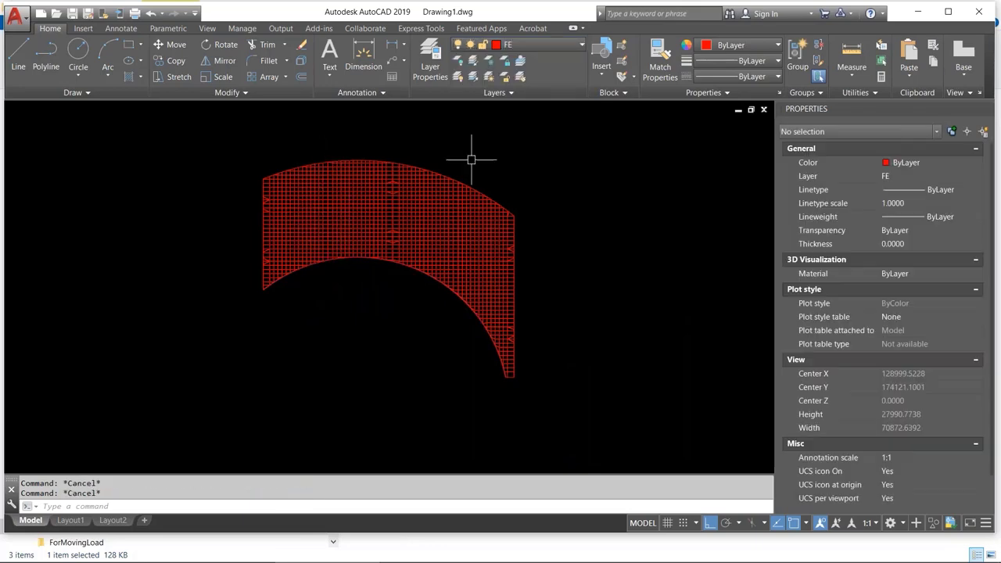
{"action": "left_click", "coordinate": [472, 161]}
{"action": "left_click", "coordinate": [438, 219]}
{"action": "key", "text": "Escape"}
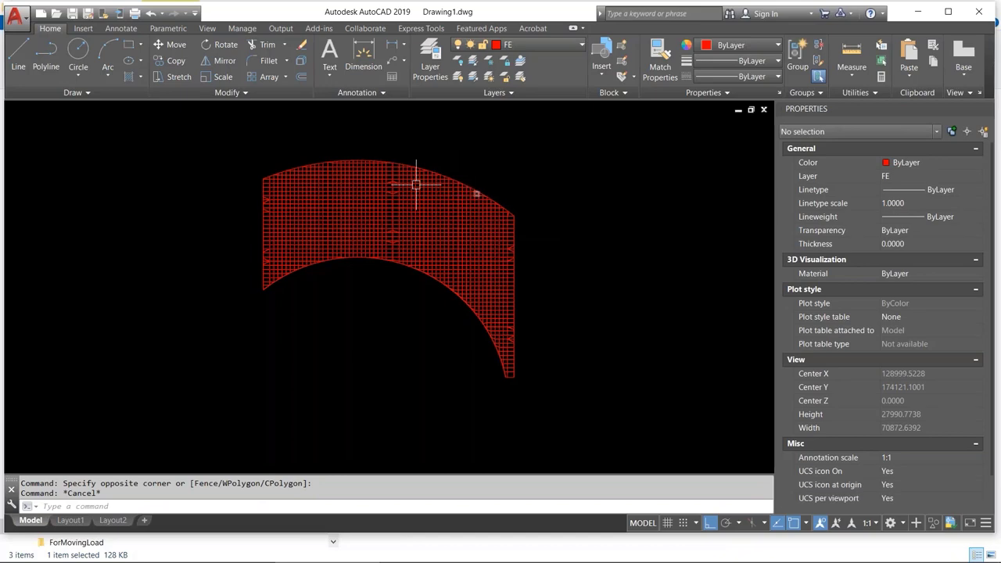
Save a copy of the mesh drawing to the Desktop as Drawing1 in AutoCAD 2013/LT2013 DXF format
{"action": "middle_click_drag", "start_coordinate": [271, 161], "coordinate": [352, 163]}
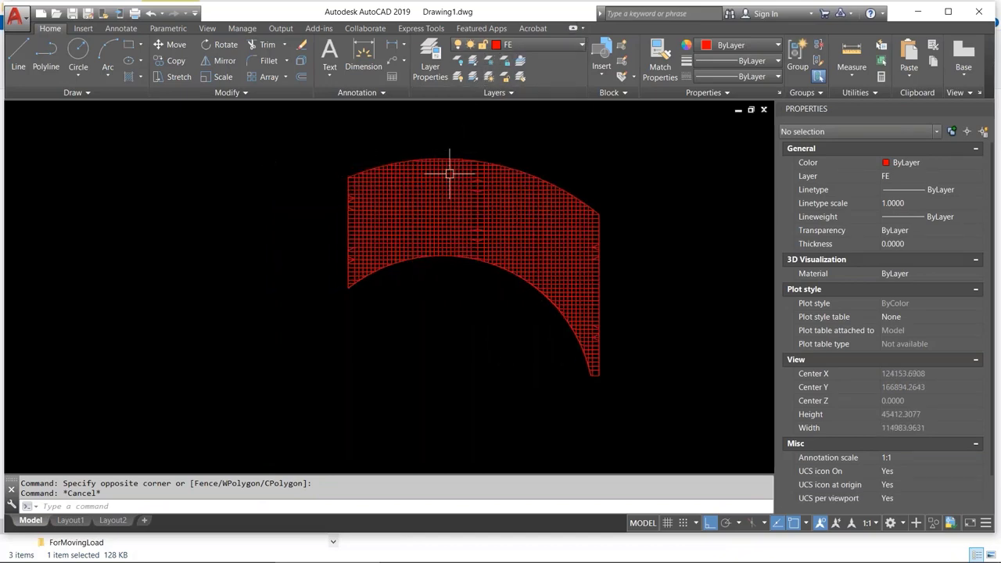
{"action": "type", "text": "z"}
{"action": "key", "text": "Return"}
{"action": "type", "text": "e"}
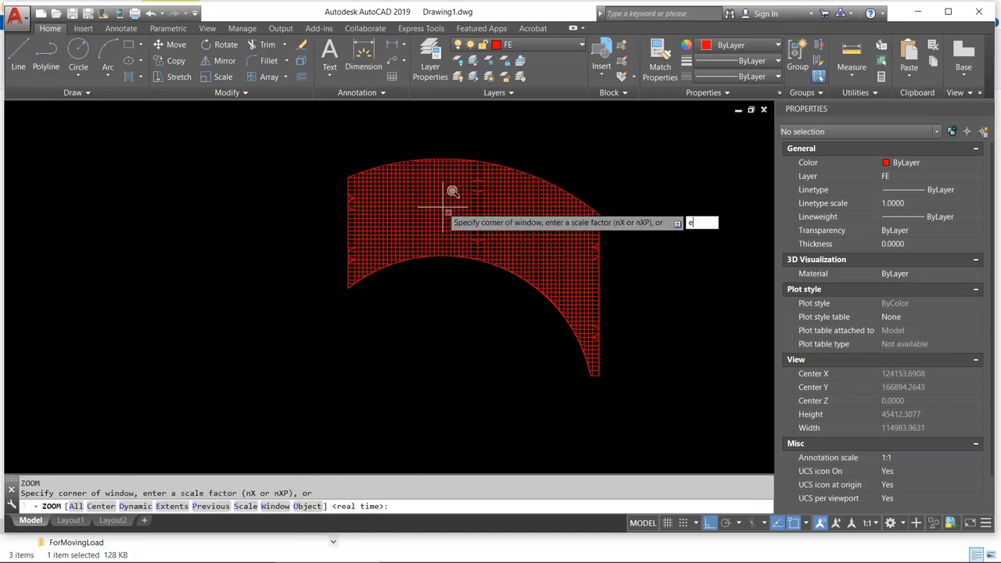
{"action": "key", "text": "Return"}
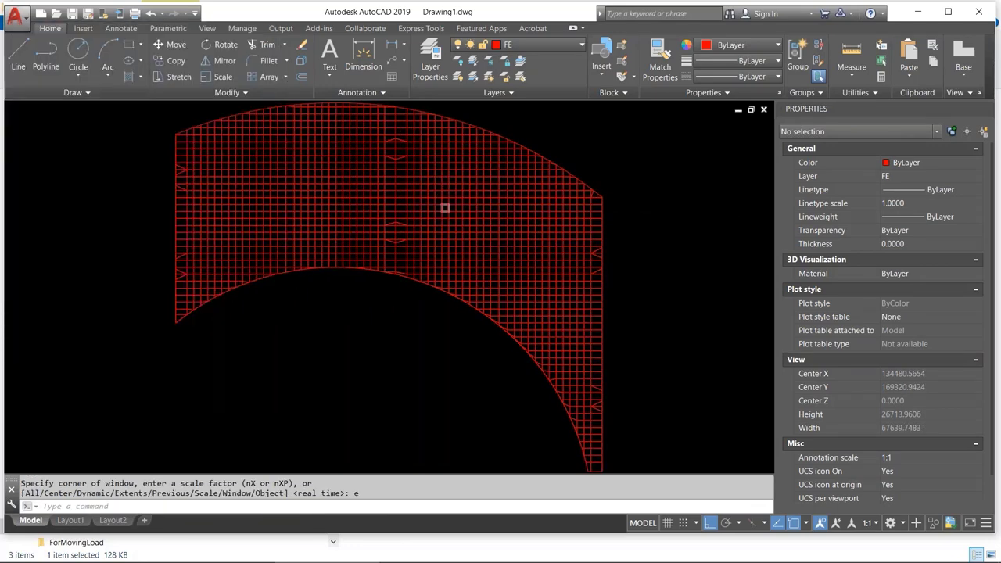
{"action": "key", "text": "ctrl+shift+s"}
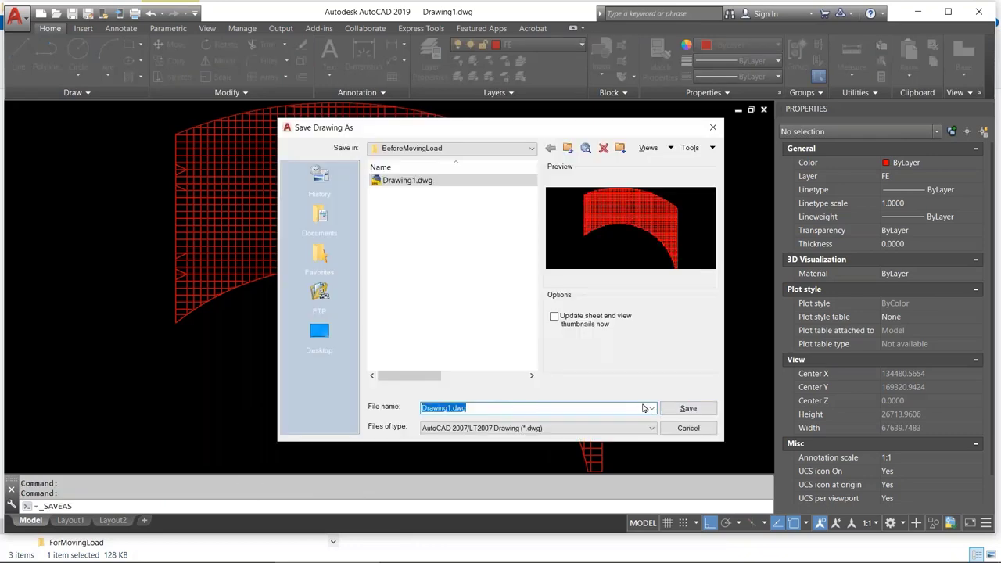
{"action": "left_click", "coordinate": [321, 334]}
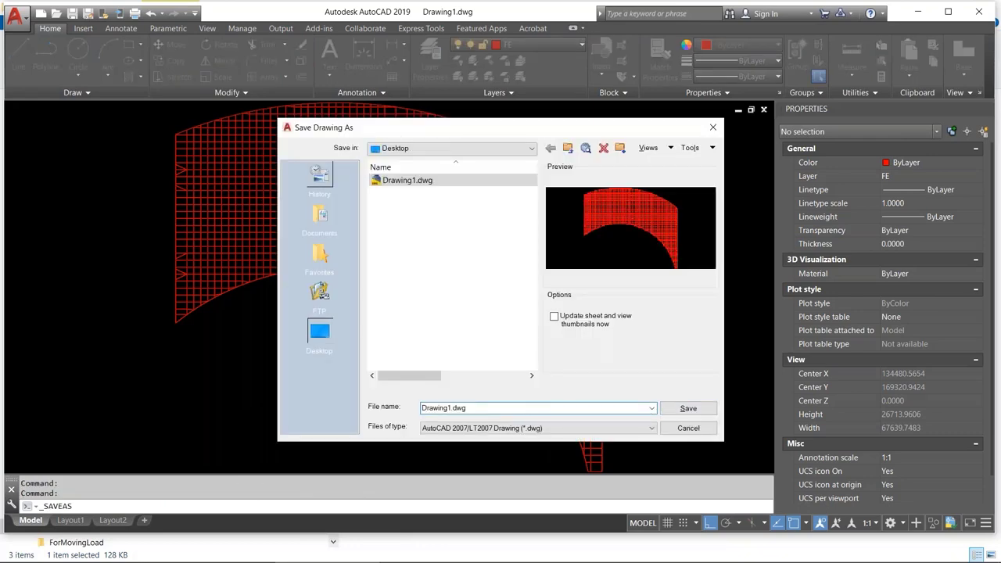
{"action": "left_click", "coordinate": [524, 428]}
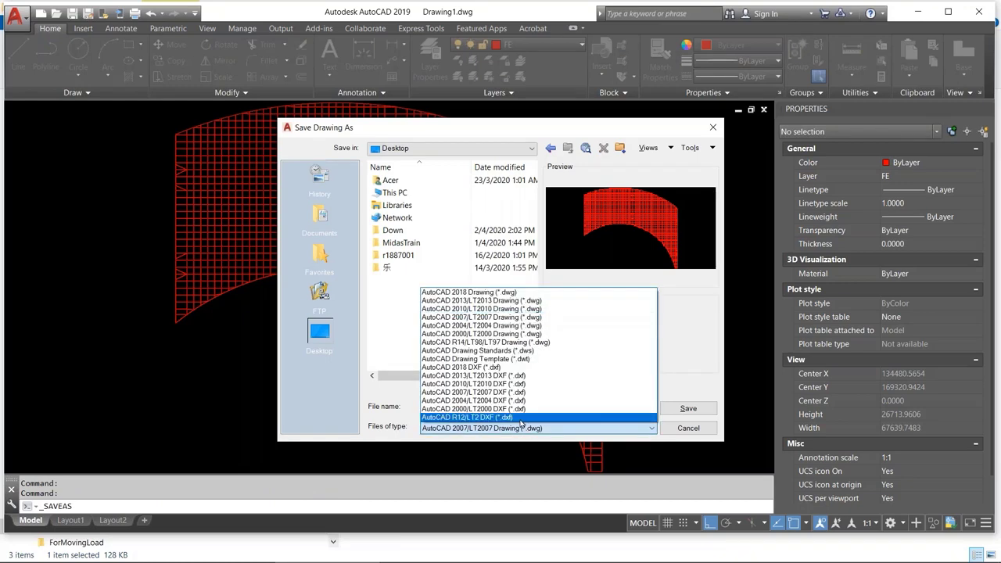
{"action": "left_click", "coordinate": [512, 377]}
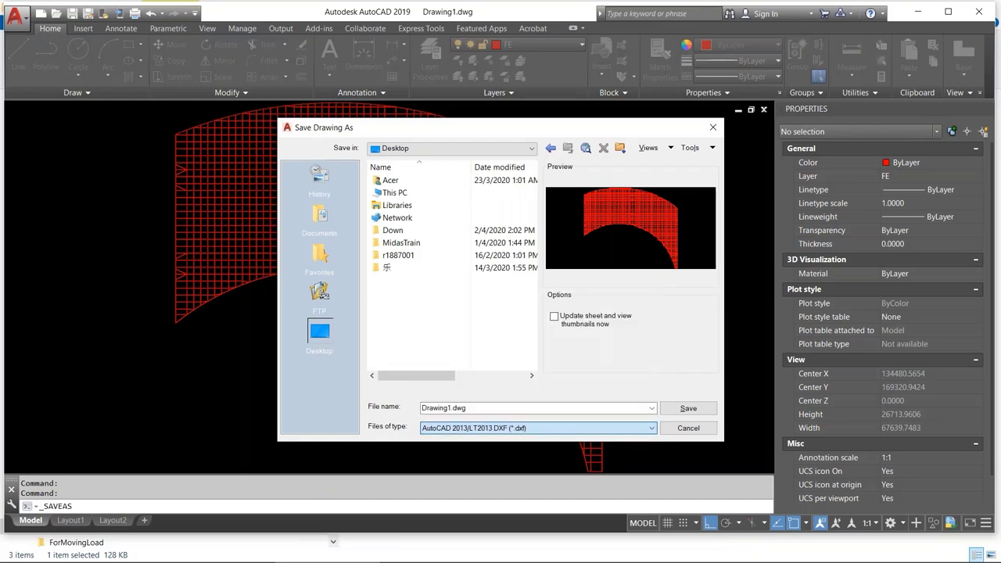
{"action": "left_click", "coordinate": [683, 410]}
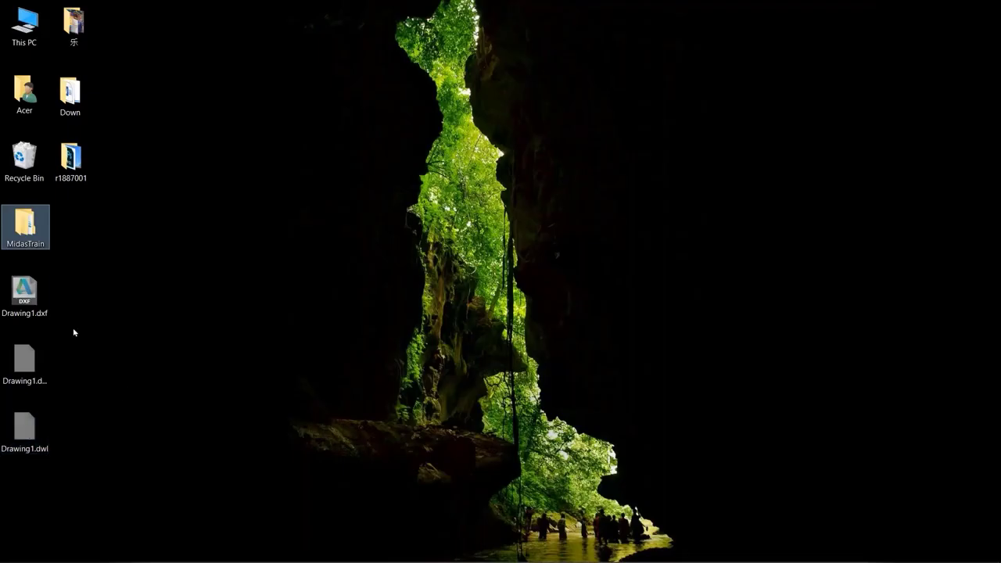
Look at the exported Drawing1.dxf on the desktop, return to AutoCAD and close the drawing
{"action": "left_click", "coordinate": [27, 303]}
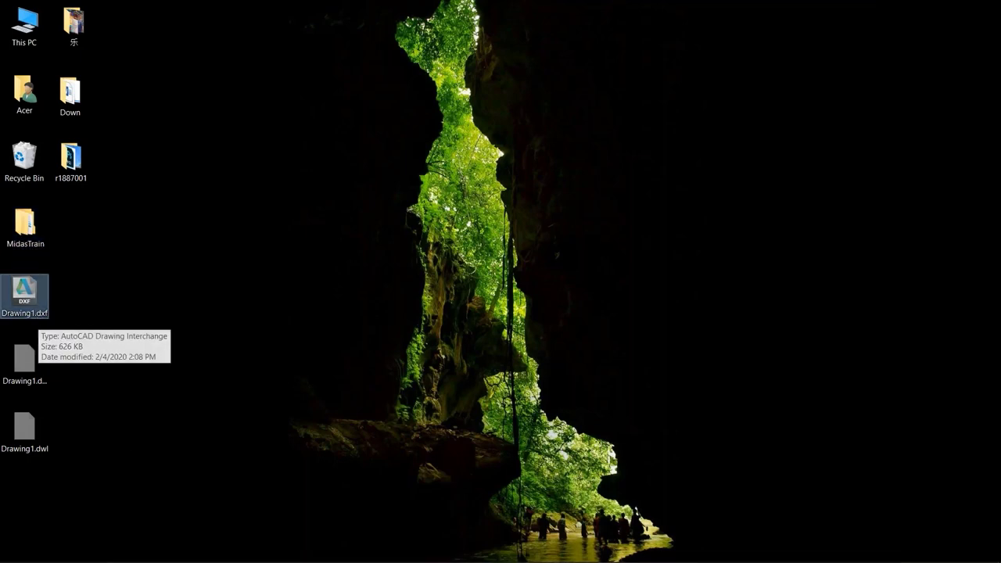
{"action": "mouse_move", "coordinate": [295, 557]}
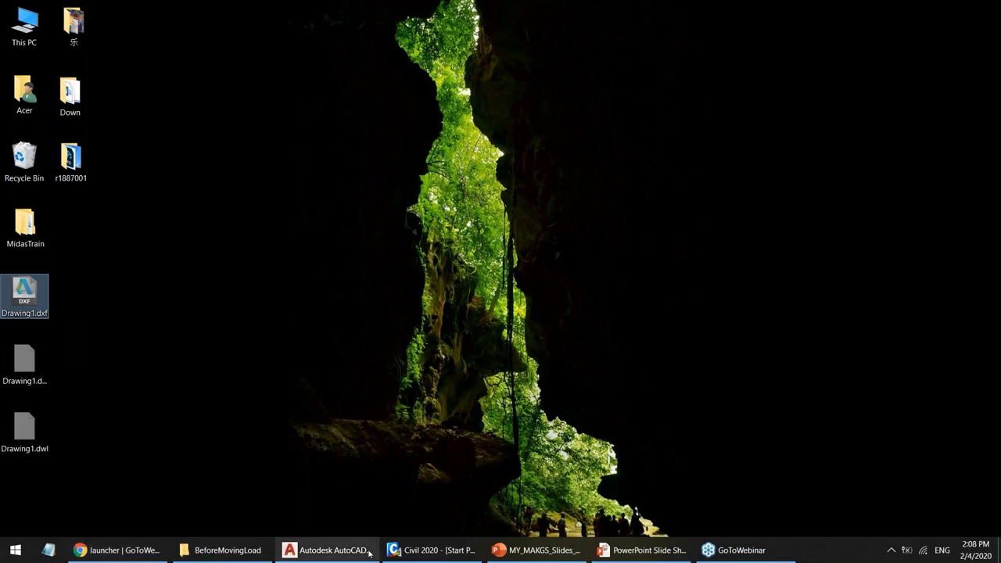
{"action": "left_click", "coordinate": [327, 557]}
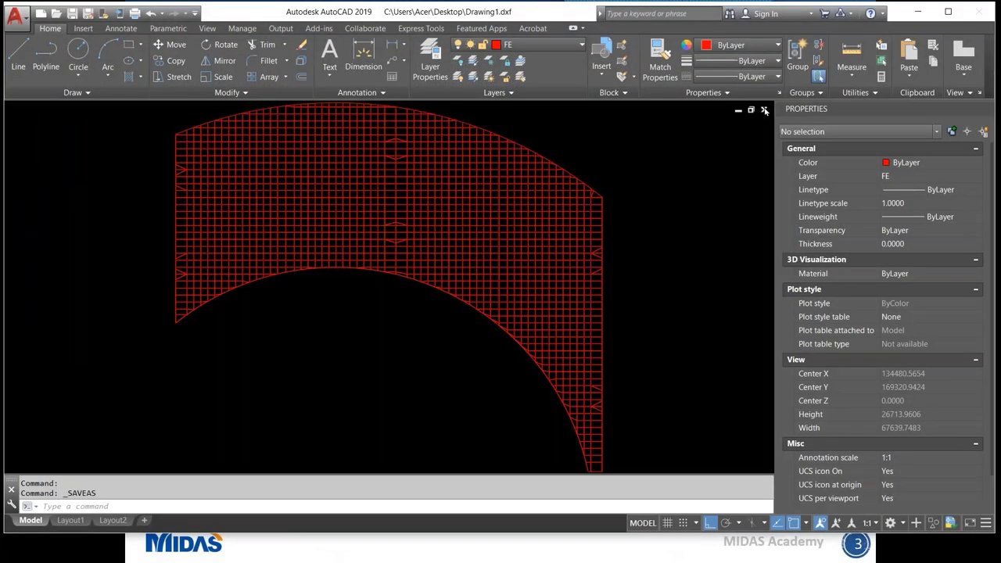
{"action": "left_click", "coordinate": [763, 110]}
{"action": "left_click", "coordinate": [547, 308]}
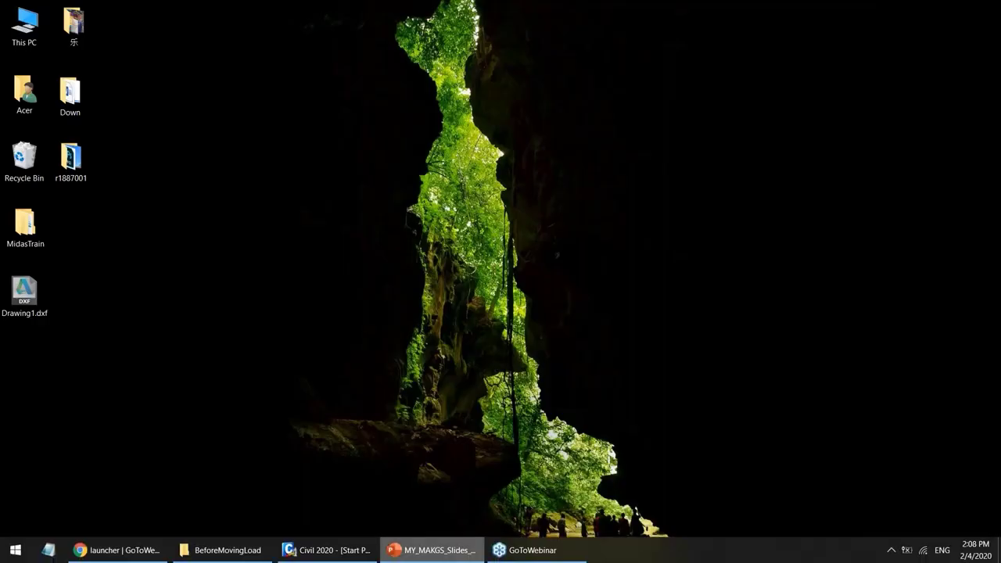
Switch to midas Civil 2020, start an AutoCAD DXF import and choose Drawing1.dxf from the Desktop
{"action": "left_click", "coordinate": [309, 559]}
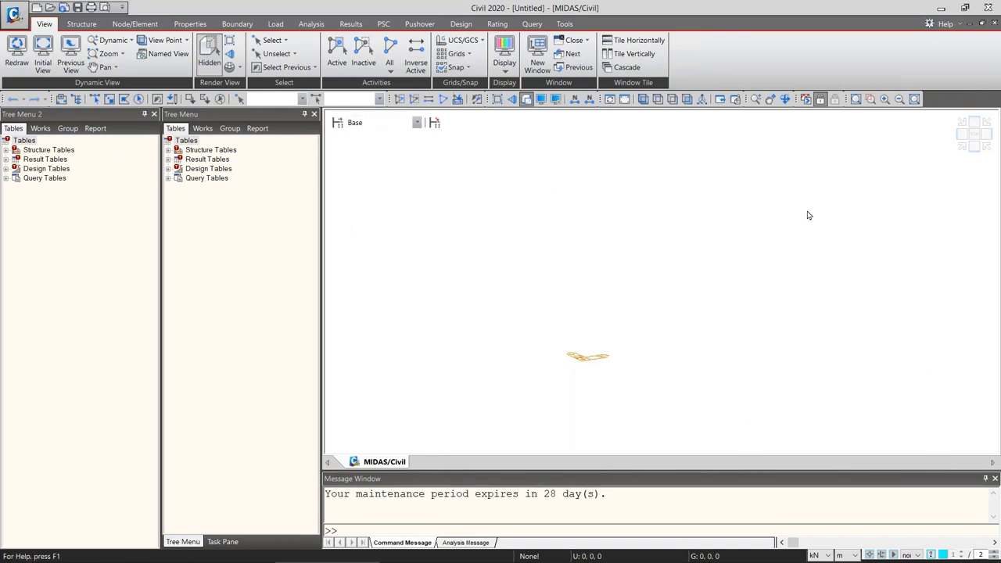
{"action": "left_click", "coordinate": [14, 14]}
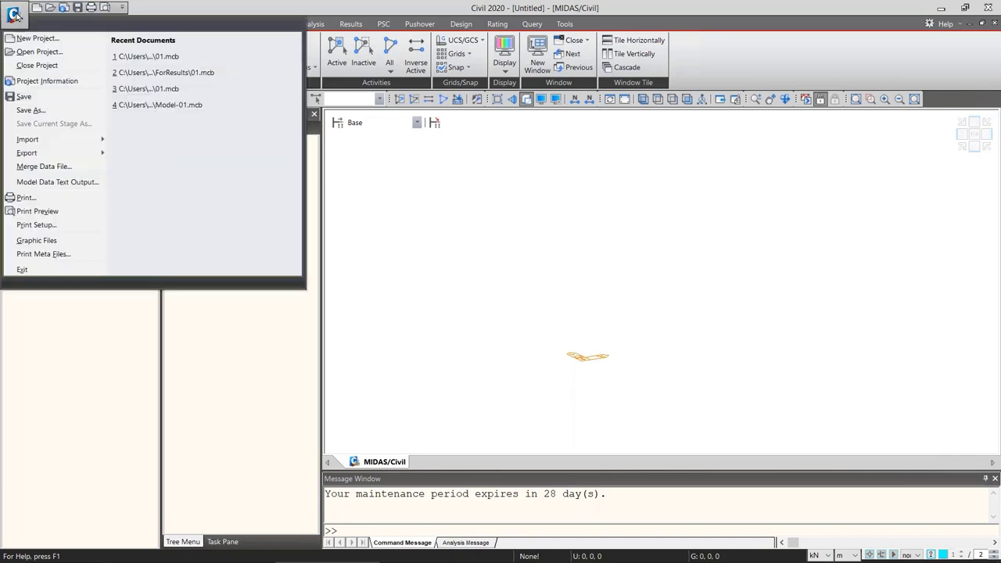
{"action": "mouse_move", "coordinate": [33, 141]}
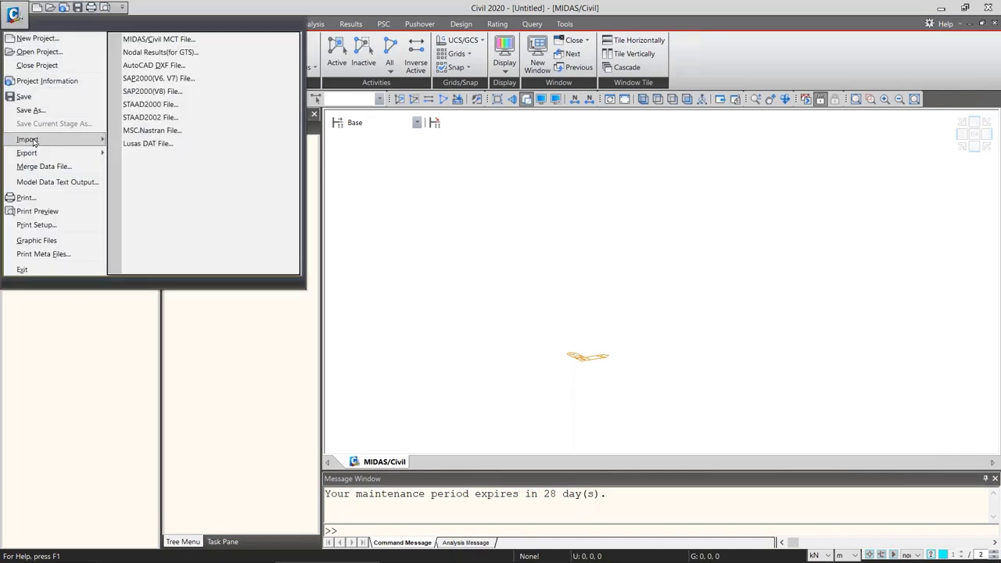
{"action": "left_click", "coordinate": [149, 66]}
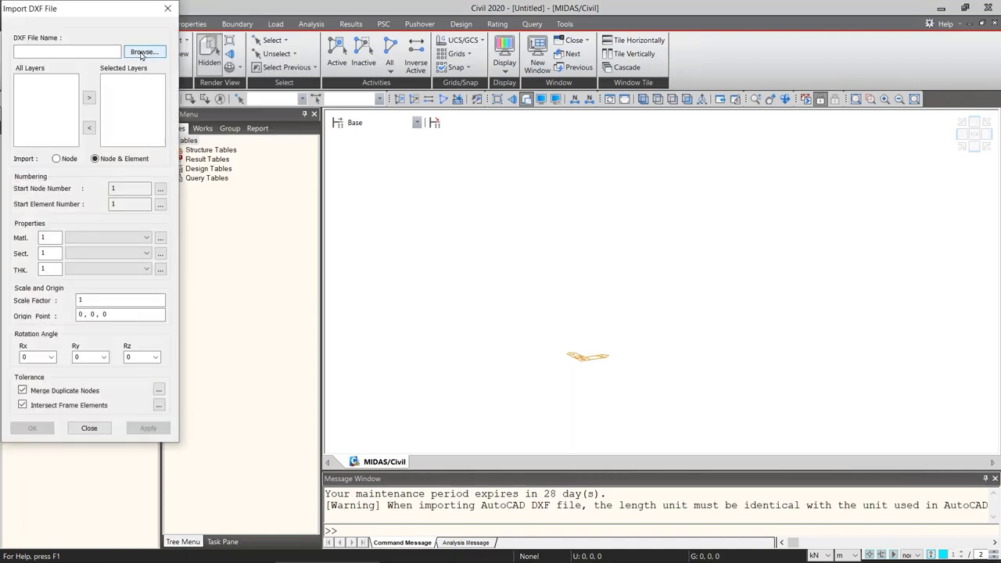
{"action": "left_click", "coordinate": [144, 52]}
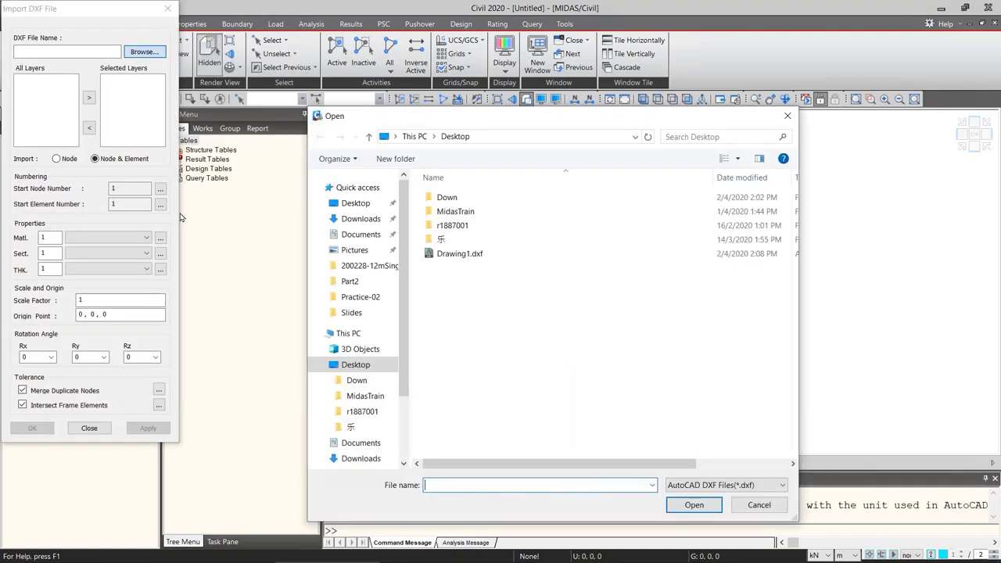
{"action": "left_click", "coordinate": [457, 255]}
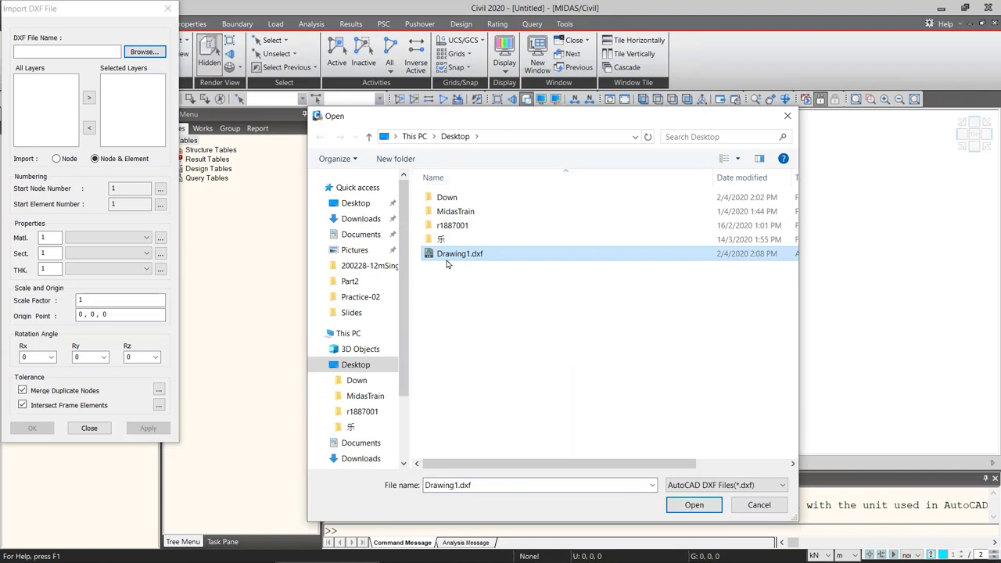
{"action": "left_click", "coordinate": [682, 506]}
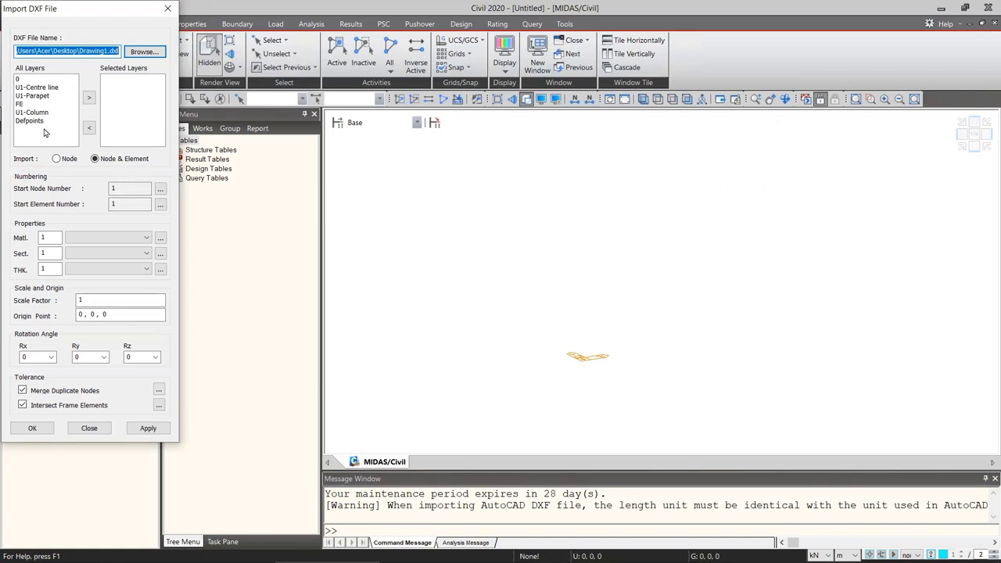
Add the FE layer to the selected layers for the DXF import
{"action": "left_click", "coordinate": [23, 87]}
{"action": "left_click", "coordinate": [25, 95]}
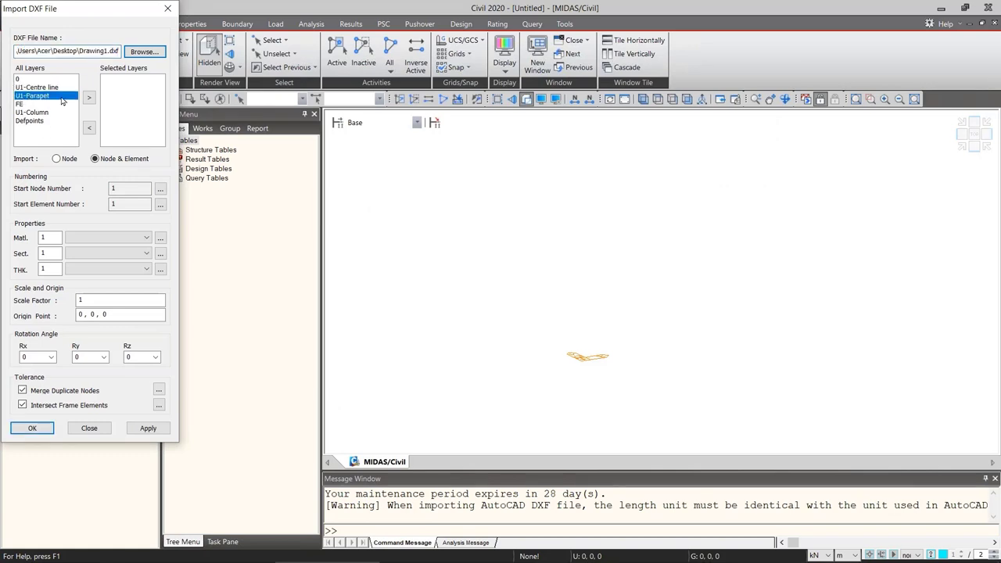
{"action": "double_click", "coordinate": [19, 105]}
{"action": "left_click", "coordinate": [21, 106]}
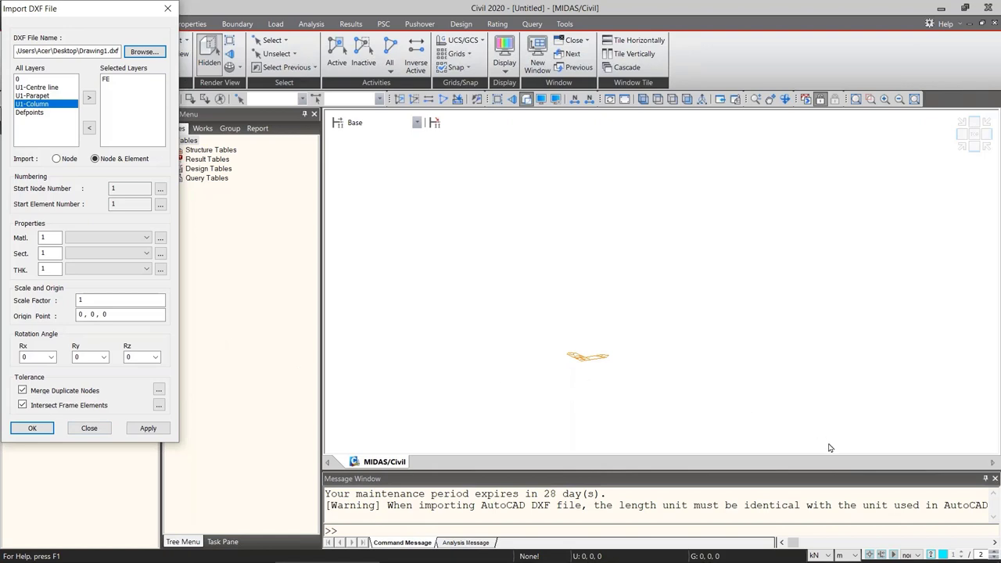
Set the model's length unit to mm and import the DXF nodes and elements
{"action": "left_click", "coordinate": [856, 556]}
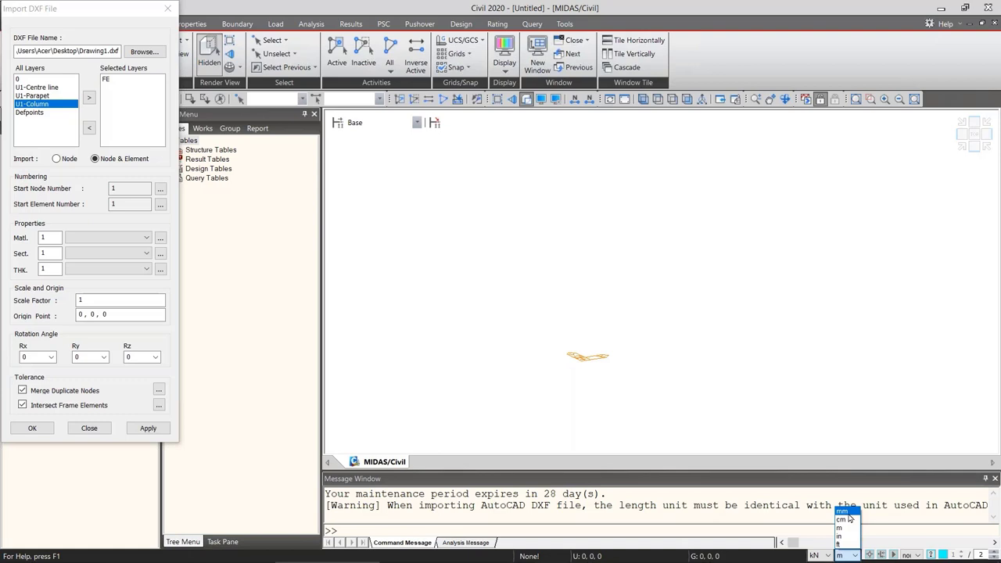
{"action": "left_click", "coordinate": [843, 511]}
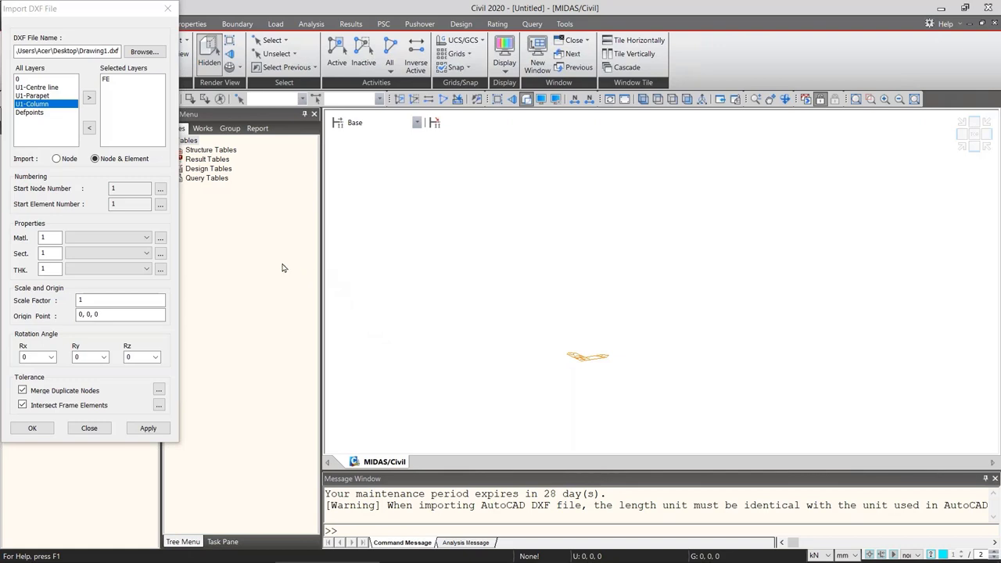
{"action": "left_click", "coordinate": [32, 428]}
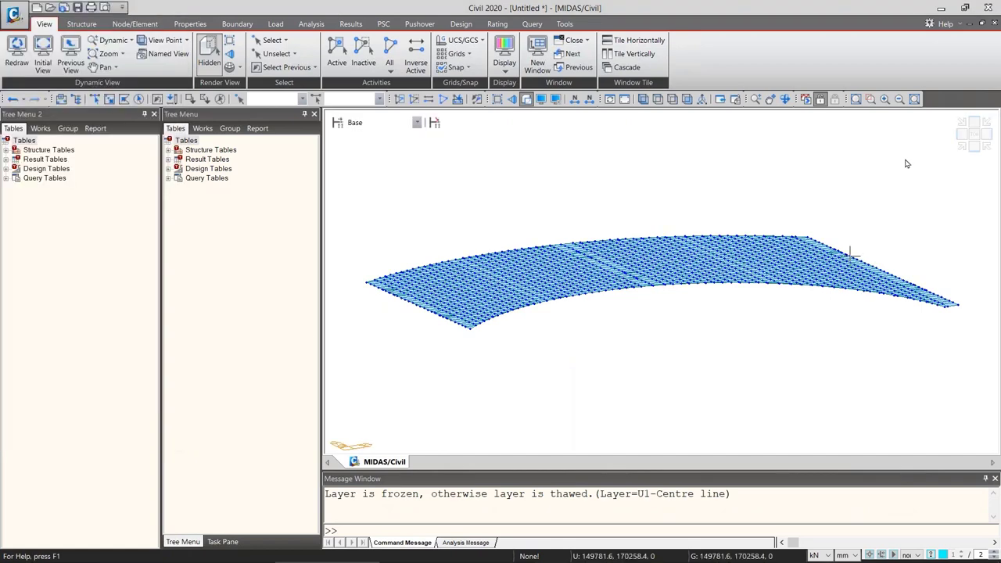
Turn off the node display, and examine the imported plate mesh from the top and in an isometric close-up
{"action": "left_click", "coordinate": [973, 137]}
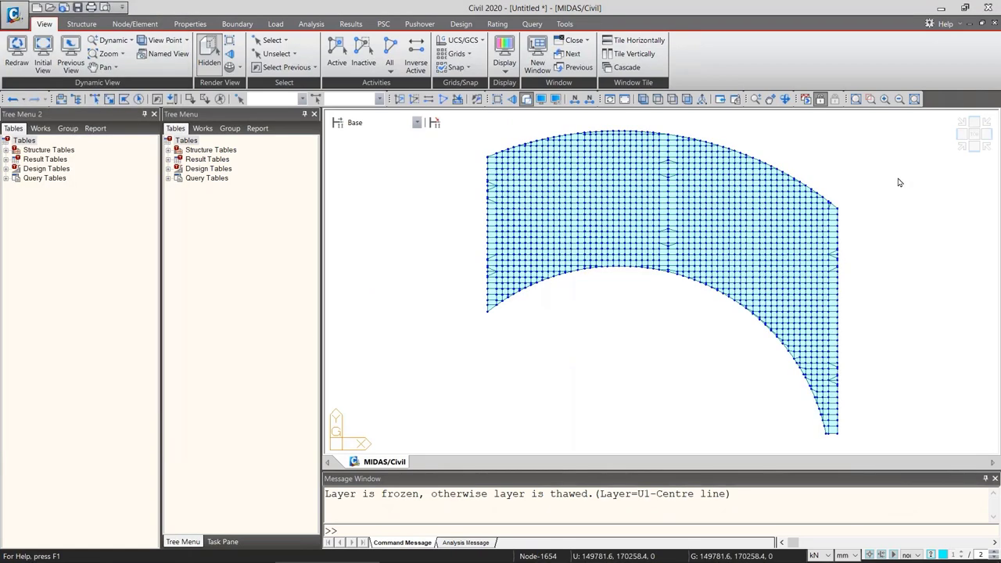
{"action": "key", "text": "ctrl+e"}
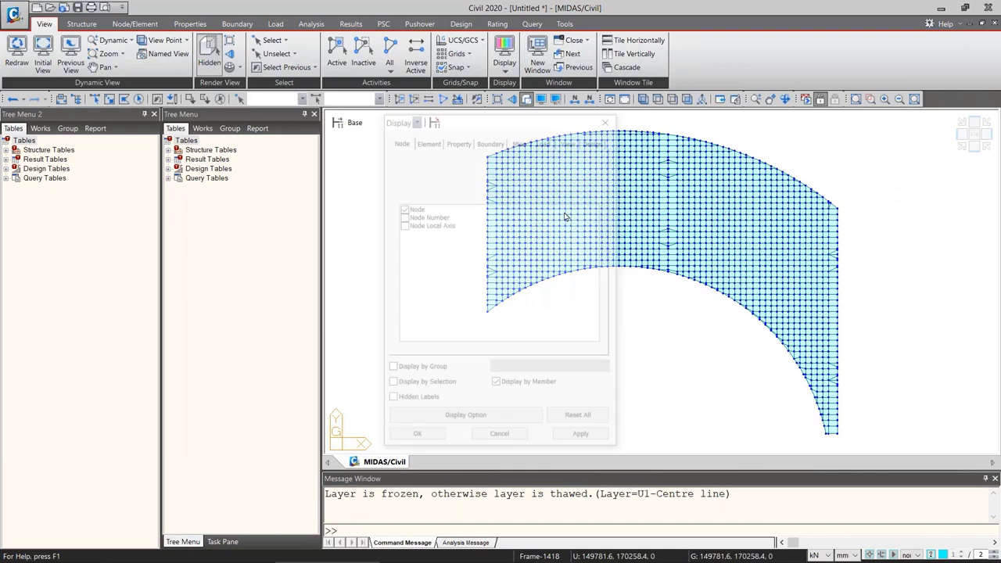
{"action": "left_click", "coordinate": [403, 209]}
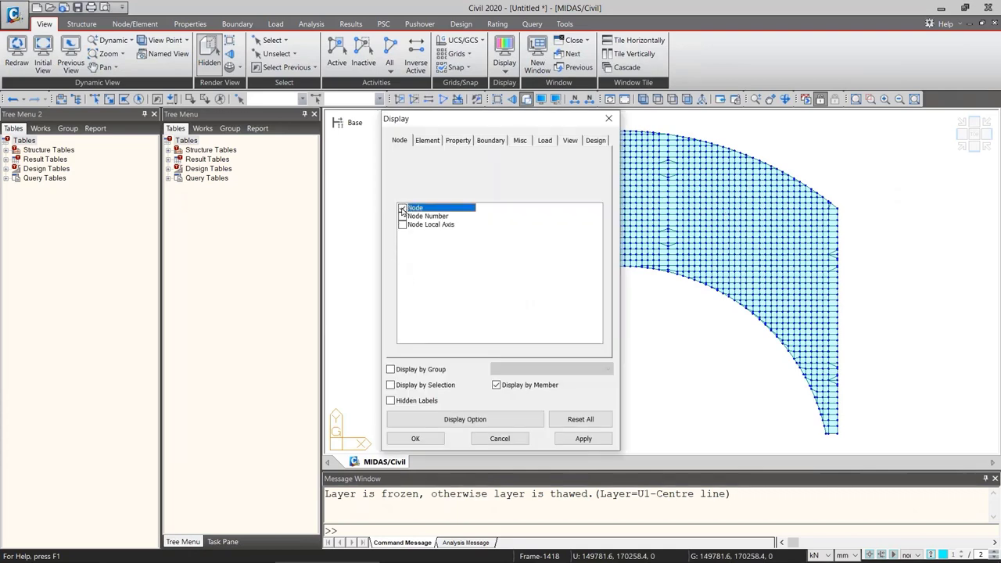
{"action": "left_click", "coordinate": [415, 439]}
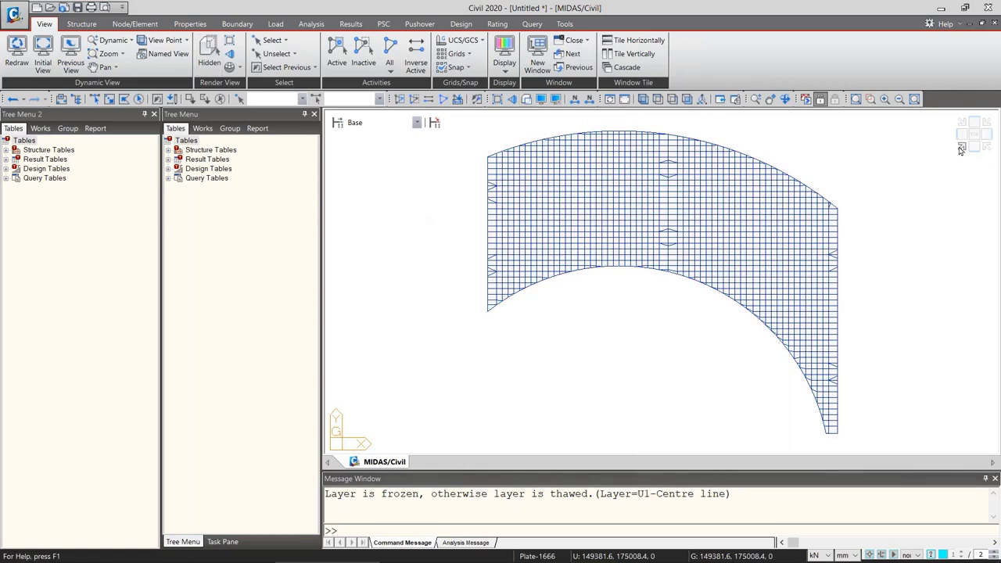
{"action": "left_click", "coordinate": [960, 150]}
{"action": "scroll", "coordinate": [632, 331], "scroll_direction": "up", "scroll_amount": 6}
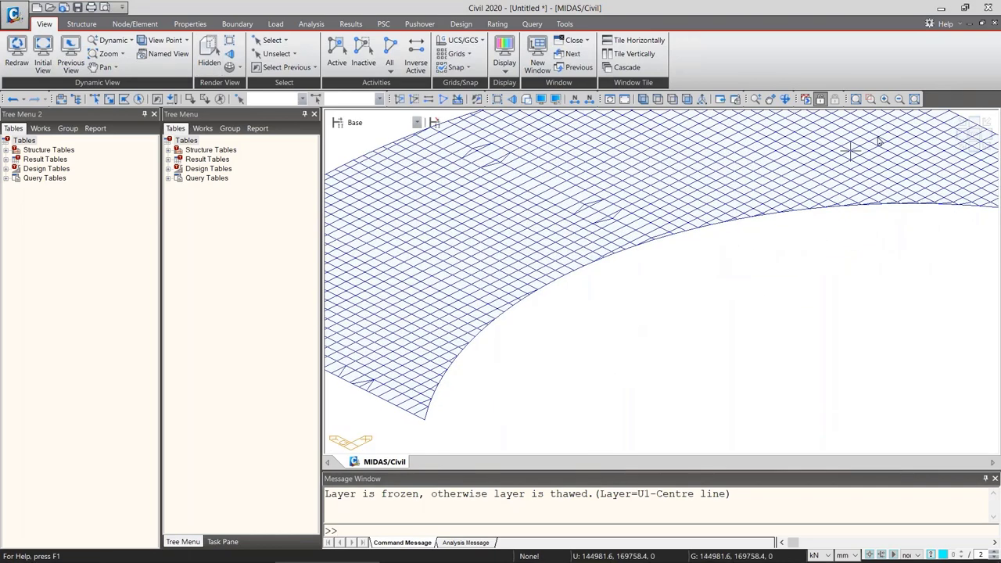
From the top view, select sample elements in the mesh interior, along the inner curved edge and at the lower-left corner, and clear the selection
{"action": "left_click", "coordinate": [963, 136]}
{"action": "scroll", "coordinate": [618, 260], "scroll_direction": "up", "scroll_amount": 2}
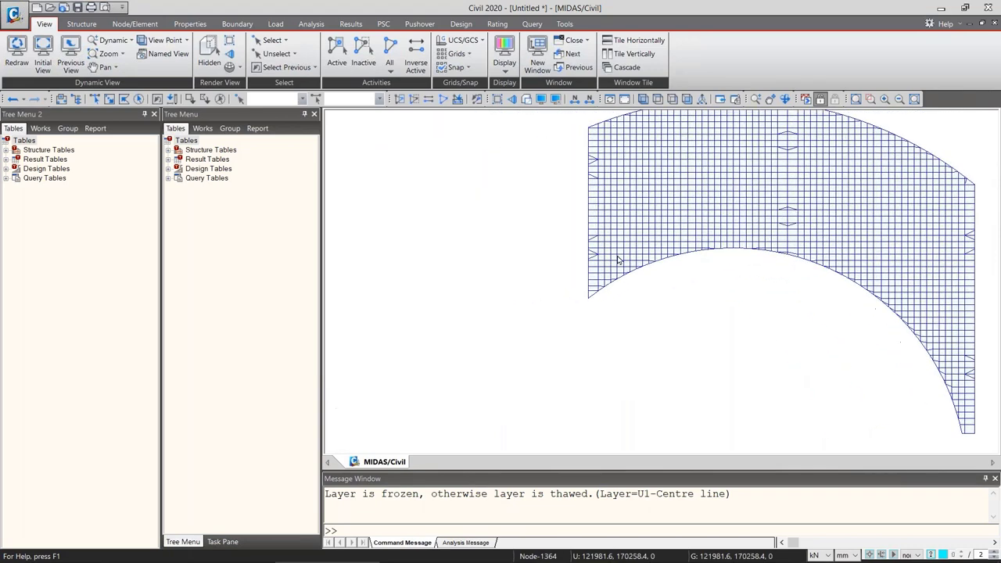
{"action": "scroll", "coordinate": [618, 260], "scroll_direction": "up", "scroll_amount": 3}
{"action": "left_click", "coordinate": [109, 98]}
{"action": "left_click_drag", "start_coordinate": [648, 240], "coordinate": [631, 228]}
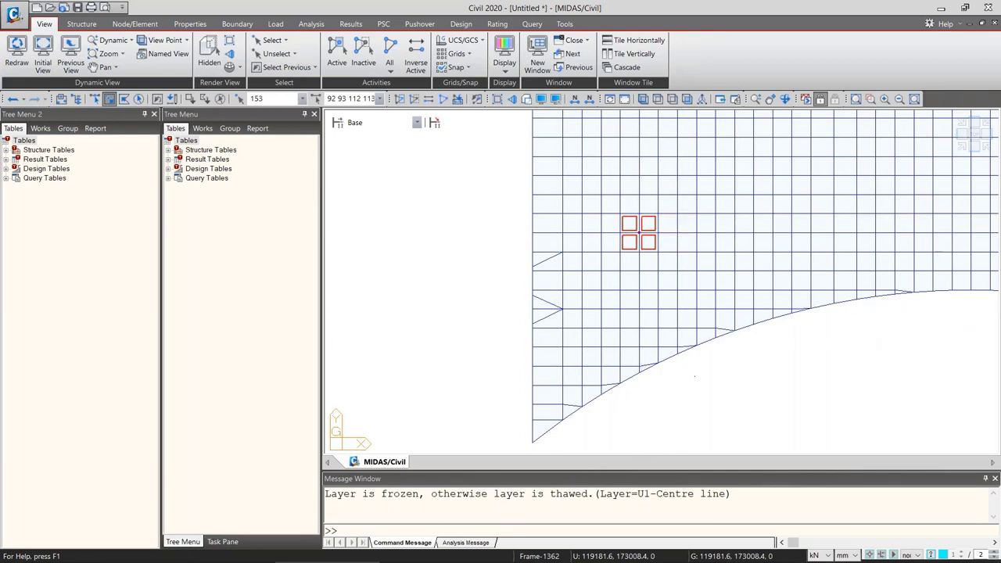
{"action": "middle_click_drag", "start_coordinate": [661, 378], "coordinate": [643, 288]}
{"action": "left_click_drag", "start_coordinate": [677, 244], "coordinate": [652, 280]}
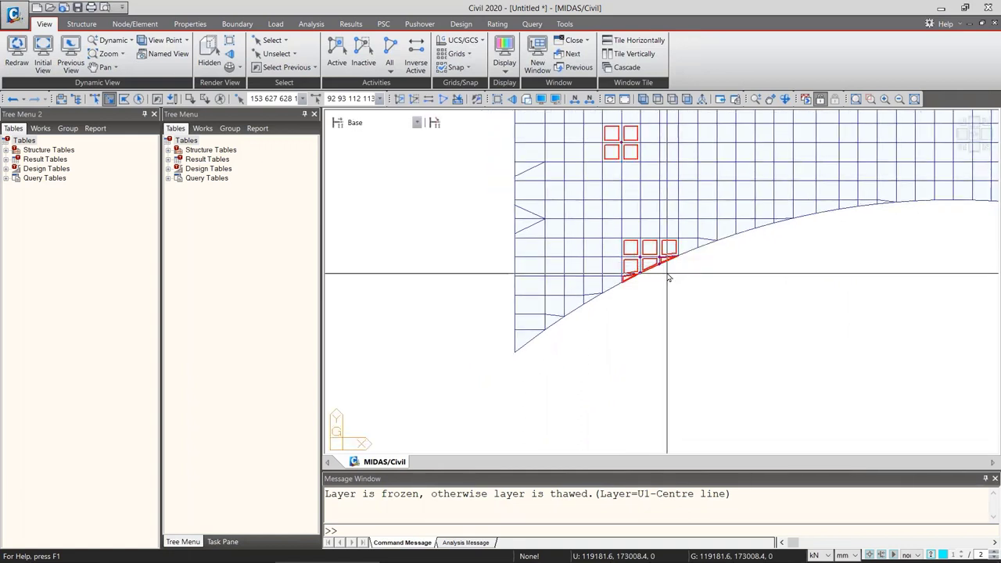
{"action": "left_click_drag", "start_coordinate": [553, 360], "coordinate": [479, 268]}
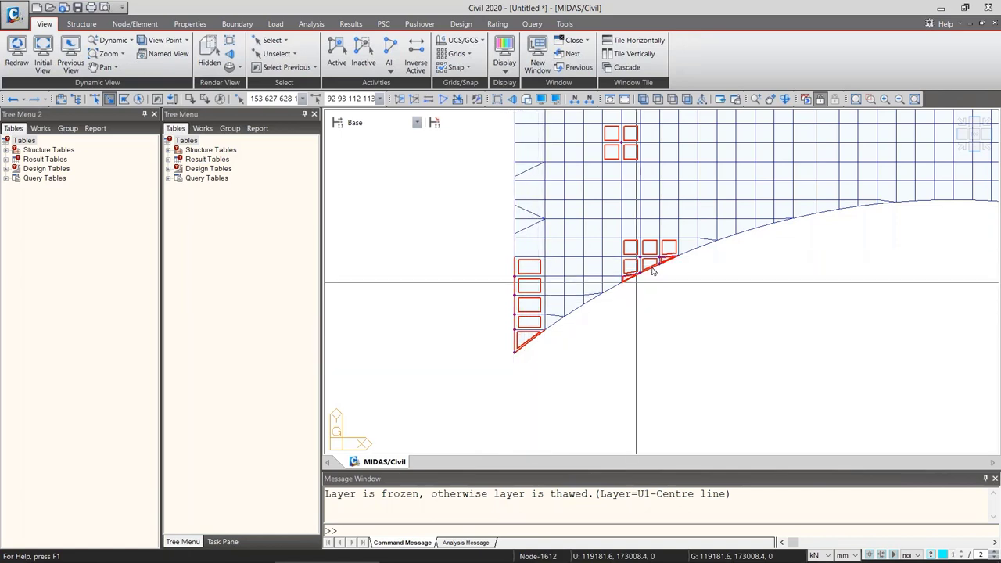
{"action": "scroll", "coordinate": [573, 340], "scroll_direction": "down", "scroll_amount": 2}
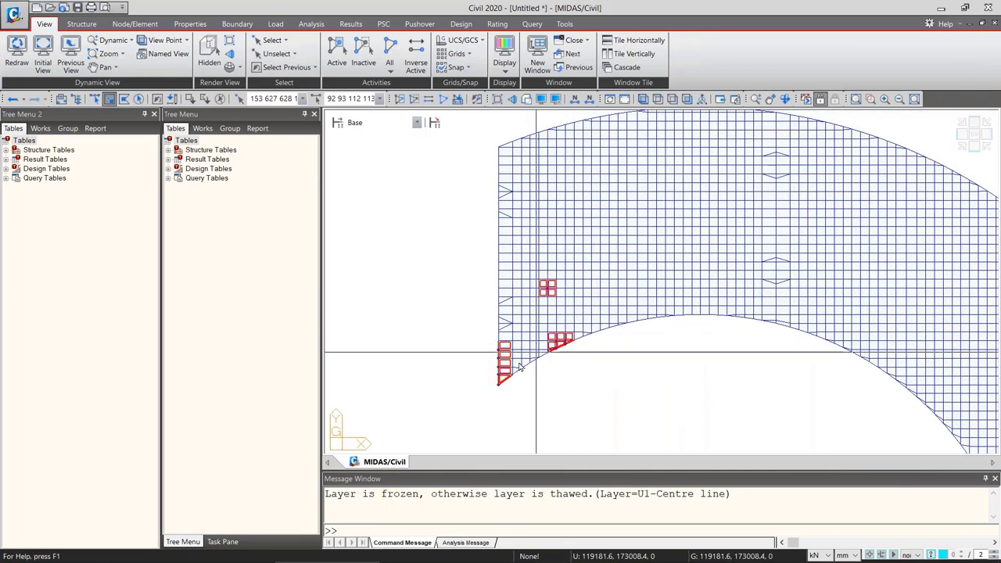
{"action": "scroll", "coordinate": [702, 337], "scroll_direction": "down", "scroll_amount": 2}
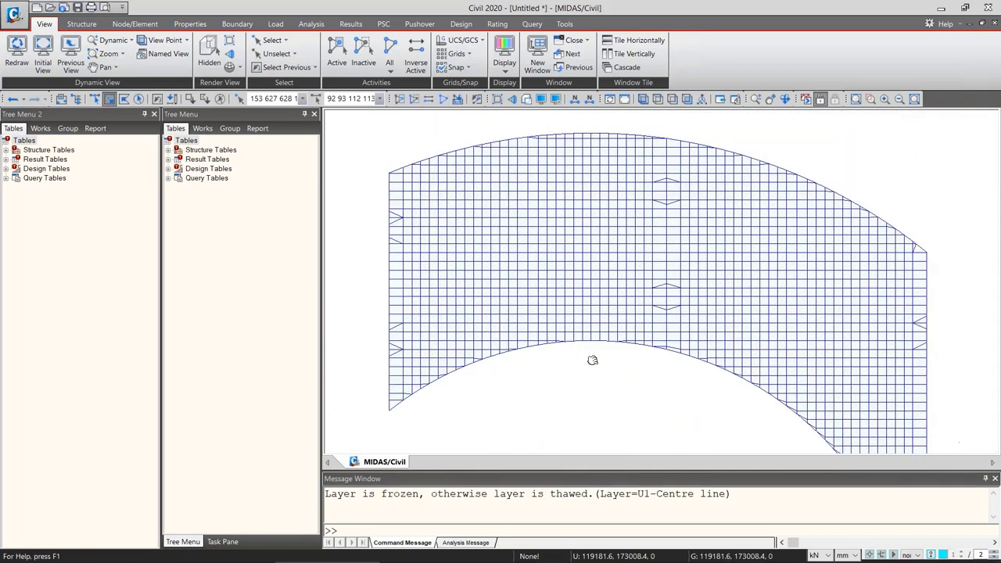
{"action": "scroll", "coordinate": [675, 273], "scroll_direction": "up", "scroll_amount": 1}
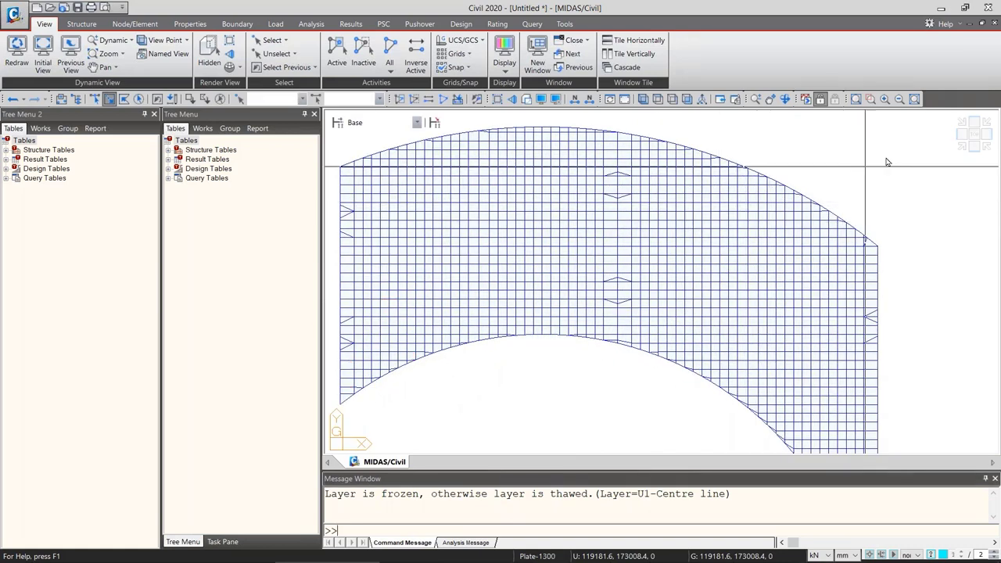
Examine the overall shape and the near end of the plate mesh in an isometric view
{"action": "left_click", "coordinate": [964, 150]}
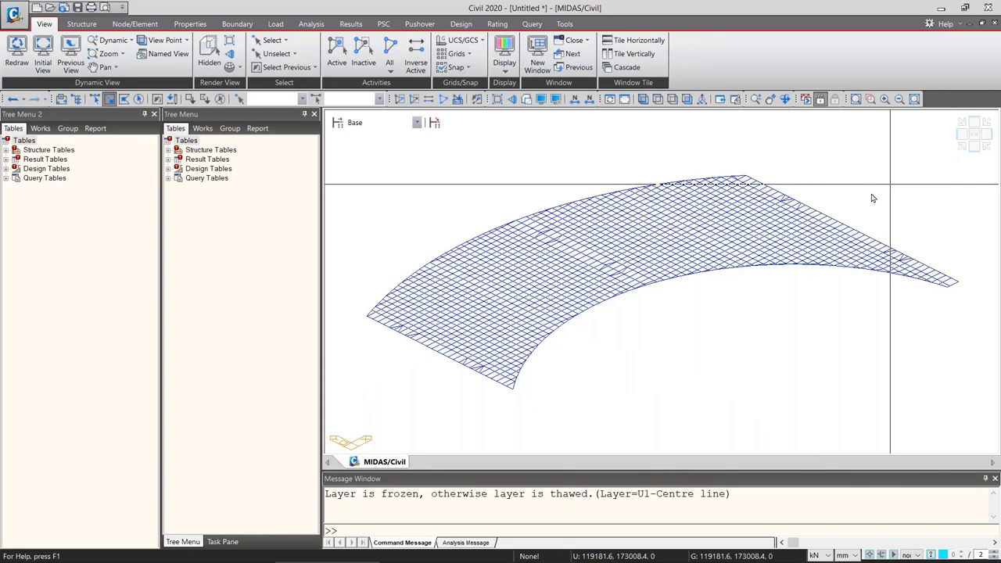
{"action": "mouse_move", "coordinate": [681, 308]}
{"action": "middle_mouse_down"}
{"action": "mouse_move", "coordinate": [767, 259]}
{"action": "mouse_move", "coordinate": [737, 286]}
{"action": "mouse_move", "coordinate": [837, 268]}
{"action": "mouse_move", "coordinate": [838, 282]}
{"action": "middle_mouse_up"}
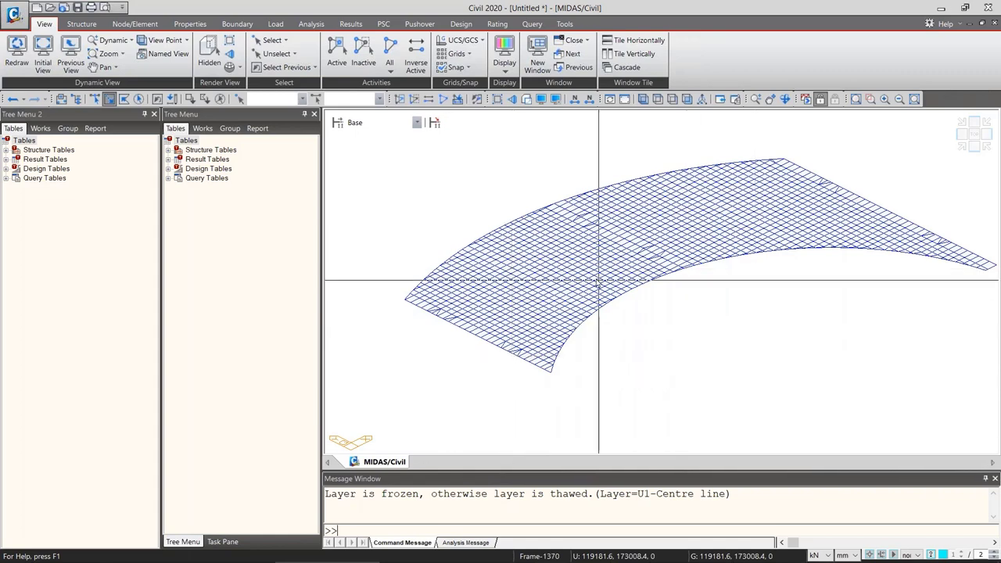
{"action": "middle_click_drag", "start_coordinate": [435, 419], "coordinate": [446, 305]}
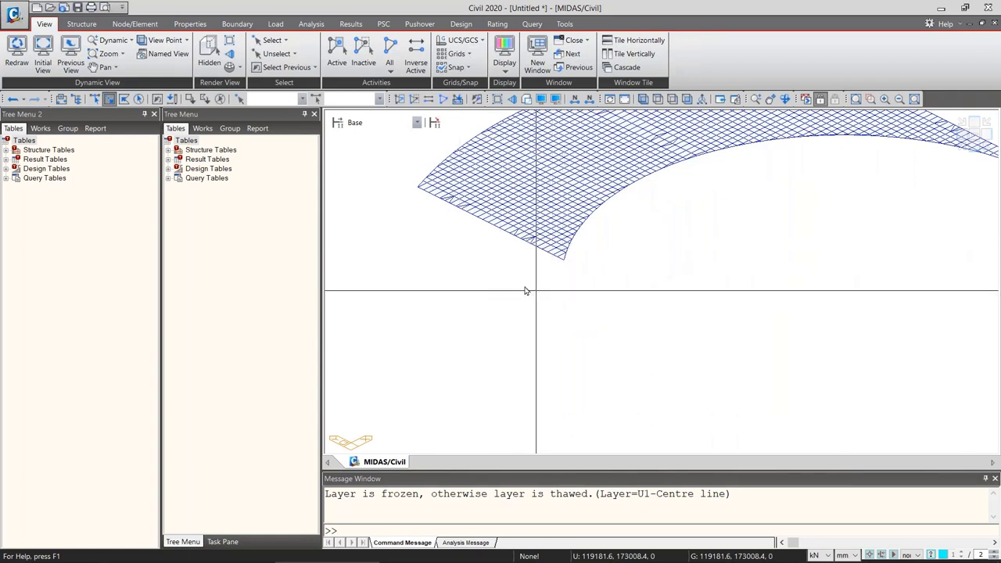
{"action": "middle_click_drag", "start_coordinate": [471, 303], "coordinate": [559, 306]}
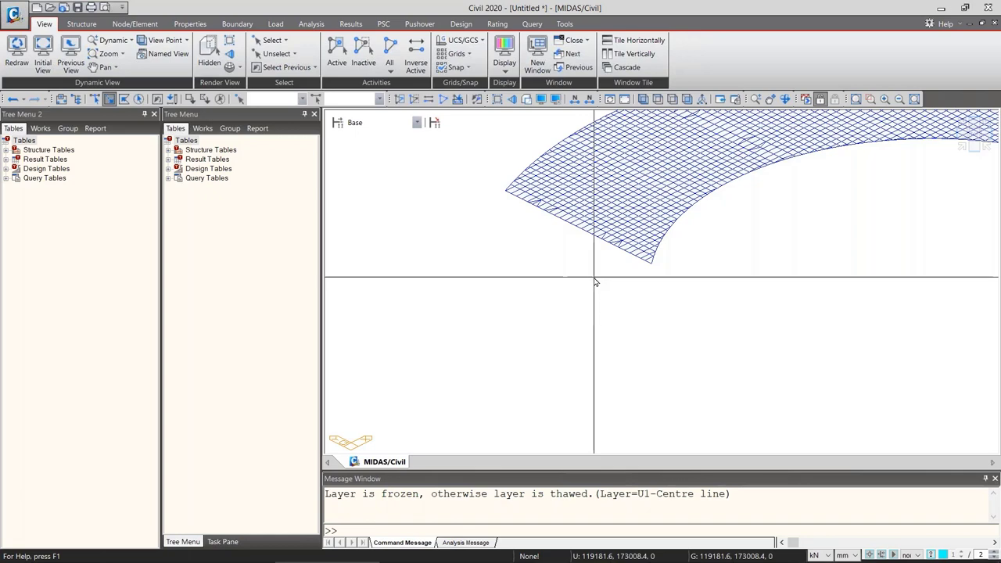
{"action": "key", "text": "ctrl+i"}
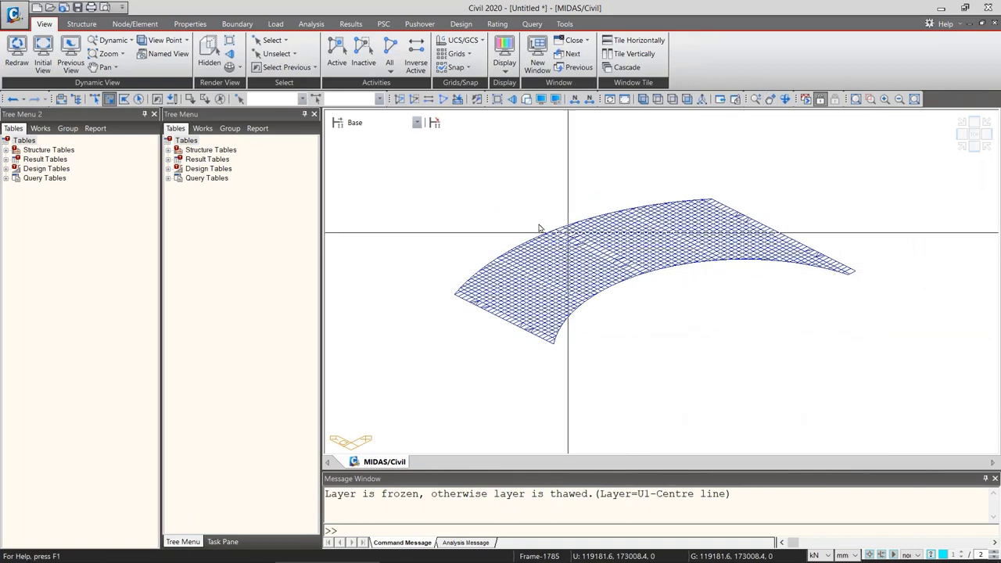
{"action": "left_click", "coordinate": [961, 149]}
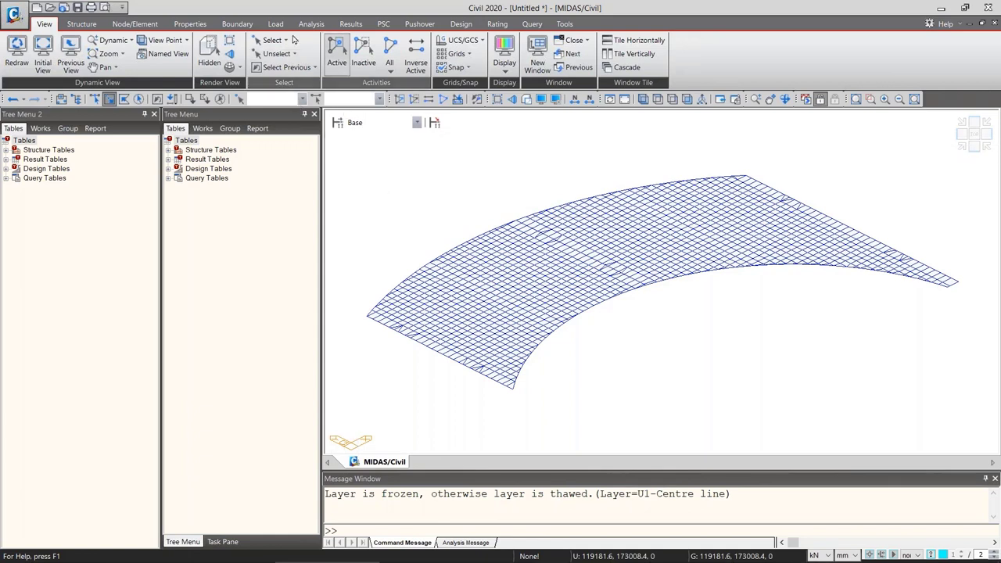
{"action": "left_click", "coordinate": [145, 28]}
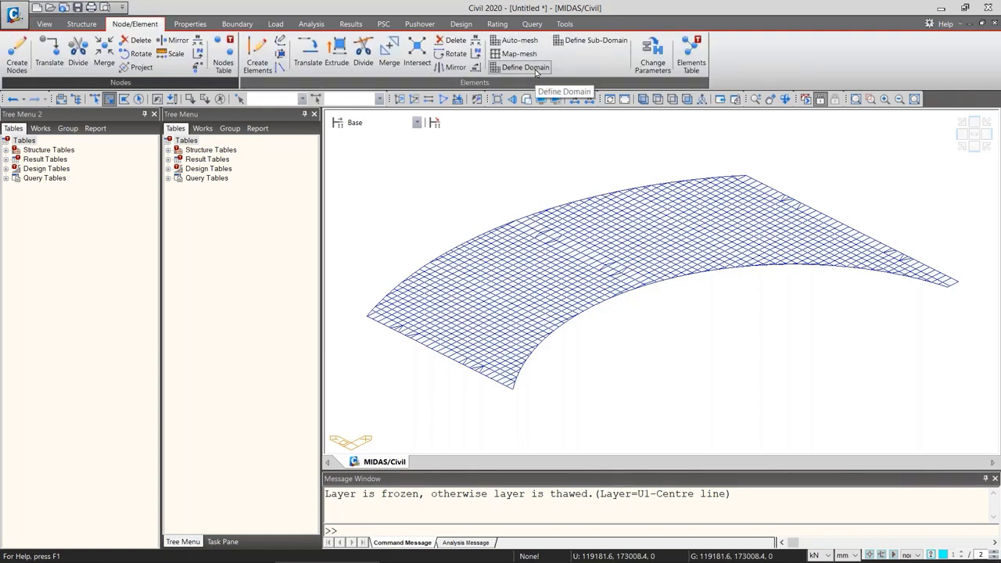
Return to the top view, select a rectangular block of plates near the upper-left part of the mesh, and clear the selection
{"action": "left_click", "coordinate": [988, 123]}
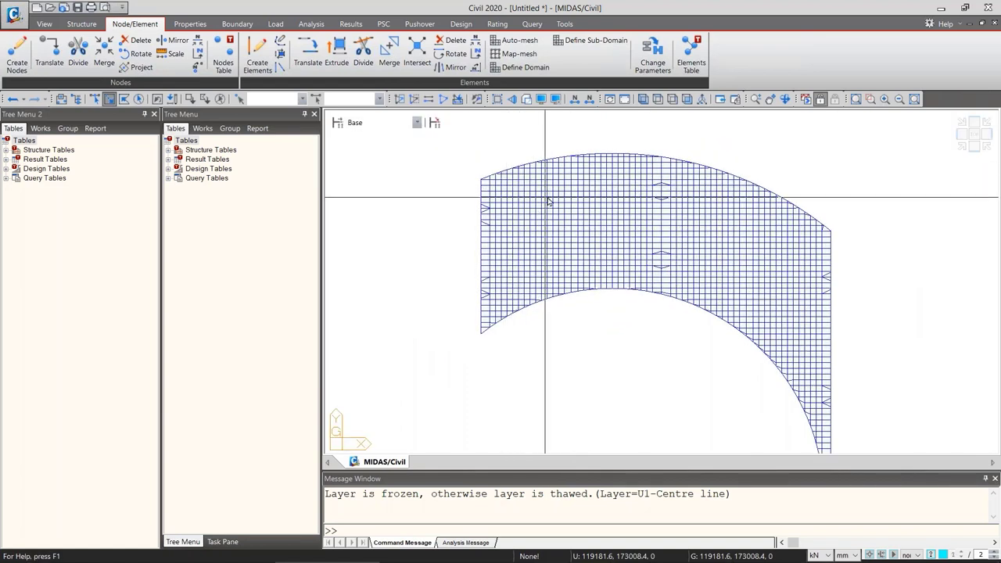
{"action": "left_click_drag", "start_coordinate": [537, 180], "coordinate": [583, 225]}
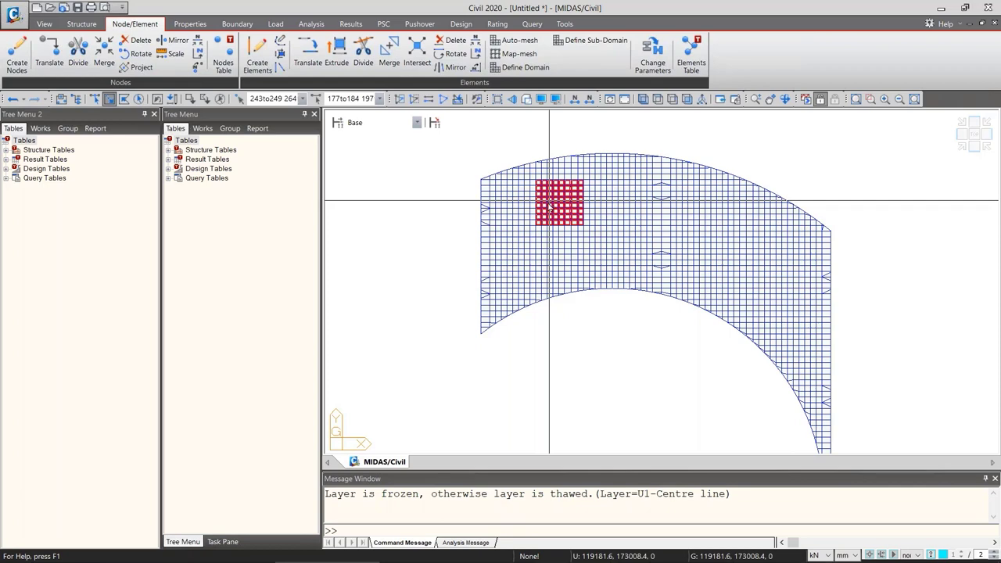
{"action": "scroll", "coordinate": [541, 210], "scroll_direction": "up", "scroll_amount": 2}
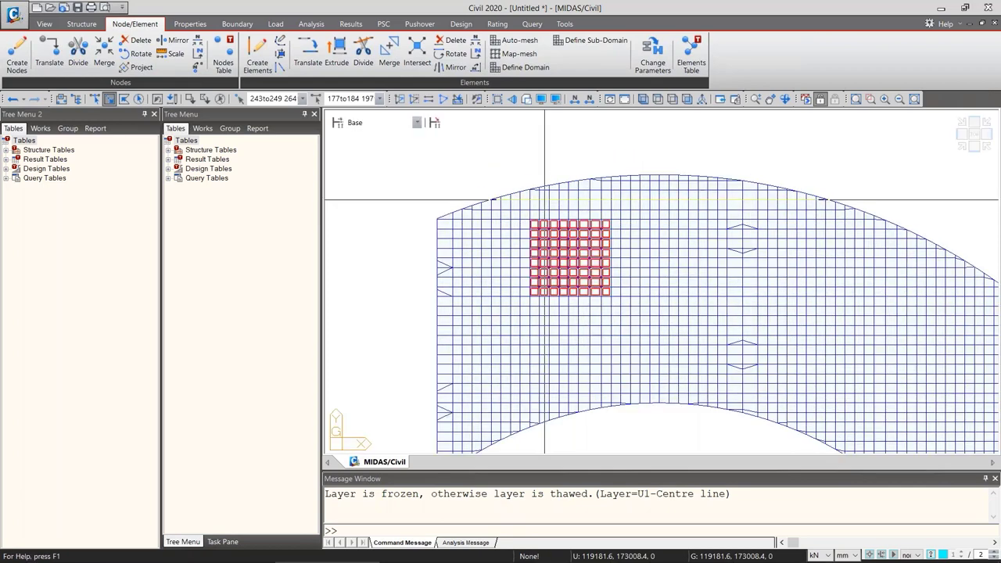
{"action": "key", "text": "Escape"}
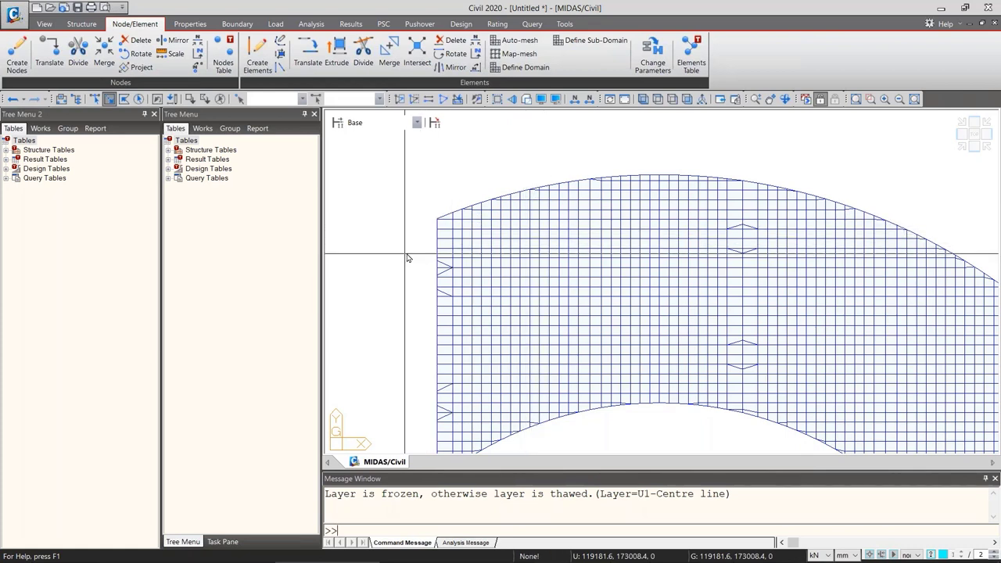
{"action": "scroll", "coordinate": [405, 253], "scroll_direction": "down", "scroll_amount": 1}
{"action": "middle_click_drag", "start_coordinate": [413, 246], "coordinate": [424, 155]}
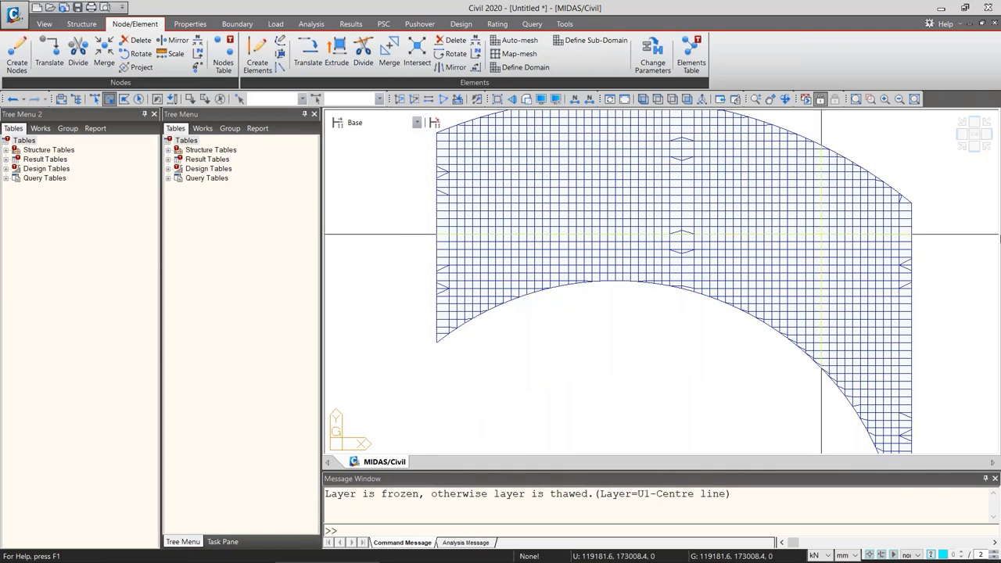
{"action": "middle_click_drag", "start_coordinate": [442, 225], "coordinate": [413, 283]}
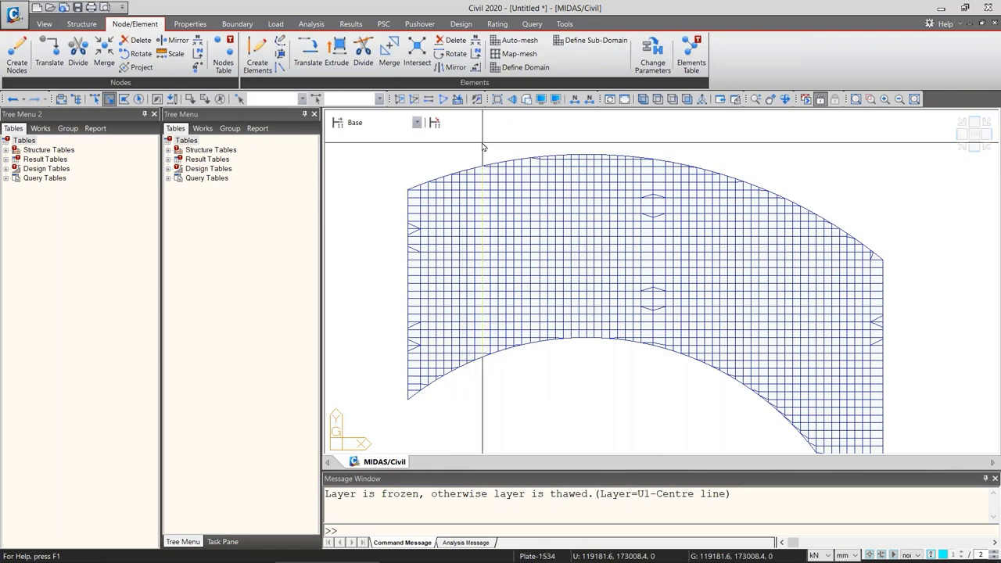
Start defining a domain named slab with the Plate element type
{"action": "left_click", "coordinate": [520, 67]}
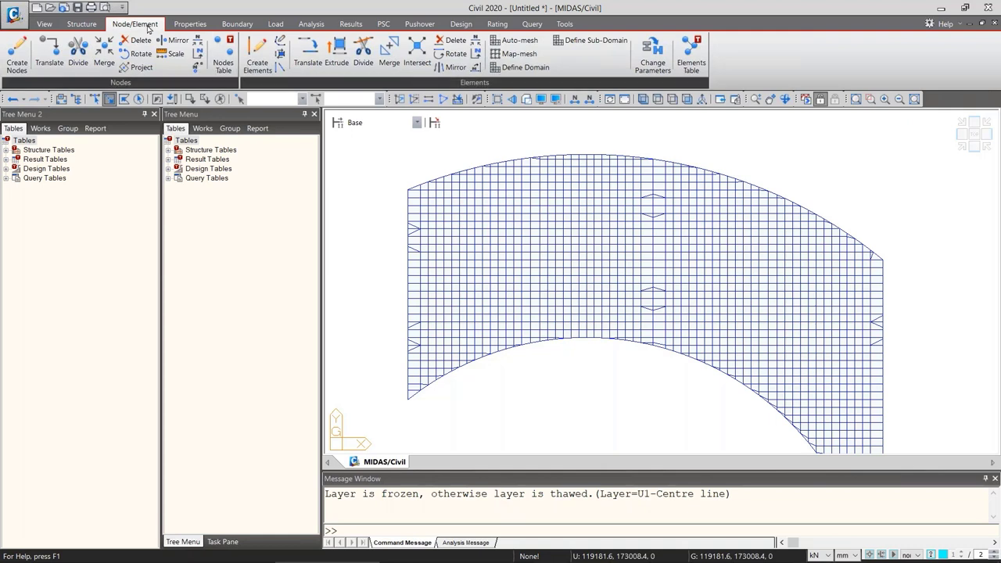
{"action": "left_click", "coordinate": [539, 72]}
{"action": "left_click", "coordinate": [121, 44]}
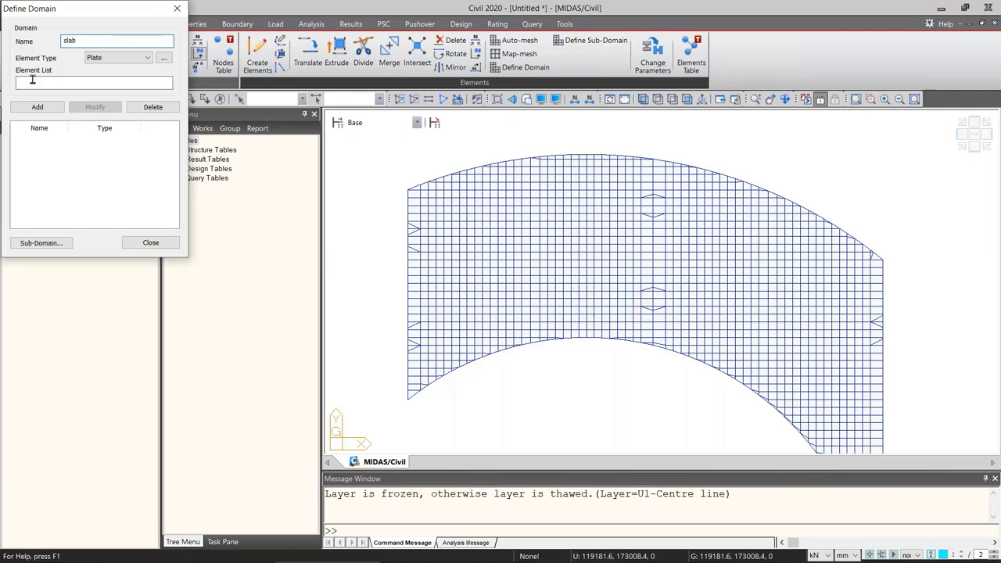
{"action": "left_click_drag", "start_coordinate": [66, 11], "coordinate": [210, 188]}
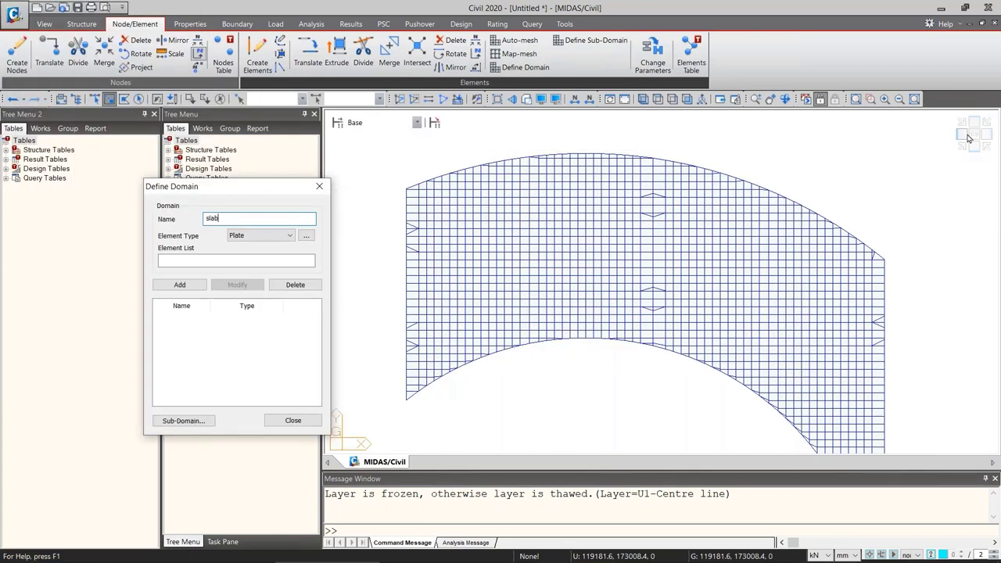
Select all plate elements of the model as the element list and add the slab domain
{"action": "left_click", "coordinate": [40, 128]}
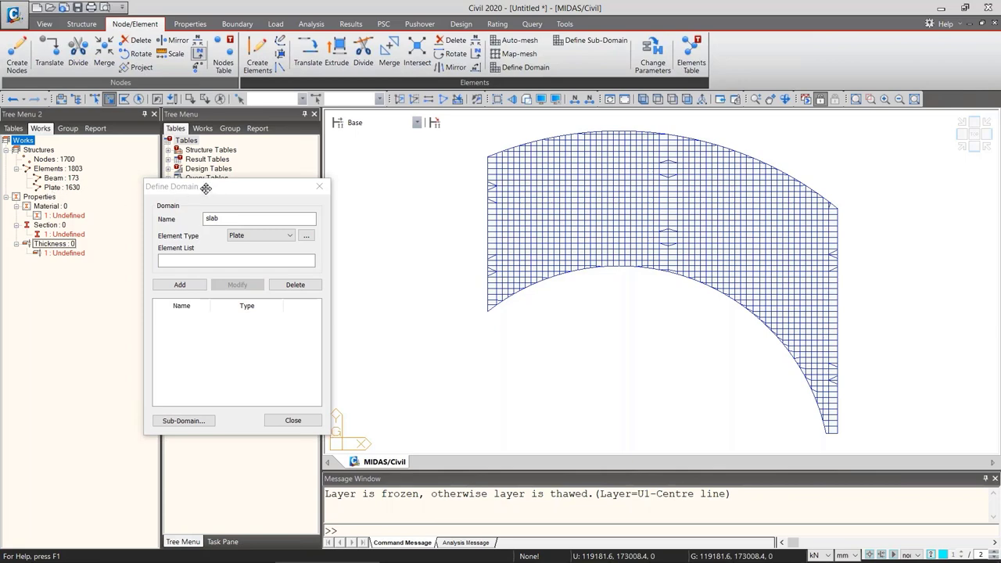
{"action": "double_click", "coordinate": [58, 189]}
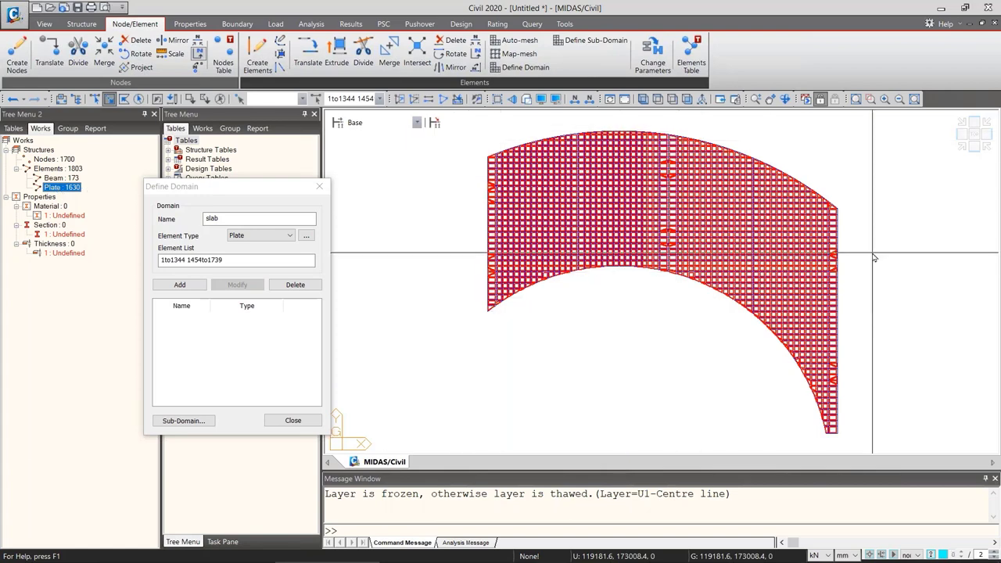
{"action": "middle_click_drag", "start_coordinate": [727, 257], "coordinate": [485, 175], "text": "ctrl"}
{"action": "left_click", "coordinate": [224, 259]}
{"action": "left_click_drag", "start_coordinate": [224, 259], "coordinate": [157, 261]}
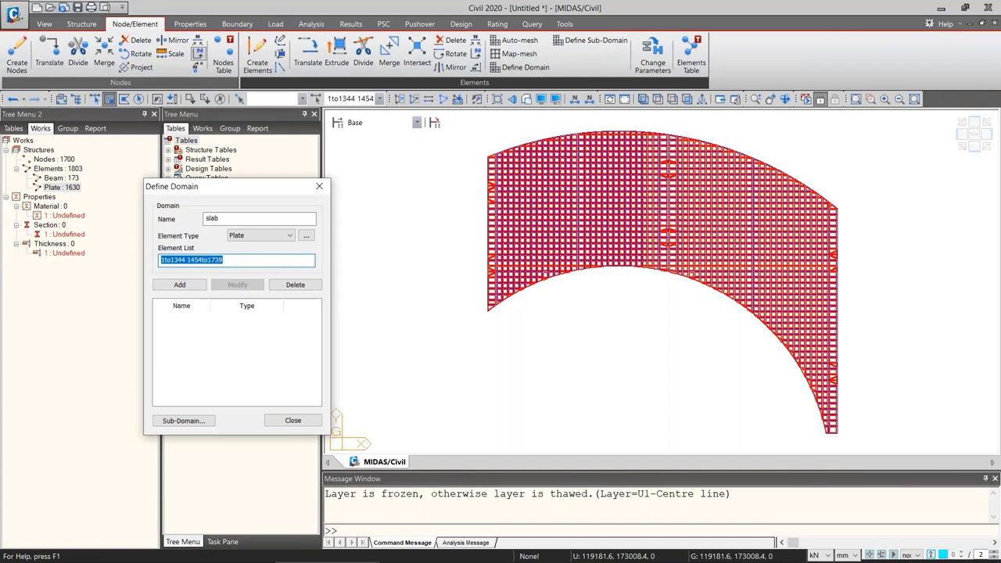
{"action": "left_click", "coordinate": [180, 285]}
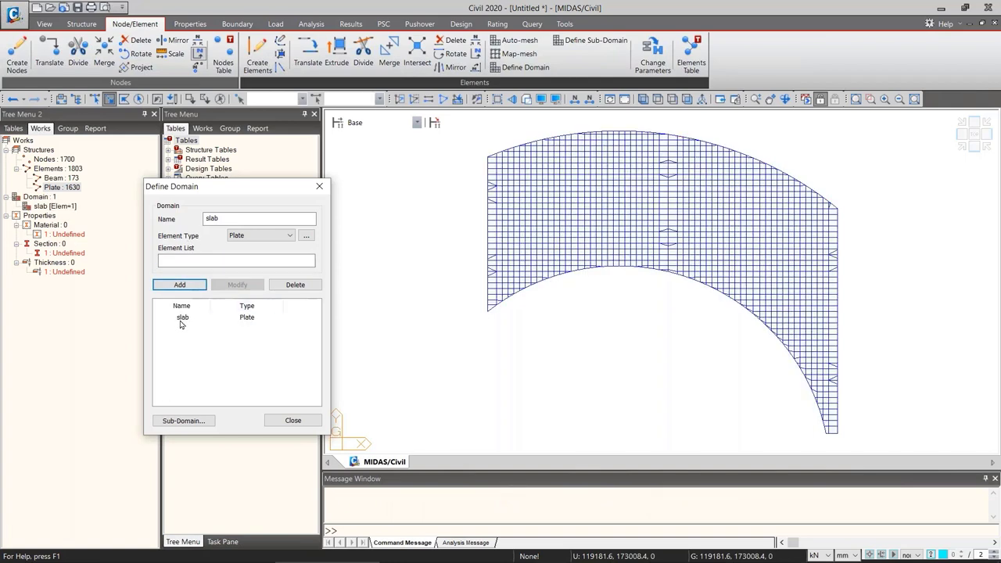
Start defining a sub-domain for the slab domain and name it slab
{"action": "left_click", "coordinate": [181, 321]}
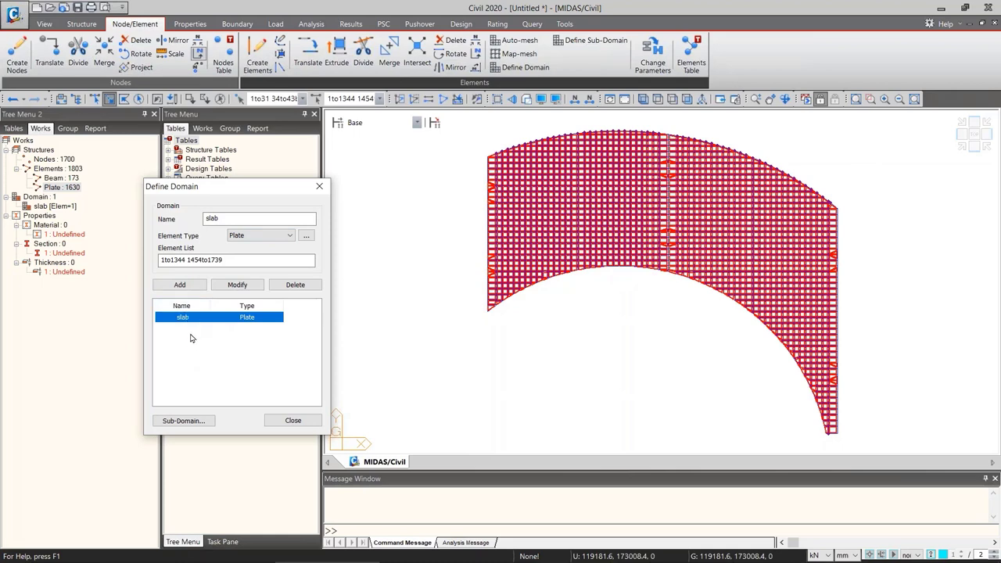
{"action": "left_click", "coordinate": [184, 421]}
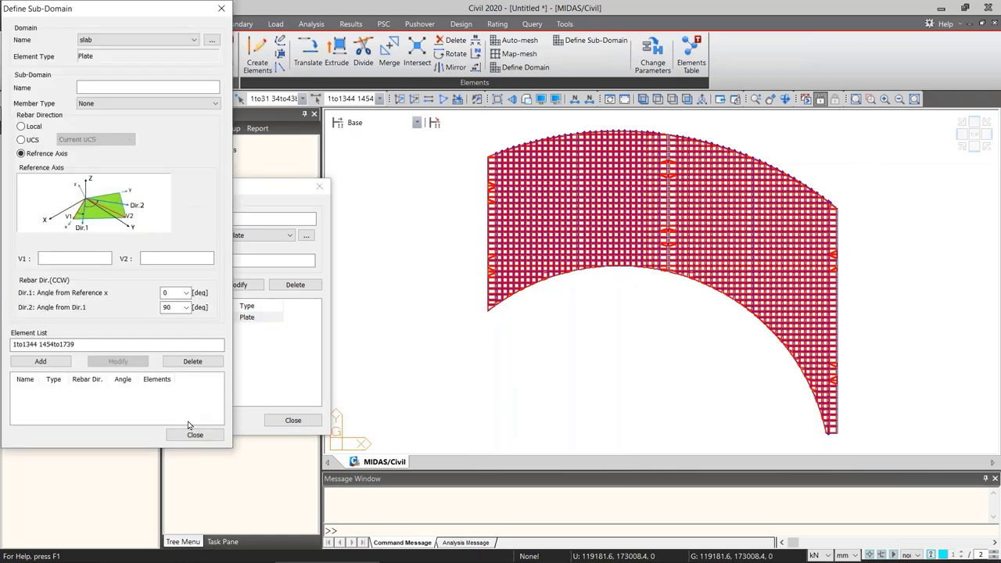
{"action": "left_click_drag", "start_coordinate": [98, 12], "coordinate": [311, 71]}
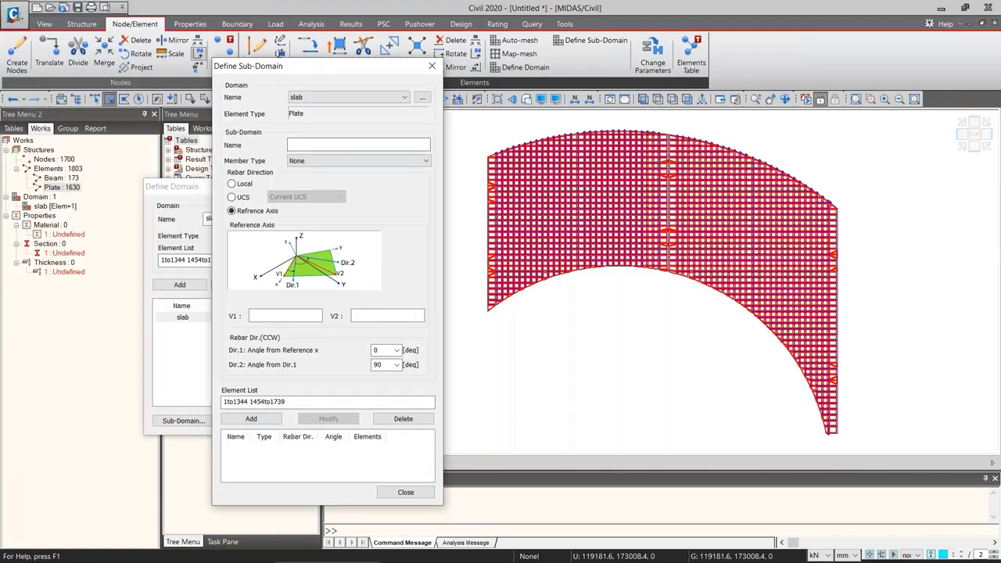
{"action": "left_click", "coordinate": [303, 146]}
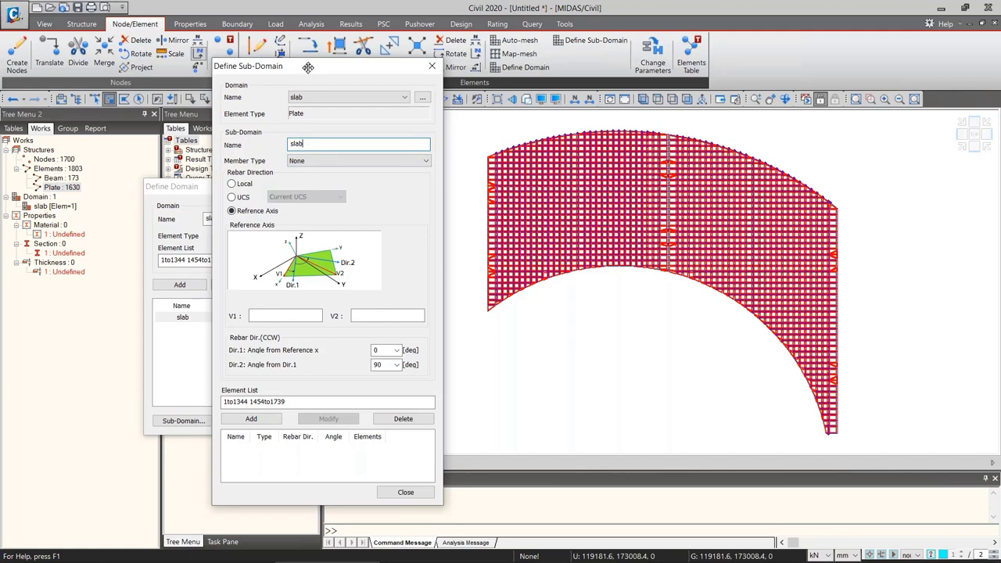
{"action": "mouse_move", "coordinate": [307, 68]}
{"action": "left_mouse_down"}
{"action": "mouse_move", "coordinate": [254, 59]}
{"action": "mouse_move", "coordinate": [317, 60]}
{"action": "left_mouse_up"}
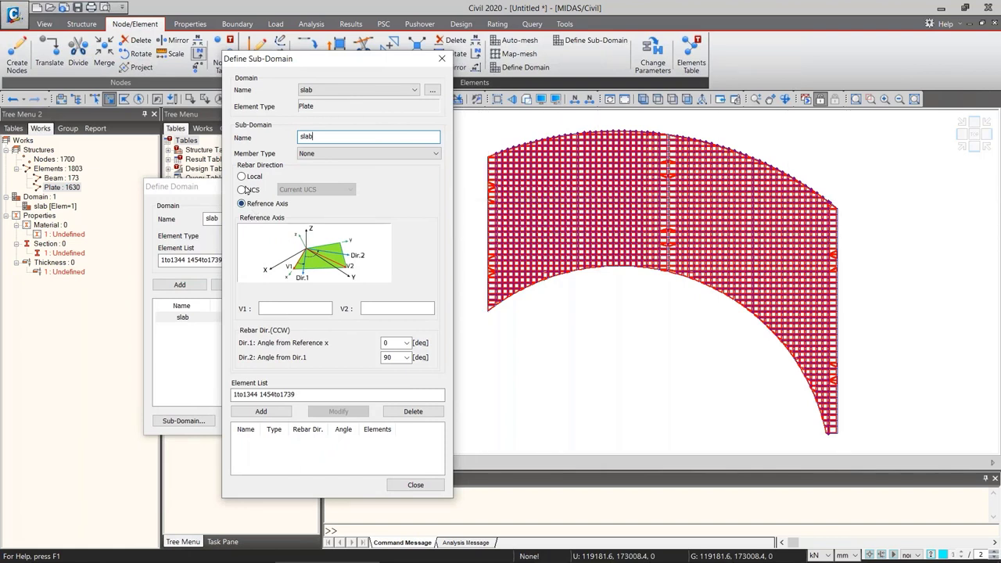
Set the rebar direction to Reference Axis and try to define V1 and V2 by picking nodes across the slab mesh
{"action": "left_click", "coordinate": [242, 189]}
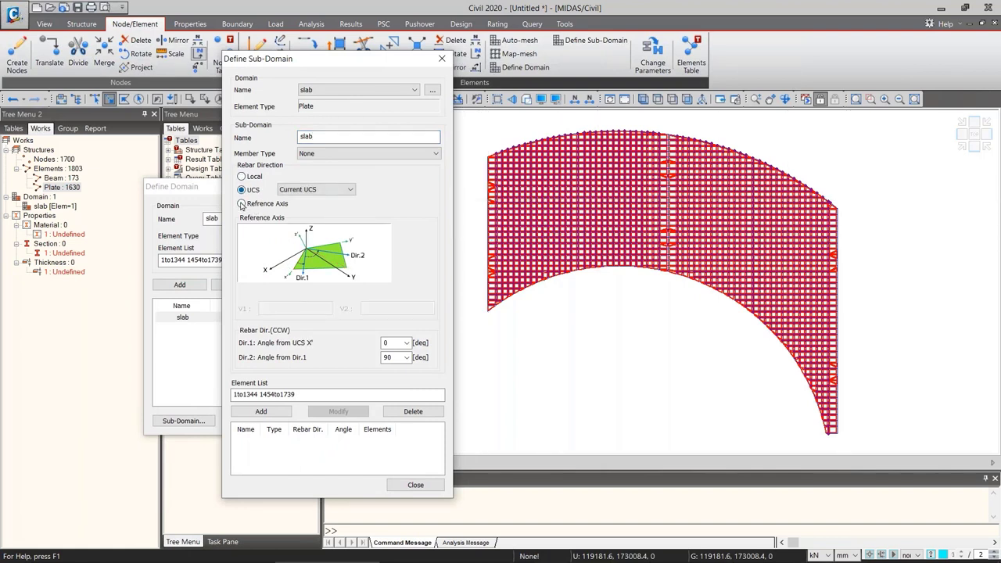
{"action": "left_click", "coordinate": [264, 206]}
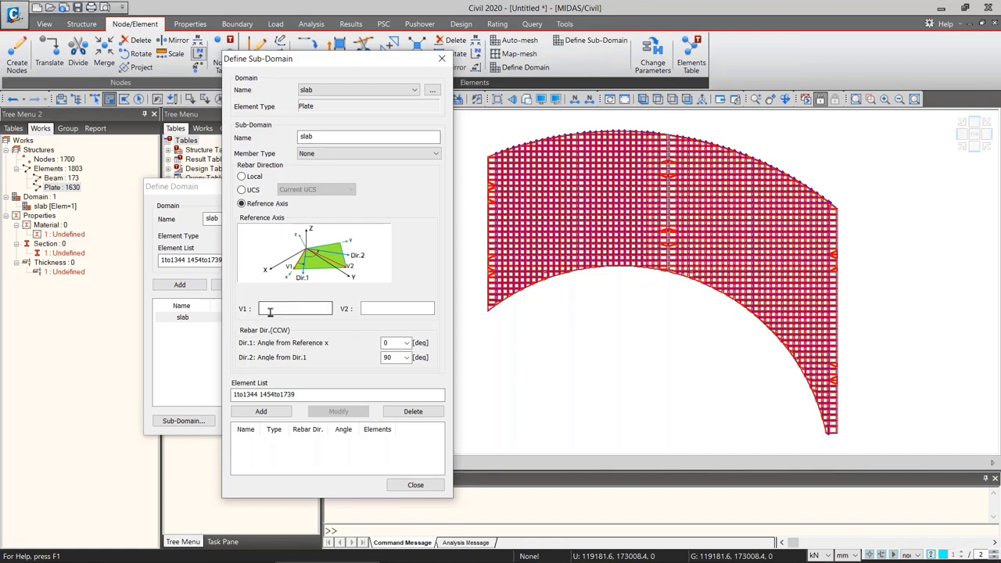
{"action": "left_click", "coordinate": [270, 310]}
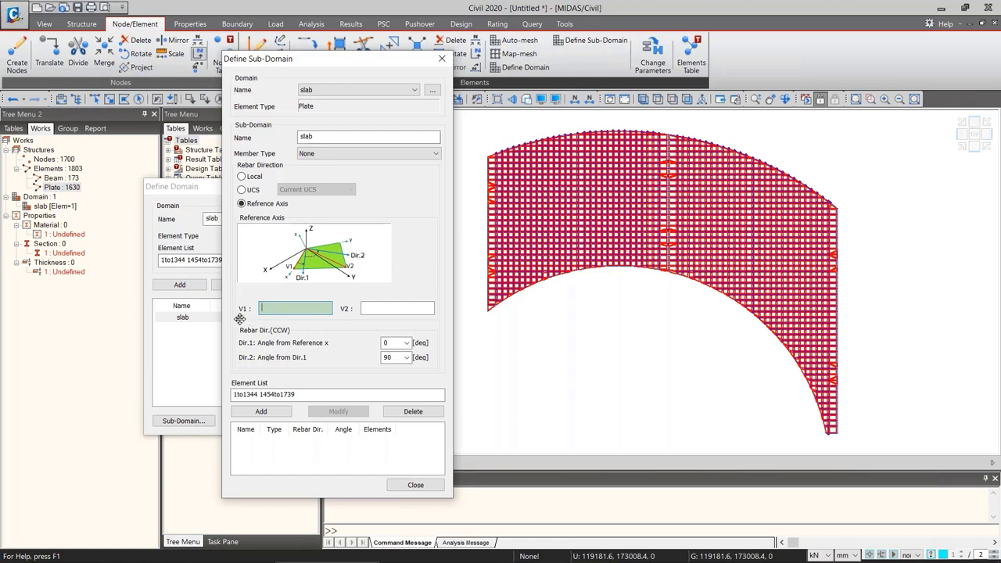
{"action": "left_click", "coordinate": [513, 222]}
{"action": "left_click_drag", "start_coordinate": [391, 59], "coordinate": [174, 45]}
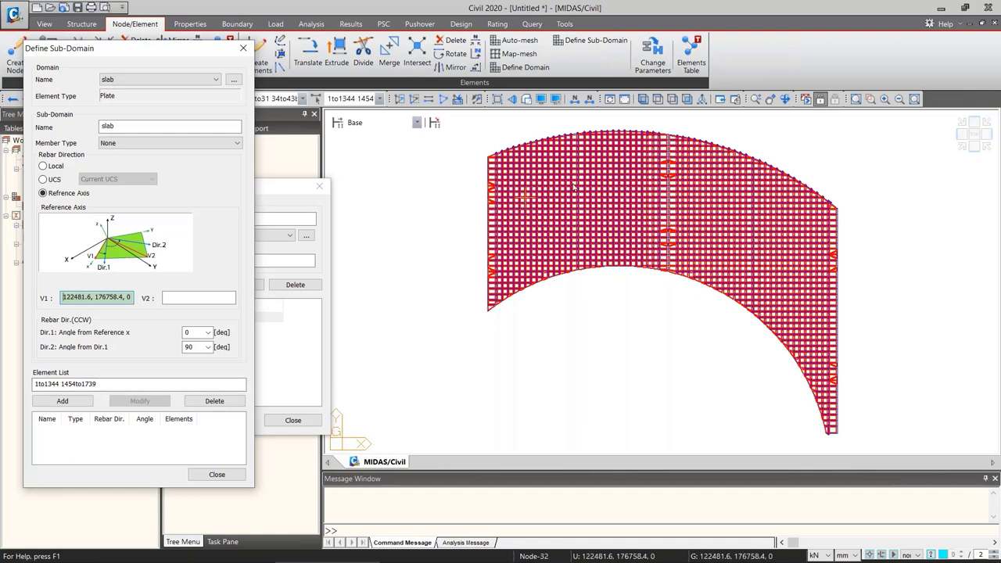
{"action": "left_click", "coordinate": [490, 216]}
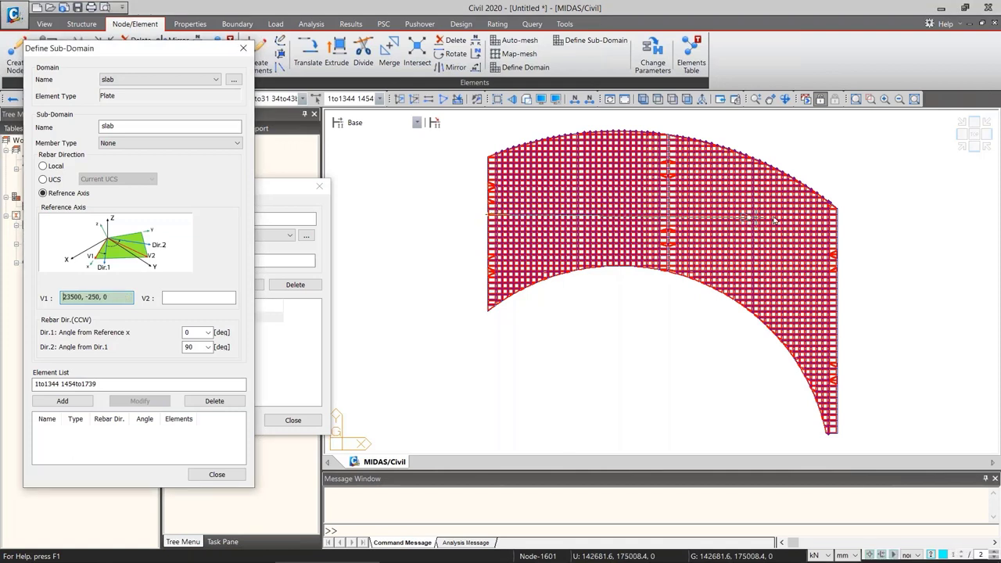
{"action": "left_click", "coordinate": [836, 216]}
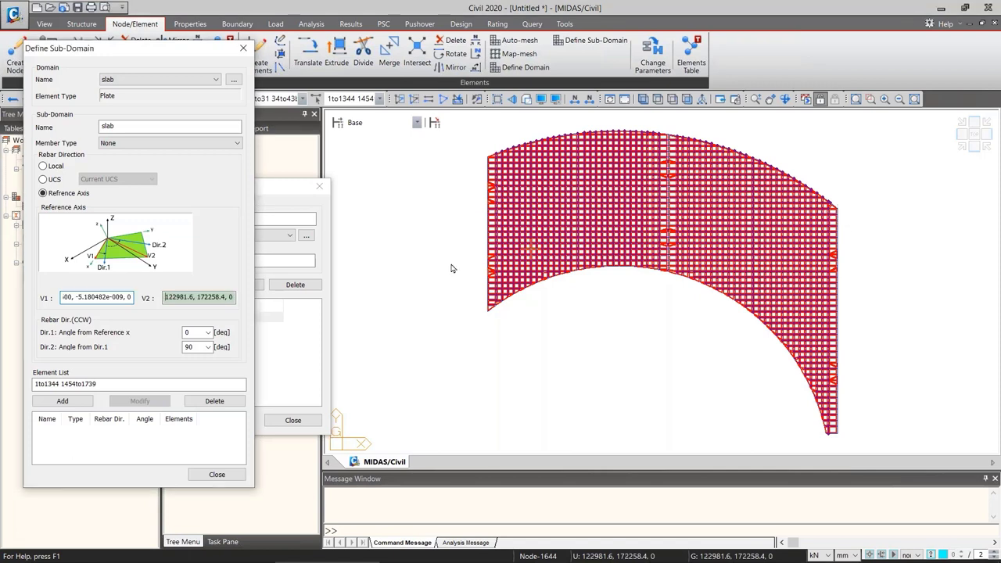
Set the sub-domain's reference axis vectors to 1,0,0 for V1 and 0,1,0 for V2
{"action": "left_click", "coordinate": [98, 297]}
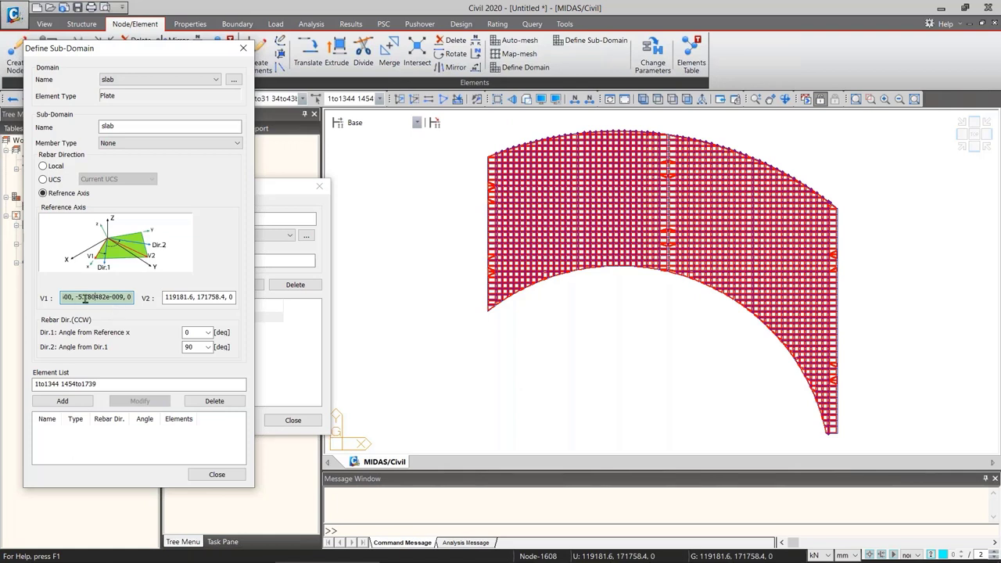
{"action": "left_click", "coordinate": [86, 298]}
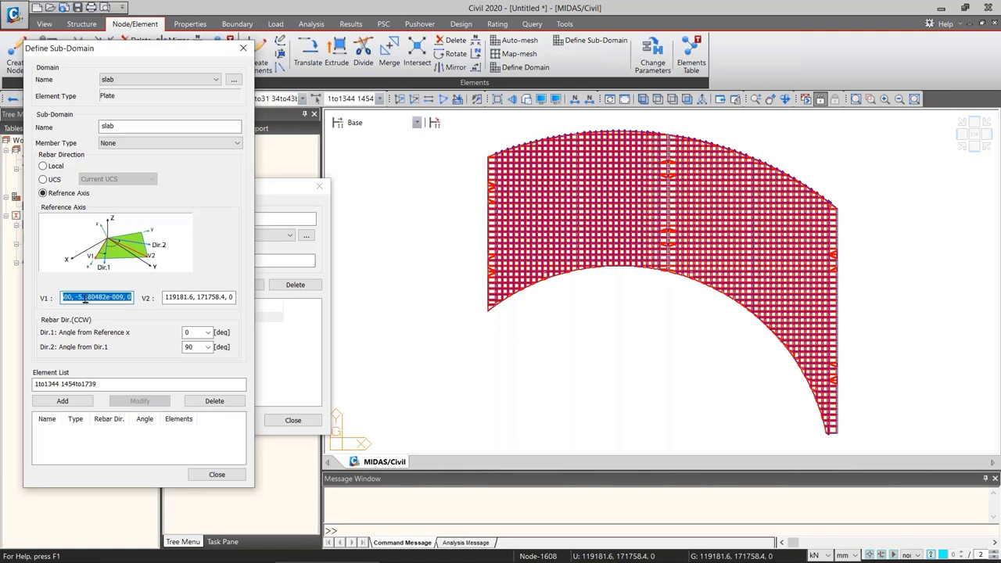
{"action": "type", "text": "0"}
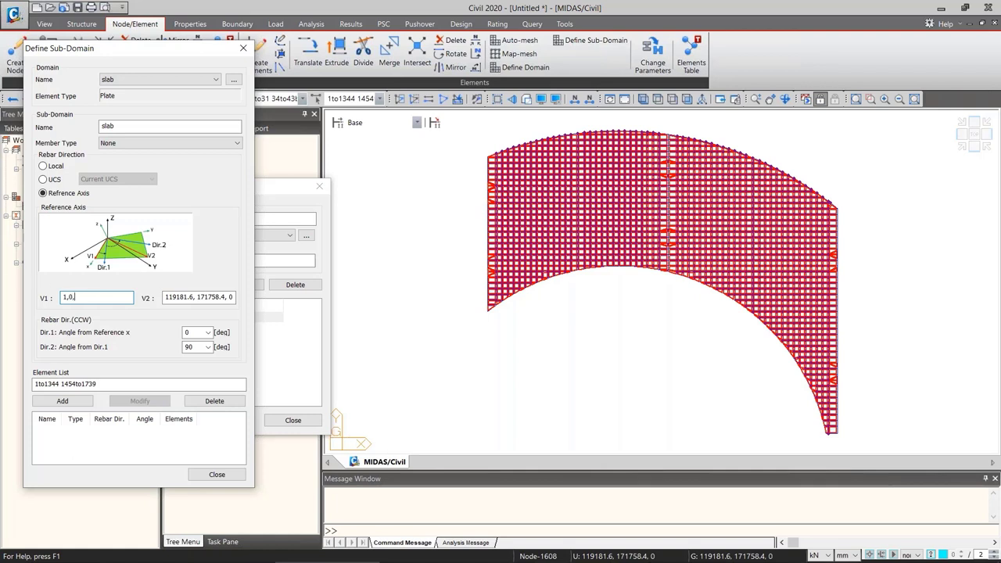
{"action": "left_click", "coordinate": [175, 298]}
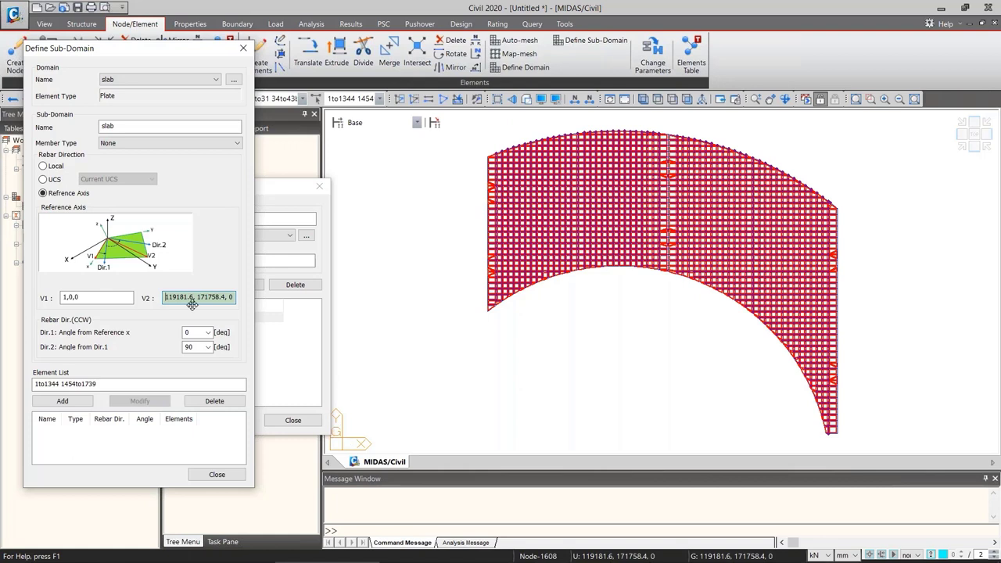
{"action": "key", "text": "ctrl+a"}
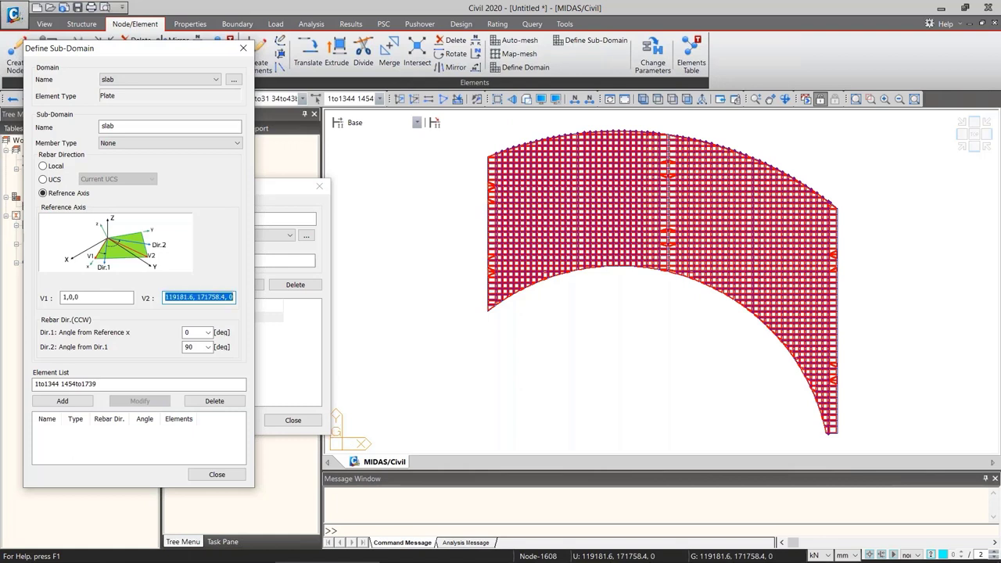
{"action": "type", "text": "0,1,0"}
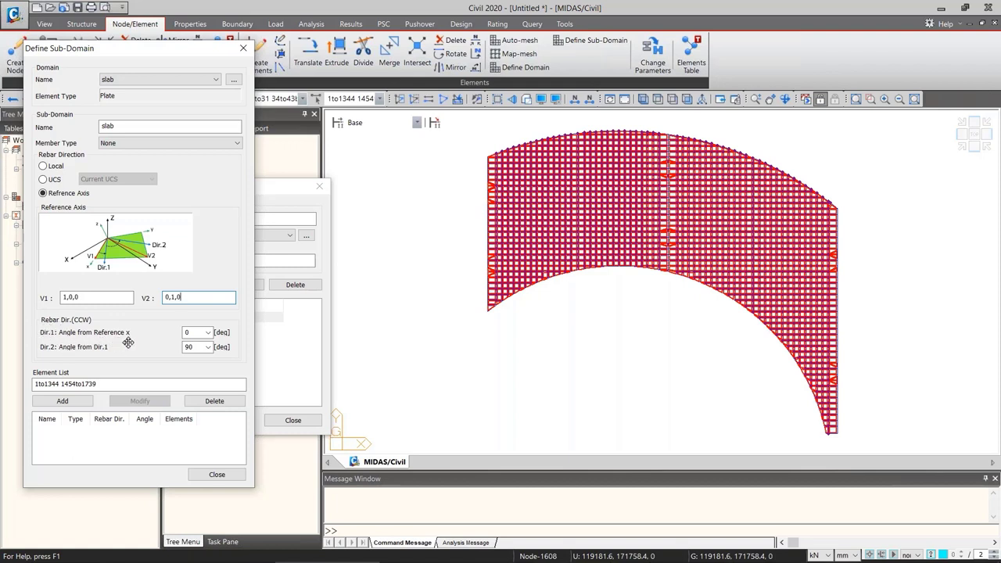
Add the slab sub-domain with elements 1to1344 1454to1739, review its entry, and finish the sub-domain and domain definitions
{"action": "left_click", "coordinate": [196, 333]}
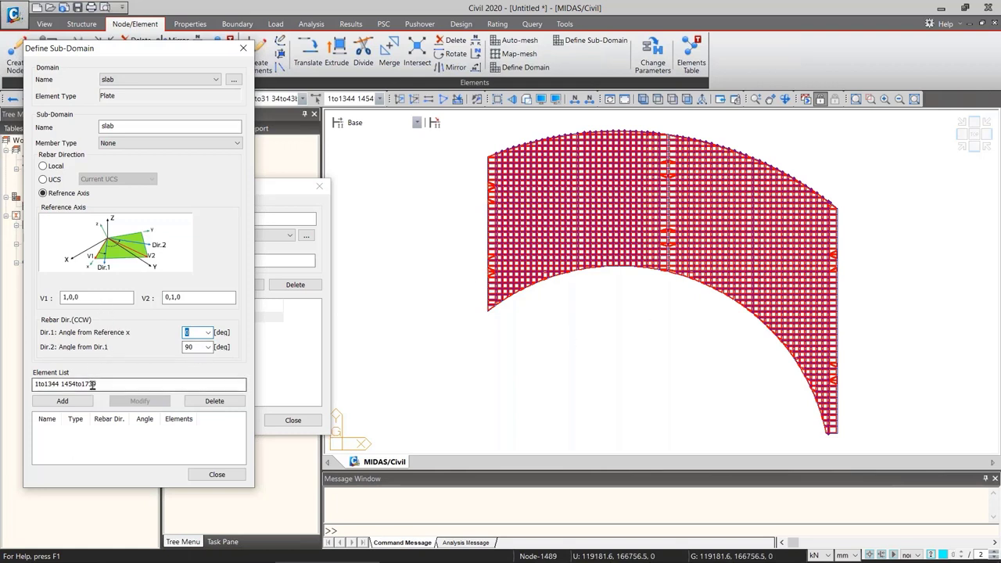
{"action": "left_click_drag", "start_coordinate": [105, 383], "coordinate": [33, 384]}
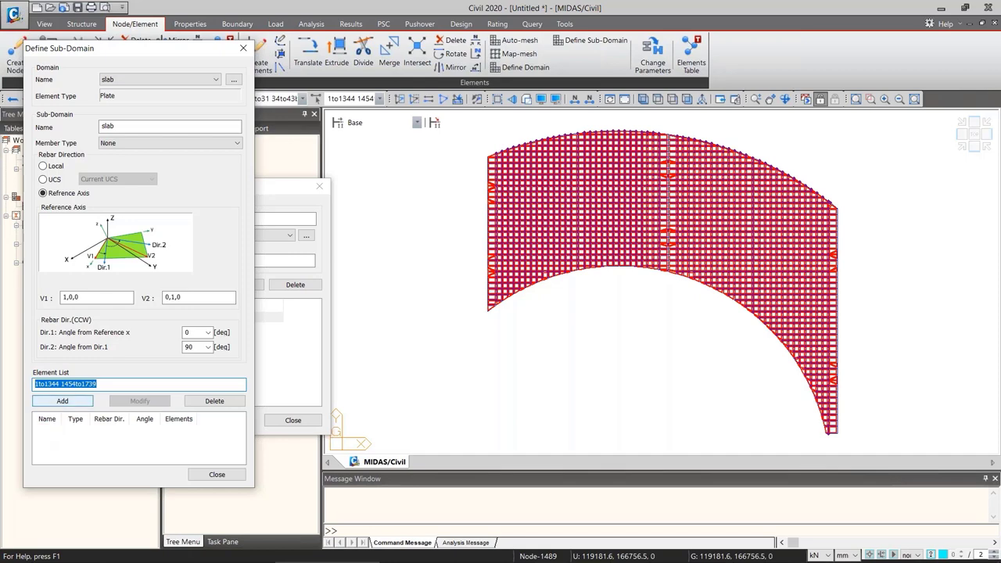
{"action": "left_click", "coordinate": [76, 402]}
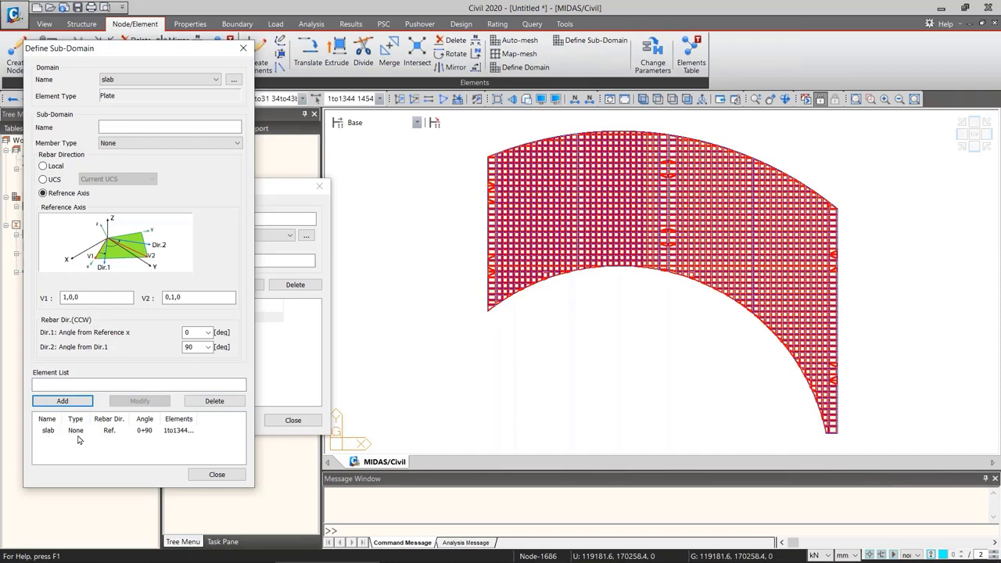
{"action": "left_click", "coordinate": [89, 430]}
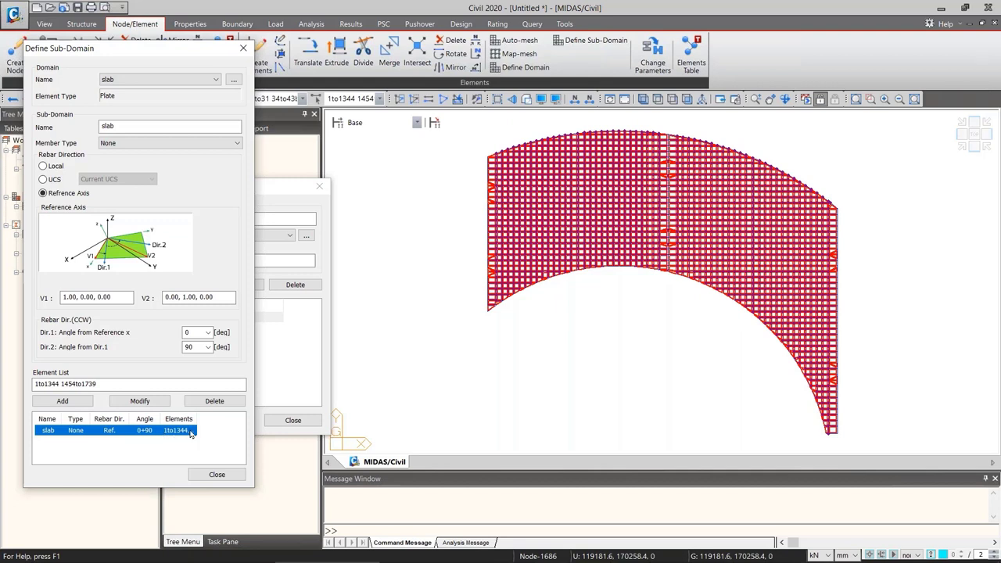
{"action": "left_click", "coordinate": [217, 476]}
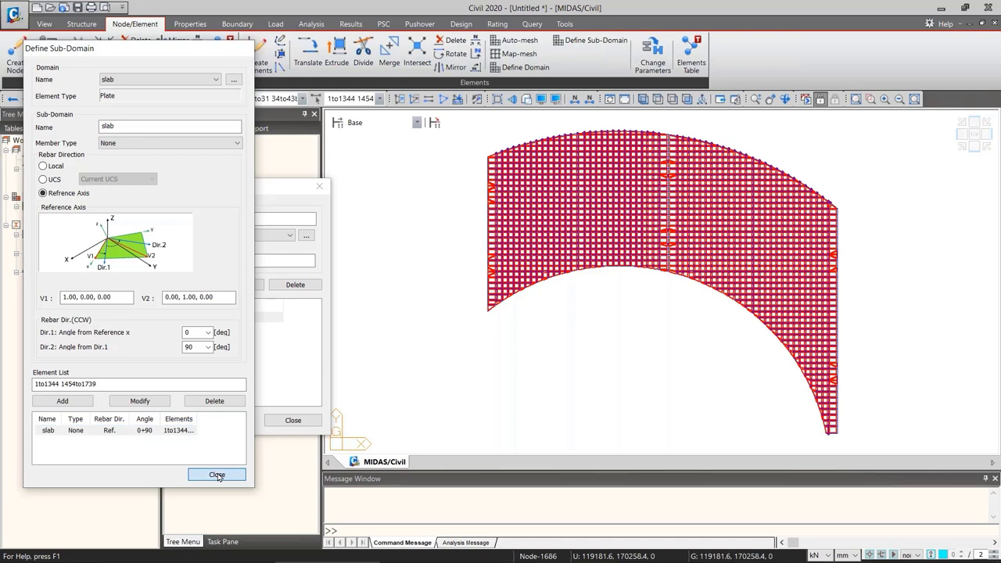
{"action": "left_click", "coordinate": [294, 423]}
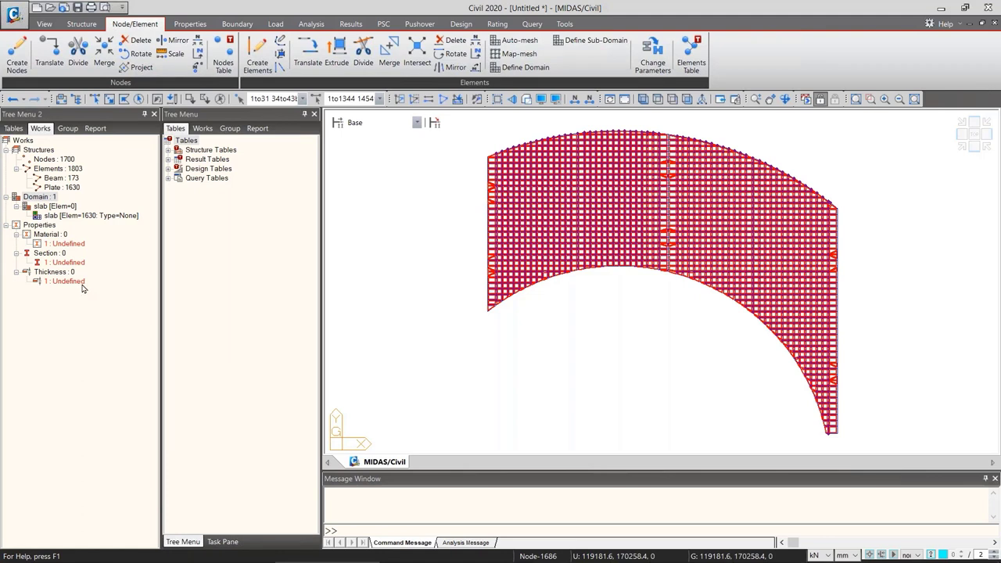
Check the slab domain and its sub-domain in the model's works tree
{"action": "left_click", "coordinate": [39, 197]}
{"action": "left_click", "coordinate": [49, 208]}
{"action": "left_click", "coordinate": [58, 215]}
{"action": "left_click", "coordinate": [47, 206]}
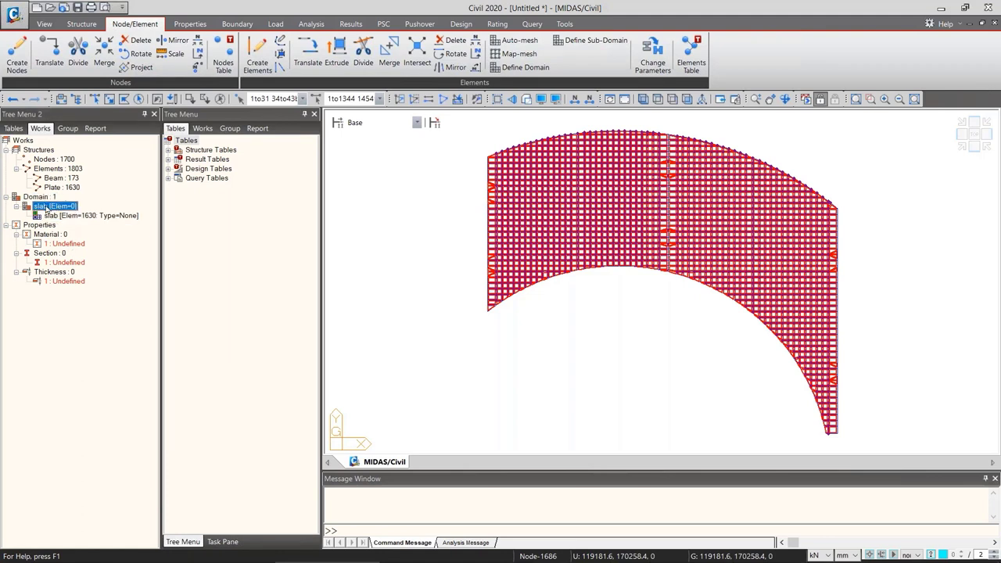
{"action": "left_click", "coordinate": [58, 216]}
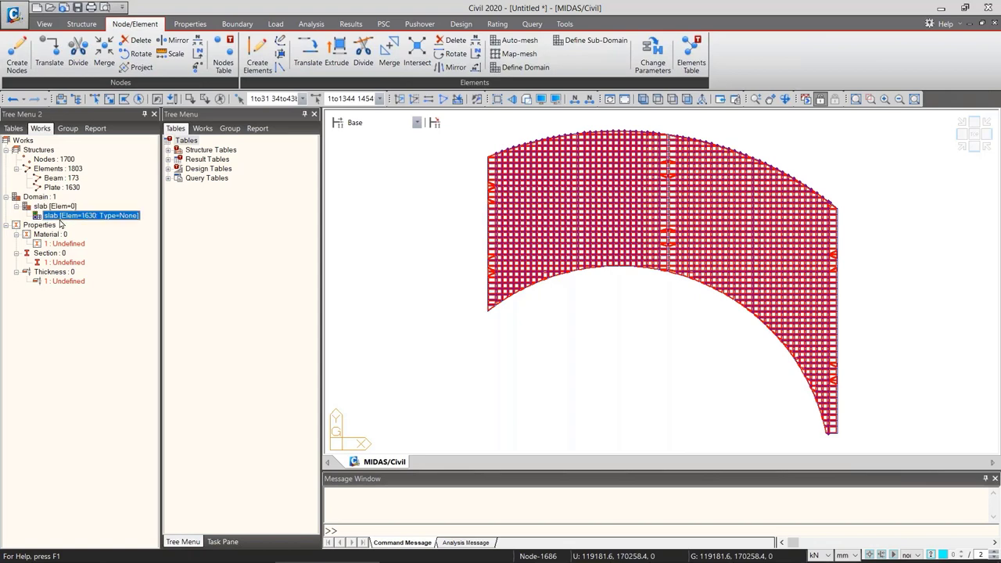
{"action": "left_click", "coordinate": [617, 331]}
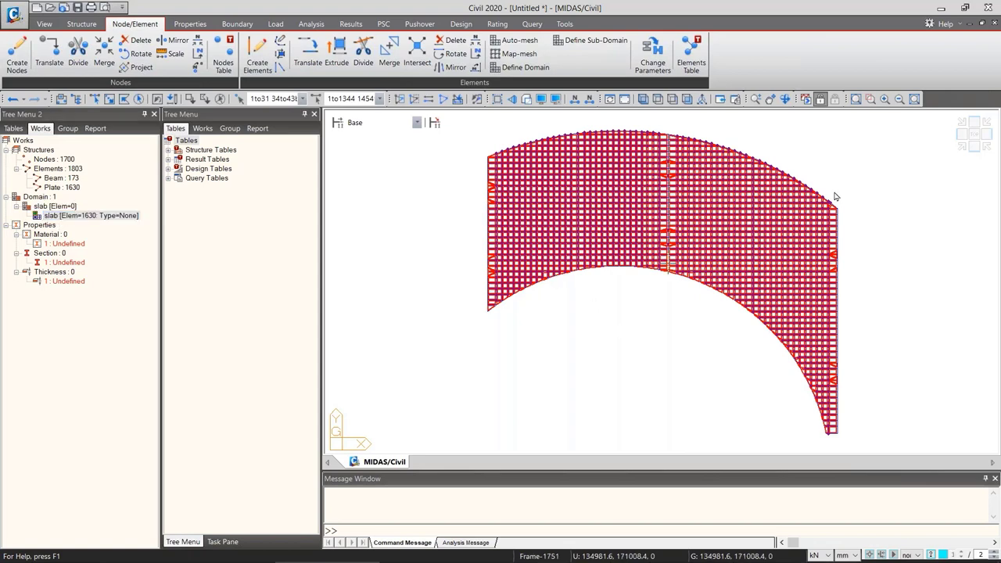
Show the slab in isometric view and clear the element selection
{"action": "left_click", "coordinate": [962, 147]}
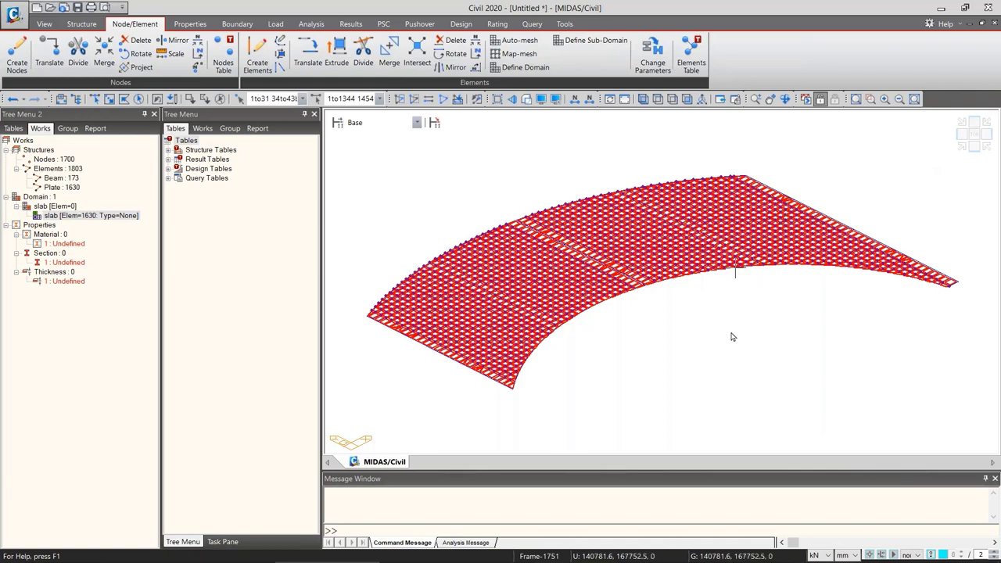
{"action": "mouse_move", "coordinate": [735, 270]}
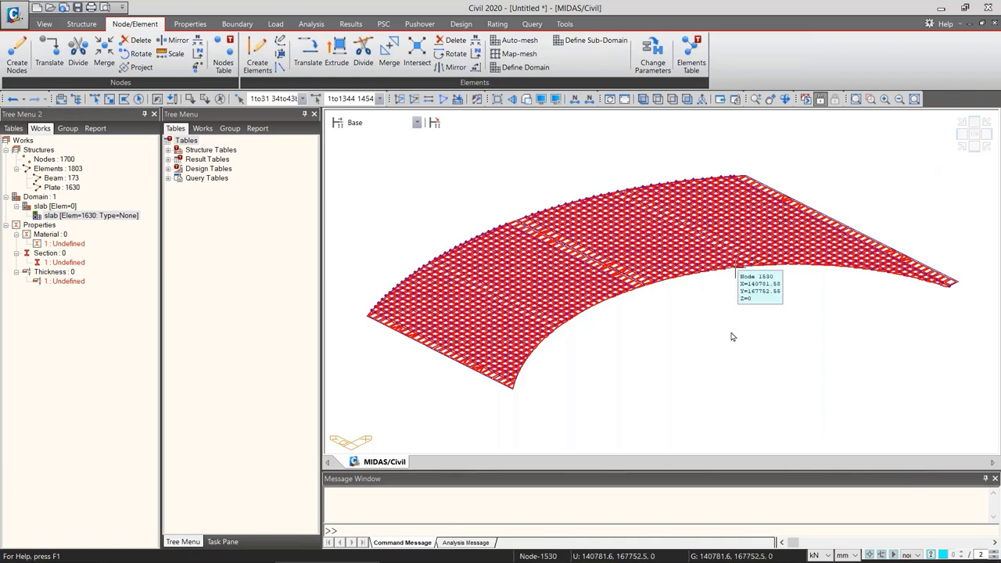
{"action": "key", "text": "Escape"}
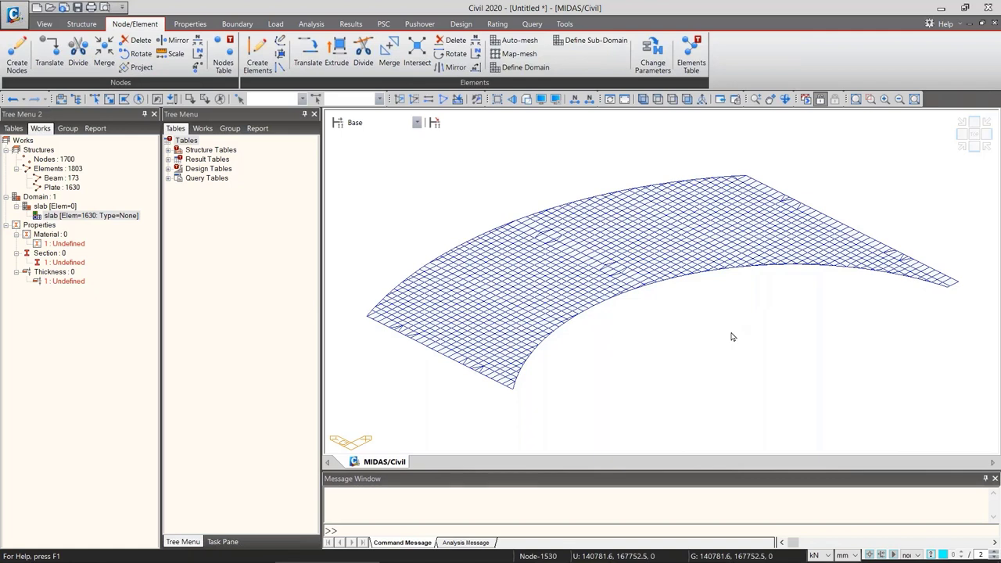
{"action": "mouse_move", "coordinate": [732, 336]}
{"action": "middle_mouse_down"}
{"action": "mouse_move", "coordinate": [778, 297]}
{"action": "mouse_move", "coordinate": [730, 351]}
{"action": "middle_mouse_up"}
{"action": "middle_click_drag", "start_coordinate": [695, 249], "coordinate": [703, 207]}
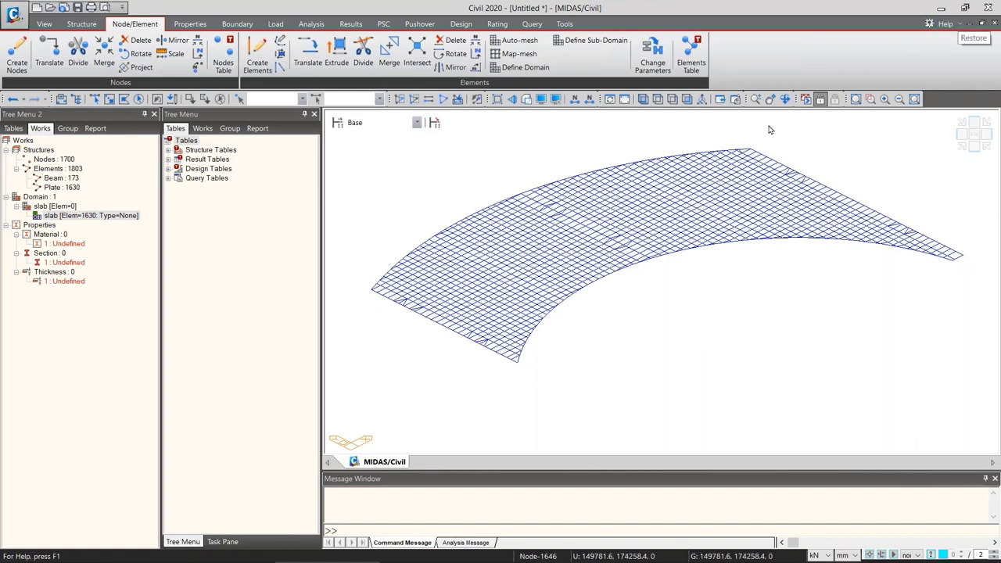
Switch to File Explorer, open 01.mcb from the ForMovingLoad folder of Practice-05-Webinar, and go to its midas Civil window
{"action": "mouse_move", "coordinate": [278, 551]}
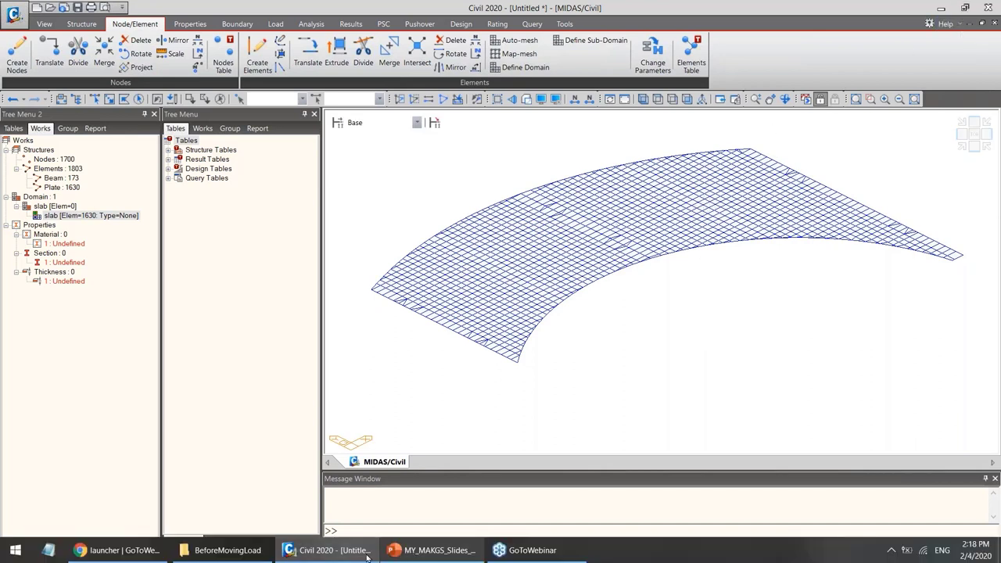
{"action": "left_click", "coordinate": [232, 556]}
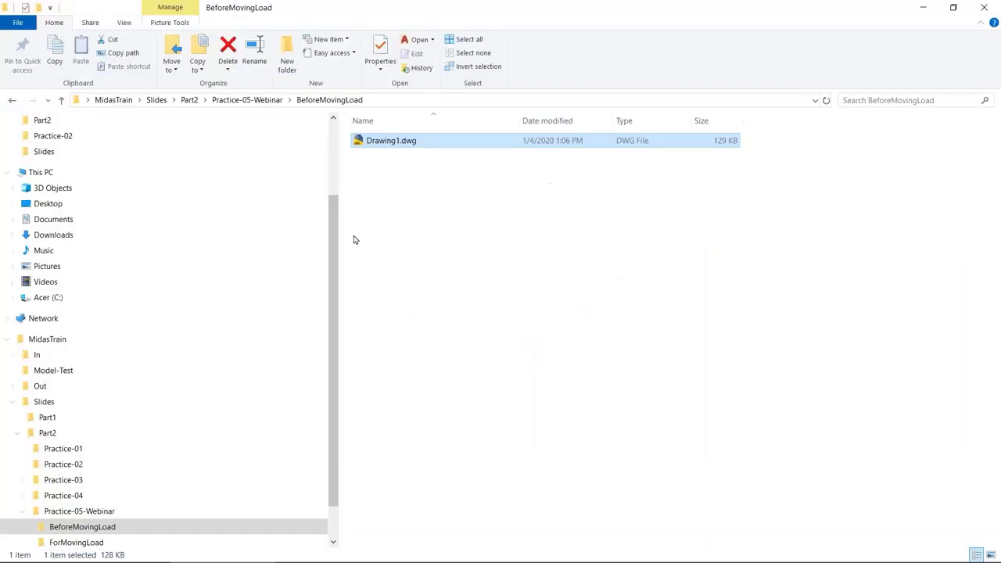
{"action": "scroll", "coordinate": [110, 507], "scroll_direction": "down", "scroll_amount": 1}
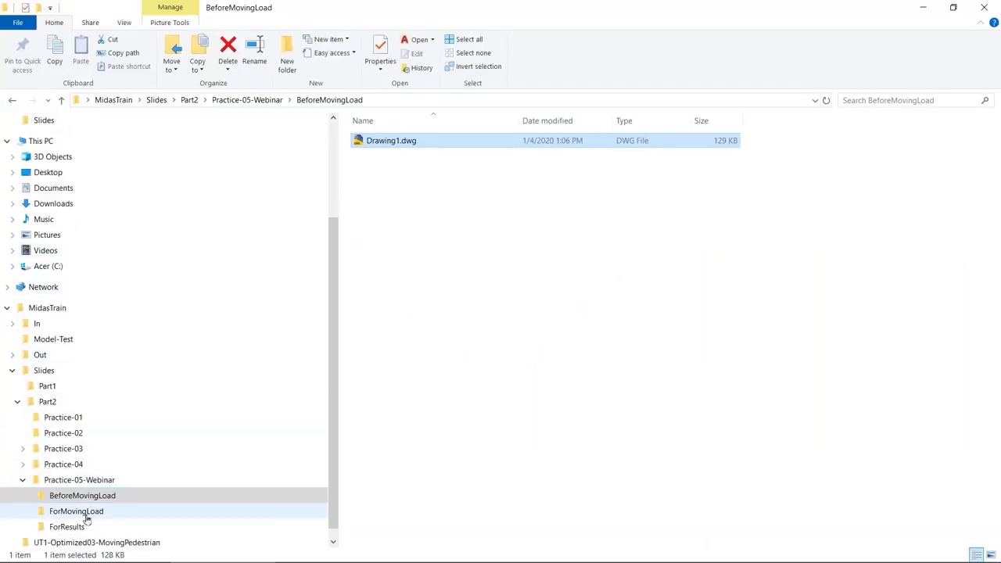
{"action": "left_click", "coordinate": [93, 513]}
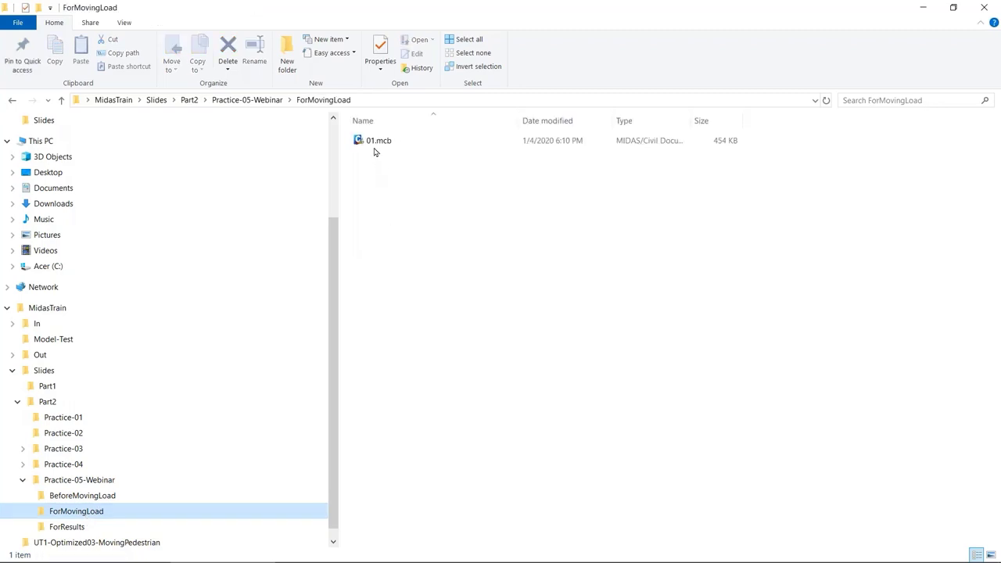
{"action": "left_click", "coordinate": [372, 148]}
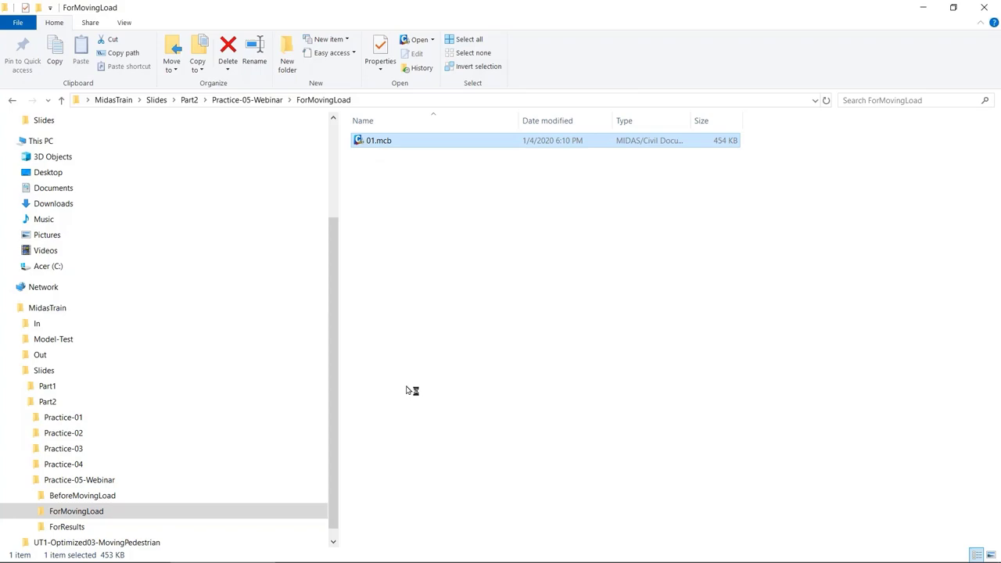
{"action": "mouse_move", "coordinate": [344, 556]}
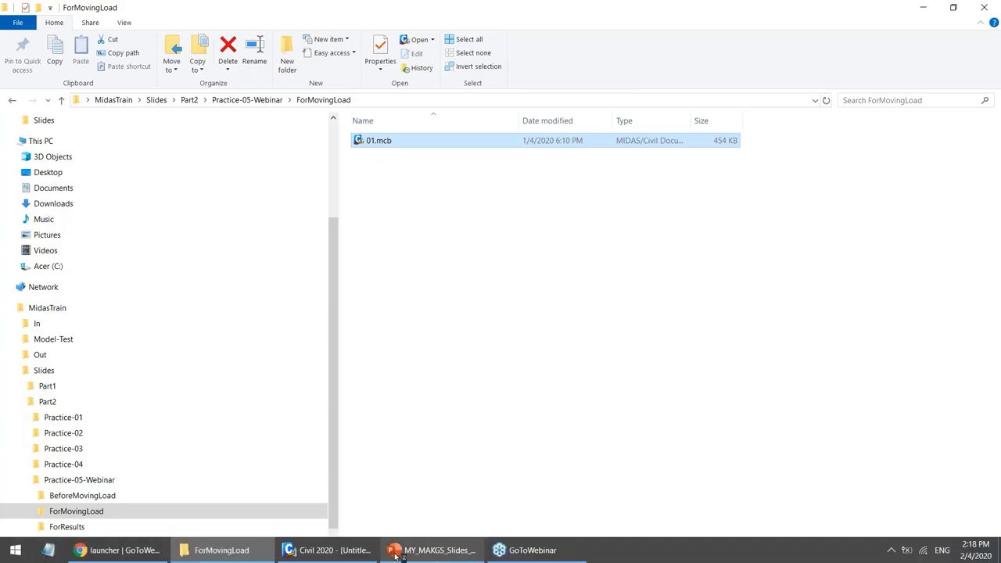
{"action": "left_click", "coordinate": [344, 551]}
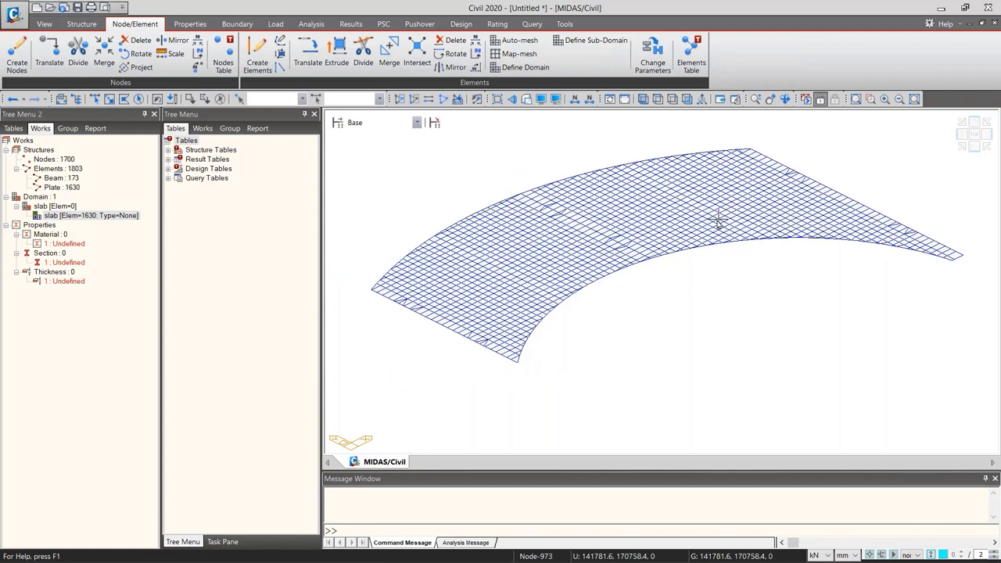
{"action": "mouse_move", "coordinate": [709, 558]}
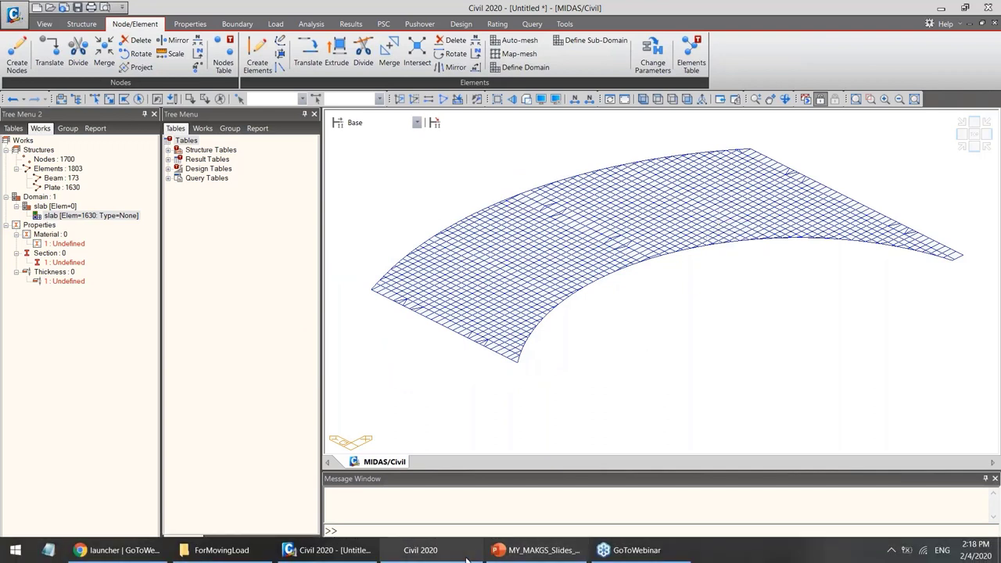
{"action": "mouse_move", "coordinate": [446, 556]}
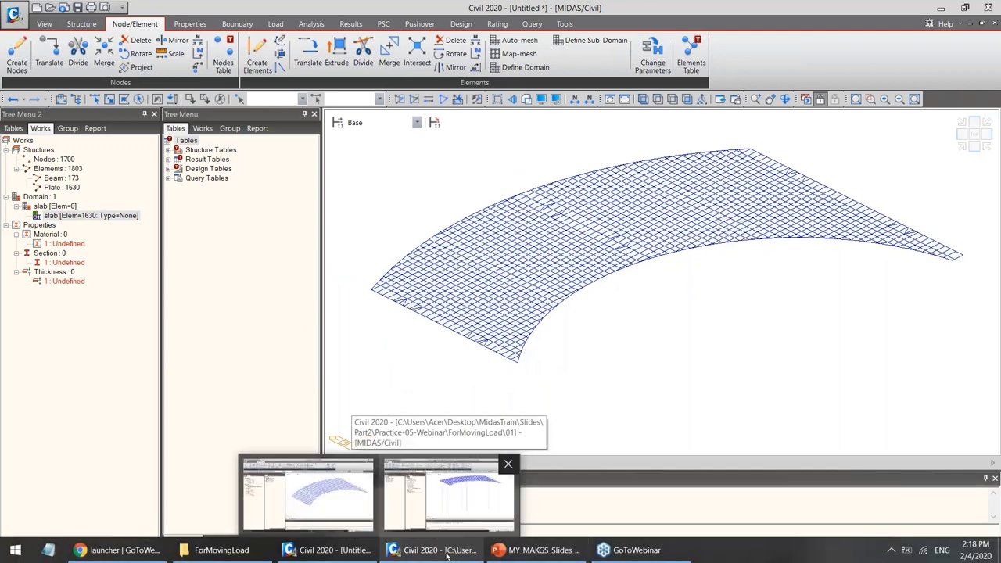
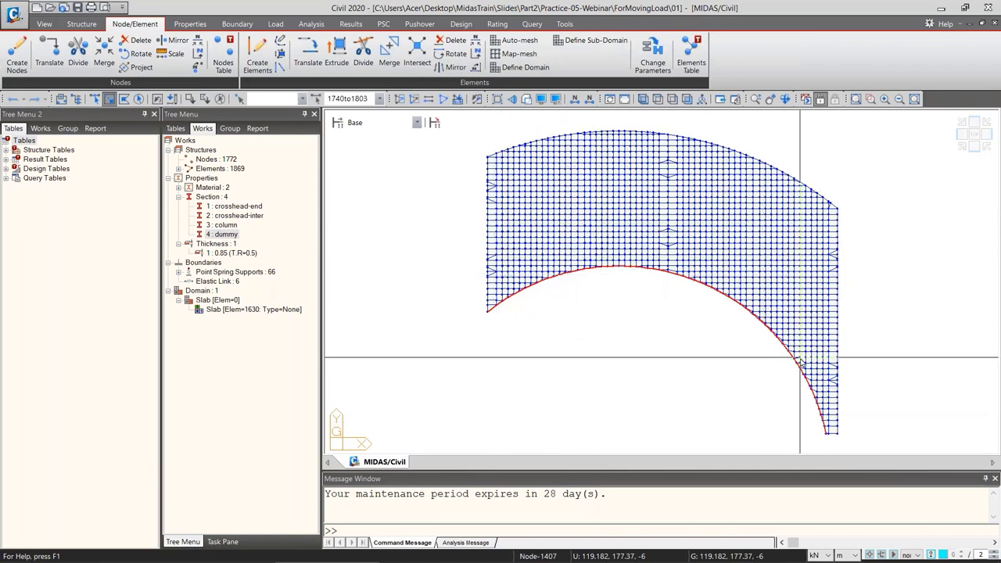
Activate only the selected dummy beam elements along the slab's curved edge and show them in top view
{"action": "key", "text": "F2"}
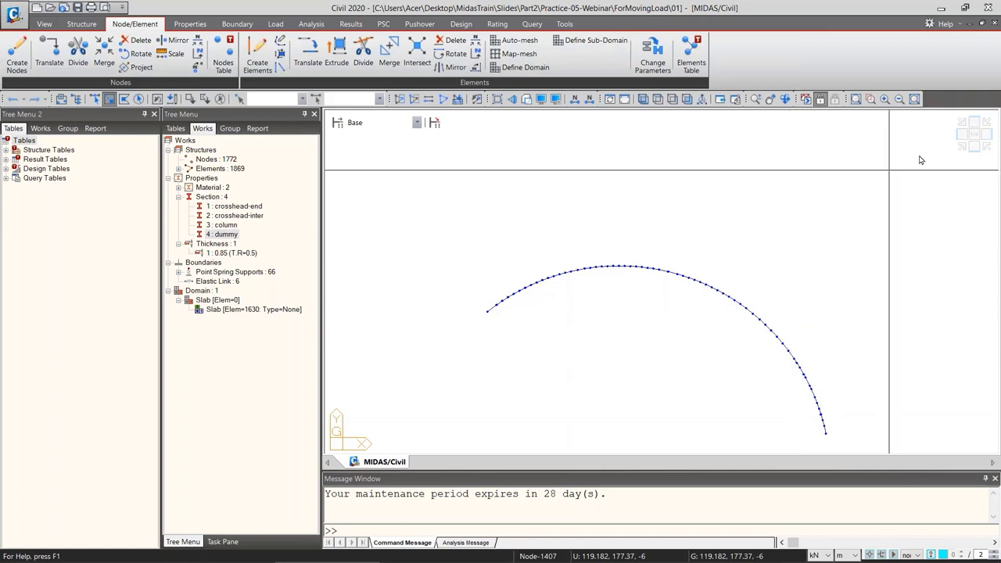
{"action": "left_click", "coordinate": [973, 138]}
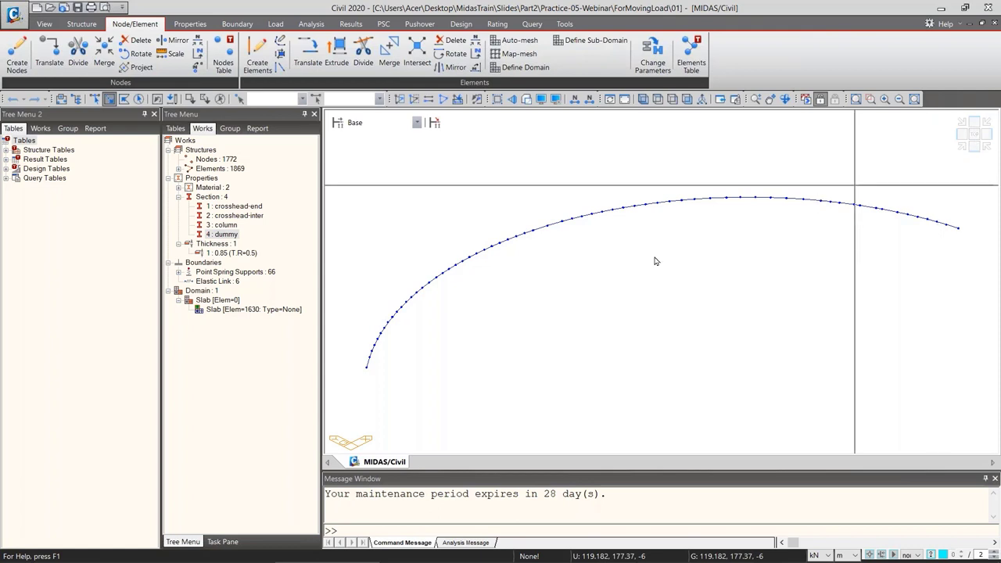
{"action": "left_click", "coordinate": [973, 135]}
{"action": "scroll", "coordinate": [663, 264], "scroll_direction": "down", "scroll_amount": 1}
{"action": "scroll", "coordinate": [533, 294], "scroll_direction": "down", "scroll_amount": 2}
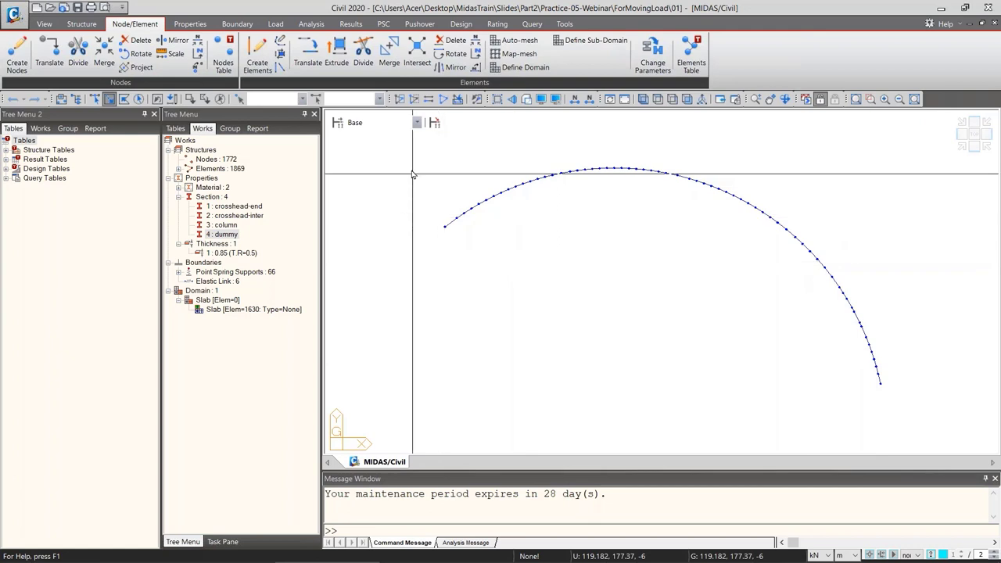
Renumber all nodes along the dummy beam arc from 10001, sorted by (+)X, (+)Y and (+)Z
{"action": "left_click_drag", "start_coordinate": [415, 156], "coordinate": [896, 416]}
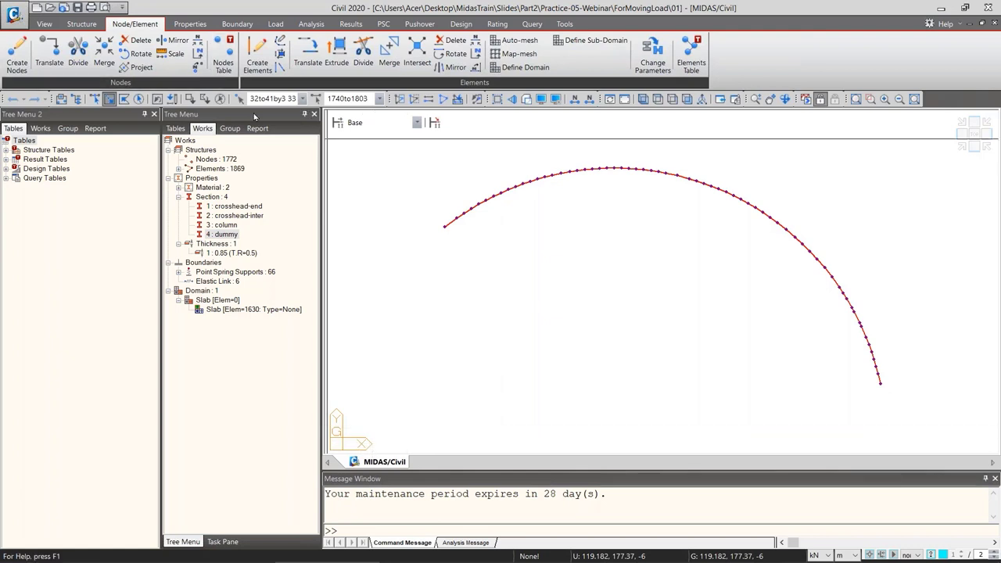
{"action": "left_click", "coordinate": [198, 66]}
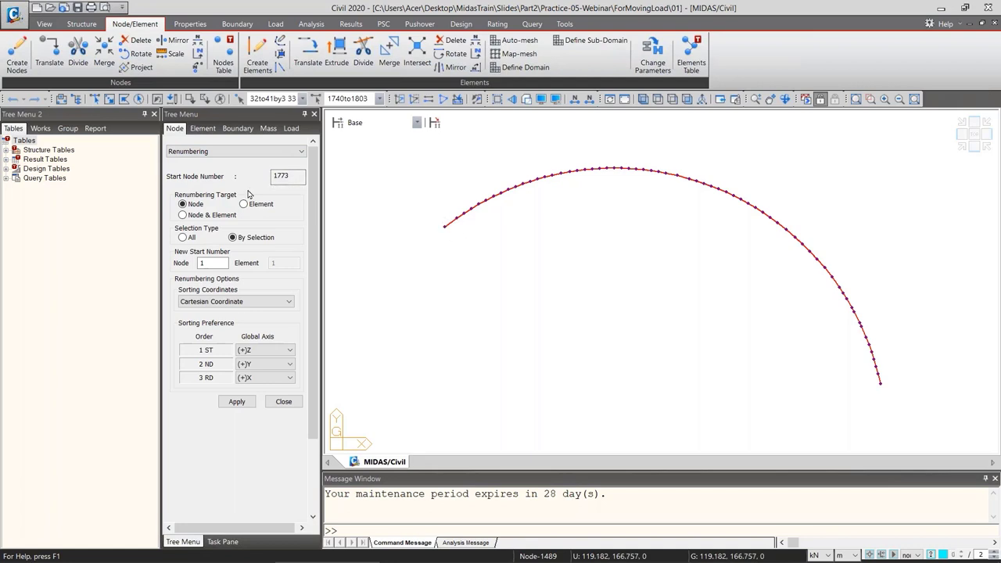
{"action": "left_click", "coordinate": [188, 216]}
{"action": "left_click", "coordinate": [183, 204]}
{"action": "left_click", "coordinate": [200, 264]}
{"action": "type", "text": "1"}
{"action": "left_click_drag", "start_coordinate": [208, 261], "coordinate": [178, 262]}
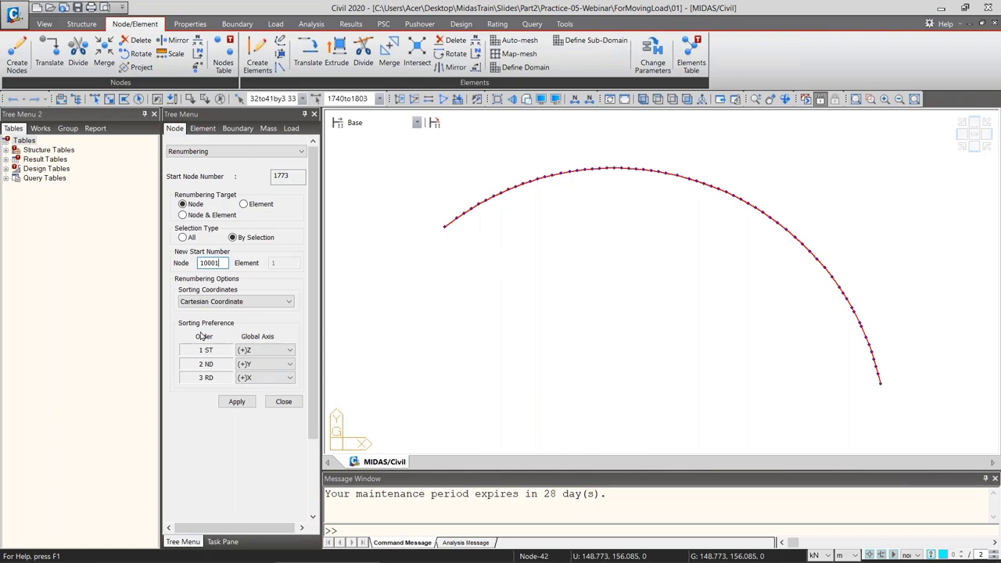
{"action": "left_click", "coordinate": [248, 353]}
{"action": "left_click", "coordinate": [249, 361]}
{"action": "left_click", "coordinate": [236, 401]}
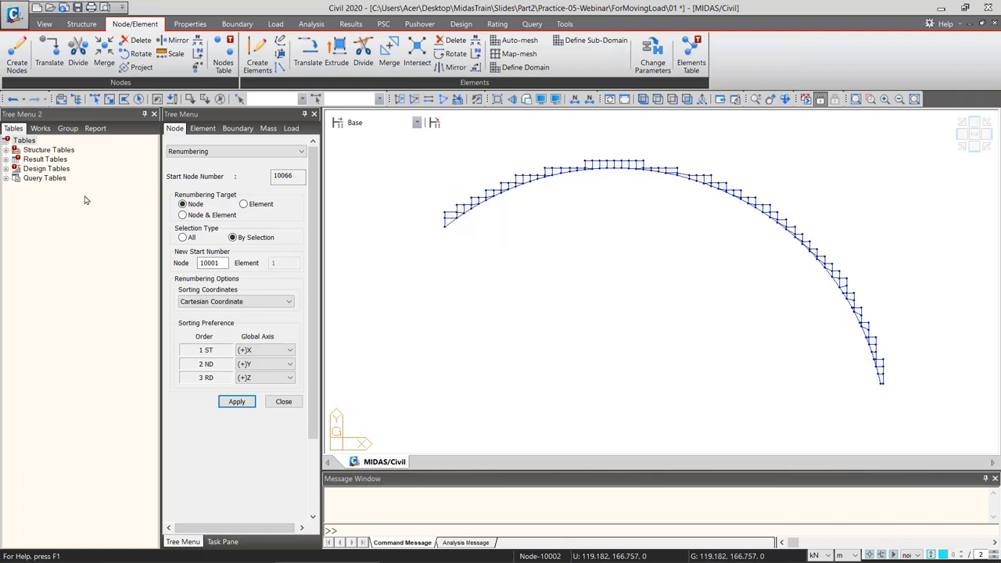
Select the elements with section 4 : dummy and make only them active
{"action": "left_click", "coordinate": [40, 128]}
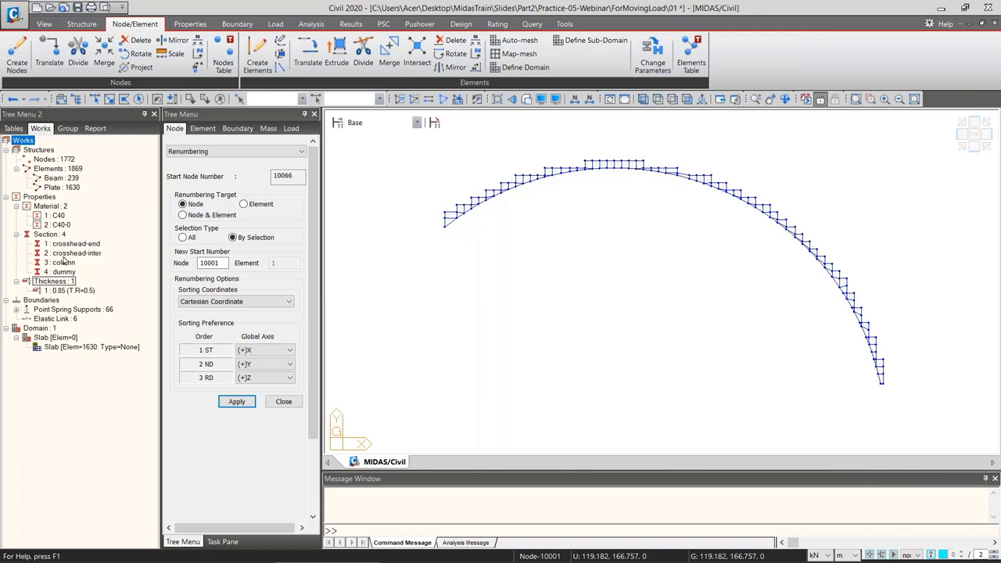
{"action": "left_click", "coordinate": [61, 272]}
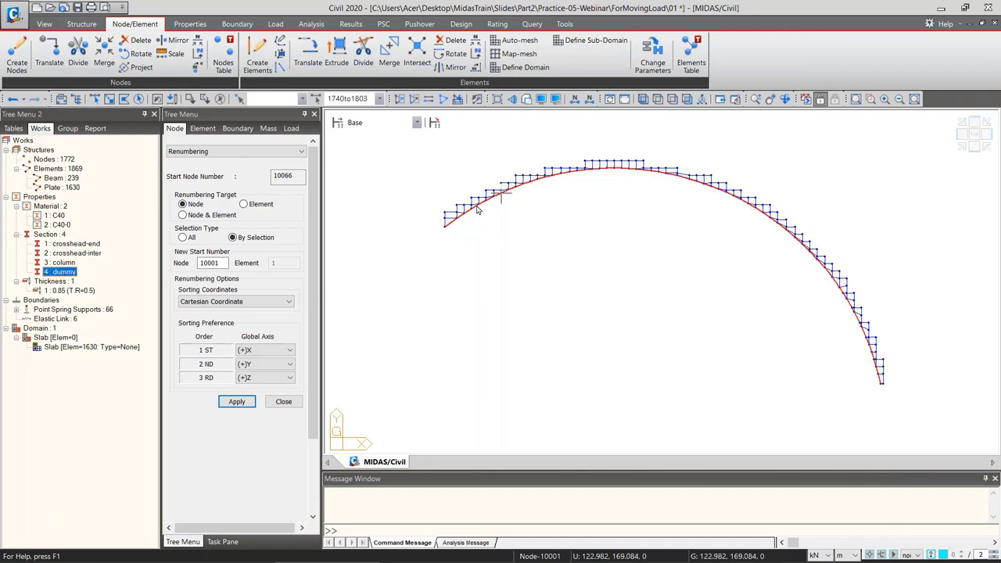
{"action": "right_click", "coordinate": [52, 272]}
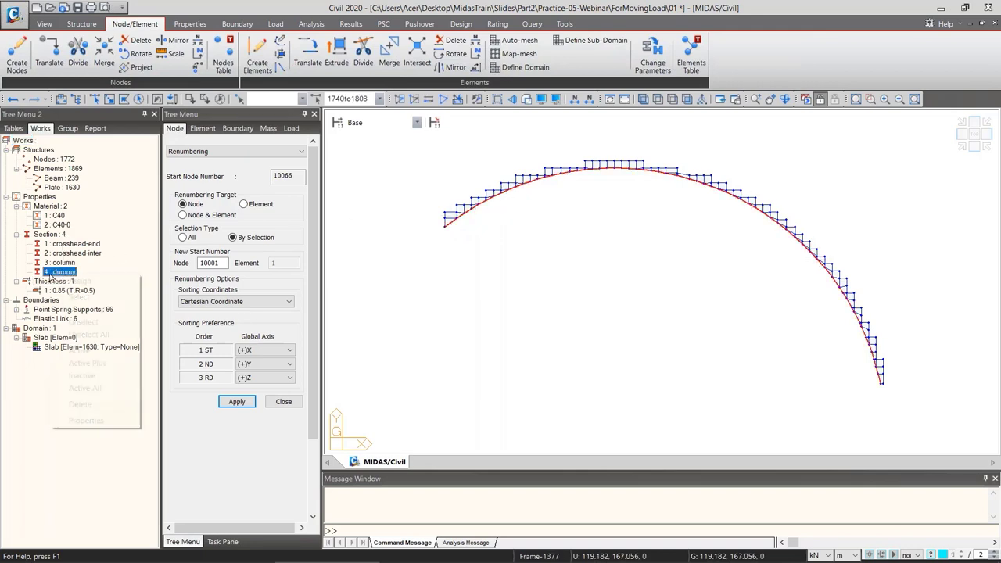
{"action": "left_click", "coordinate": [80, 351]}
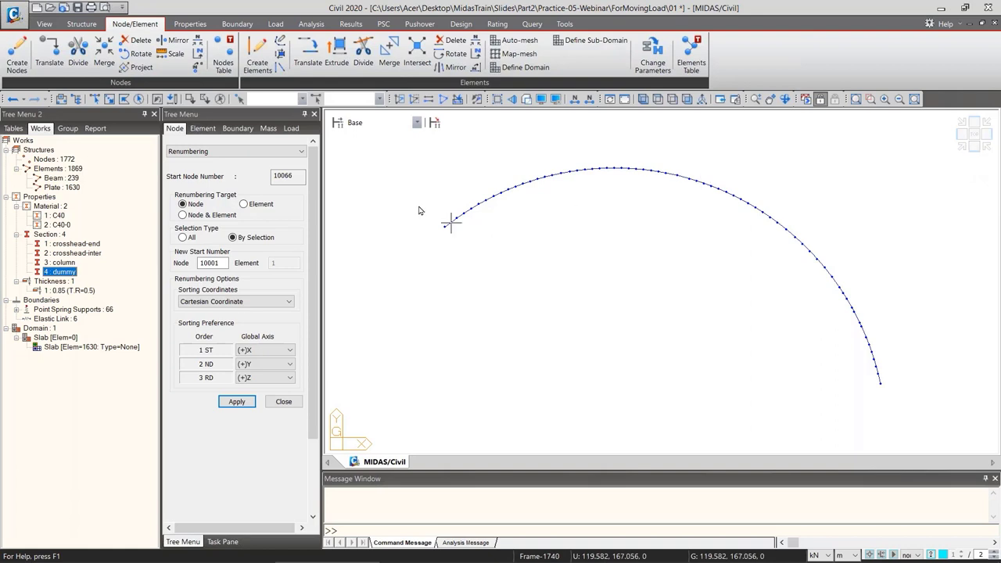
Turn on the node numbers and check the numbering along the dummy beam arc from end to end
{"action": "key", "text": "ctrl+e"}
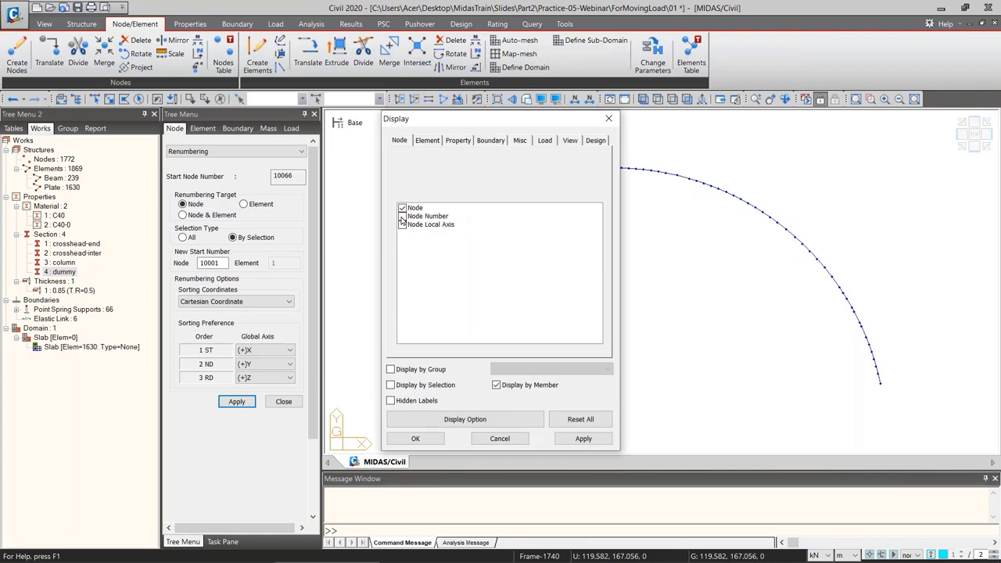
{"action": "left_click", "coordinate": [402, 218]}
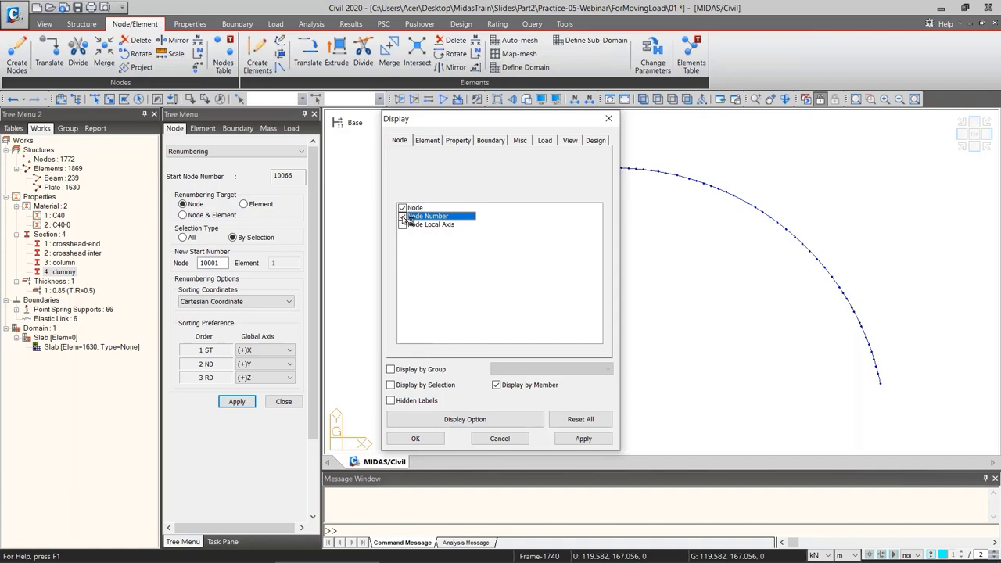
{"action": "left_click", "coordinate": [415, 440]}
{"action": "scroll", "coordinate": [465, 266], "scroll_direction": "up", "scroll_amount": 5}
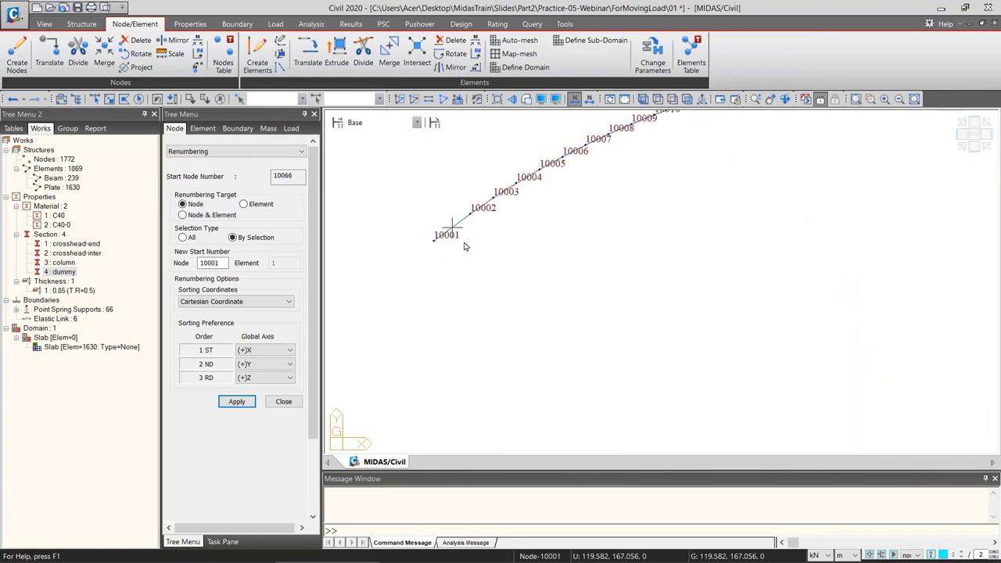
{"action": "scroll", "coordinate": [421, 272], "scroll_direction": "down", "scroll_amount": 2}
{"action": "middle_click_drag", "start_coordinate": [722, 235], "coordinate": [542, 331]}
{"action": "scroll", "coordinate": [695, 276], "scroll_direction": "up", "scroll_amount": 3}
{"action": "scroll", "coordinate": [742, 333], "scroll_direction": "down", "scroll_amount": 3}
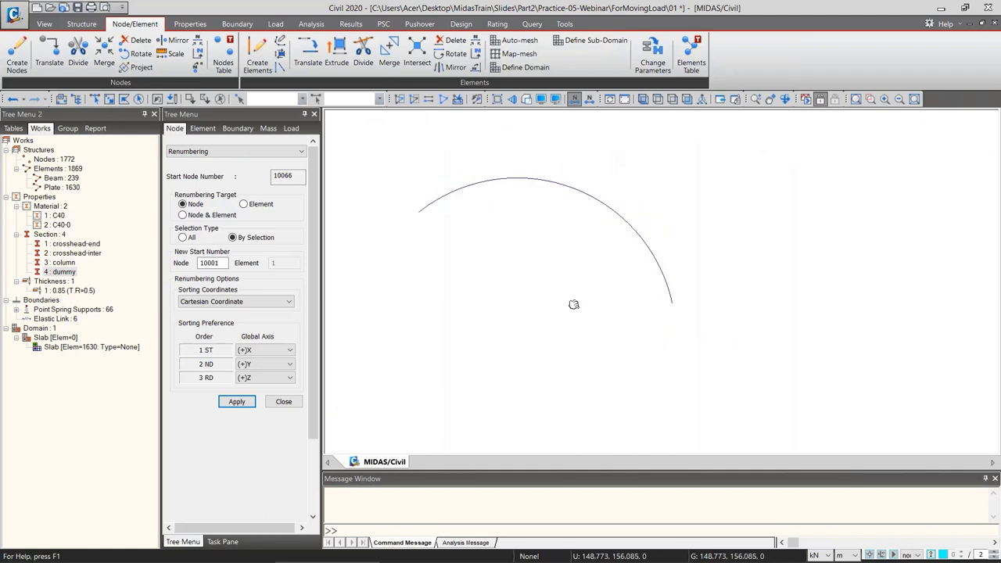
{"action": "middle_click_drag", "start_coordinate": [636, 302], "coordinate": [675, 302]}
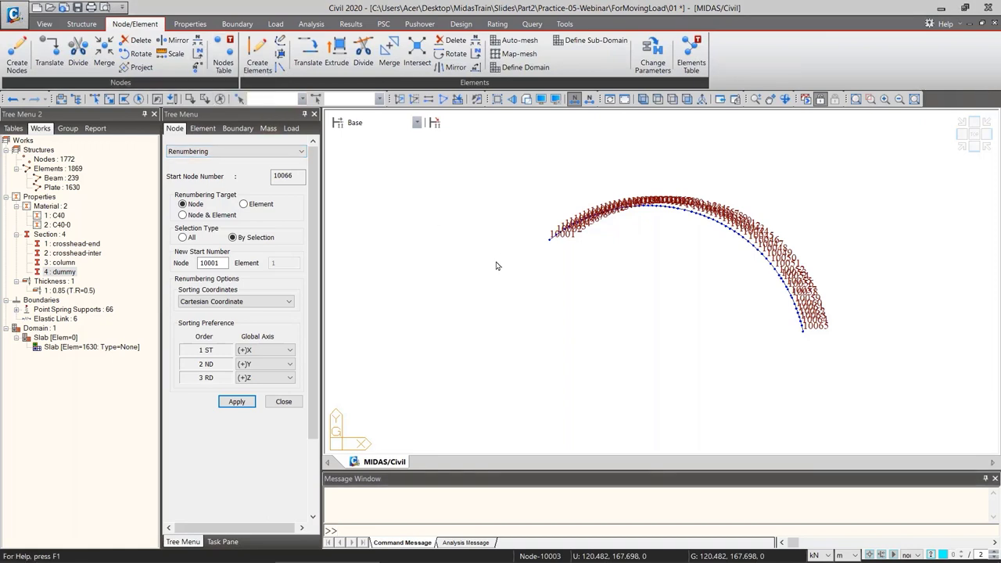
Turn off the node numbers and return the dummy beam arc to the top view
{"action": "key", "text": "ctrl+e"}
{"action": "left_click", "coordinate": [402, 217]}
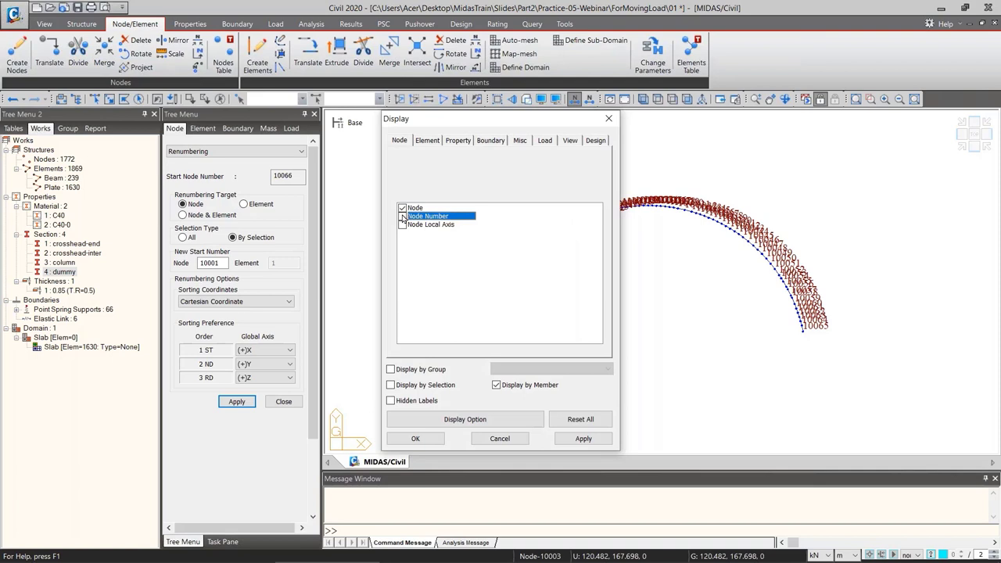
{"action": "left_click", "coordinate": [415, 438]}
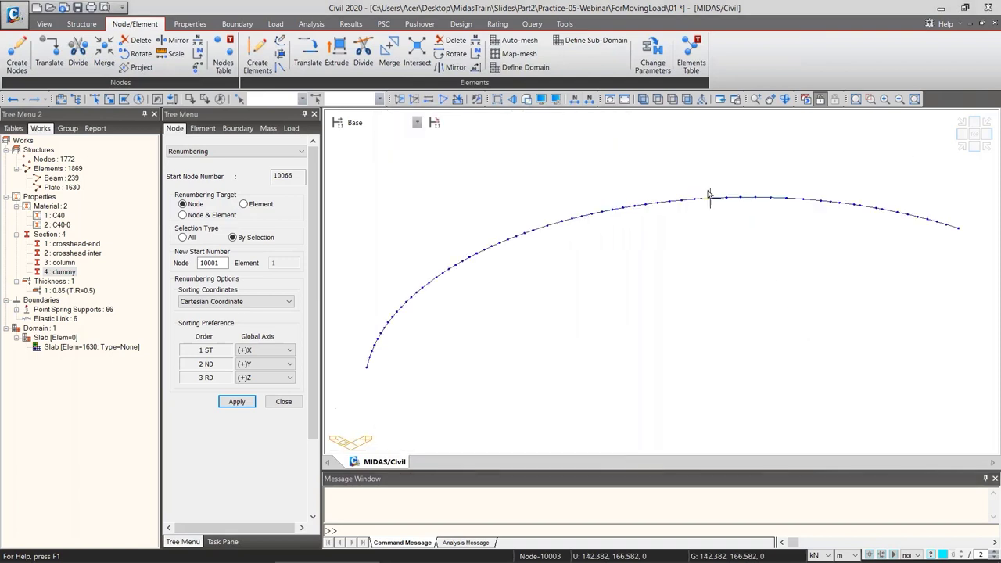
{"action": "left_click", "coordinate": [972, 138]}
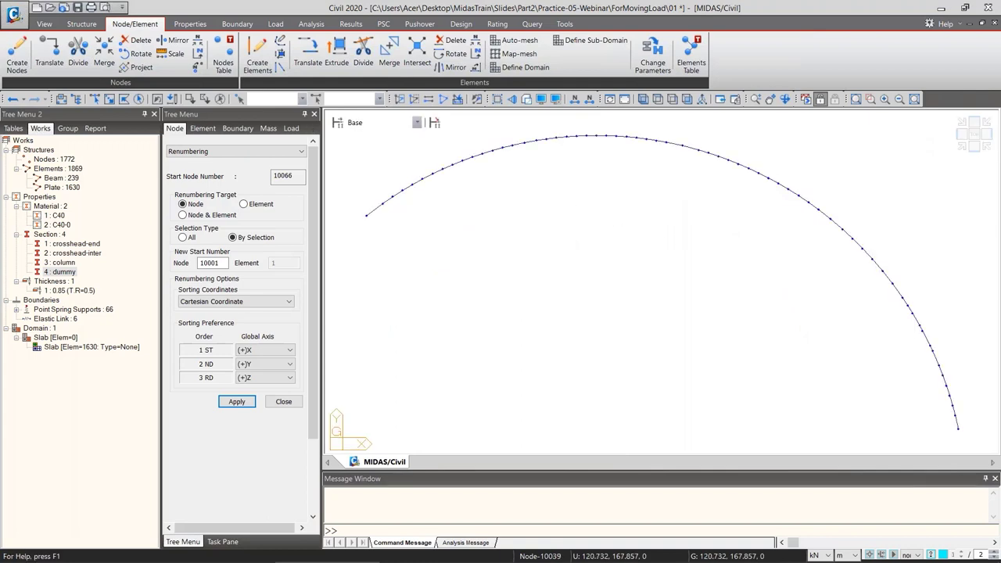
Set the moving load code to BS
{"action": "left_click", "coordinate": [277, 25]}
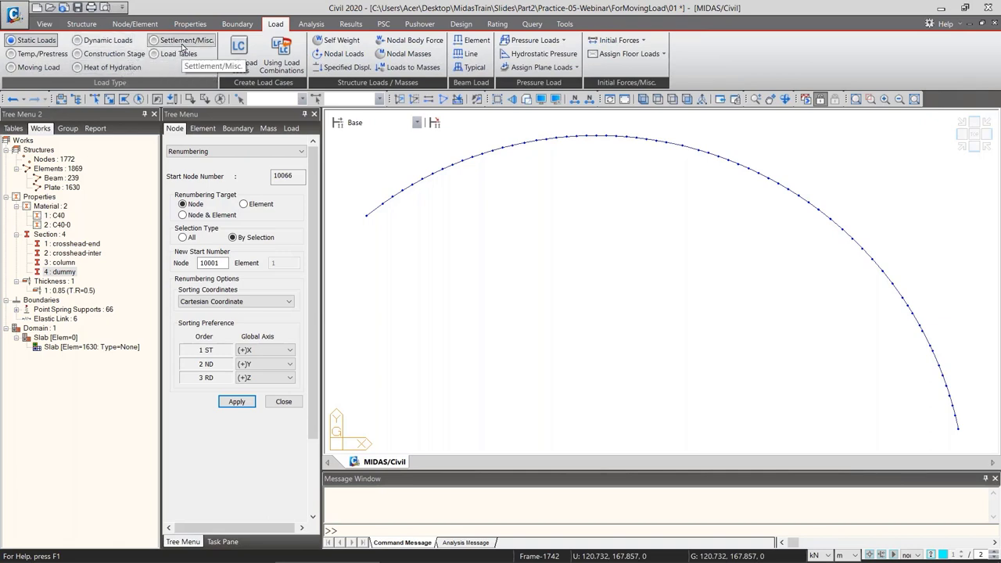
{"action": "left_click", "coordinate": [20, 68]}
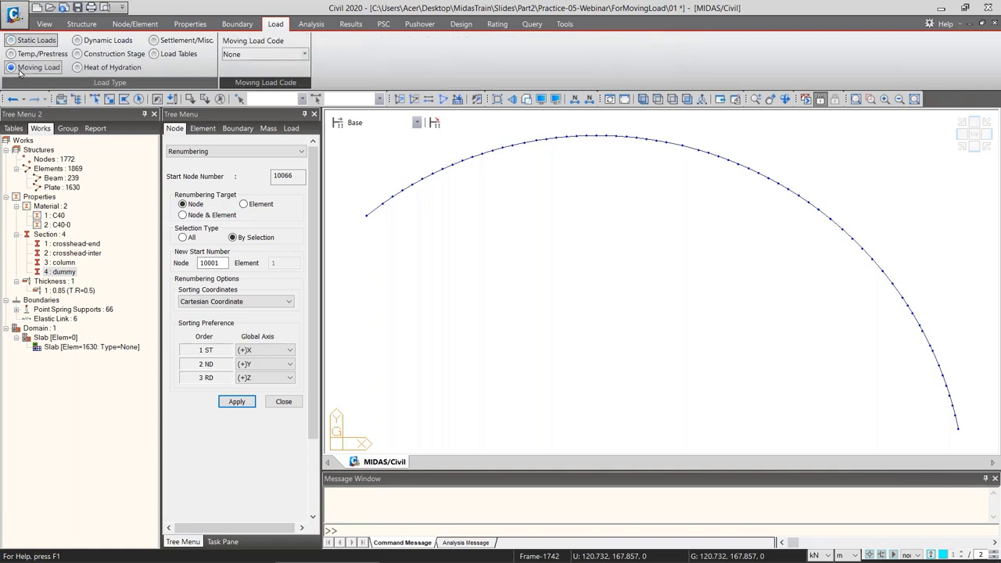
{"action": "left_click", "coordinate": [305, 55]}
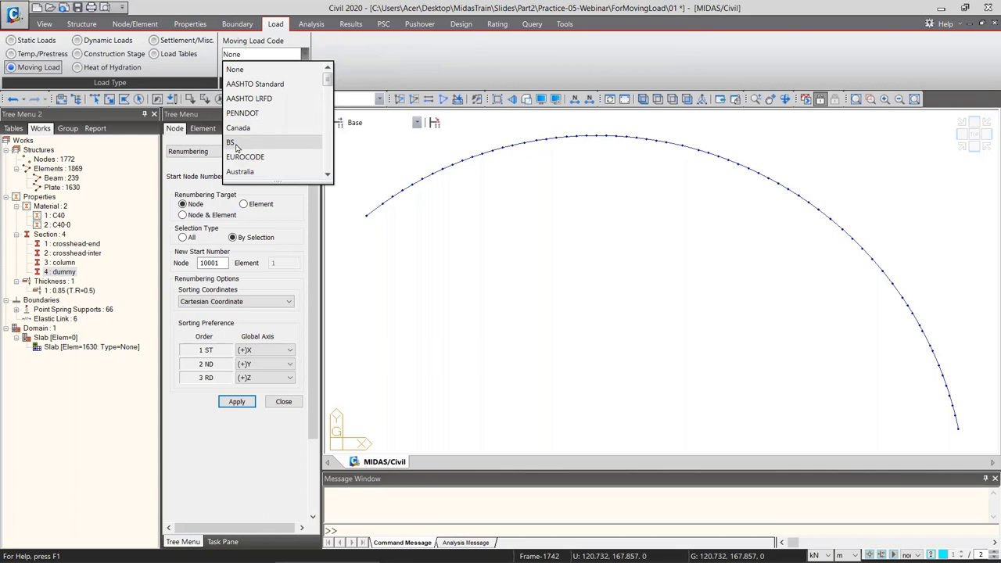
{"action": "scroll", "coordinate": [234, 146], "scroll_direction": "down", "scroll_amount": 2}
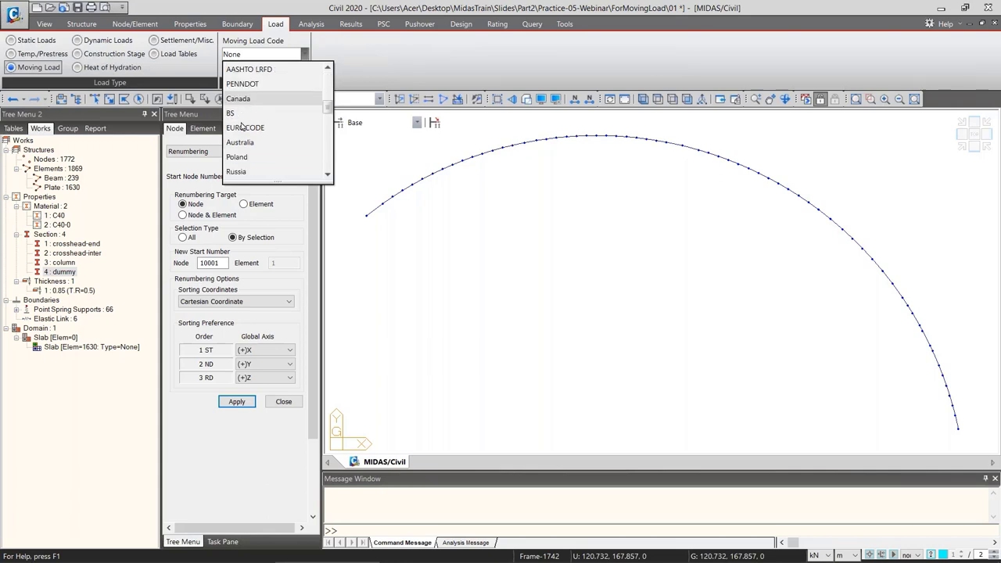
{"action": "scroll", "coordinate": [235, 146], "scroll_direction": "up", "scroll_amount": 2}
{"action": "left_click", "coordinate": [233, 144]}
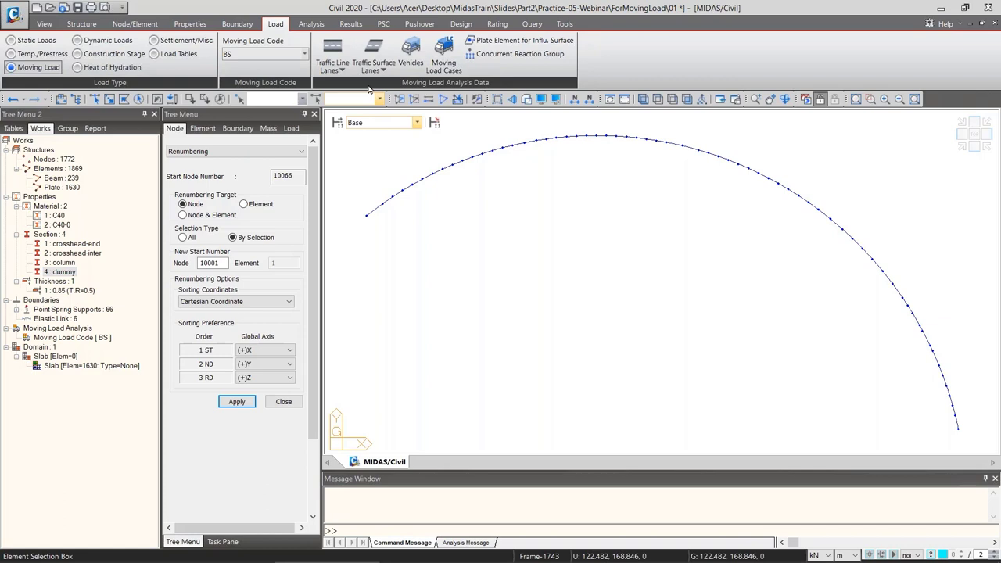
Start defining a traffic surface lane named L1
{"action": "left_click", "coordinate": [368, 45]}
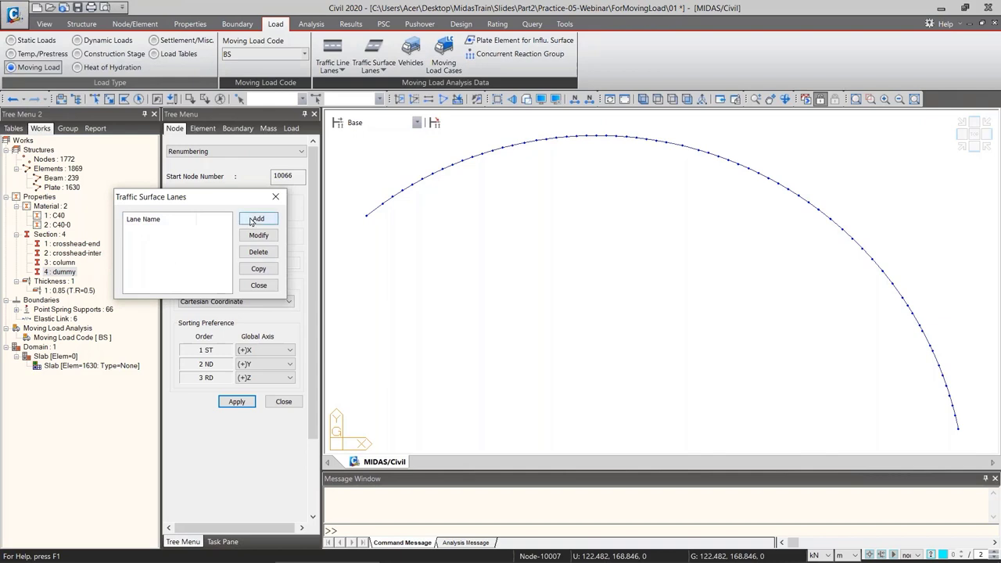
{"action": "left_click", "coordinate": [259, 219]}
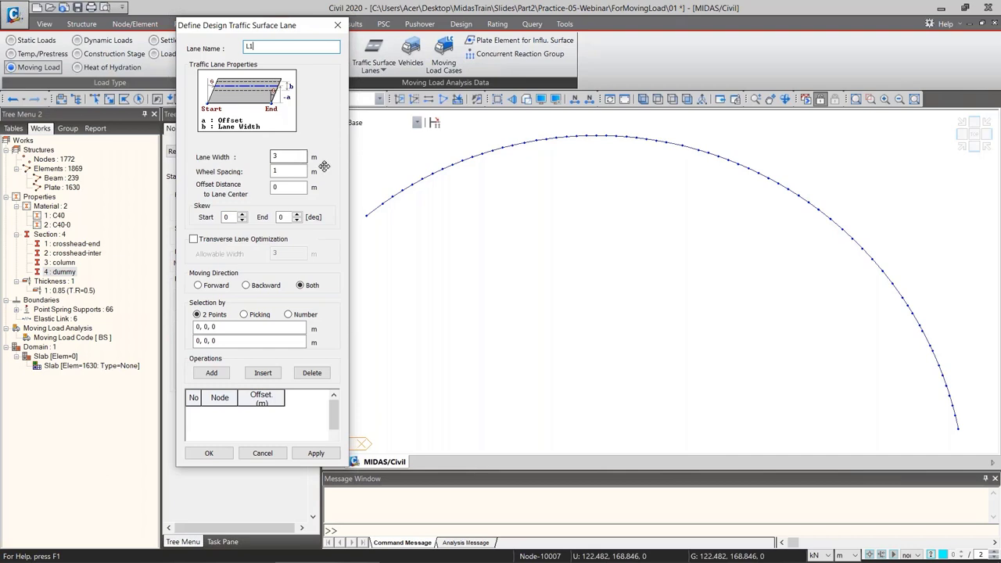
Make only the plate elements active and show the slab in top view
{"action": "scroll", "coordinate": [570, 255], "scroll_direction": "down", "scroll_amount": 4}
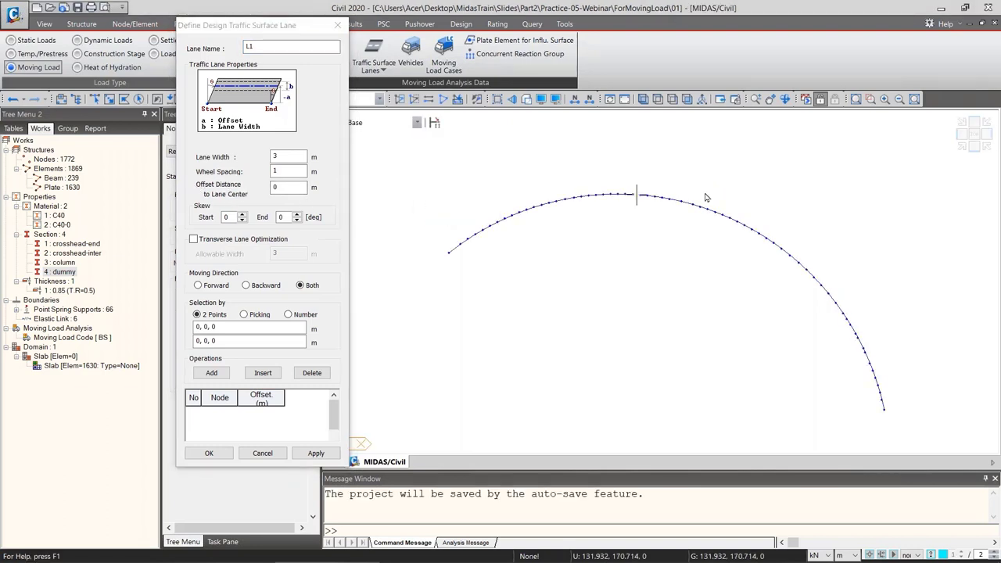
{"action": "right_click", "coordinate": [57, 190]}
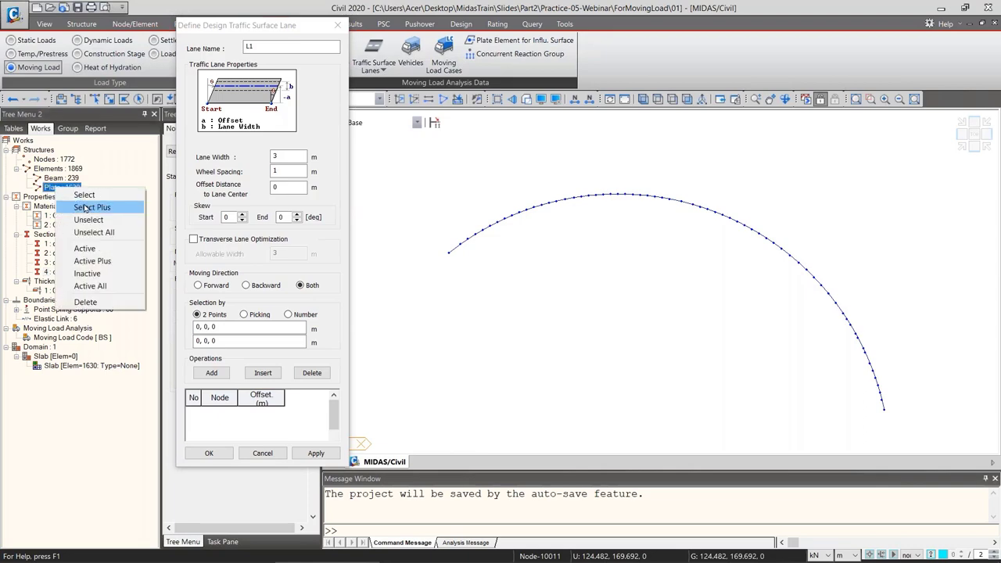
{"action": "left_click", "coordinate": [86, 248]}
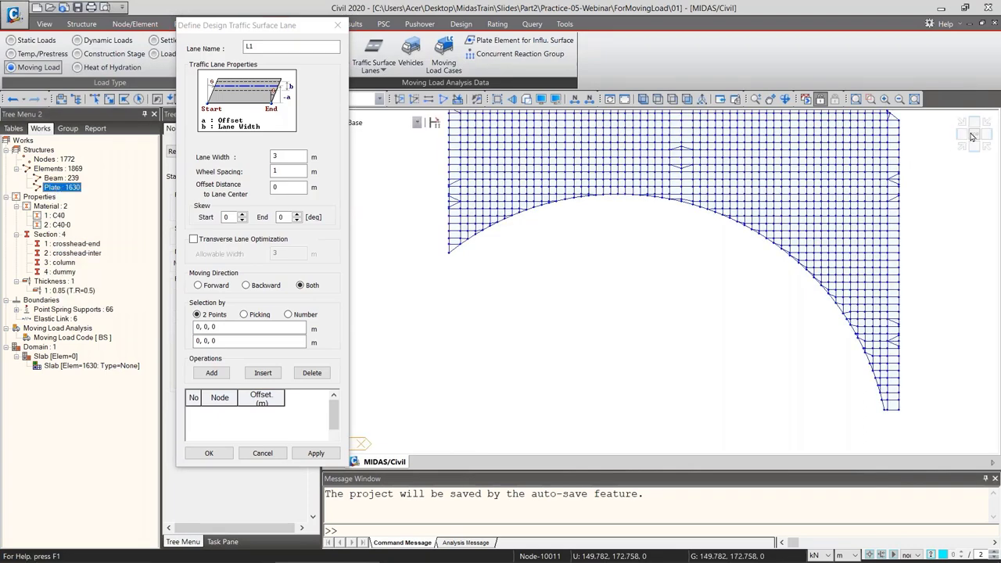
Try selecting the dummy elements during the lane definition, then cancel it and close the surface lane list
{"action": "left_click", "coordinate": [65, 271]}
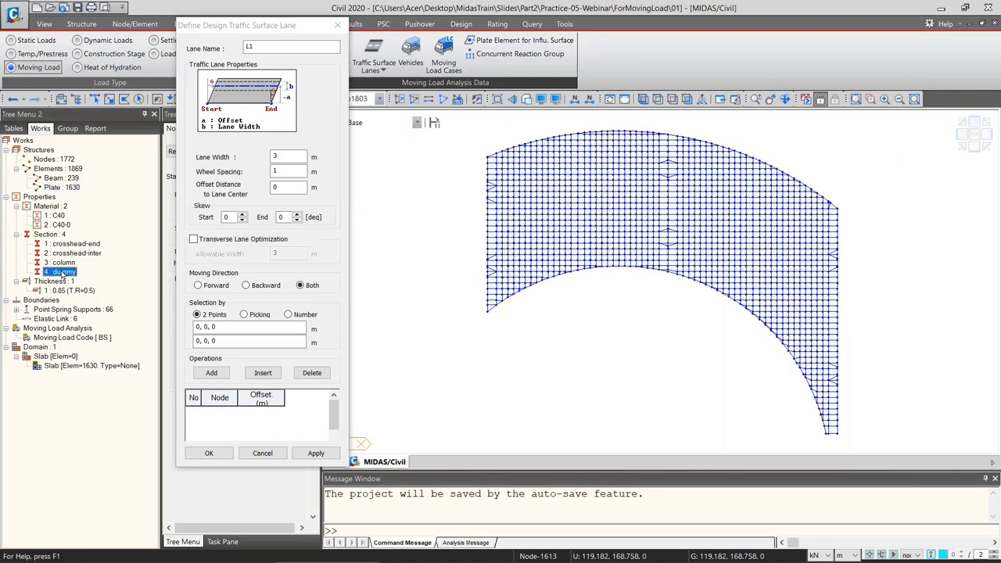
{"action": "left_click", "coordinate": [61, 178]}
{"action": "left_click", "coordinate": [62, 273]}
{"action": "left_click", "coordinate": [272, 454]}
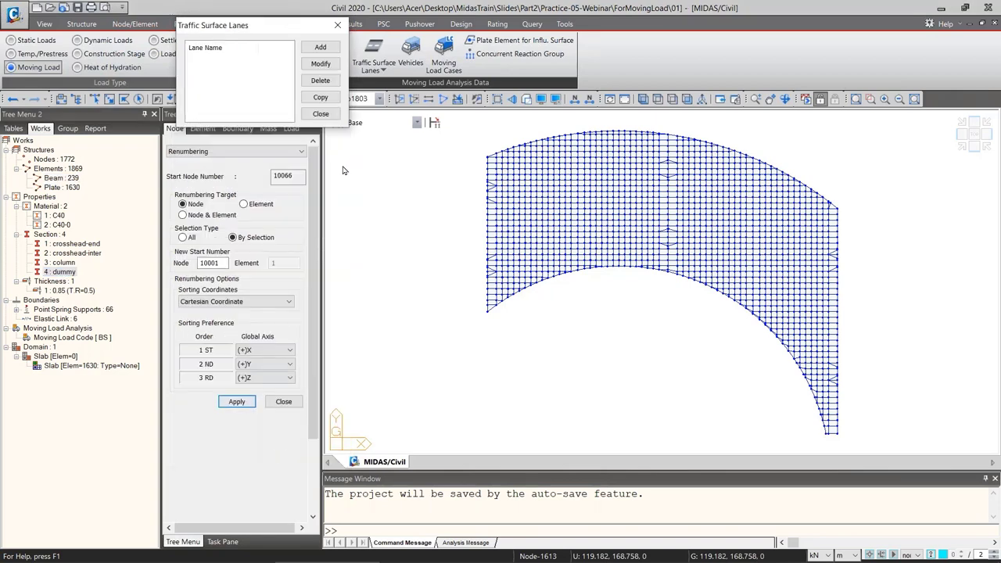
{"action": "left_click", "coordinate": [321, 115]}
Try to highlight the dummy section's elements on the slab, comparing with the beam elements and column section
{"action": "left_click", "coordinate": [51, 275]}
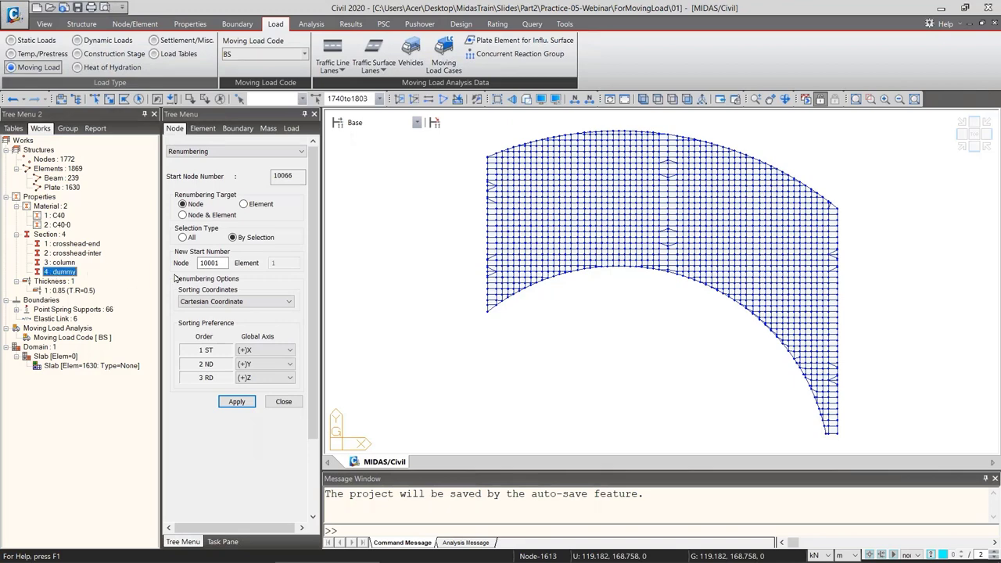
{"action": "left_click", "coordinate": [55, 180]}
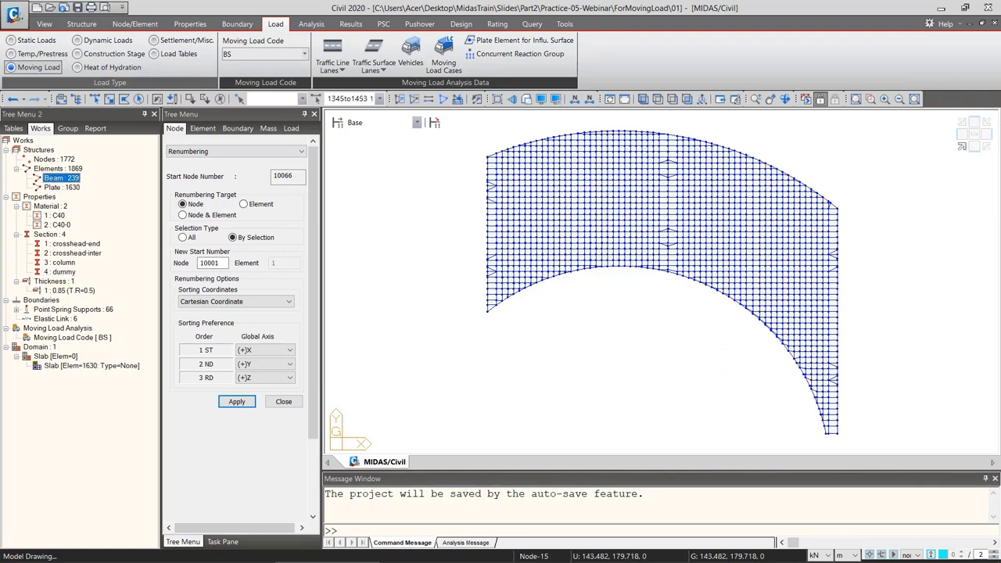
{"action": "left_click", "coordinate": [64, 272]}
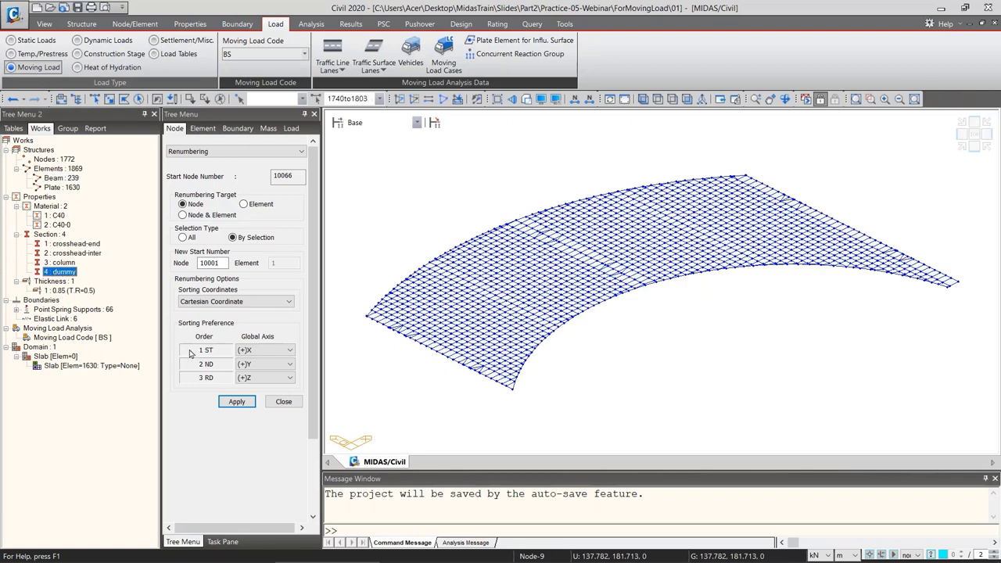
{"action": "left_click", "coordinate": [68, 264]}
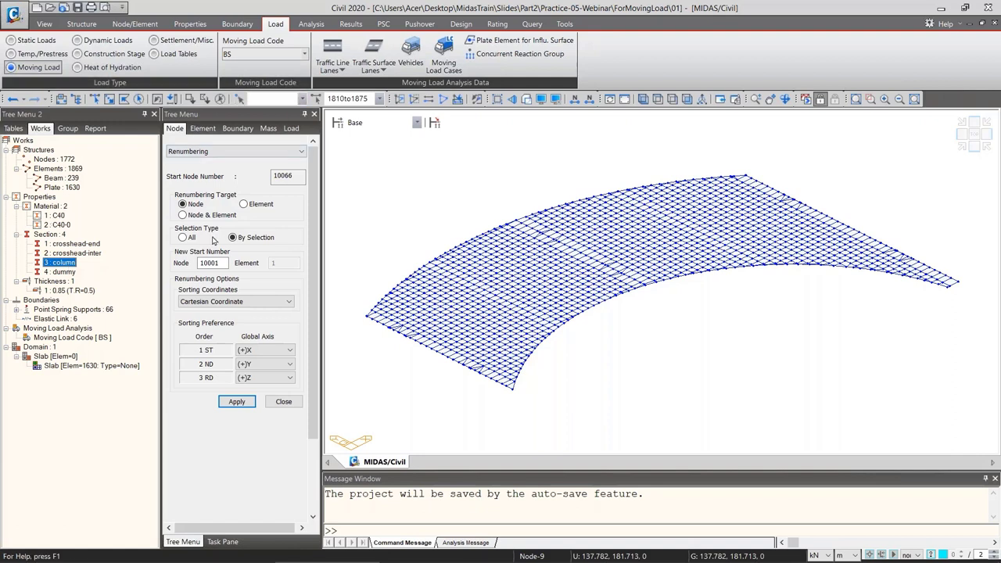
{"action": "left_click", "coordinate": [74, 273]}
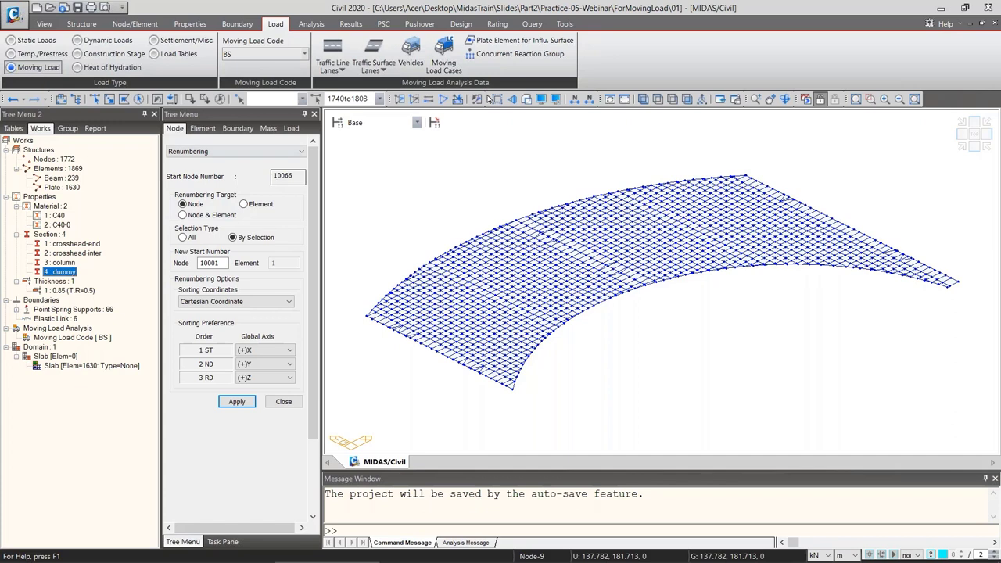
Close midas Civil and reopen the model 01.mcb from the ForMovingLoad folder
{"action": "left_click", "coordinate": [989, 9]}
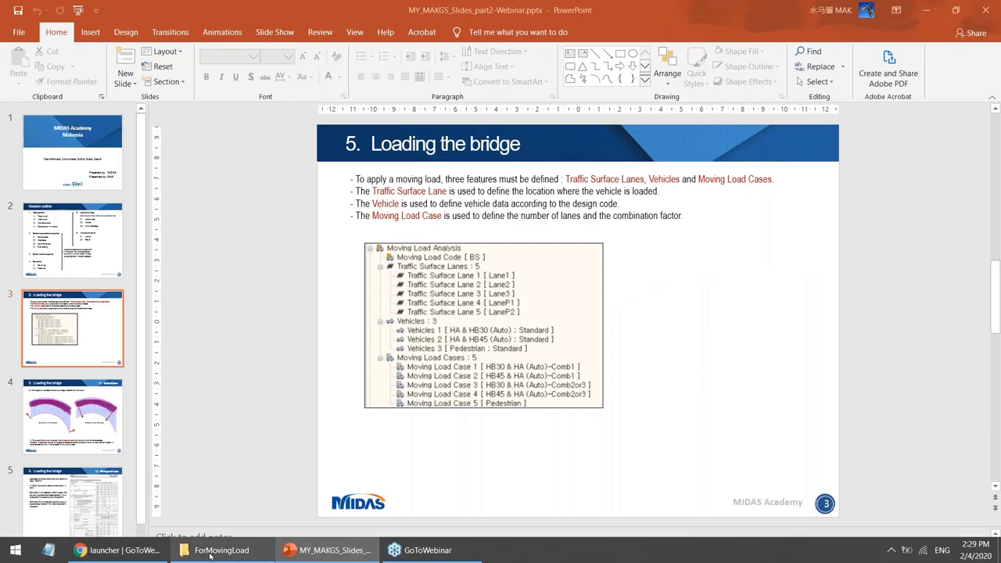
{"action": "left_click", "coordinate": [257, 551]}
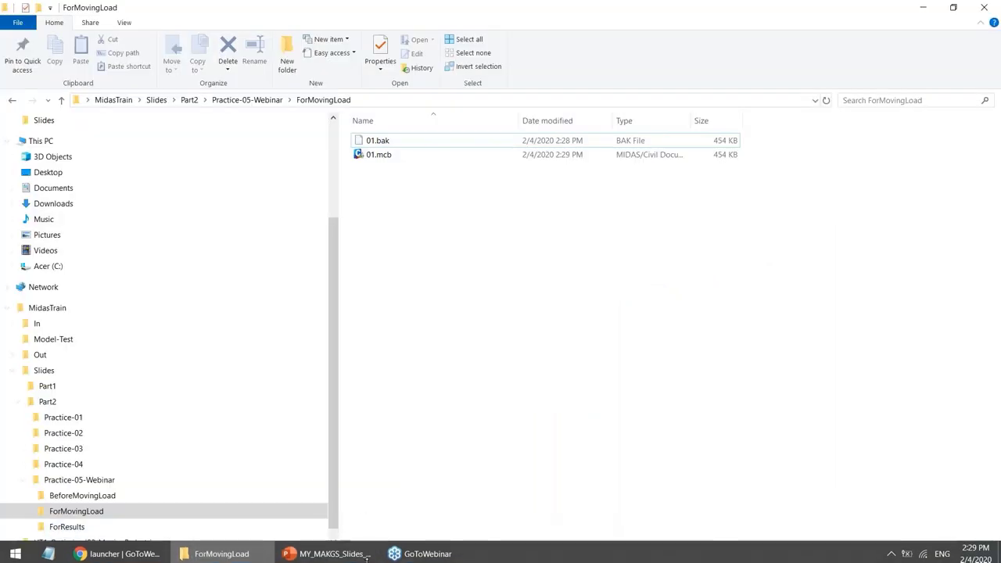
{"action": "left_click", "coordinate": [420, 552]}
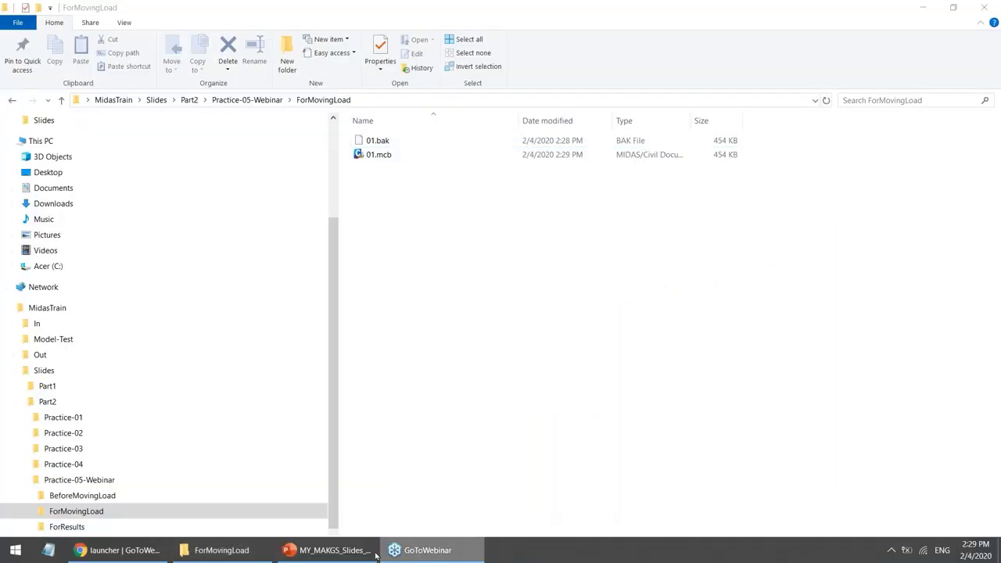
{"action": "left_click", "coordinate": [228, 557]}
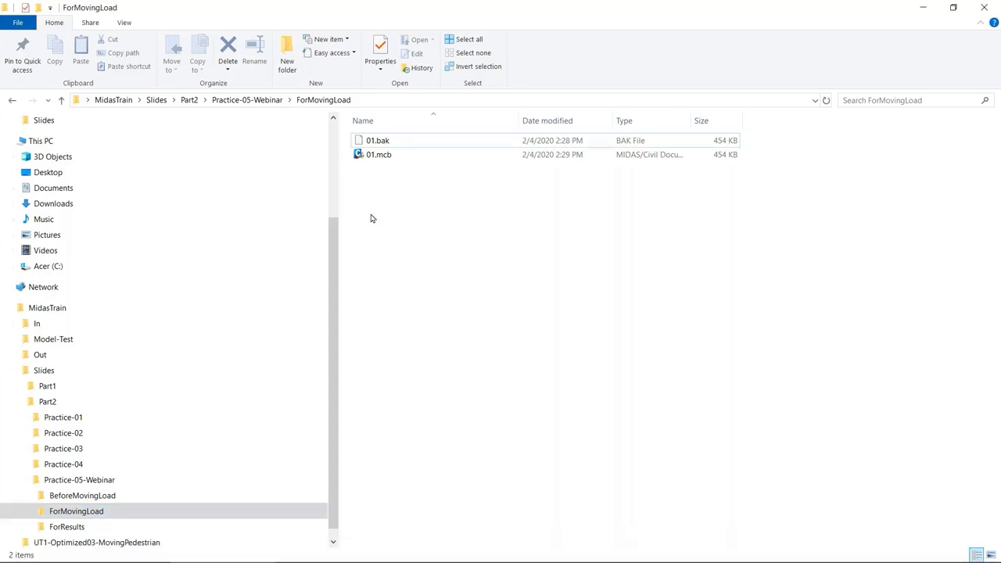
{"action": "left_click", "coordinate": [362, 159]}
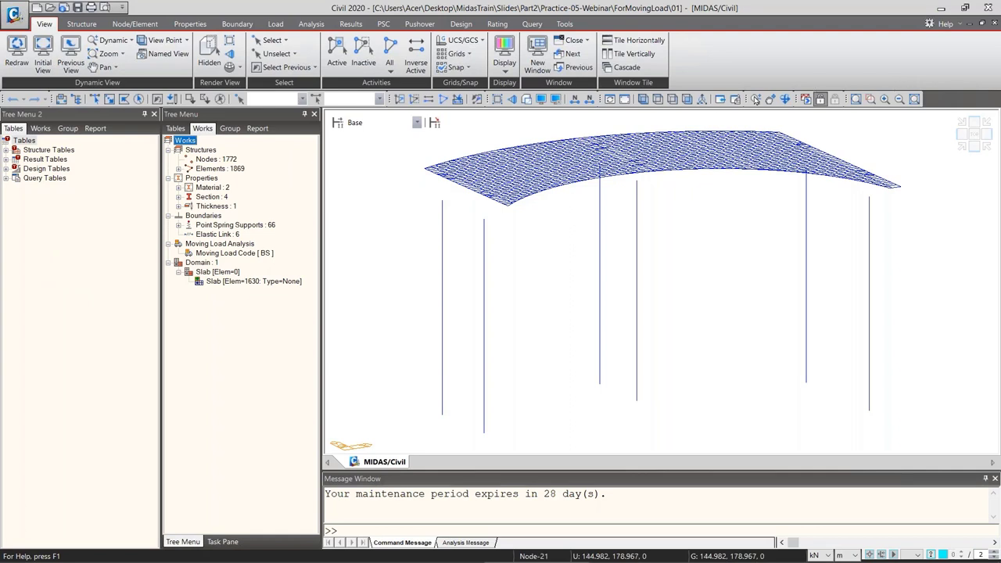
Make only the elements of the dummy section active
{"action": "left_click", "coordinate": [37, 129]}
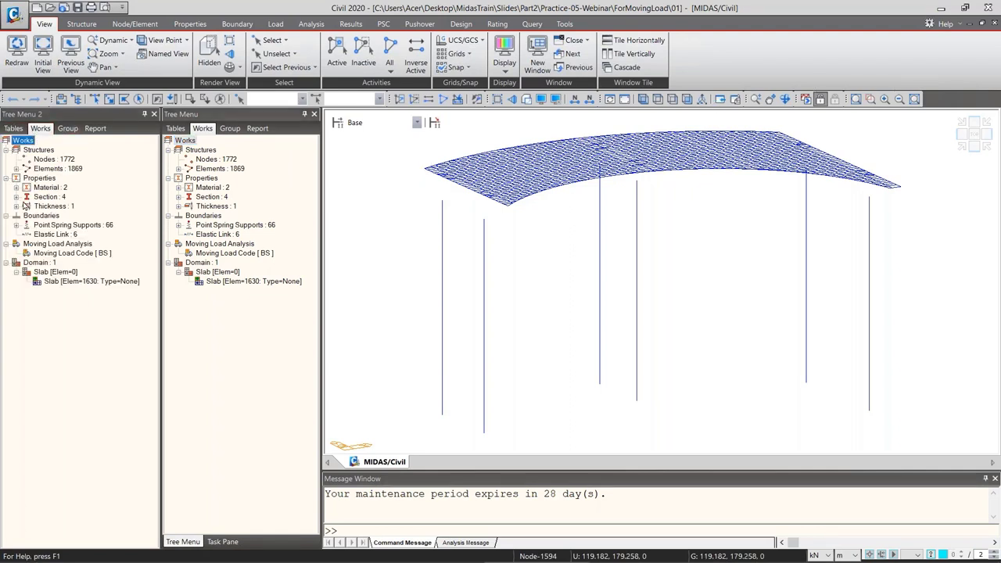
{"action": "left_click", "coordinate": [16, 196]}
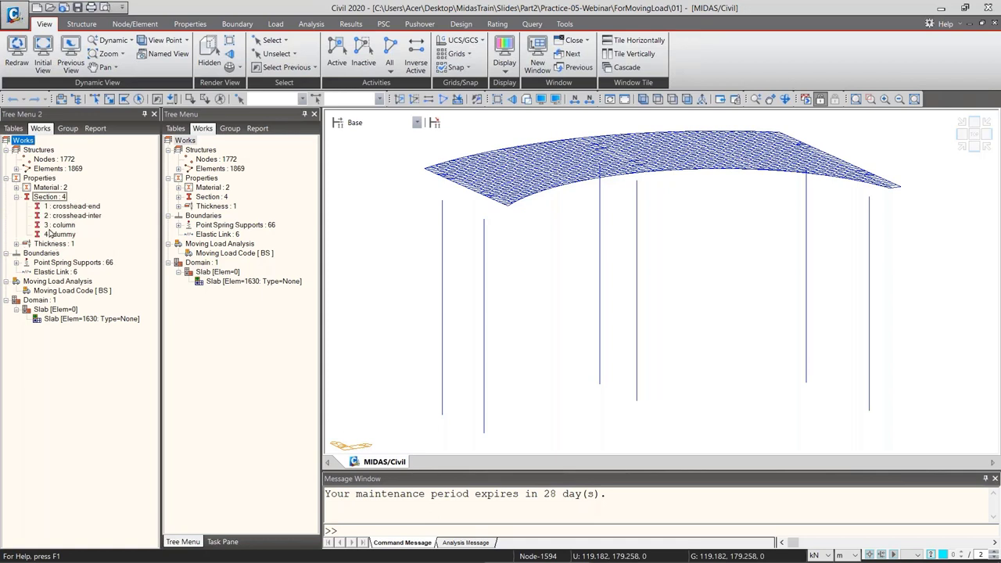
{"action": "double_click", "coordinate": [61, 234]}
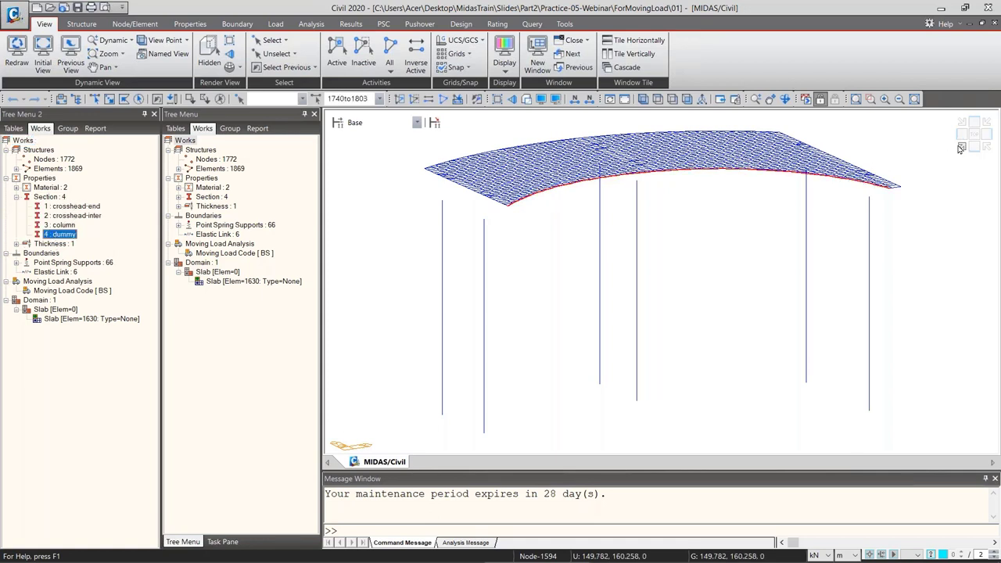
{"action": "right_click", "coordinate": [56, 234]}
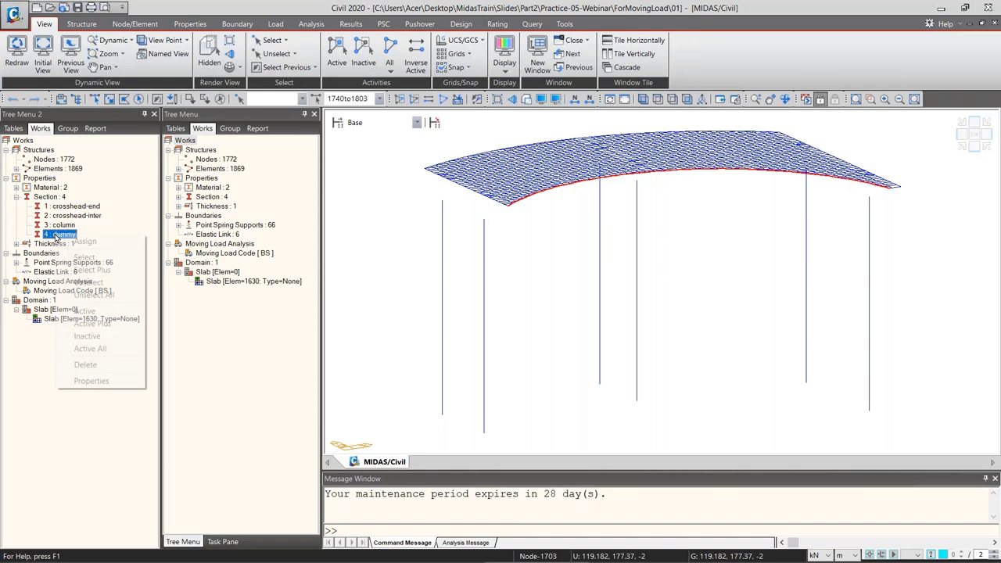
{"action": "left_click", "coordinate": [86, 312]}
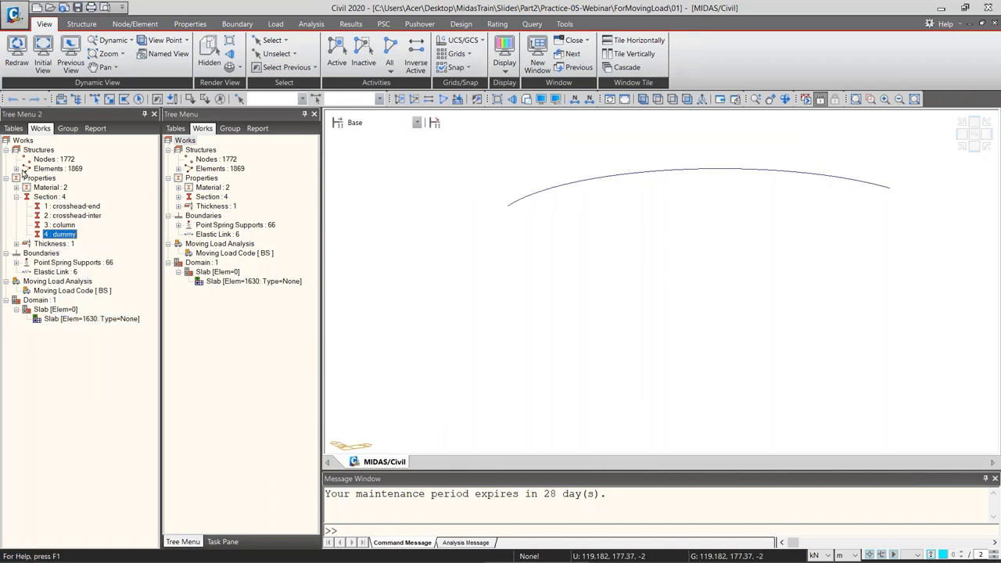
Add the plate elements to the active dummy beams, show them in isometric view and check the highlighting of the dummy elements
{"action": "left_click", "coordinate": [16, 169]}
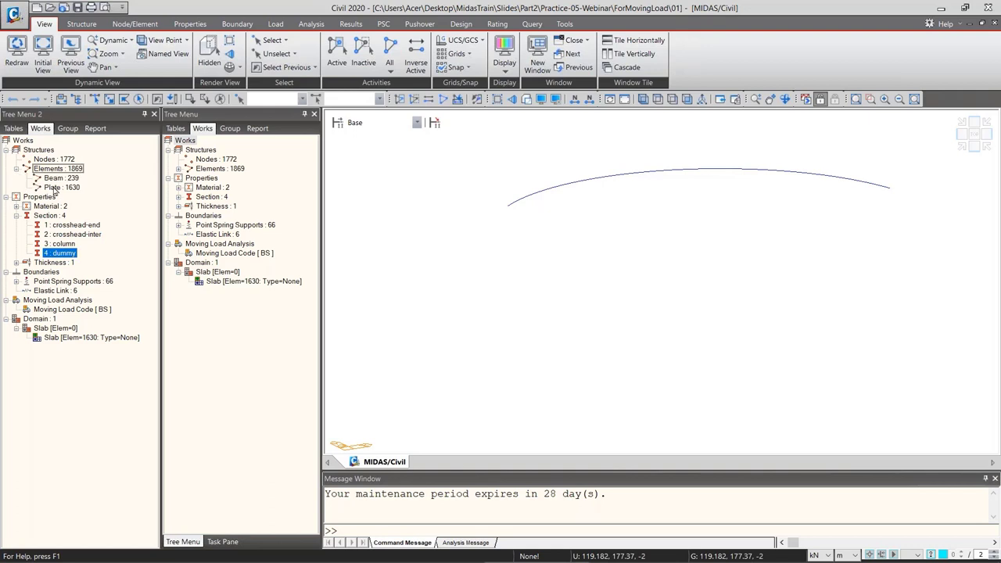
{"action": "right_click", "coordinate": [55, 188]}
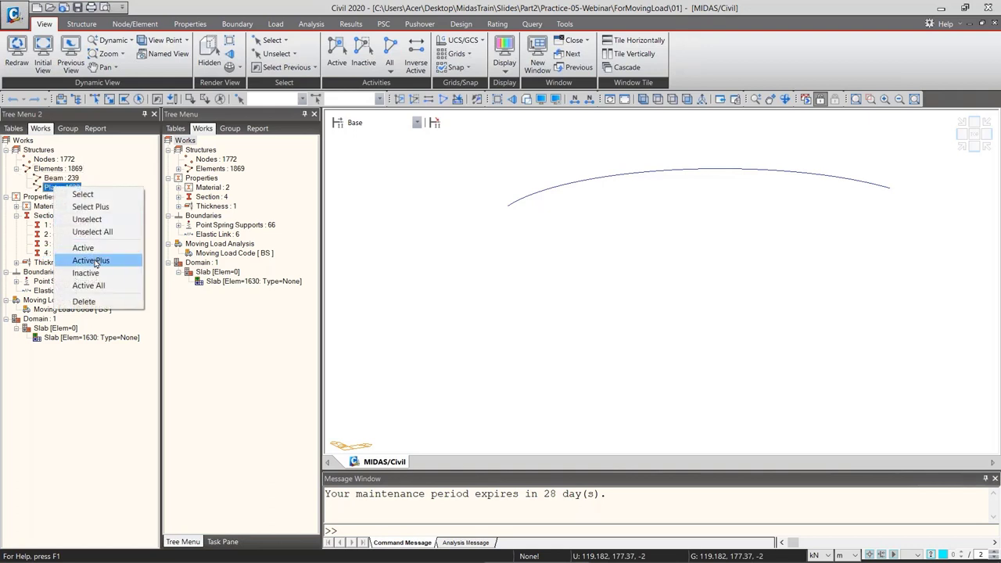
{"action": "left_click", "coordinate": [92, 261]}
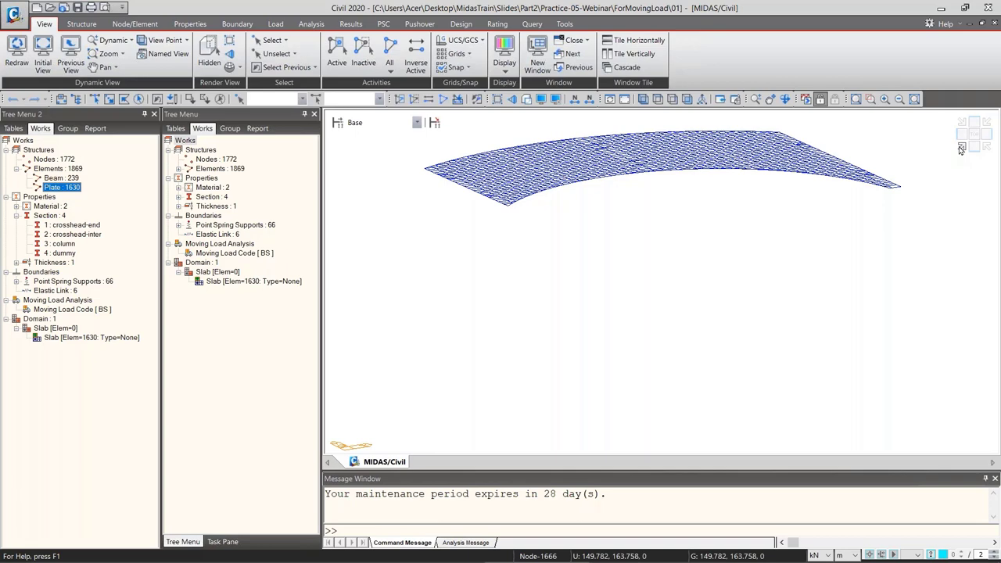
{"action": "left_click", "coordinate": [960, 149]}
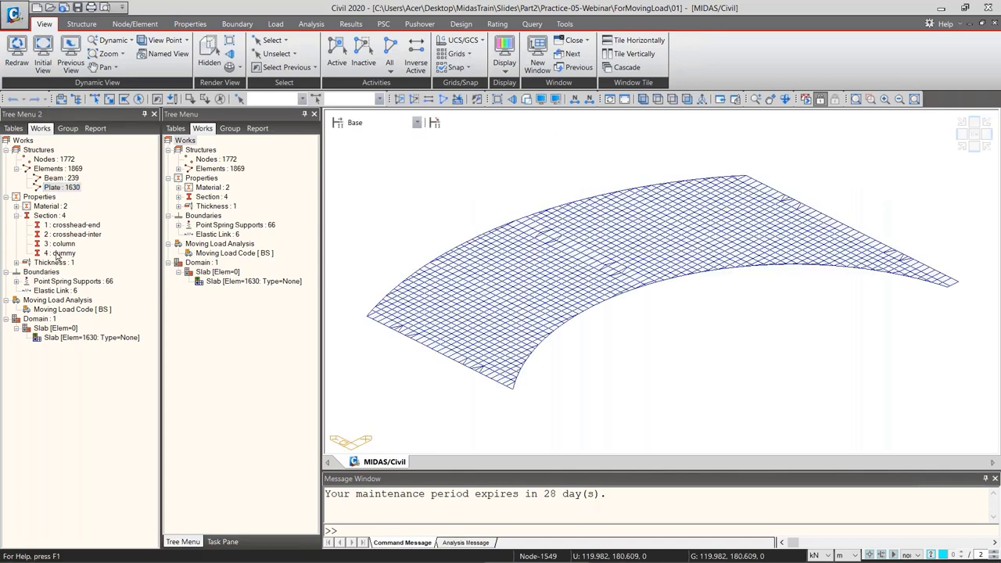
{"action": "left_click", "coordinate": [56, 254]}
{"action": "left_click", "coordinate": [63, 187]}
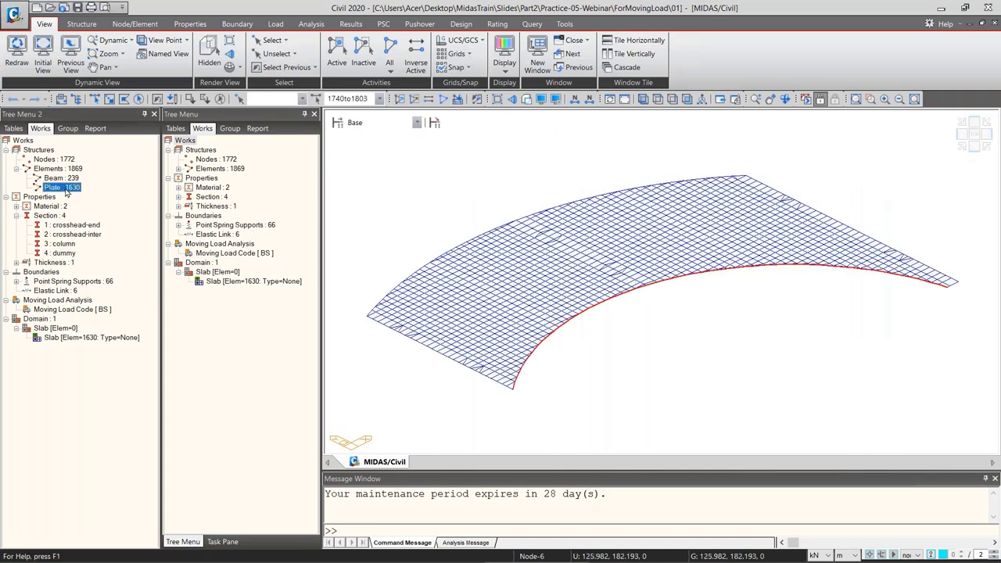
{"action": "left_click", "coordinate": [864, 369]}
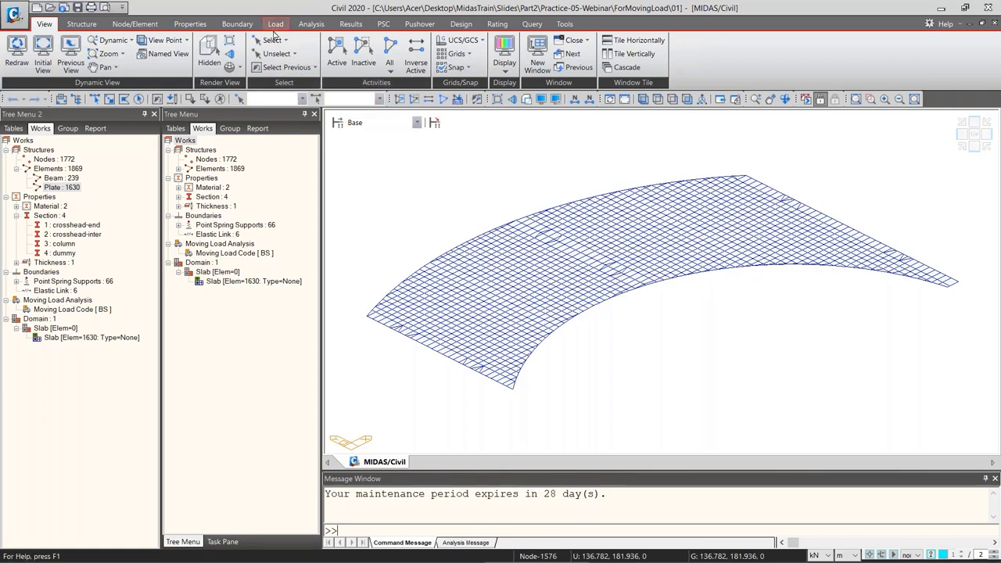
Isolate the dummy beam elements and show them in top view
{"action": "left_click", "coordinate": [60, 252]}
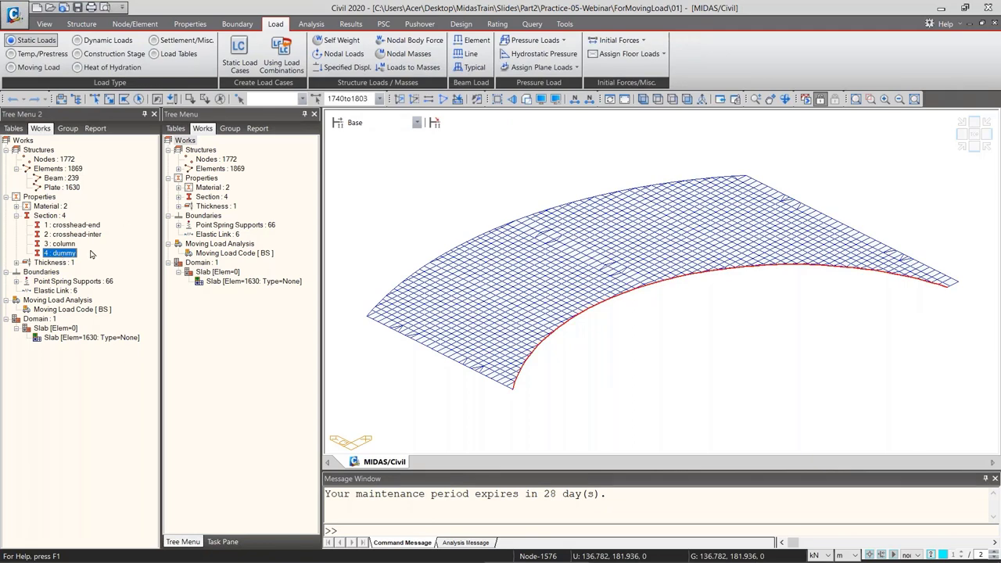
{"action": "key", "text": "F2"}
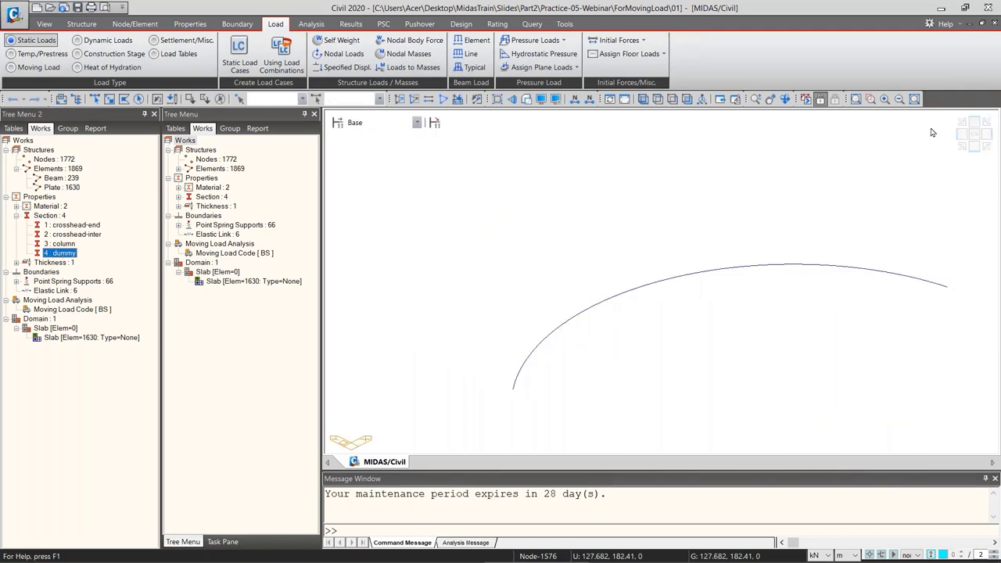
{"action": "left_click", "coordinate": [975, 135]}
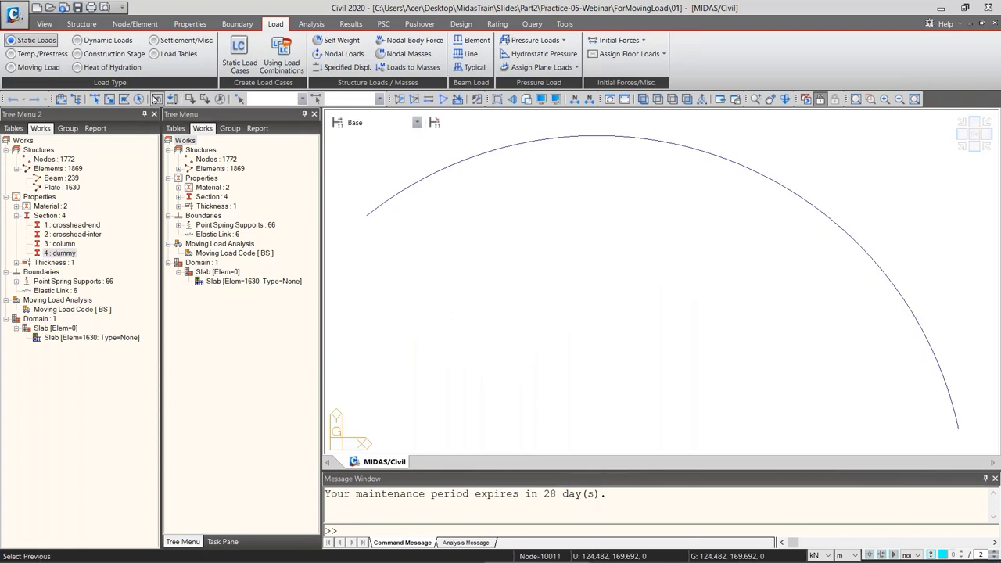
Select all nodes along the dummy beam curve and copy the selected node number list
{"action": "left_click", "coordinate": [109, 98]}
{"action": "scroll", "coordinate": [505, 241], "scroll_direction": "down", "scroll_amount": 3}
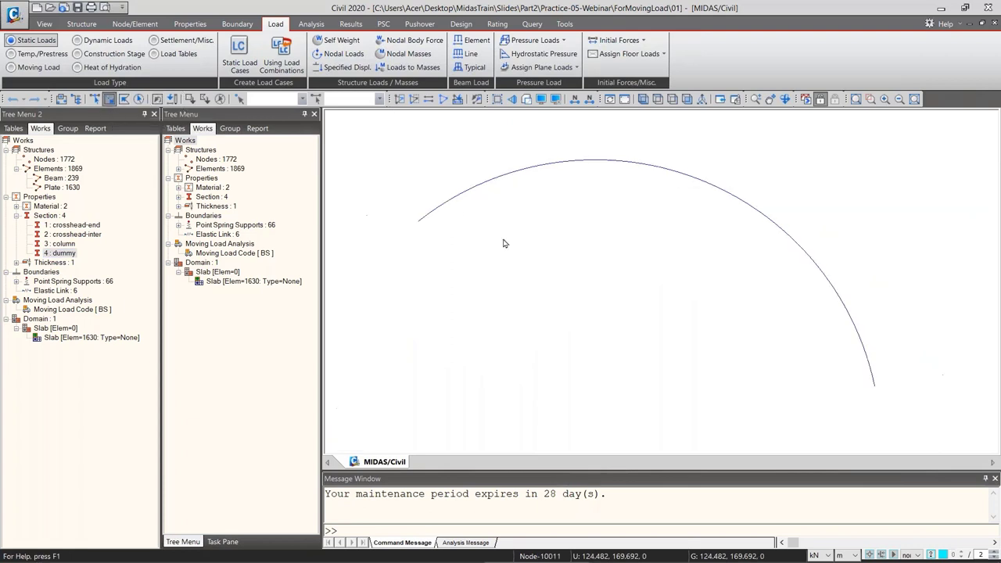
{"action": "left_click_drag", "start_coordinate": [478, 106], "coordinate": [754, 328]}
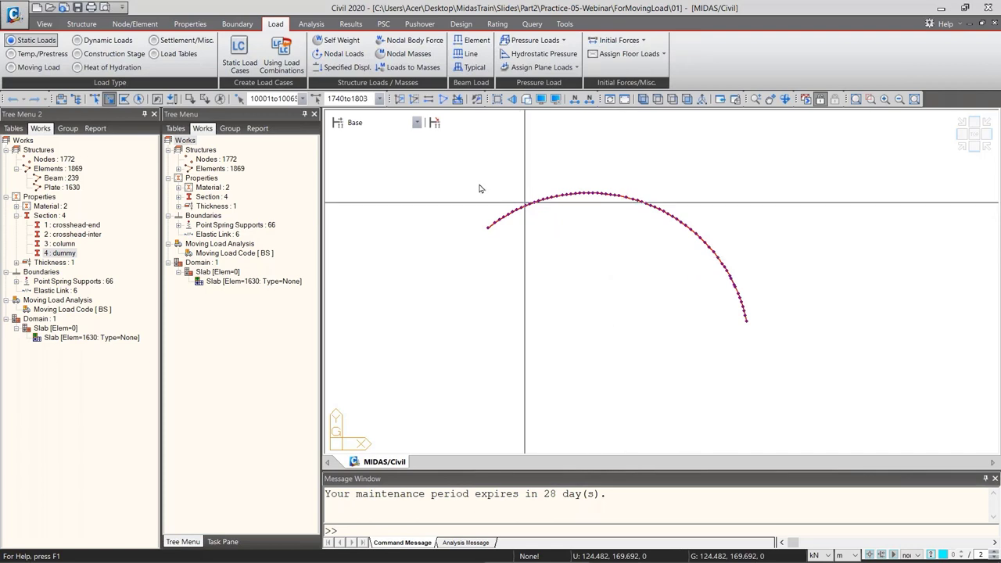
{"action": "double_click", "coordinate": [273, 98]}
{"action": "key", "text": "ctrl+c"}
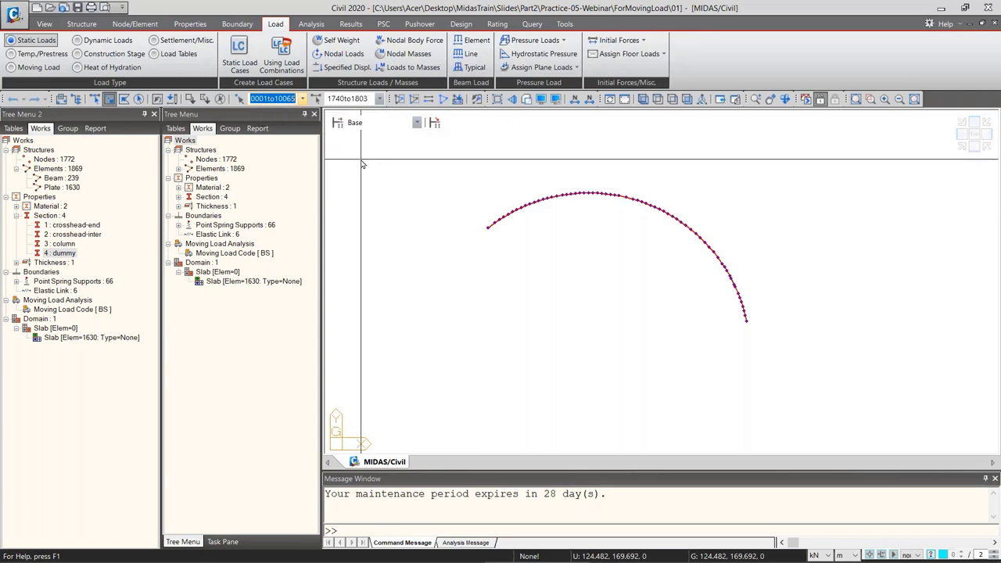
Paste the node list 10001to10065 into Notepad and return to midas Civil
{"action": "mouse_move", "coordinate": [47, 553]}
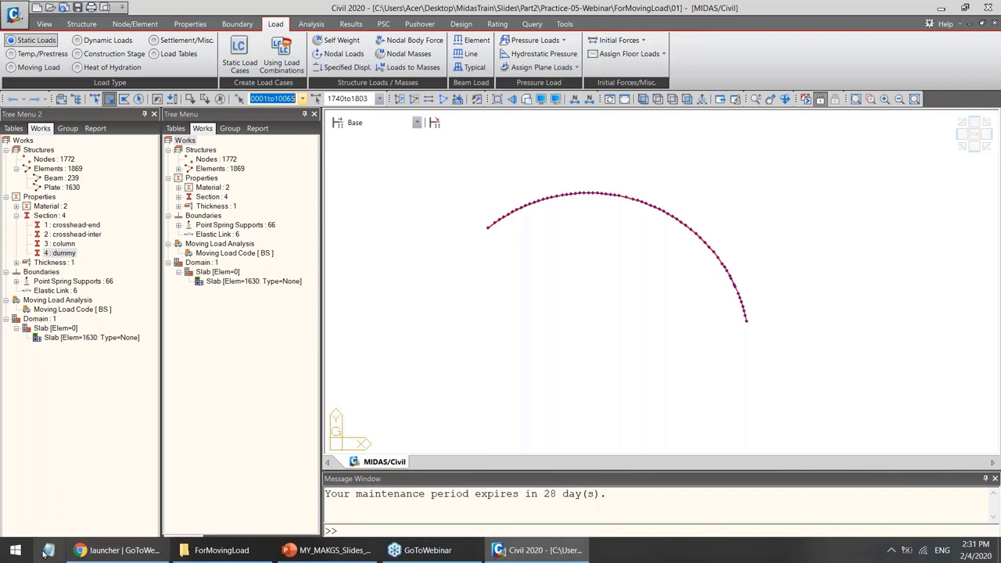
{"action": "left_click", "coordinate": [47, 551]}
{"action": "key", "text": "ctrl+v"}
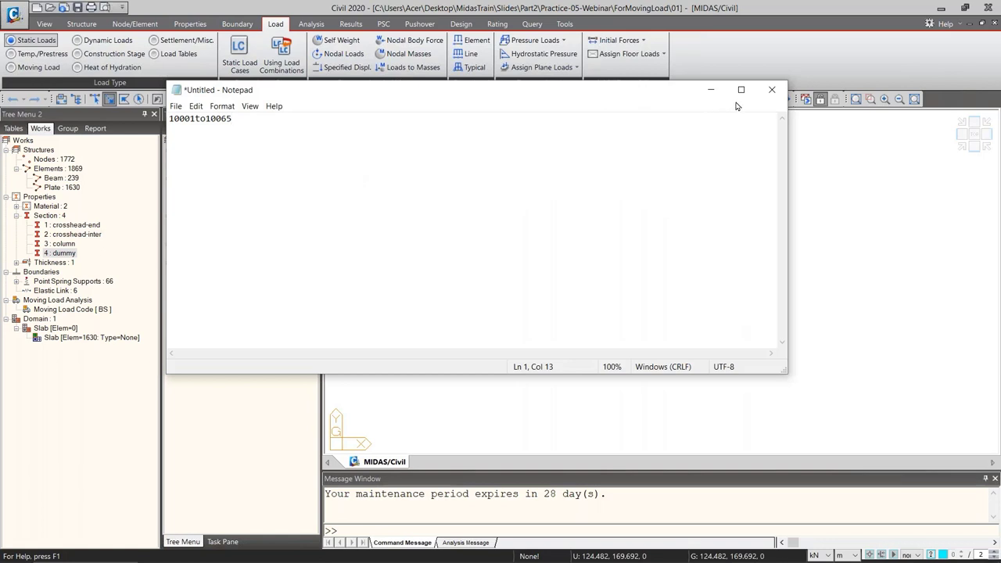
{"action": "left_click", "coordinate": [759, 8]}
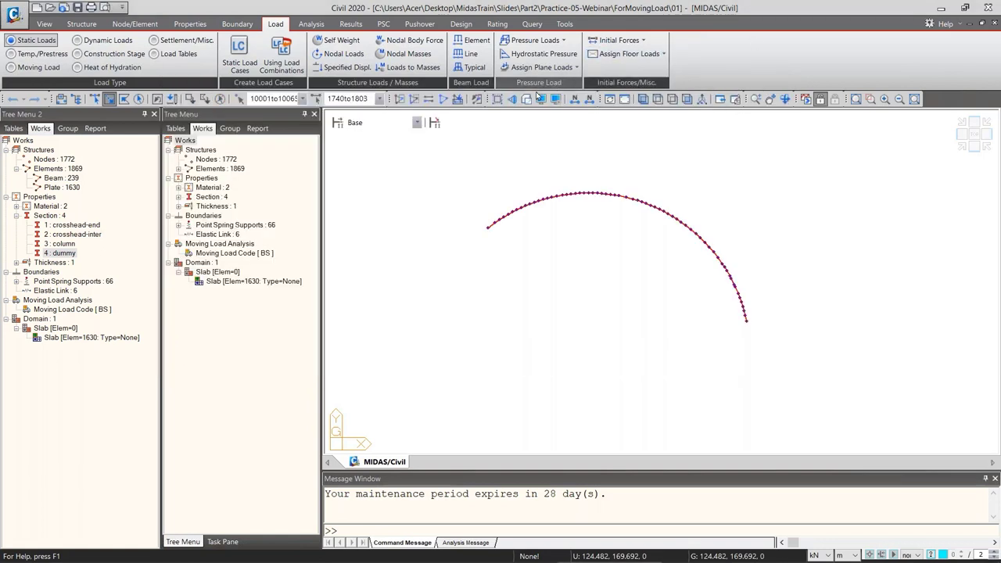
Activate the plate elements in addition to the dummy beams
{"action": "right_click", "coordinate": [67, 189]}
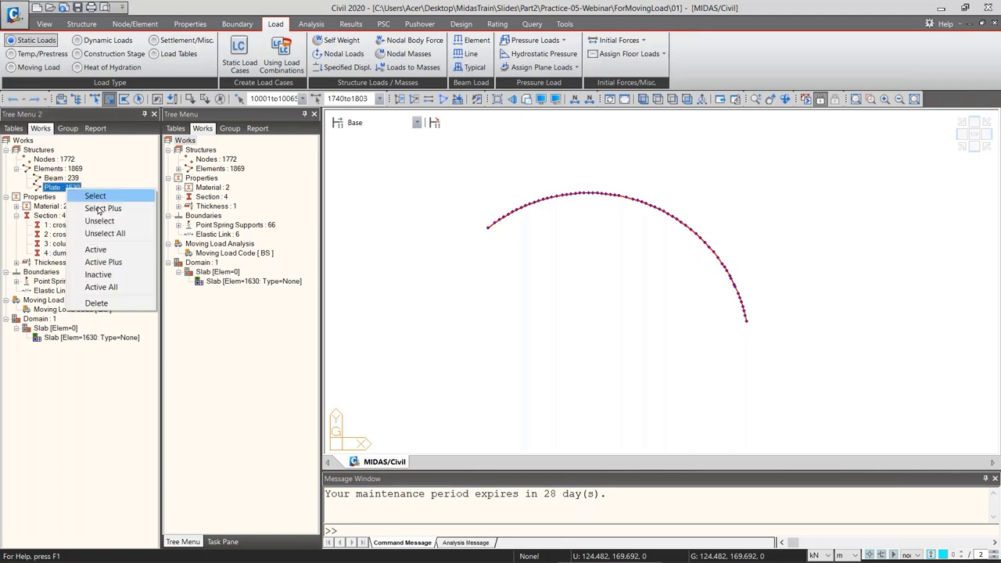
{"action": "left_click", "coordinate": [105, 264]}
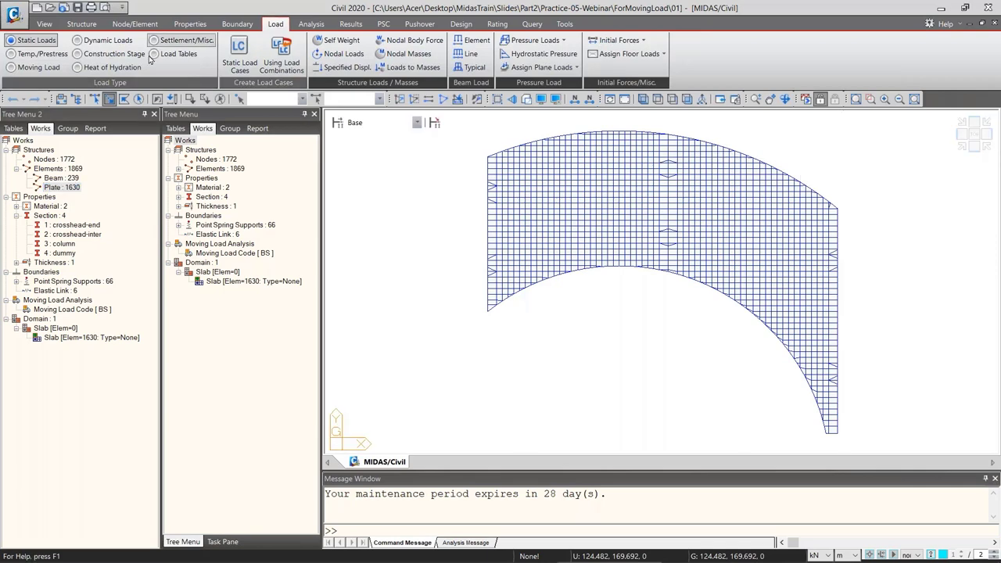
Start a traffic surface lane named L1 with 3 m lane width, 1 m wheel spacing and -8.9 m offset to the lane center
{"action": "left_click", "coordinate": [39, 69]}
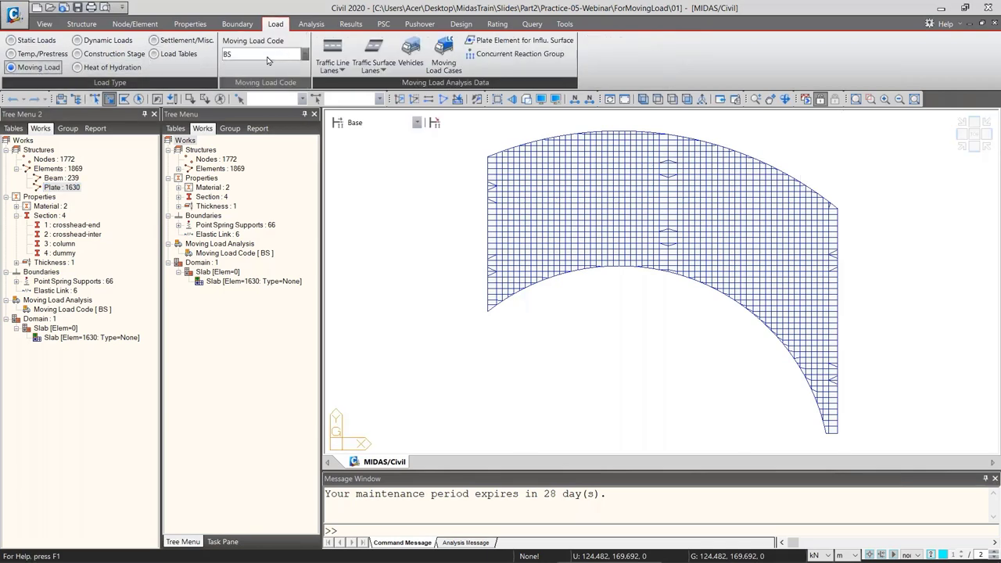
{"action": "left_click", "coordinate": [385, 51]}
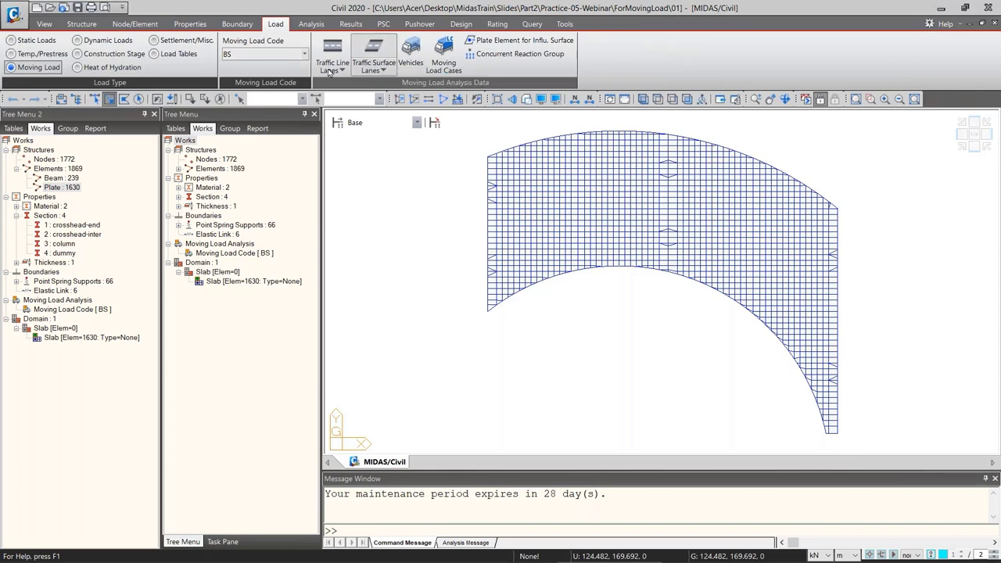
{"action": "left_click", "coordinate": [144, 31]}
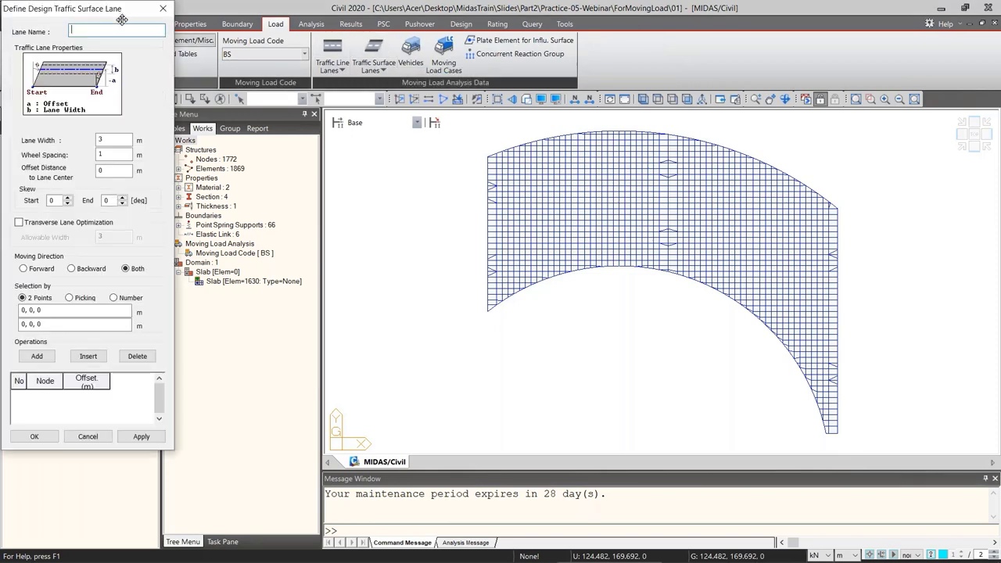
{"action": "left_click_drag", "start_coordinate": [123, 11], "coordinate": [251, 75]}
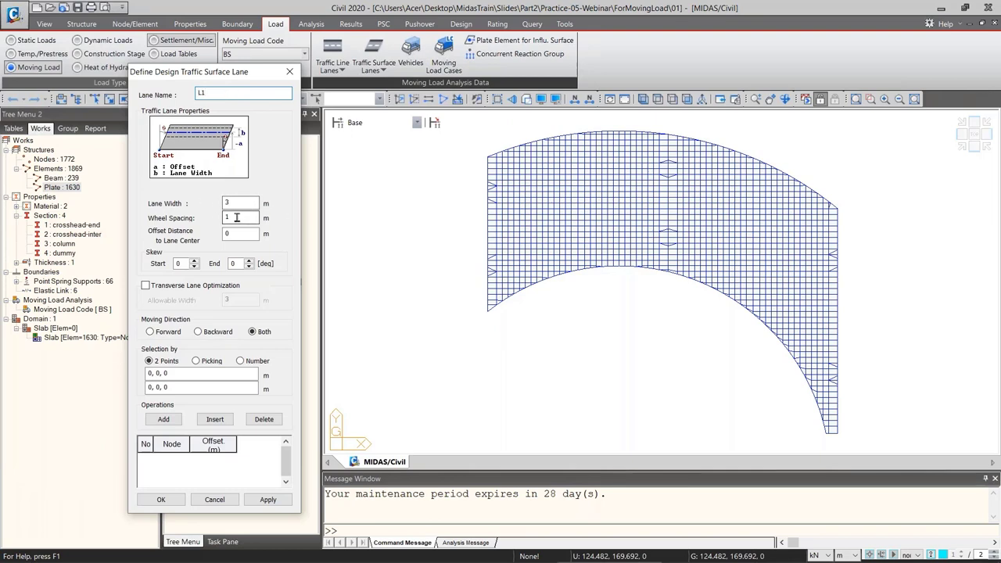
{"action": "left_click", "coordinate": [236, 217]}
{"action": "double_click", "coordinate": [240, 235]}
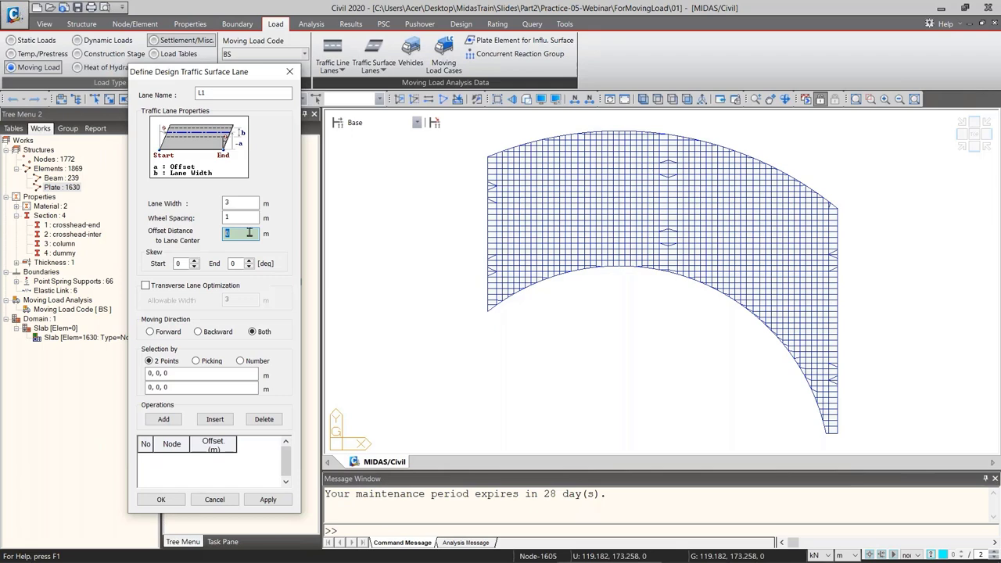
{"action": "type", "text": "-8.9"}
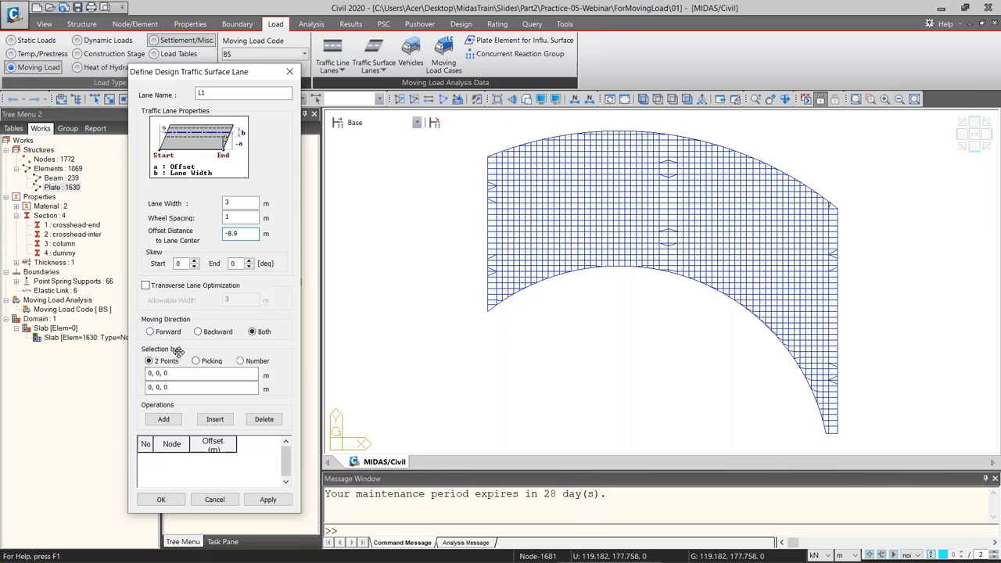
Select lane L1's nodes by number using the list 10001to10065 copied from Notepad, add them, and create the lane
{"action": "left_click", "coordinate": [241, 361]}
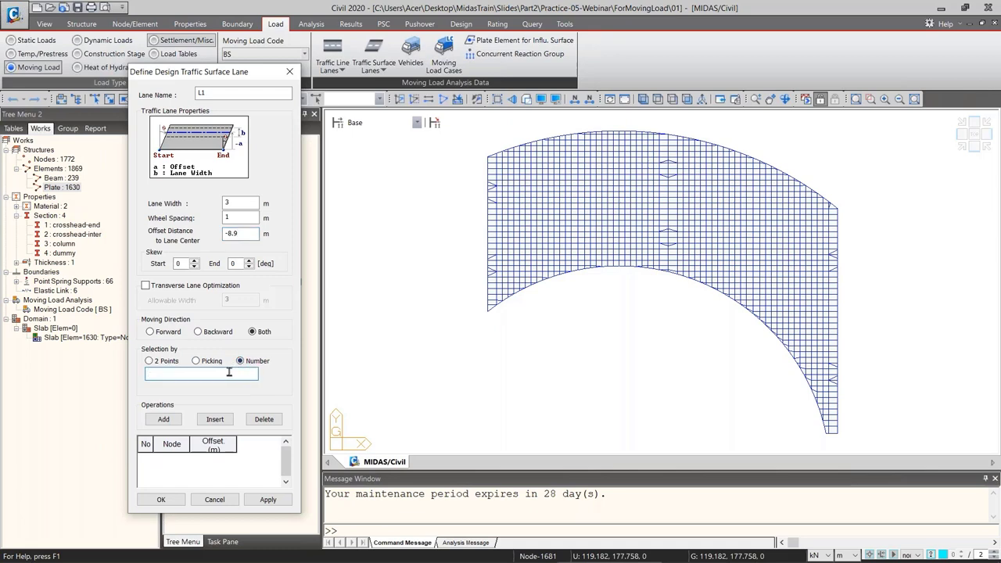
{"action": "left_click", "coordinate": [99, 551]}
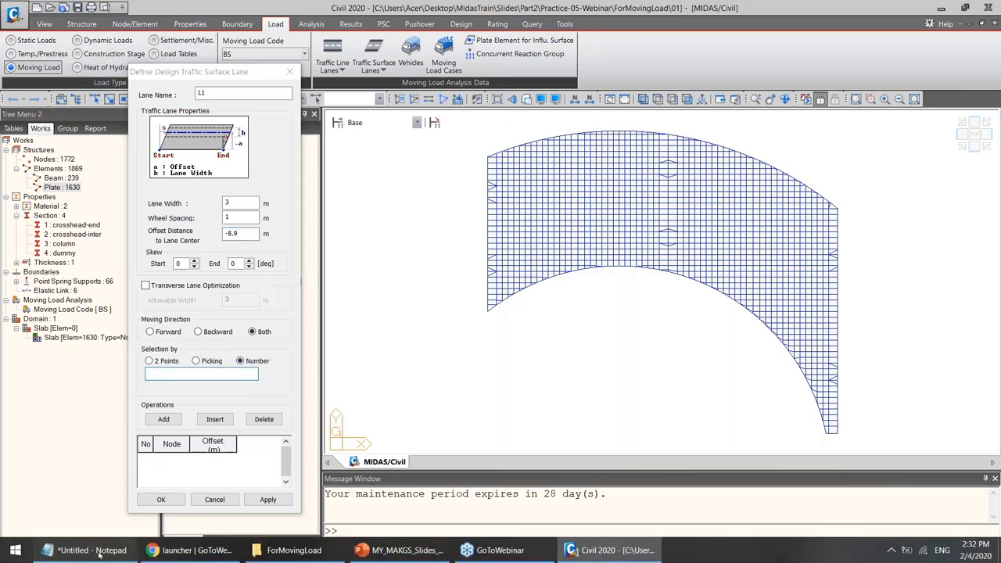
{"action": "left_click_drag", "start_coordinate": [289, 148], "coordinate": [163, 141]}
{"action": "key", "text": "ctrl+c"}
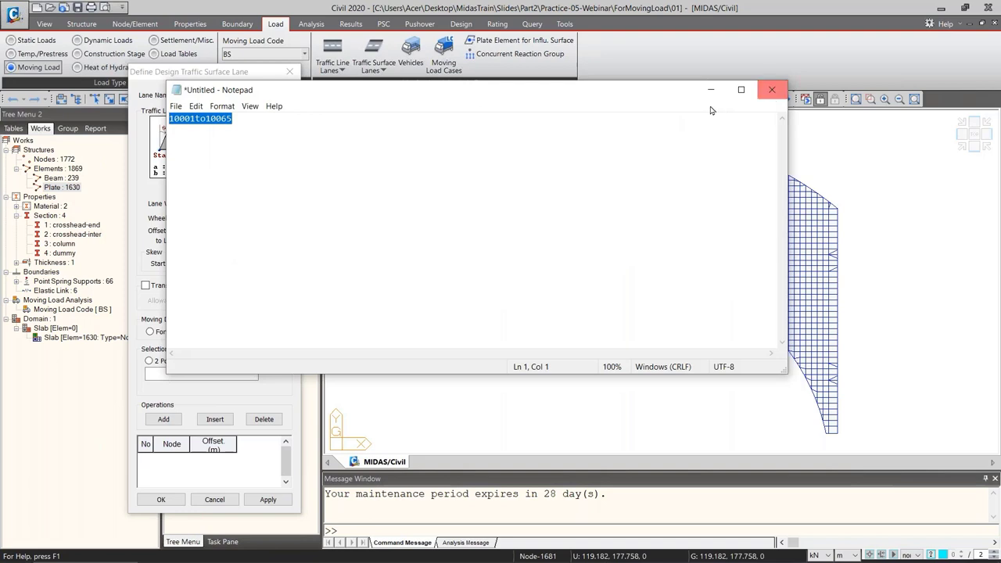
{"action": "left_click", "coordinate": [190, 376]}
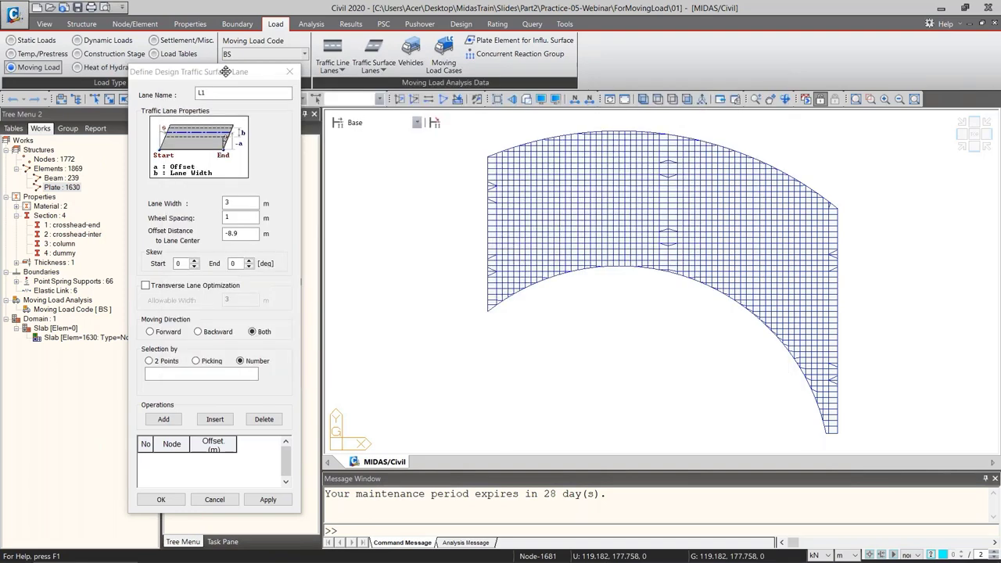
{"action": "key", "text": "ctrl+v"}
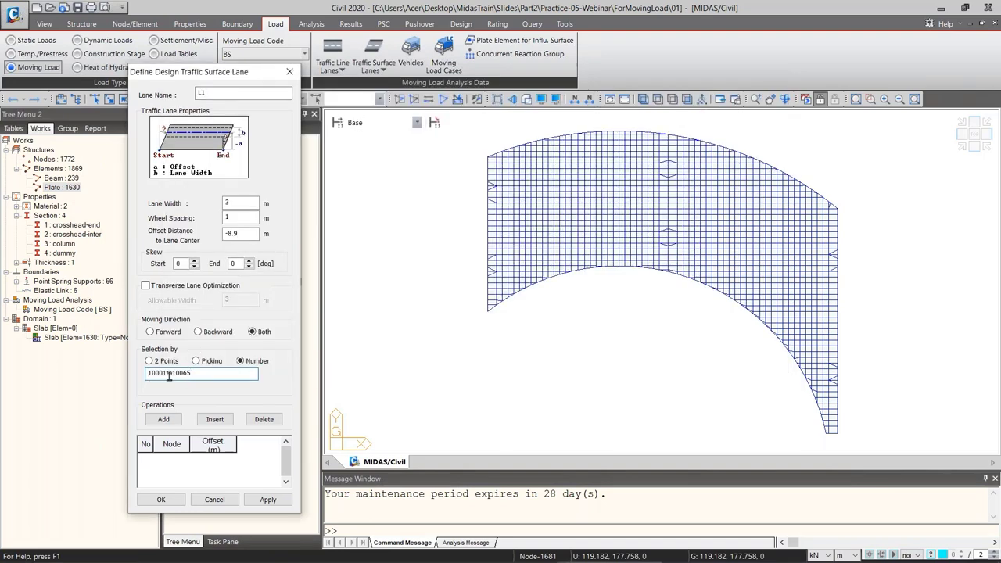
{"action": "left_click", "coordinate": [167, 424]}
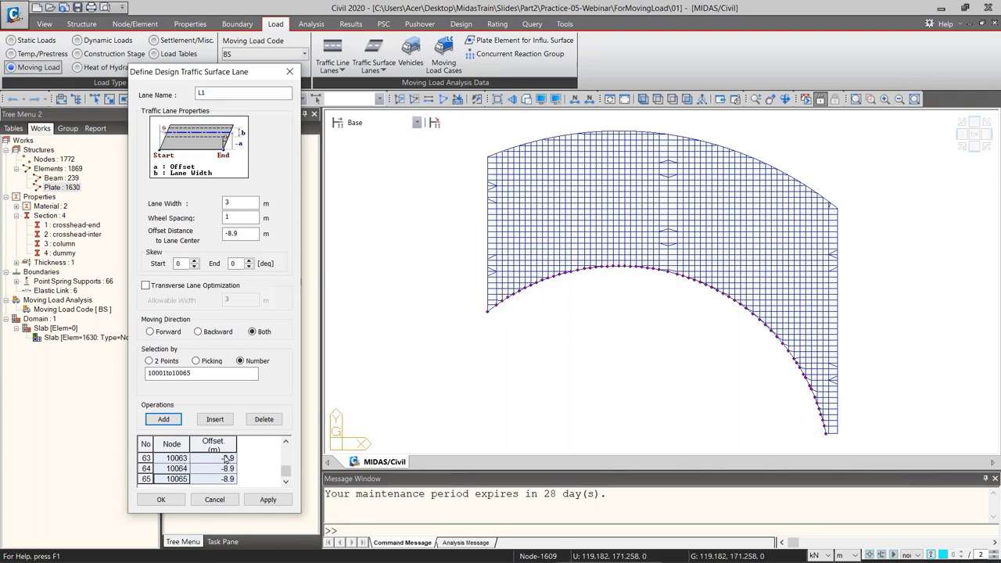
{"action": "left_click", "coordinate": [165, 503]}
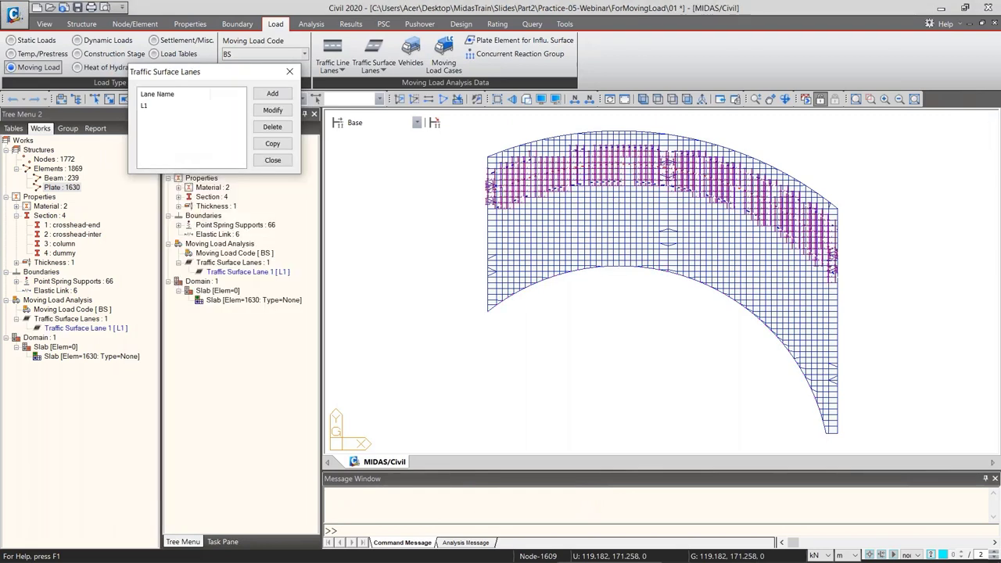
Examine how lane L1 and its boundaries run across the slab mesh near the outer curved edge
{"action": "scroll", "coordinate": [488, 175], "scroll_direction": "up", "scroll_amount": 3}
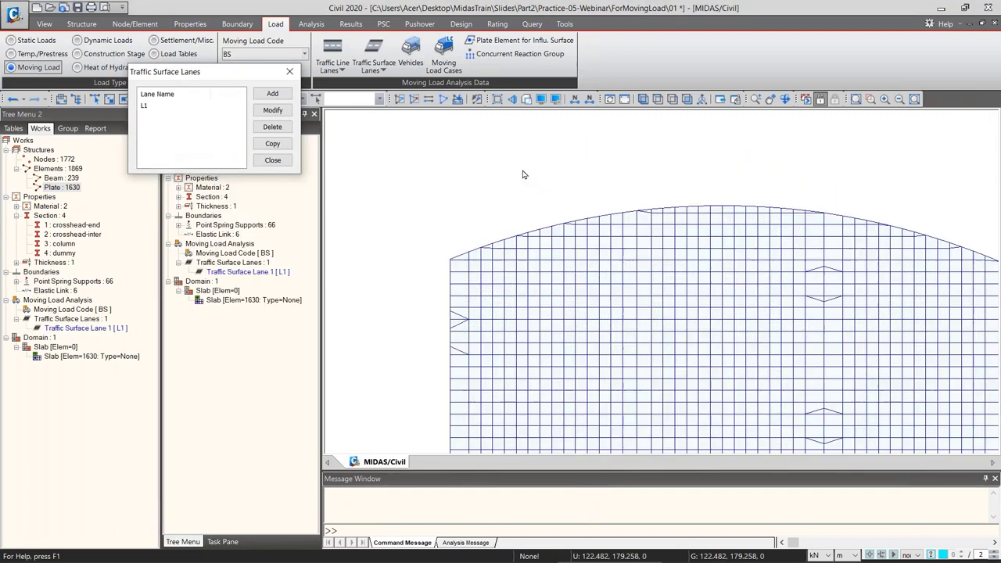
{"action": "scroll", "coordinate": [420, 315], "scroll_direction": "up", "scroll_amount": 3}
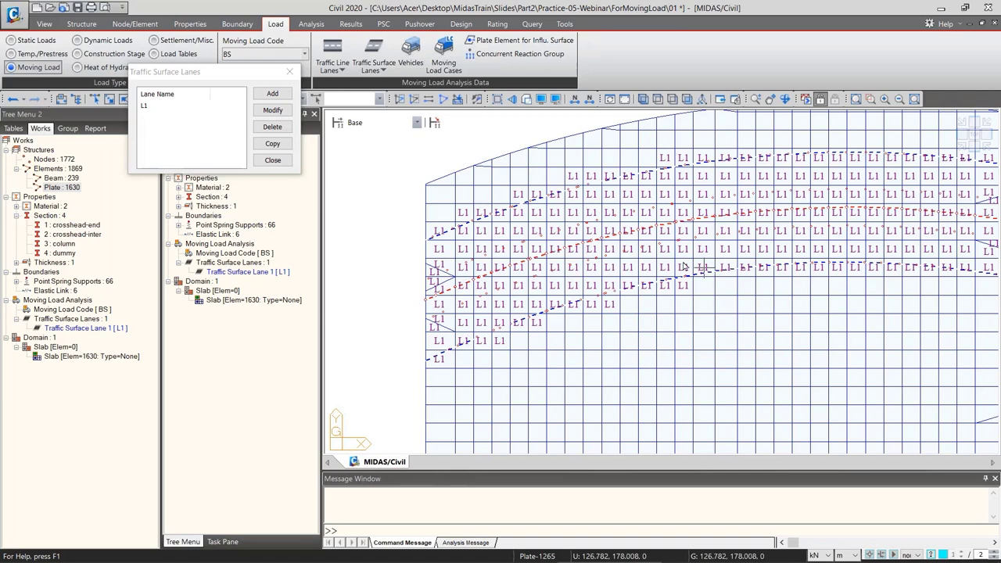
{"action": "scroll", "coordinate": [667, 250], "scroll_direction": "down", "scroll_amount": 1}
{"action": "scroll", "coordinate": [667, 251], "scroll_direction": "up", "scroll_amount": 1}
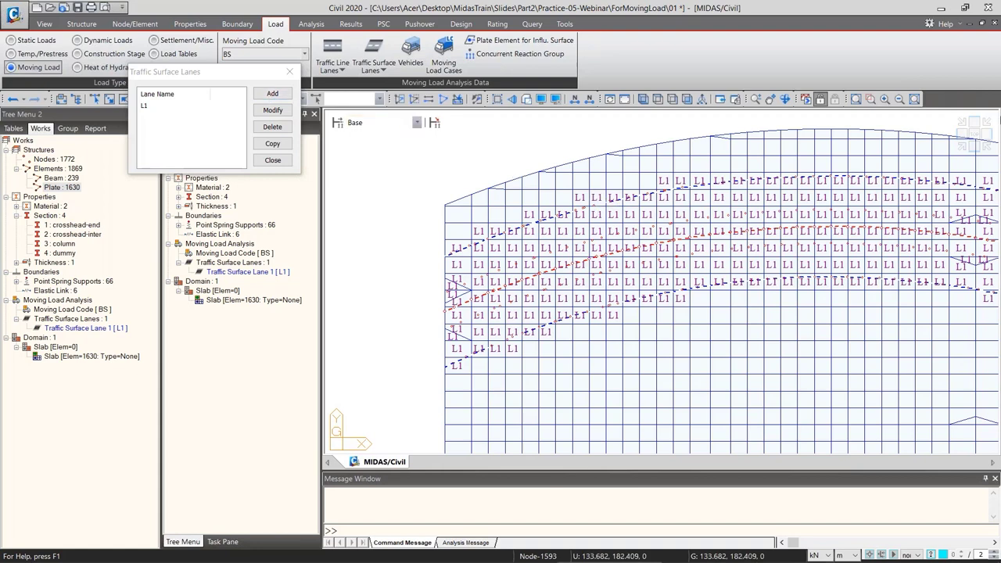
{"action": "key", "text": "ctrl+f"}
Create traffic surface lane L2 along nodes 10001to10065 with an offset of -5.9 m to the lane center
{"action": "left_click", "coordinate": [272, 94]}
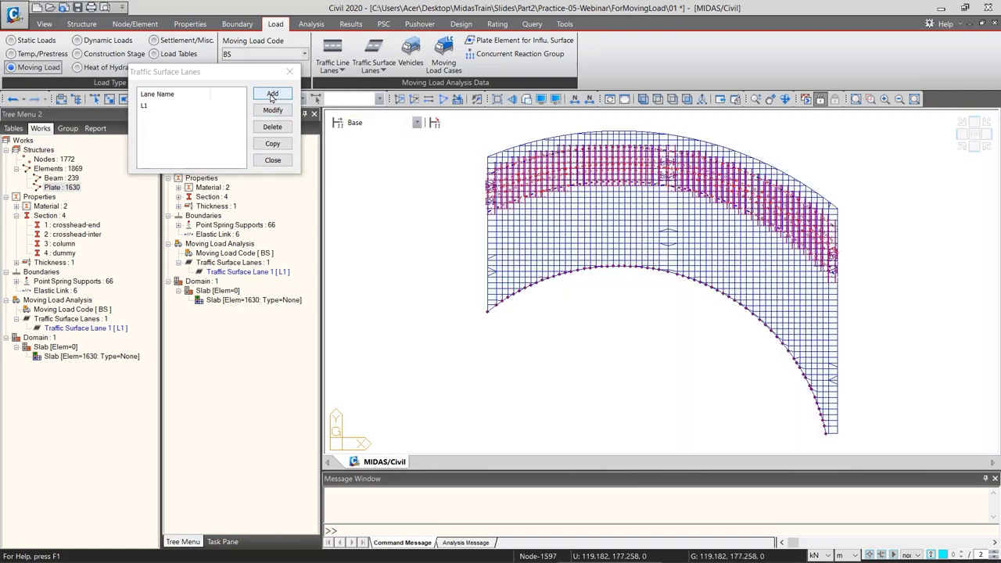
{"action": "type", "text": "L2"}
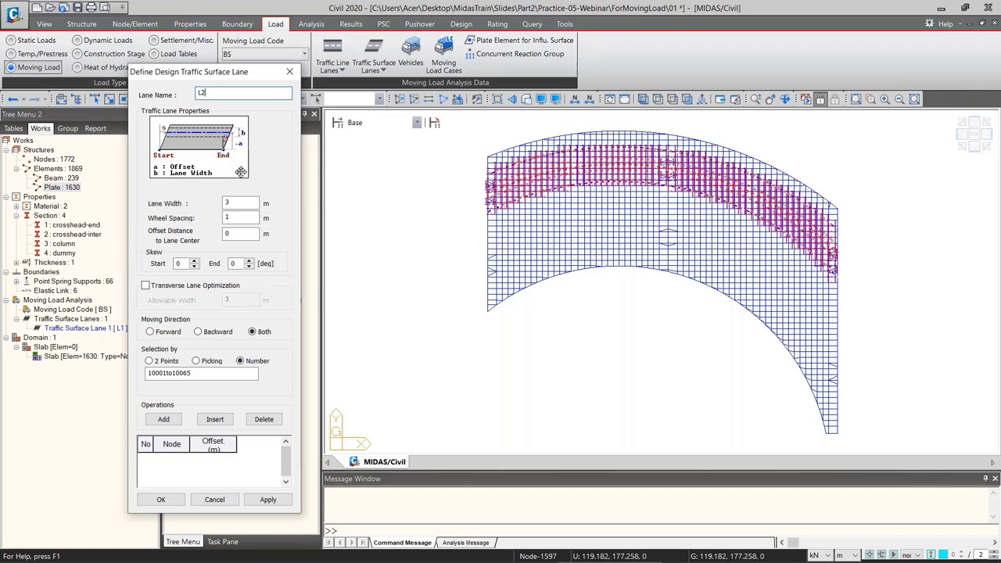
{"action": "double_click", "coordinate": [238, 202]}
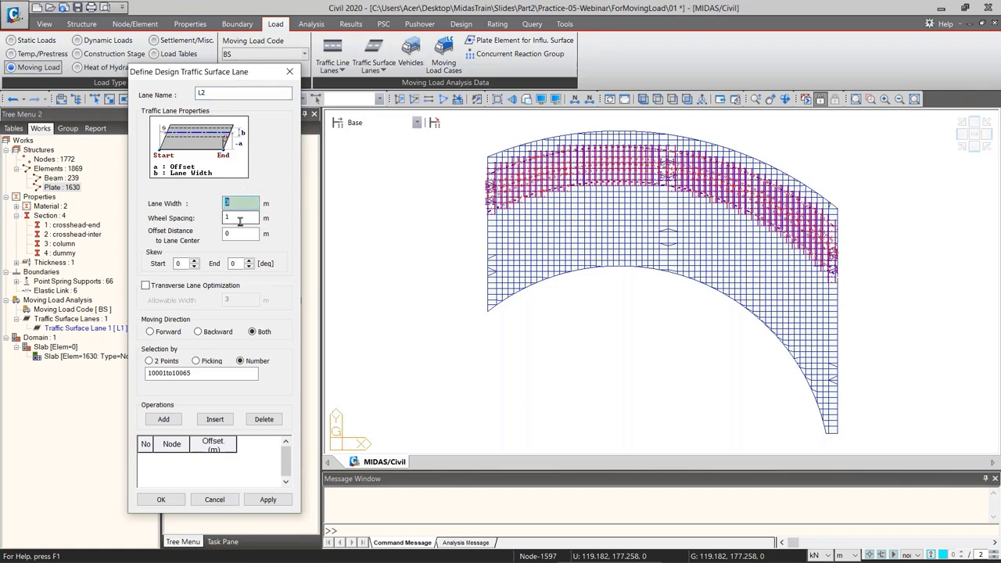
{"action": "double_click", "coordinate": [238, 233]}
{"action": "type", "text": "-"}
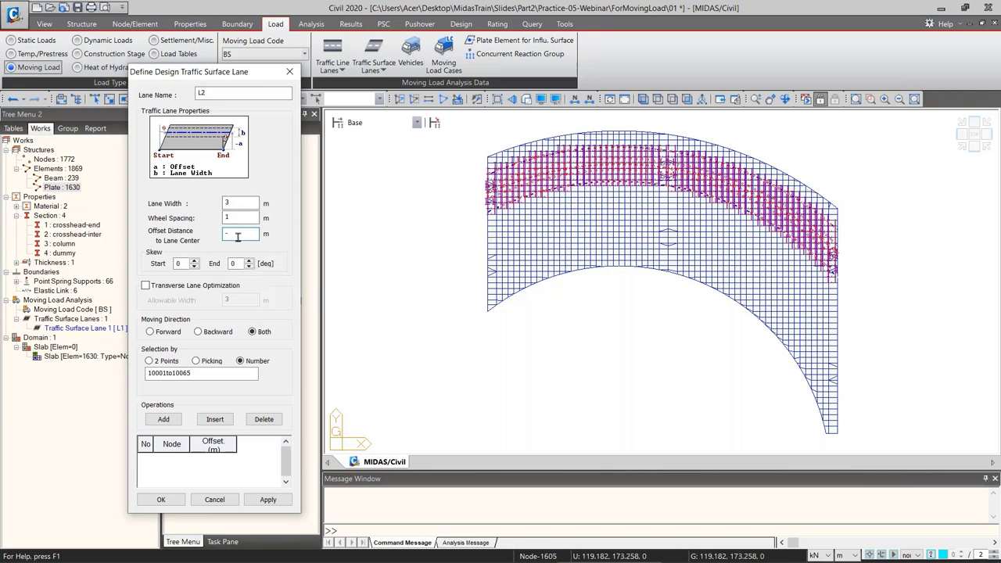
{"action": "type", "text": "5"}
{"action": "left_click", "coordinate": [163, 419]}
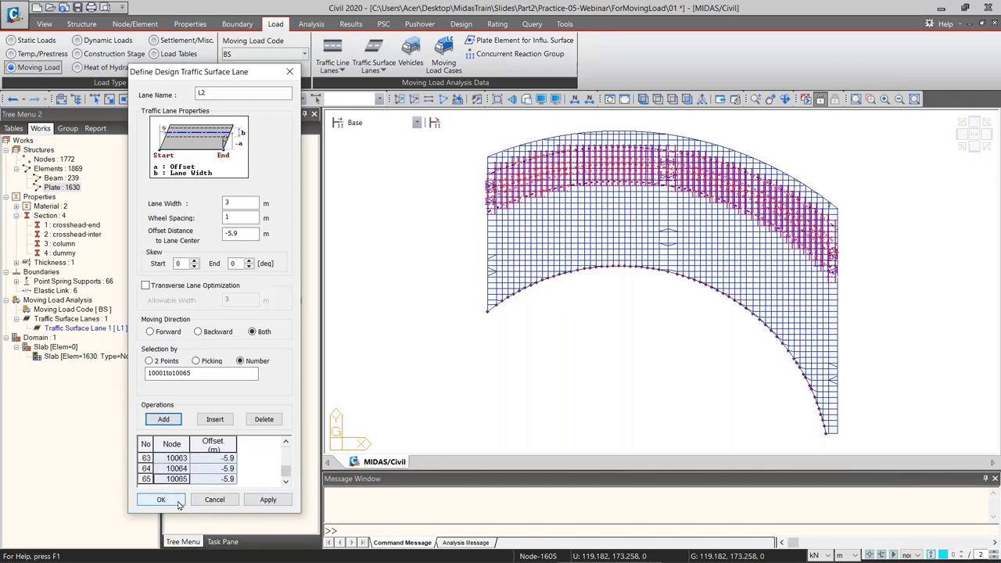
{"action": "left_click", "coordinate": [161, 499]}
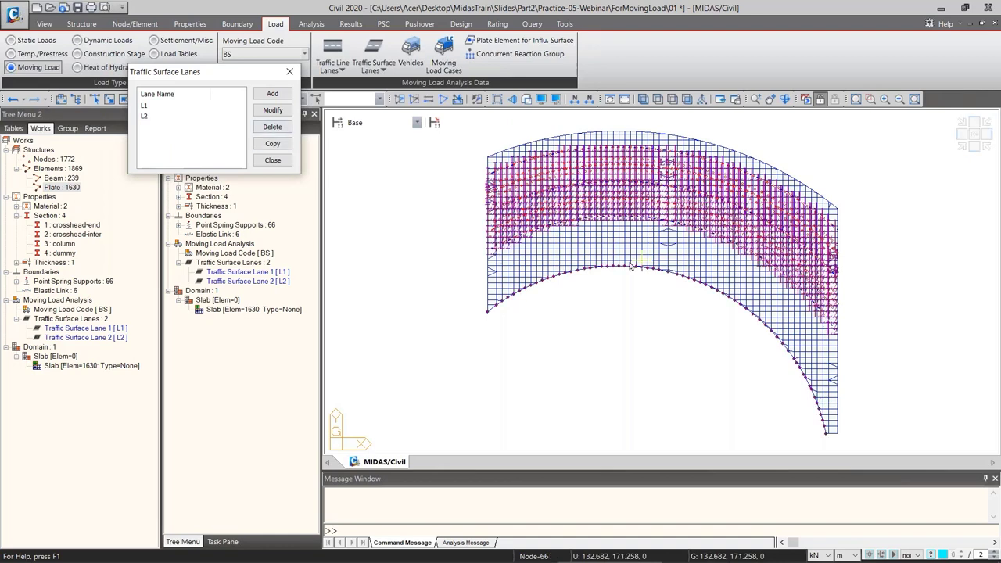
Create traffic surface lane L3 along nodes 10001to10065 with an offset of -2.9 m to the lane center
{"action": "left_click", "coordinate": [272, 93]}
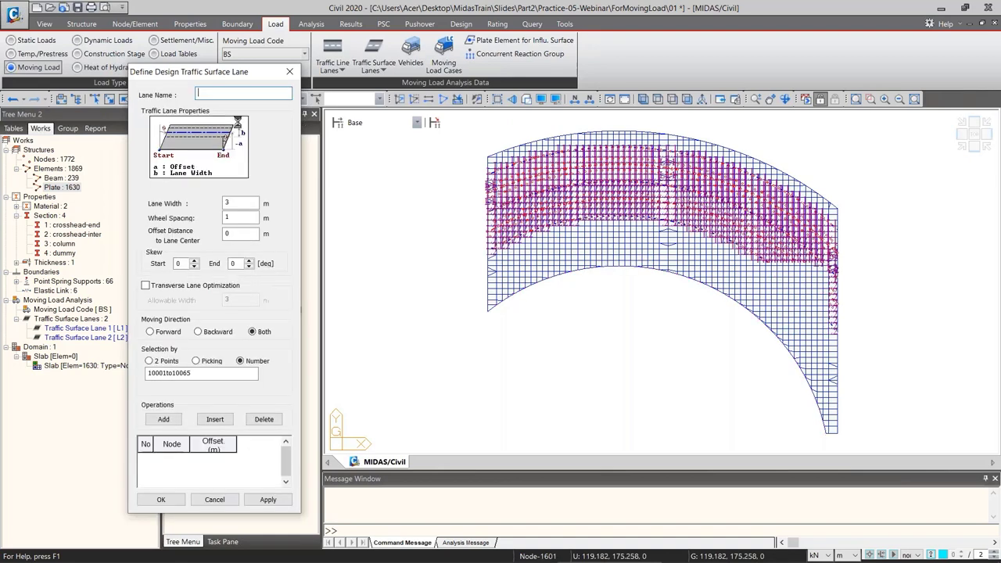
{"action": "type", "text": "L3"}
{"action": "double_click", "coordinate": [242, 233]}
{"action": "type", "text": "-2.9"}
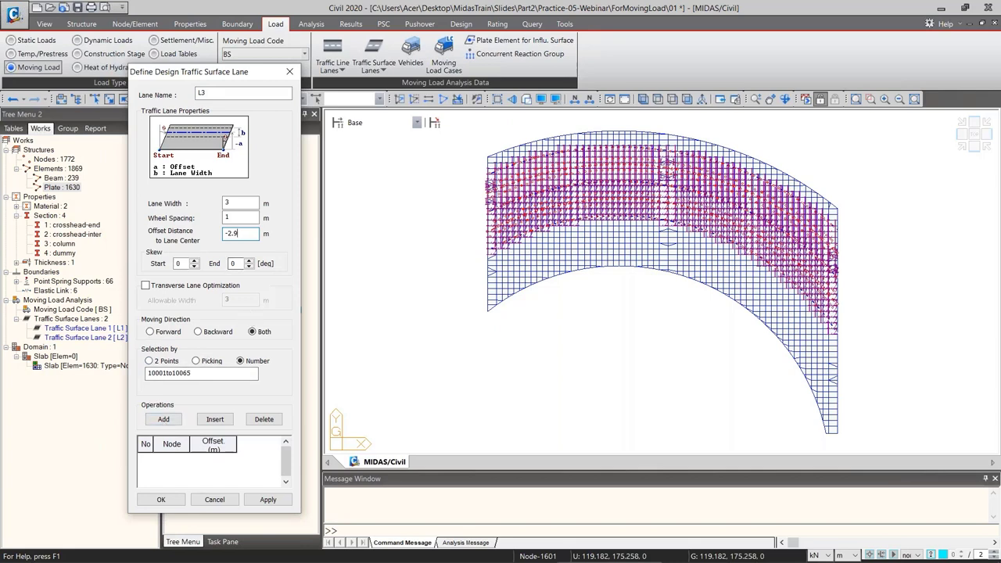
{"action": "left_click", "coordinate": [175, 425]}
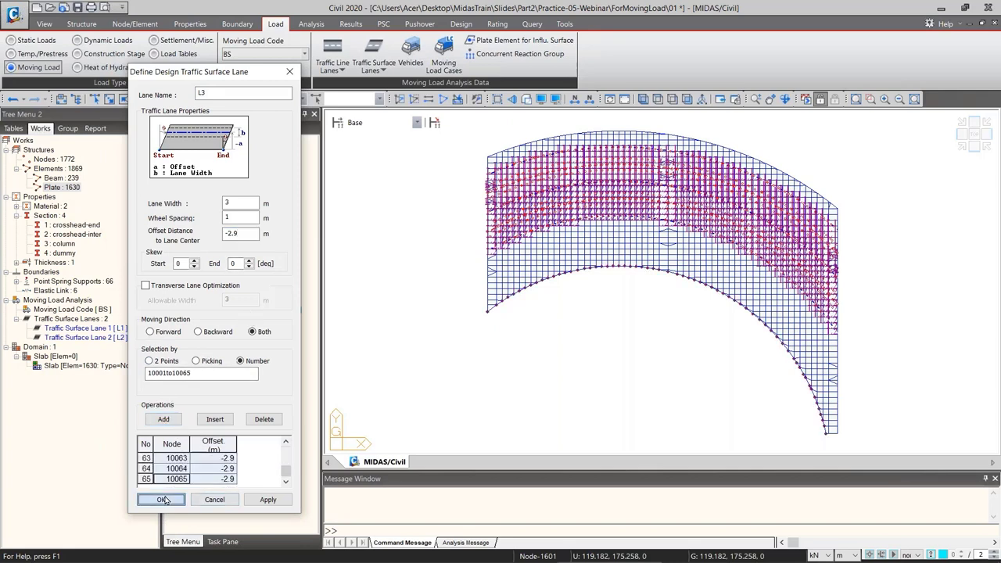
{"action": "left_click", "coordinate": [162, 499]}
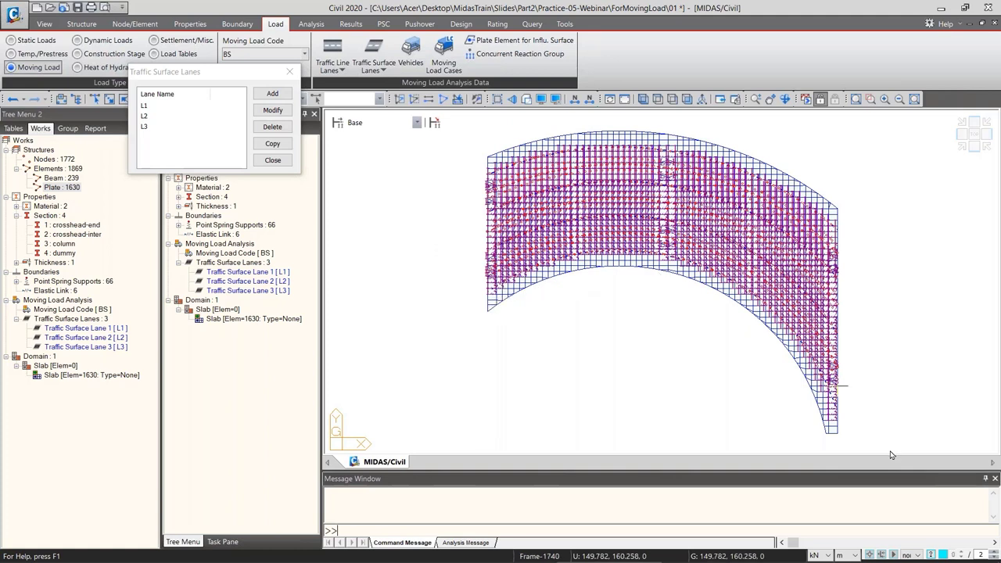
Create traffic surface lane LP1 along nodes 10001to10065 with 1 m lane width, 0.25 m wheel spacing and -10.9 m offset
{"action": "left_click", "coordinate": [268, 94]}
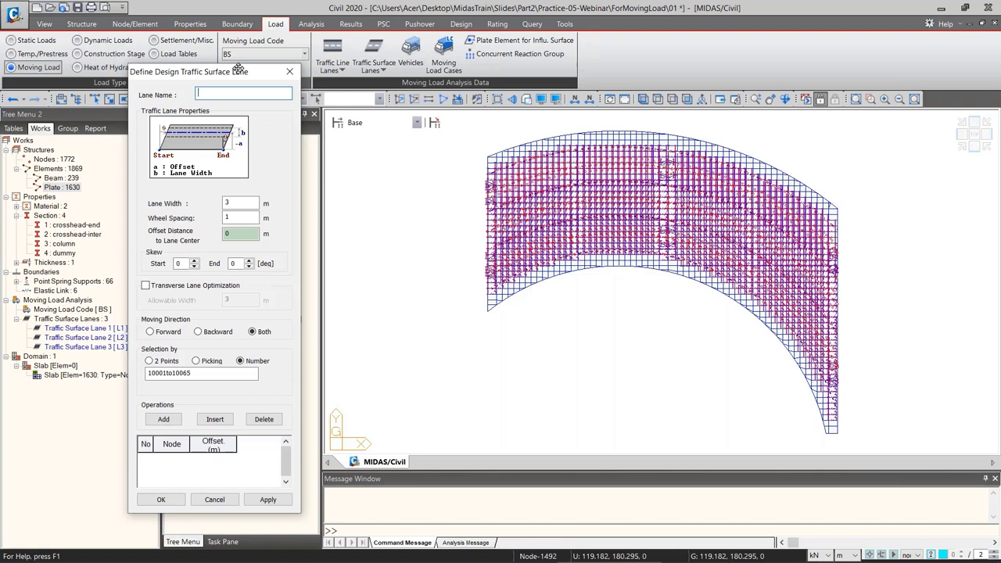
{"action": "type", "text": "LP1"}
{"action": "left_click", "coordinate": [233, 203]}
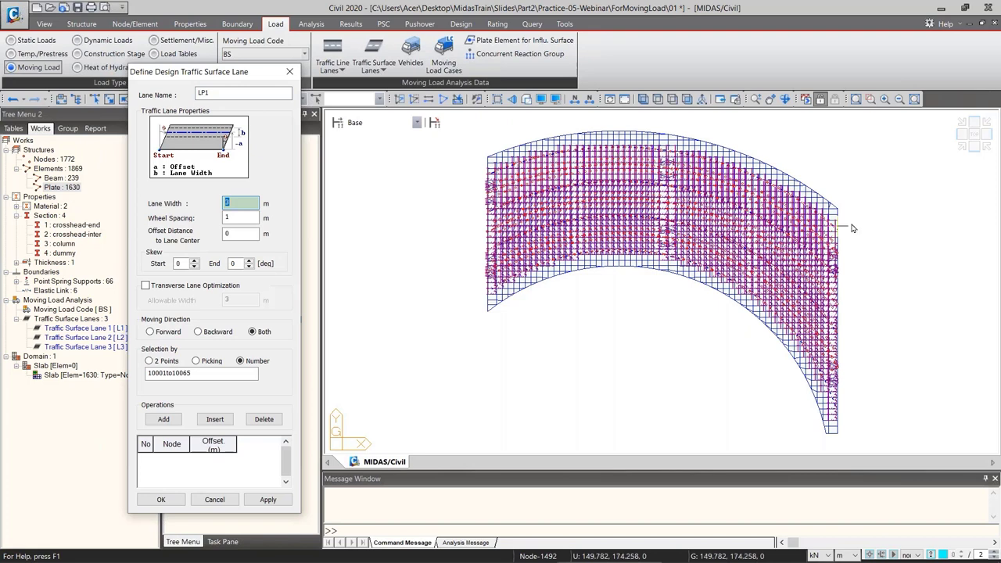
{"action": "type", "text": "1"}
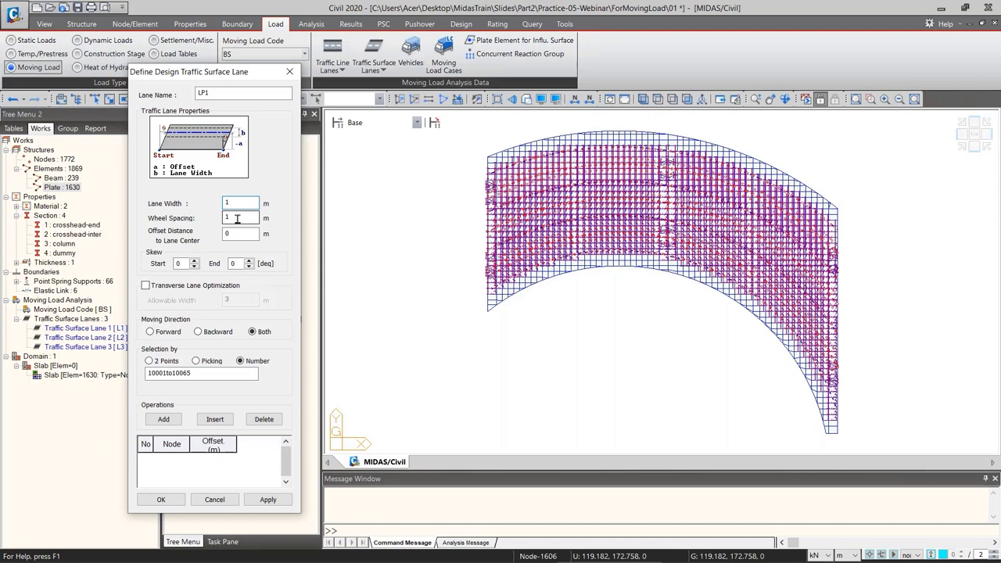
{"action": "key", "text": "Tab"}
{"action": "type", "text": "."}
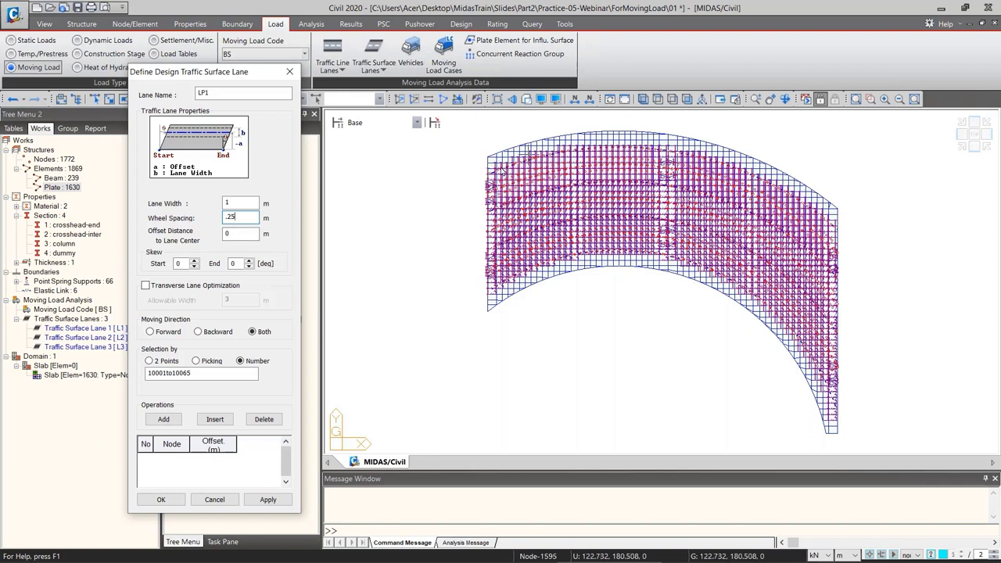
{"action": "key", "text": "Tab"}
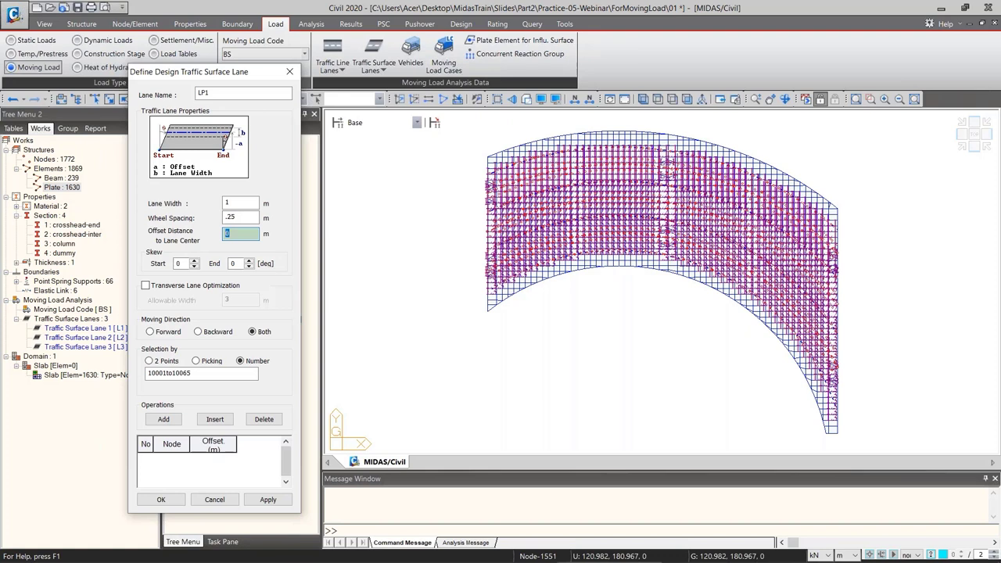
{"action": "type", "text": "-10.9"}
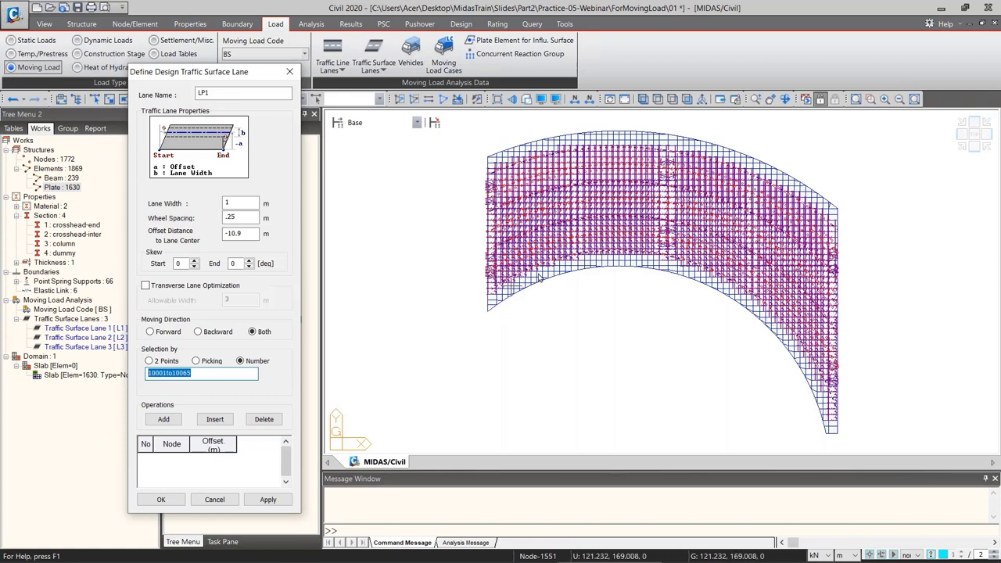
{"action": "left_click", "coordinate": [164, 419]}
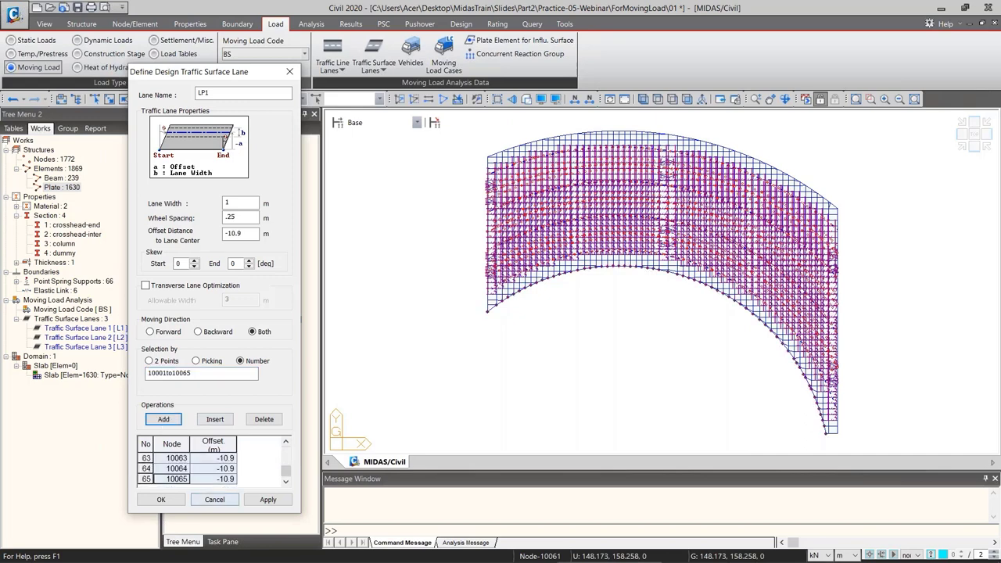
{"action": "left_click", "coordinate": [161, 499]}
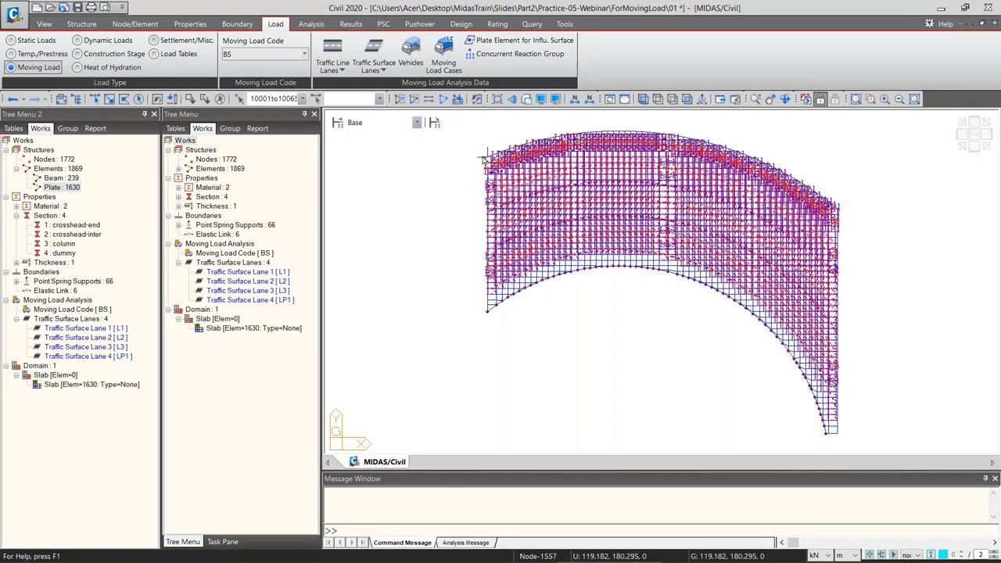
{"action": "scroll", "coordinate": [495, 166], "scroll_direction": "up", "scroll_amount": 3}
{"action": "scroll", "coordinate": [473, 252], "scroll_direction": "up", "scroll_amount": 3}
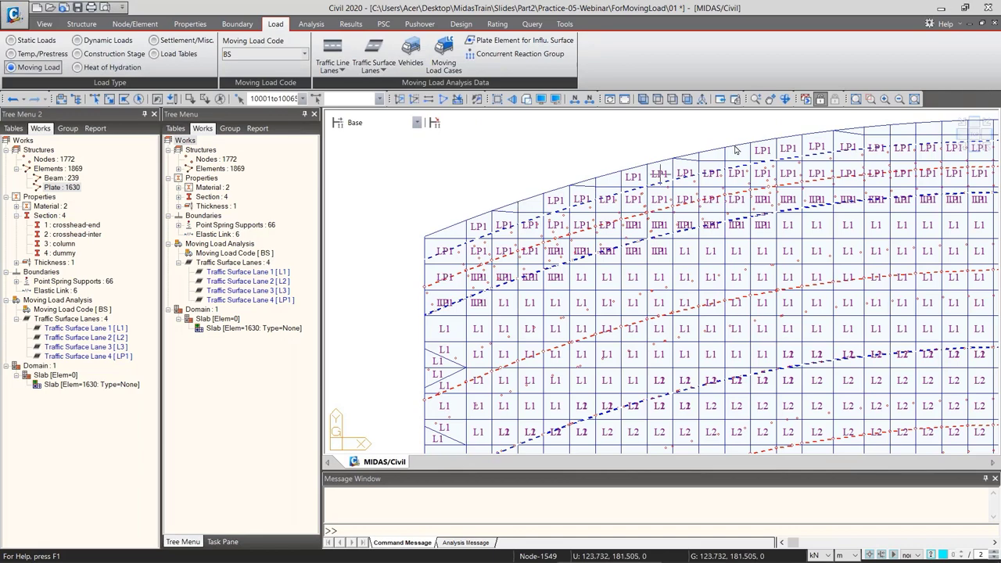
Hide all traffic surface lanes from the slab view and clear the node selection
{"action": "scroll", "coordinate": [584, 197], "scroll_direction": "down", "scroll_amount": 3}
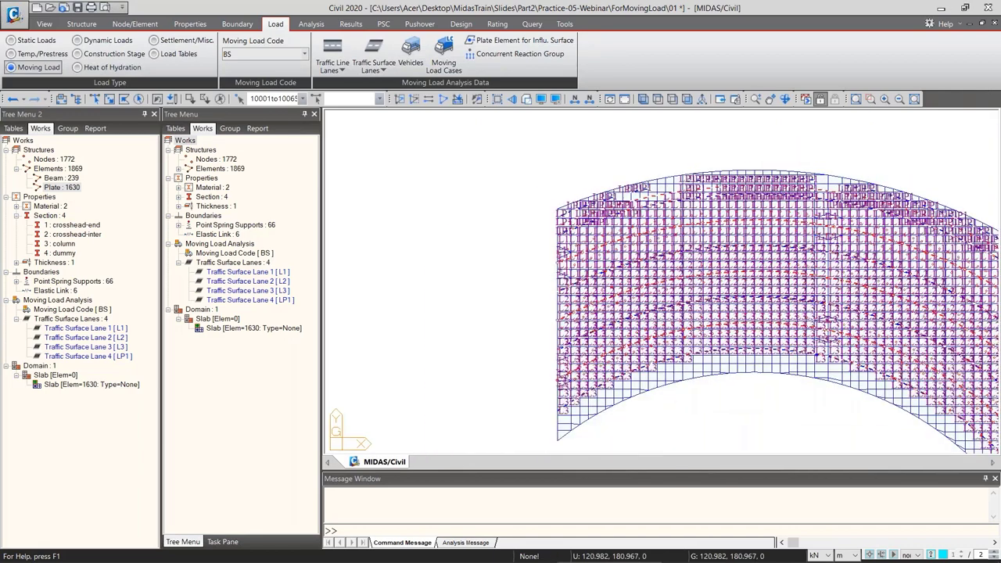
{"action": "scroll", "coordinate": [555, 234], "scroll_direction": "up", "scroll_amount": 1}
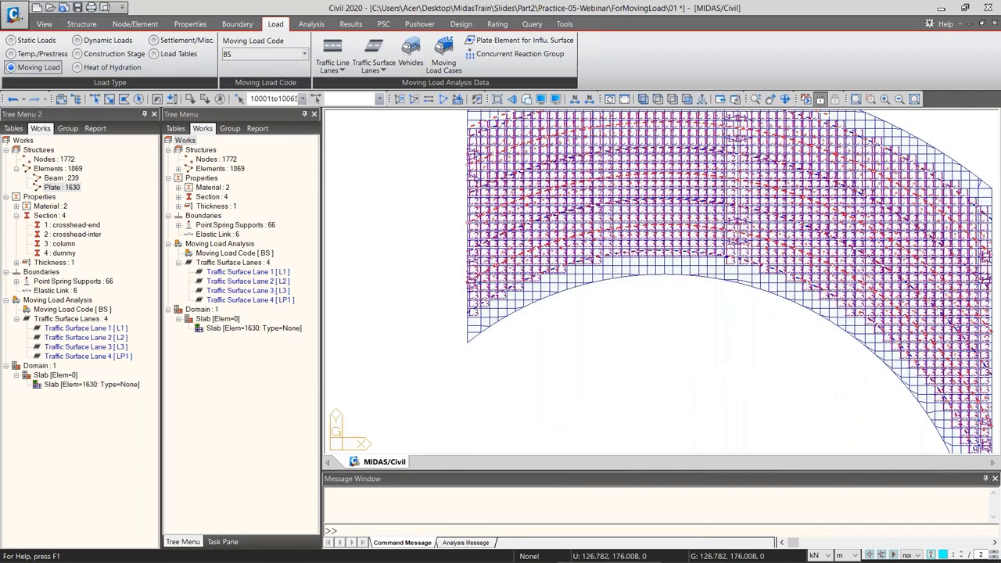
{"action": "scroll", "coordinate": [464, 268], "scroll_direction": "down", "scroll_amount": 1}
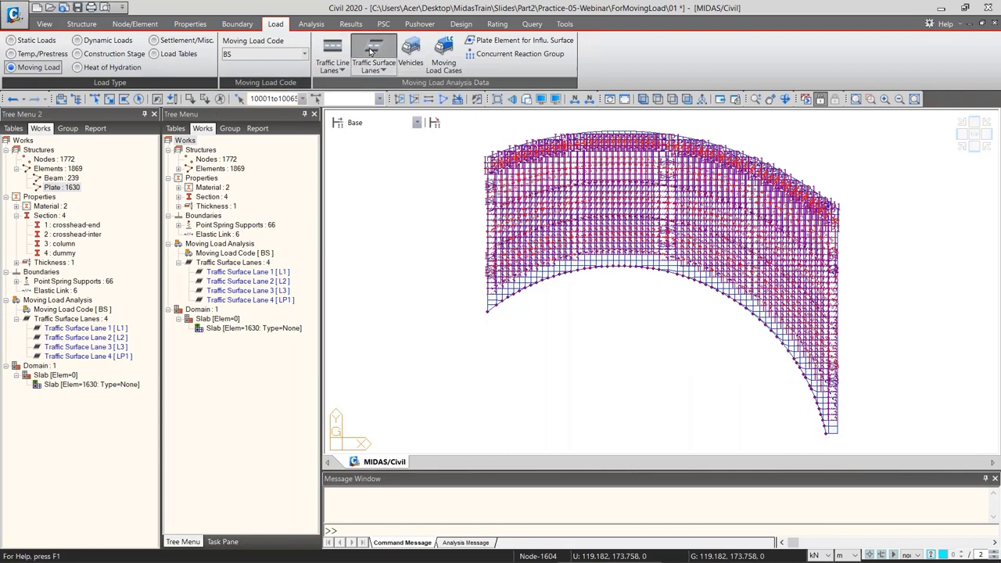
{"action": "mouse_move", "coordinate": [337, 553]}
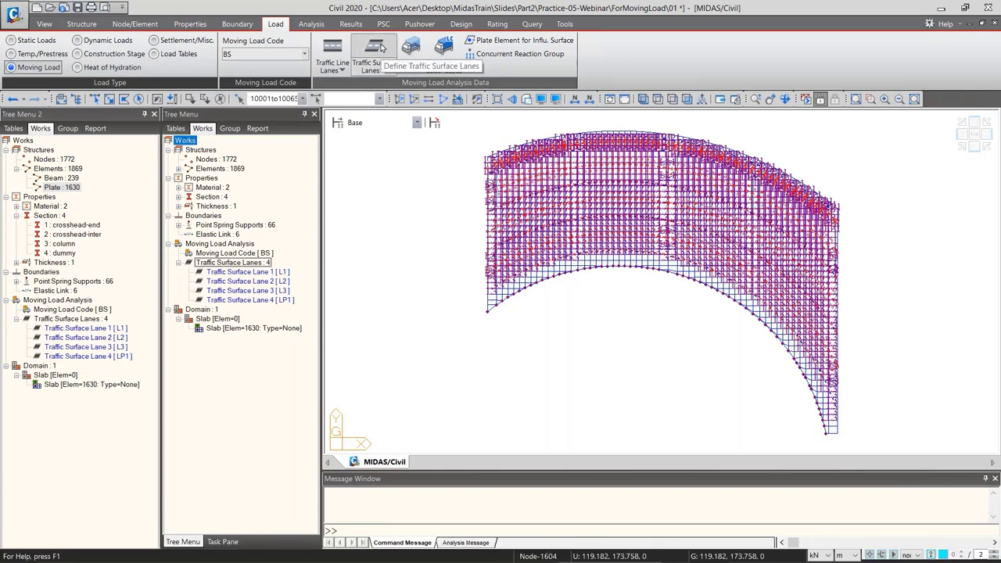
{"action": "right_click", "coordinate": [93, 320]}
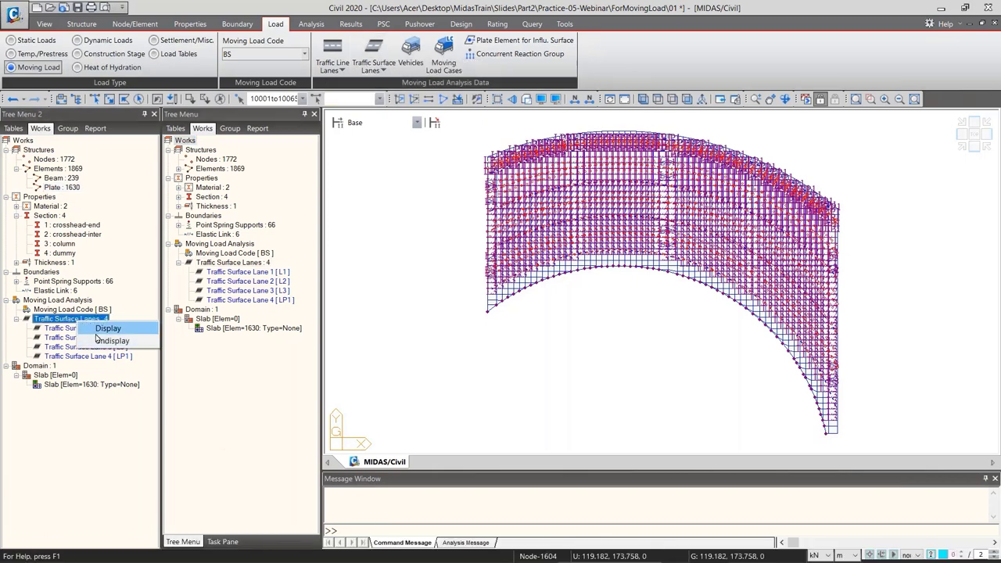
{"action": "left_click", "coordinate": [105, 341]}
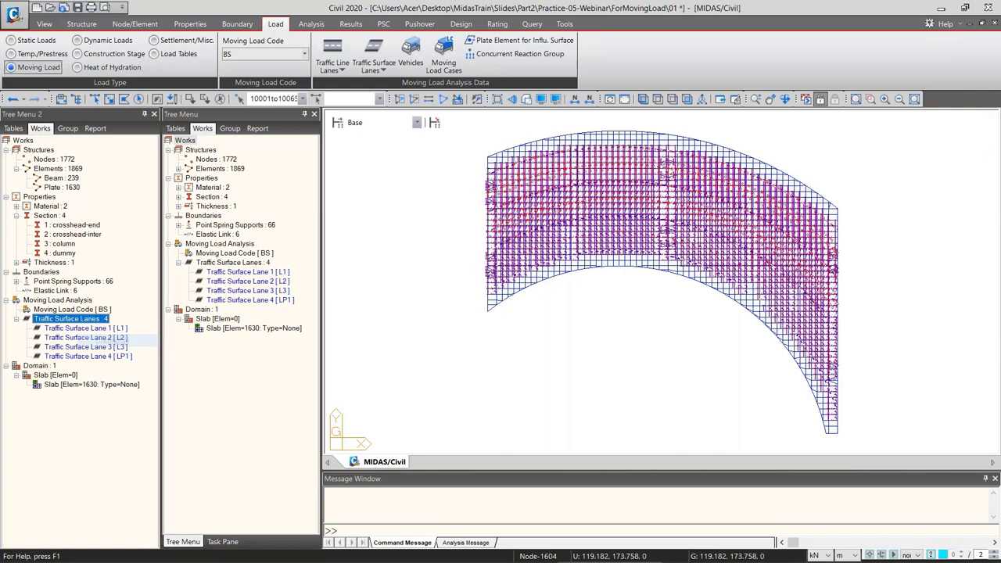
{"action": "right_click", "coordinate": [79, 320]}
{"action": "left_click", "coordinate": [88, 325]}
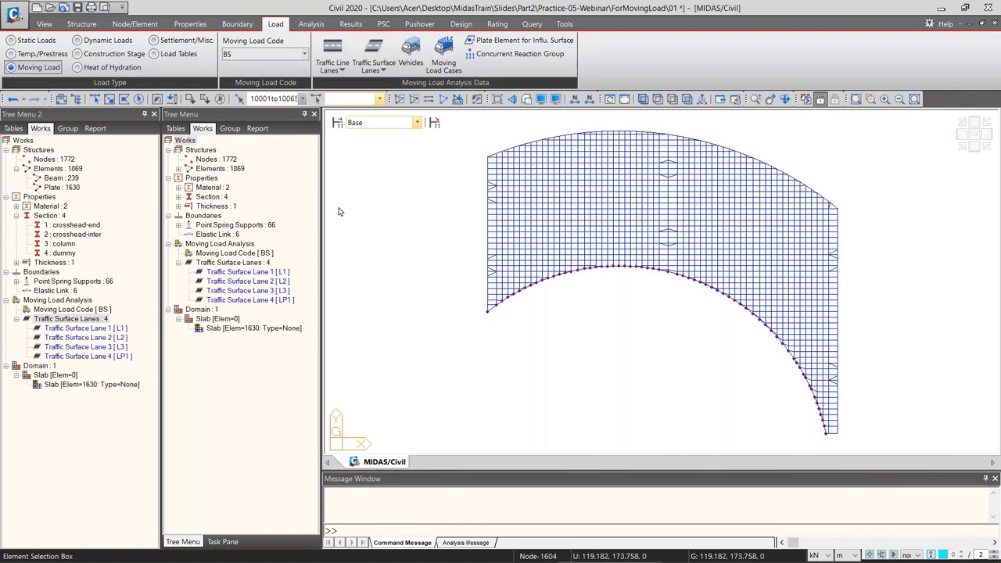
{"action": "left_click", "coordinate": [404, 196]}
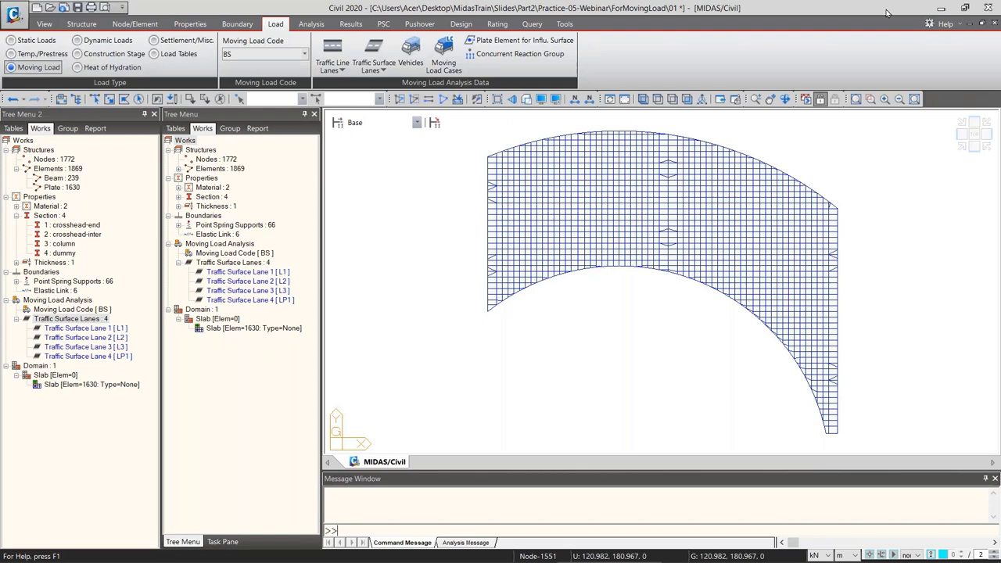
{"action": "left_click", "coordinate": [987, 7]}
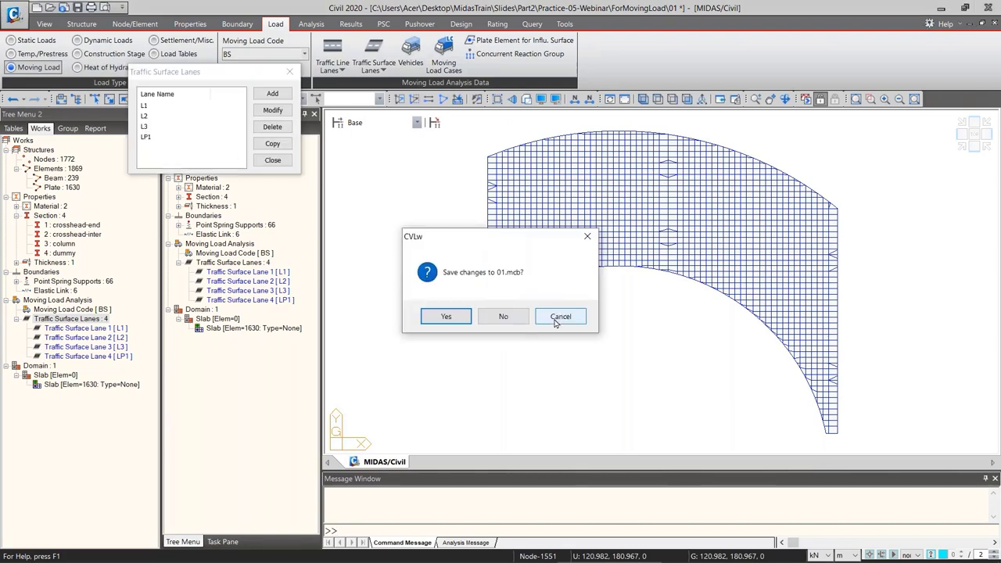
{"action": "left_click", "coordinate": [560, 317]}
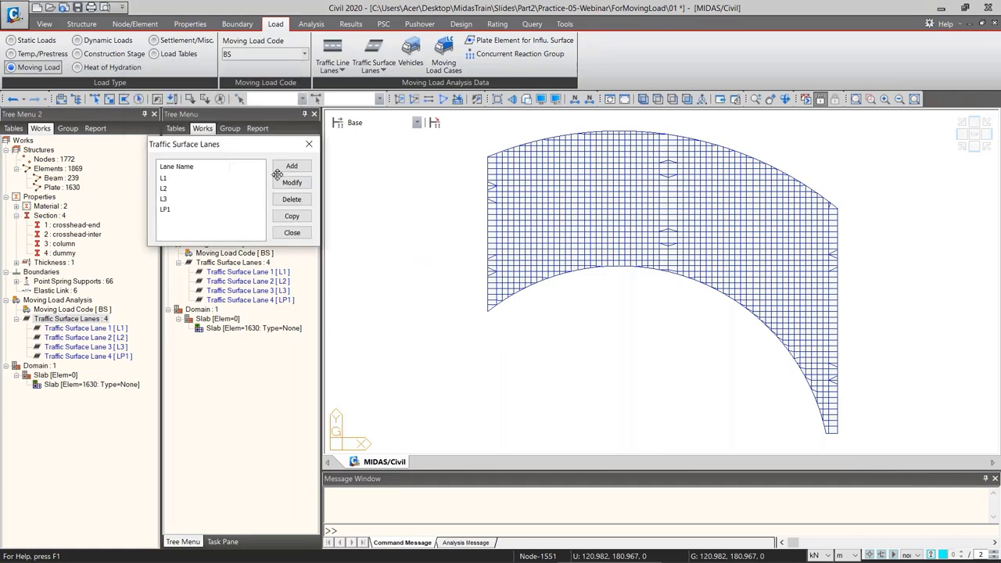
Create traffic surface lane LP2 along nodes 10001to10065 with 1 m lane width, 0.25 m wheel spacing and -1 m offset
{"action": "left_click", "coordinate": [291, 165]}
{"action": "left_click_drag", "start_coordinate": [230, 145], "coordinate": [261, 61]}
{"action": "type", "text": "LP2"}
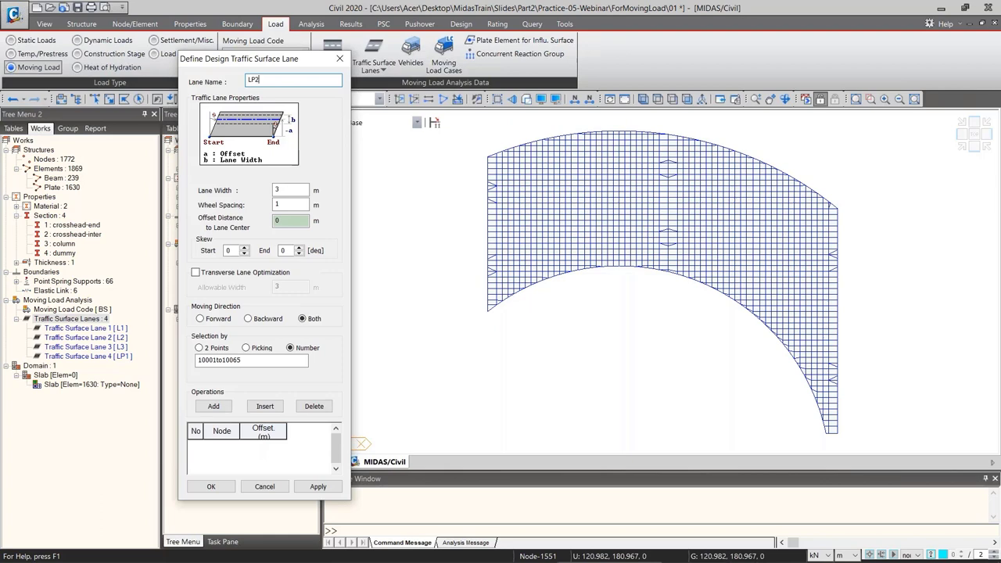
{"action": "double_click", "coordinate": [282, 189]}
{"action": "type", "text": "1"}
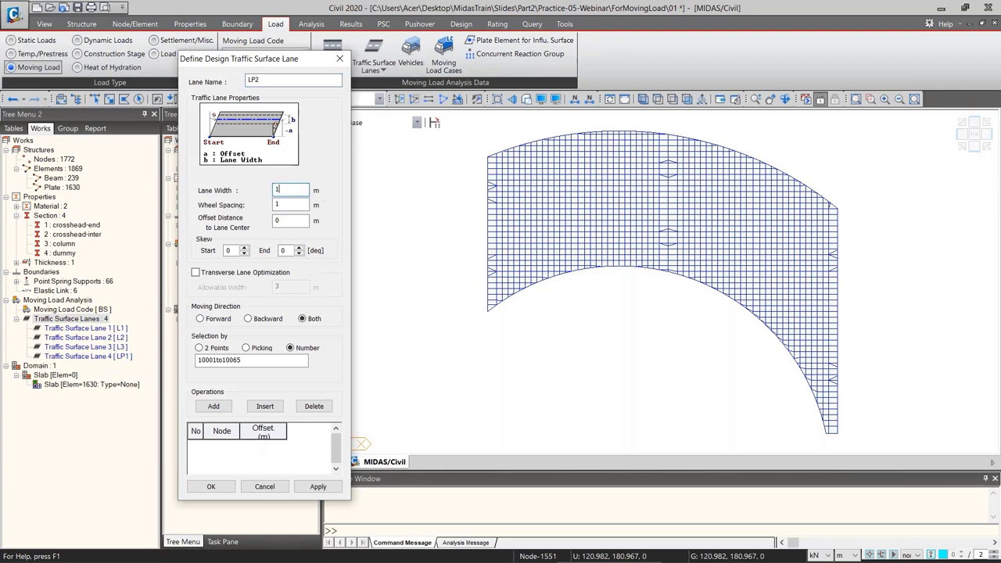
{"action": "key", "text": "Tab"}
{"action": "double_click", "coordinate": [279, 221]}
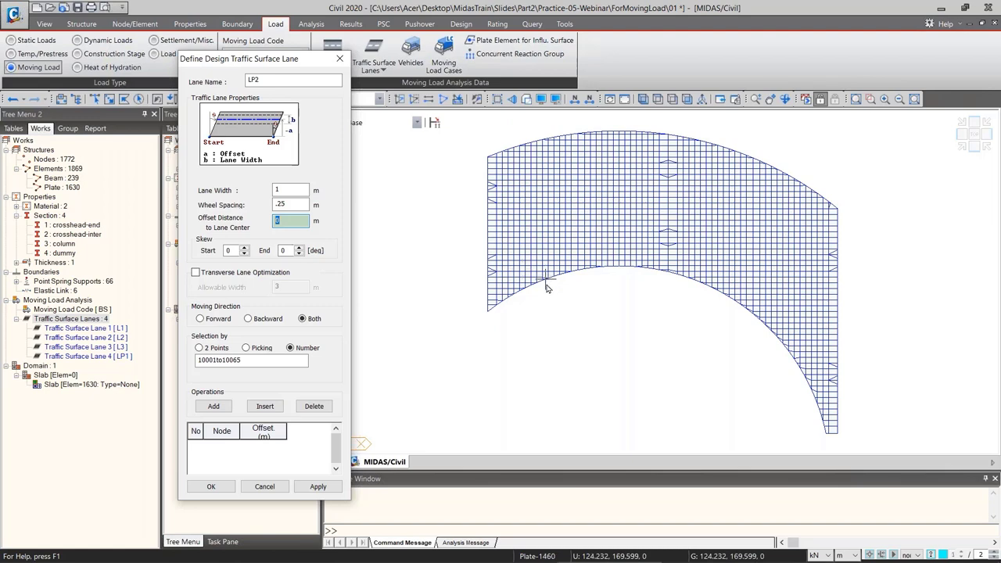
{"action": "type", "text": "-1"}
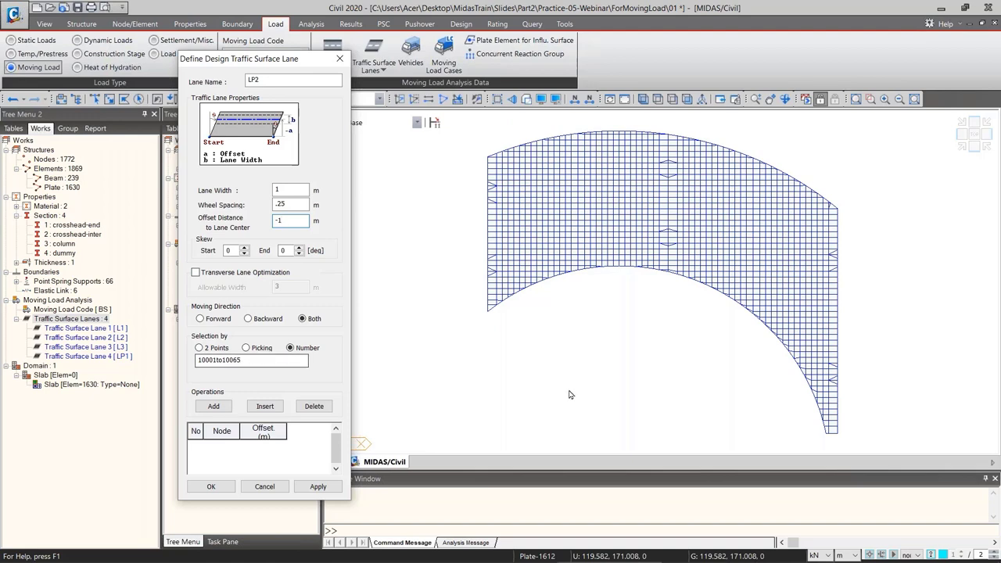
{"action": "left_click", "coordinate": [214, 406]}
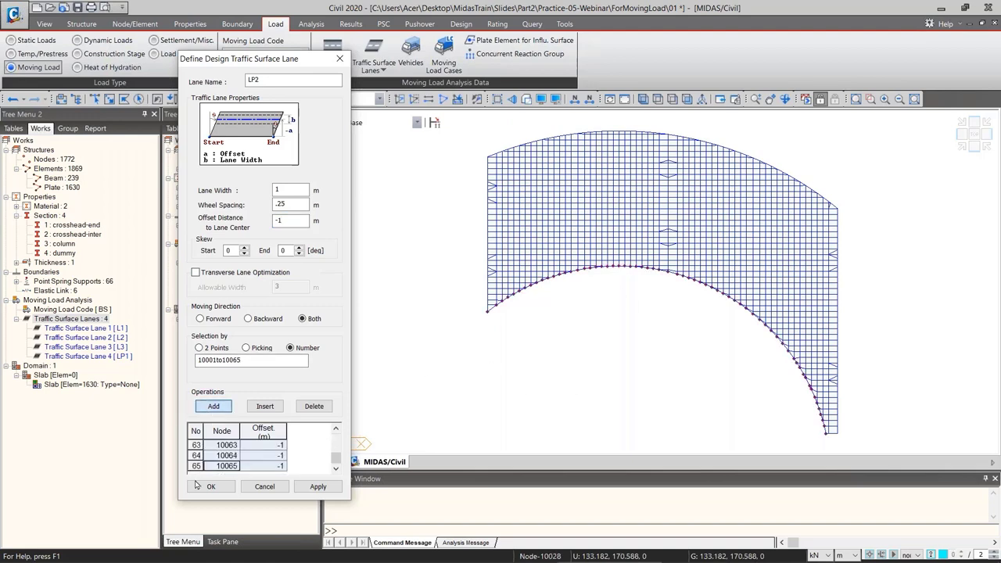
{"action": "left_click", "coordinate": [207, 486]}
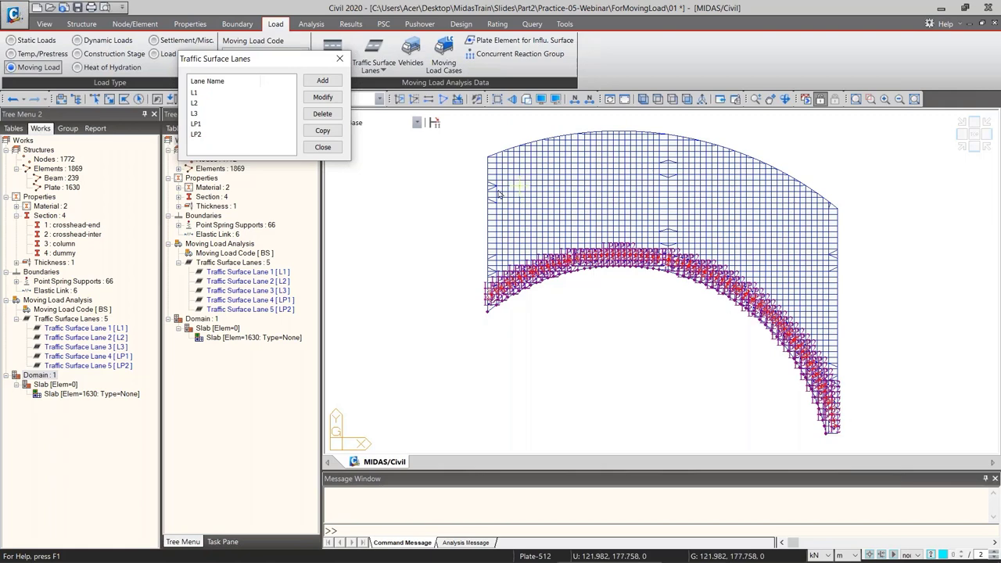
{"action": "left_click", "coordinate": [323, 148]}
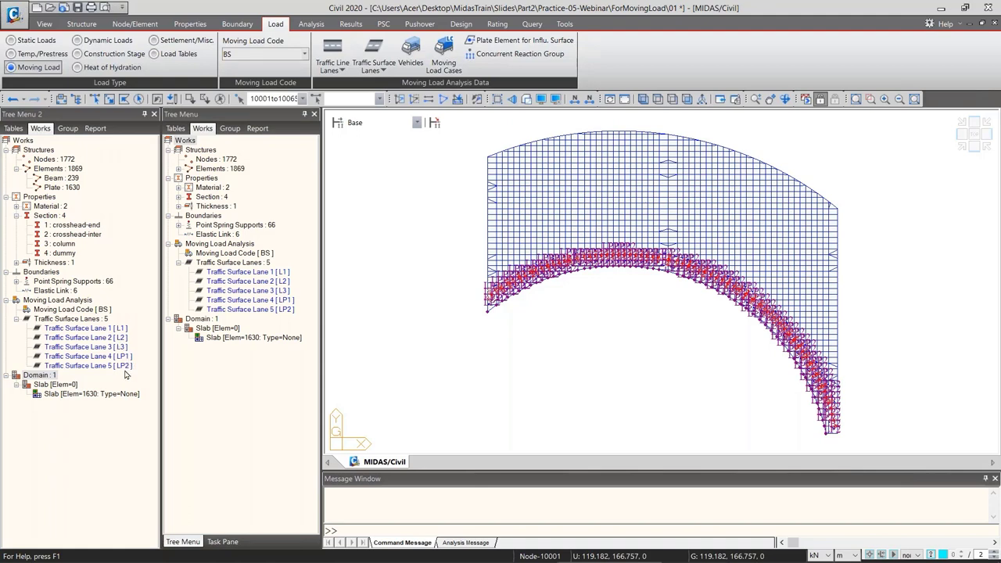
Show all traffic surface lanes together for checking, and return to a clean isometric view of the slab
{"action": "right_click", "coordinate": [93, 322]}
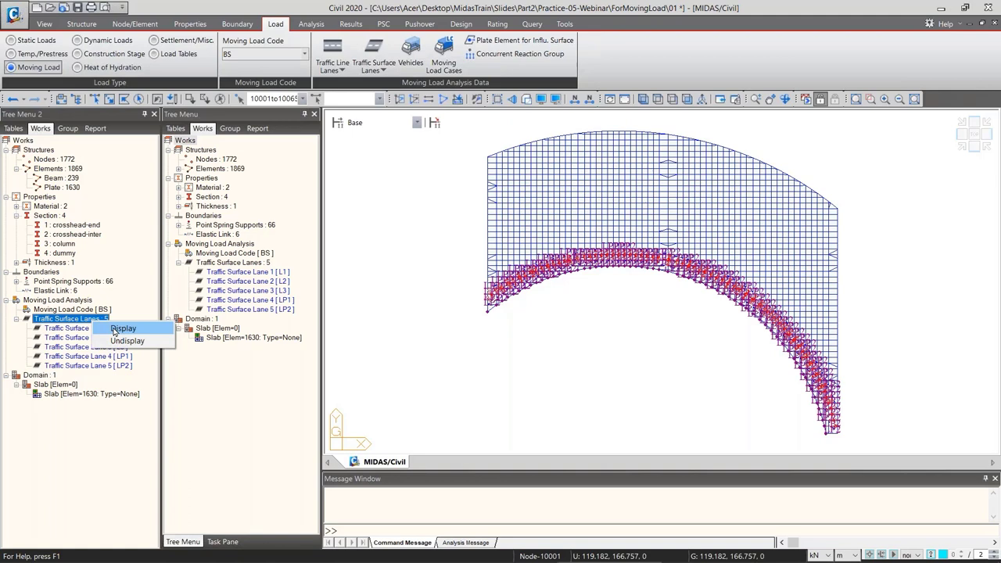
{"action": "left_click", "coordinate": [117, 328]}
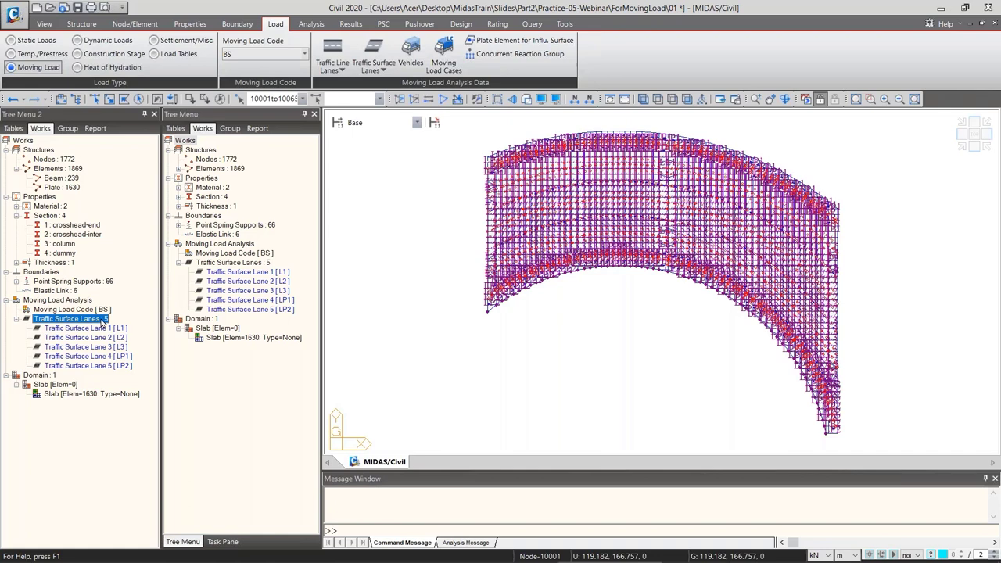
{"action": "right_click", "coordinate": [102, 321]}
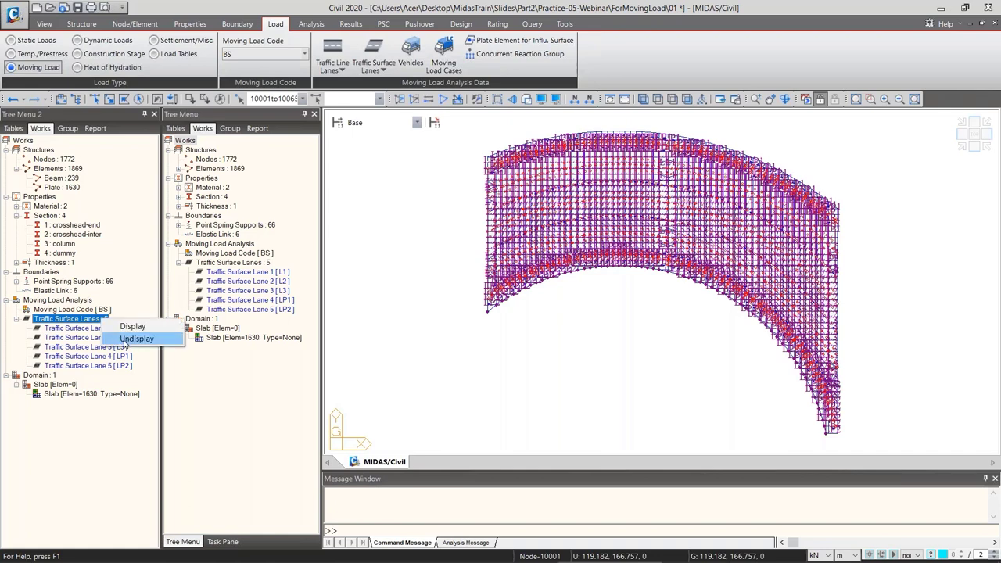
{"action": "left_click", "coordinate": [125, 343]}
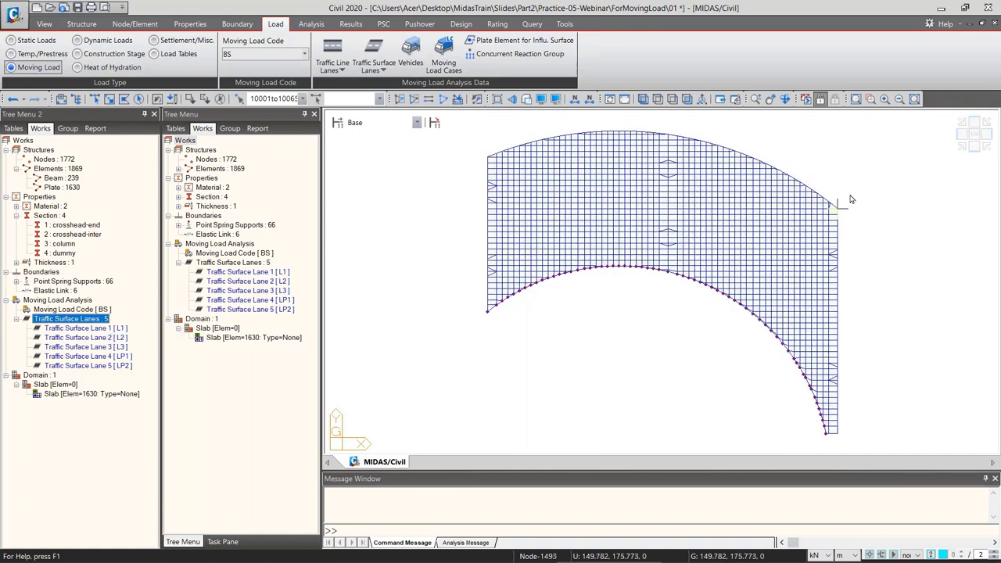
{"action": "left_click", "coordinate": [964, 148]}
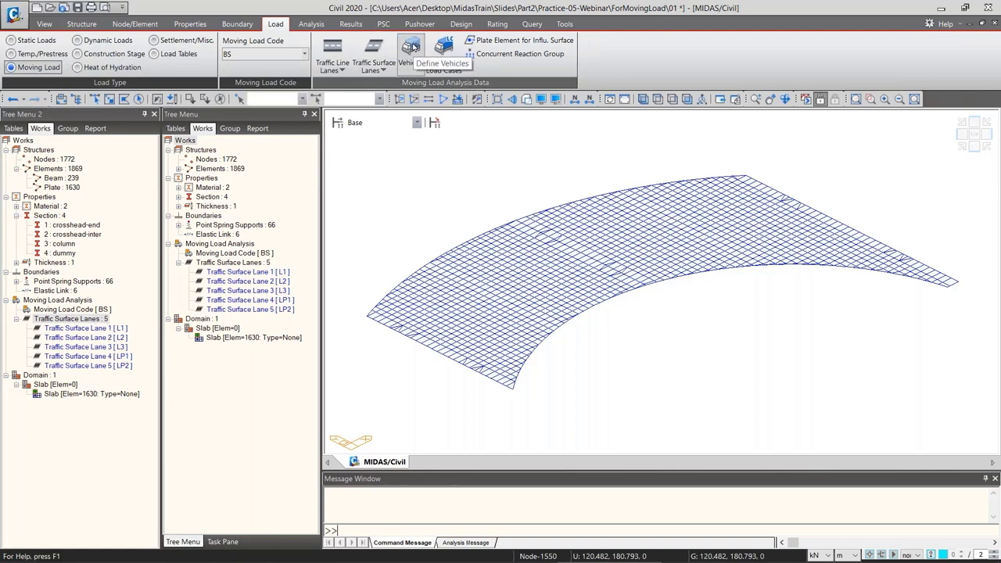
Start a standard vehicle definition under BD37/01 Standard Load with the HA & HB(Auto) vehicular load type
{"action": "left_click", "coordinate": [412, 47]}
{"action": "left_click_drag", "start_coordinate": [165, 37], "coordinate": [272, 118]}
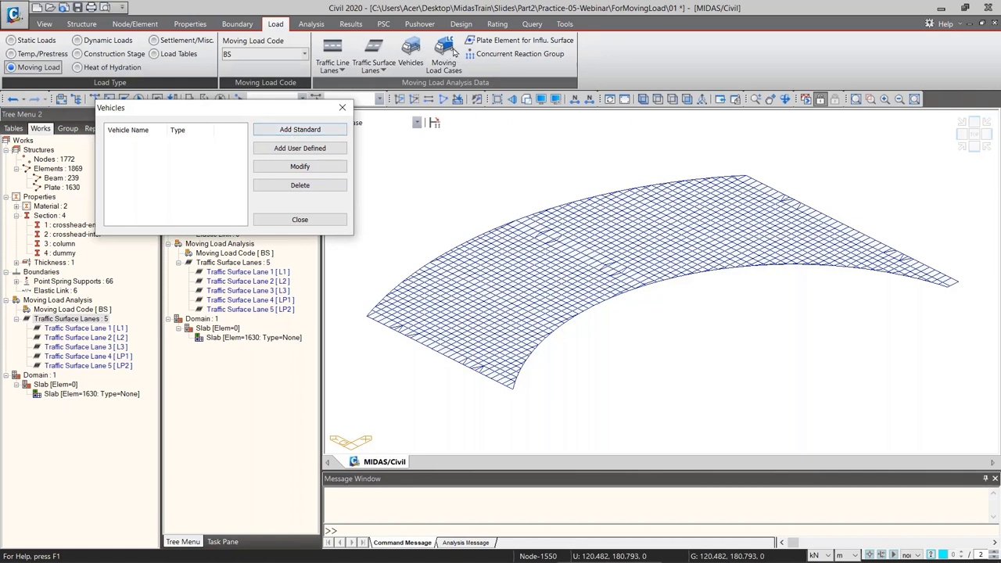
{"action": "left_click", "coordinate": [284, 133]}
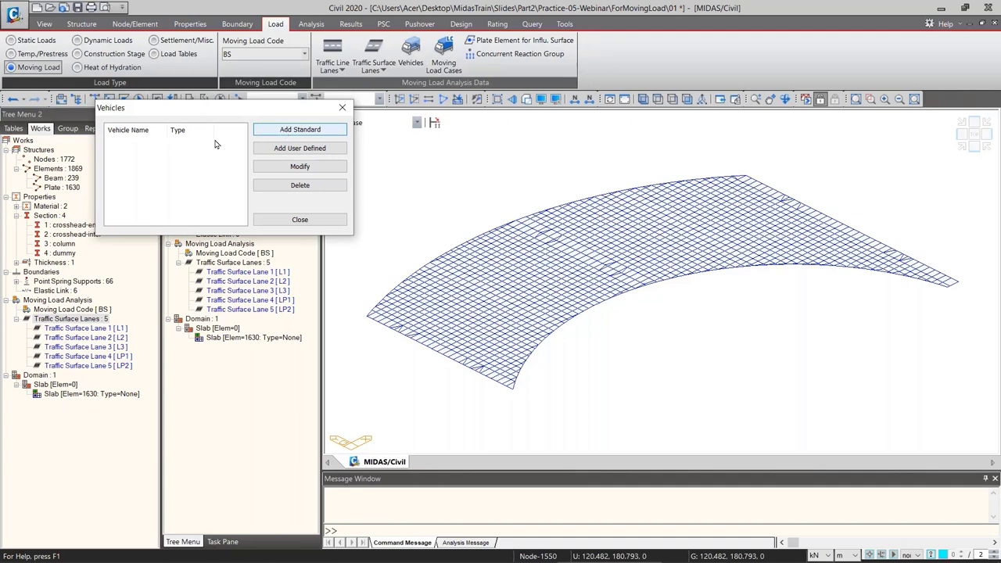
{"action": "left_click", "coordinate": [294, 137]}
{"action": "left_click_drag", "start_coordinate": [419, 12], "coordinate": [298, 49]}
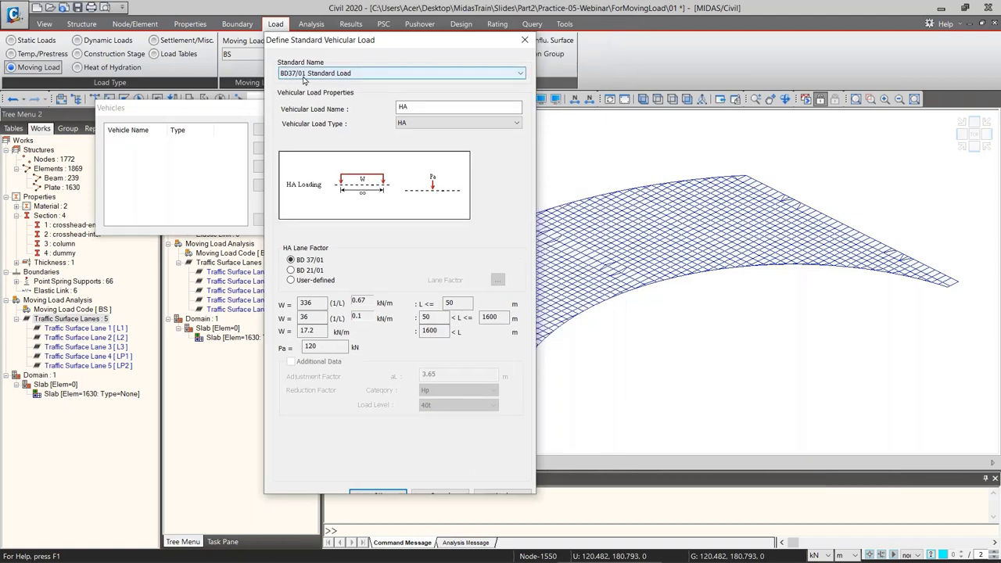
{"action": "left_click", "coordinate": [410, 109]}
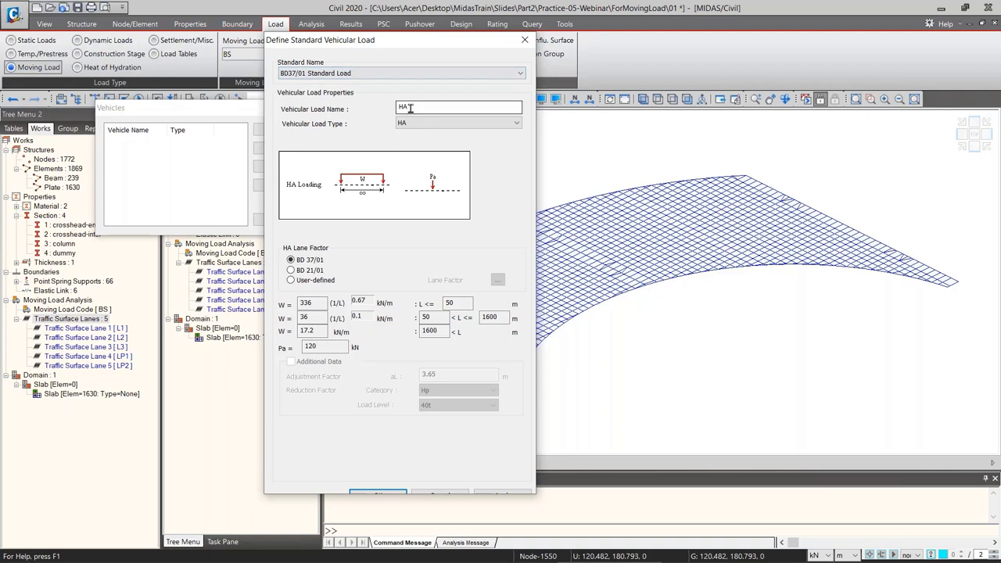
{"action": "left_click", "coordinate": [466, 125]}
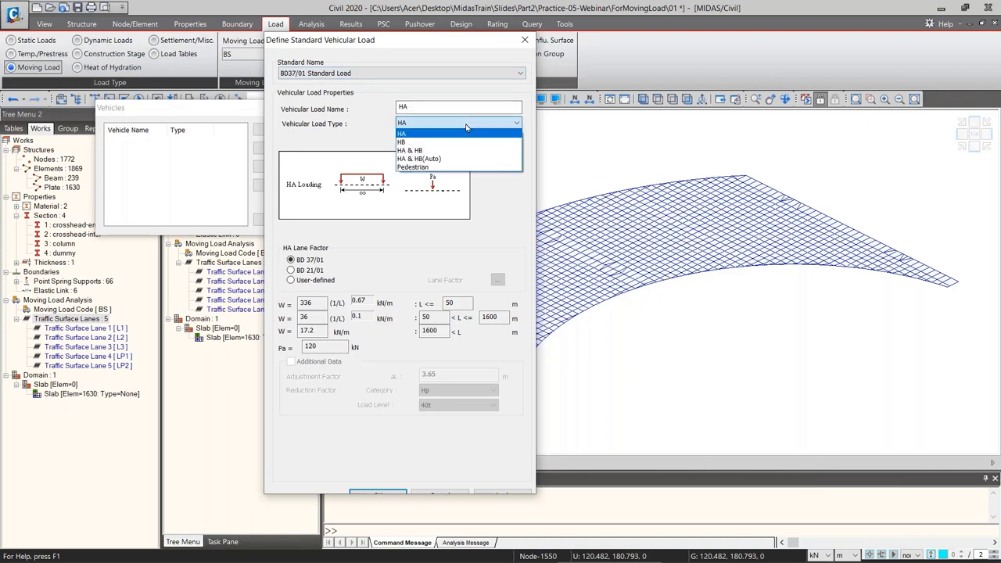
{"action": "left_click", "coordinate": [434, 159]}
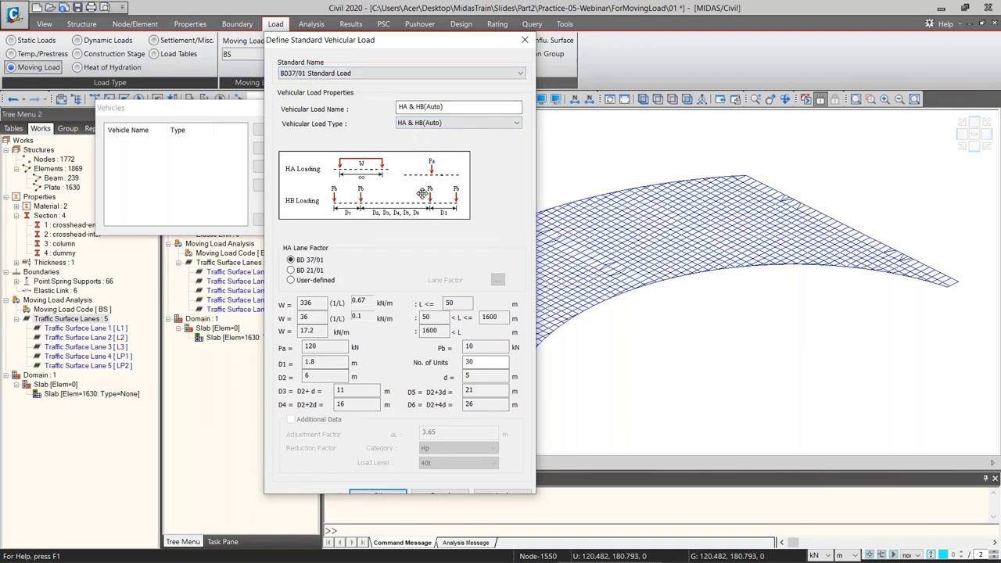
{"action": "left_click_drag", "start_coordinate": [341, 40], "coordinate": [242, 40]}
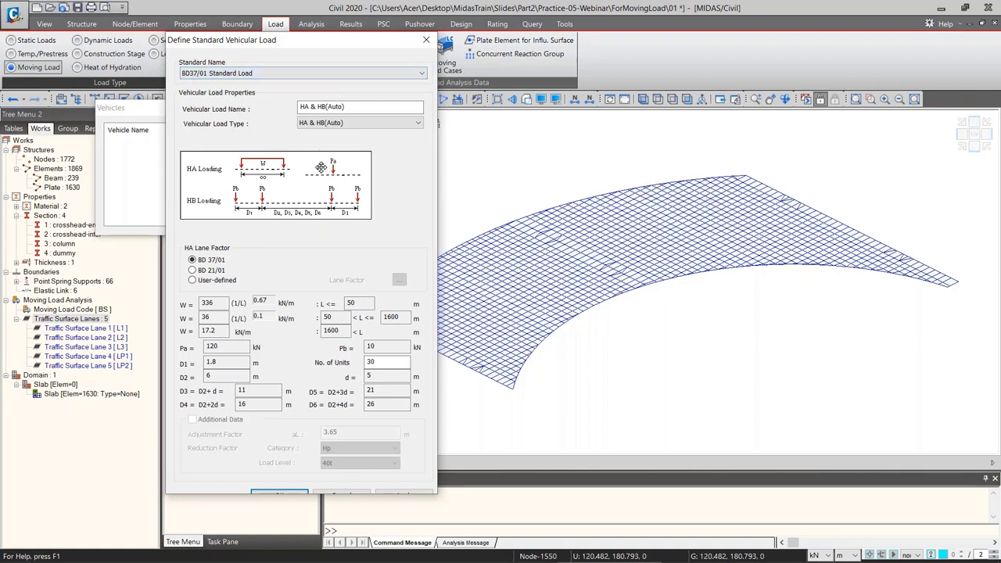
Name the vehicular load HA & HB30(Auto) and add it to the vehicle list
{"action": "left_click", "coordinate": [320, 107]}
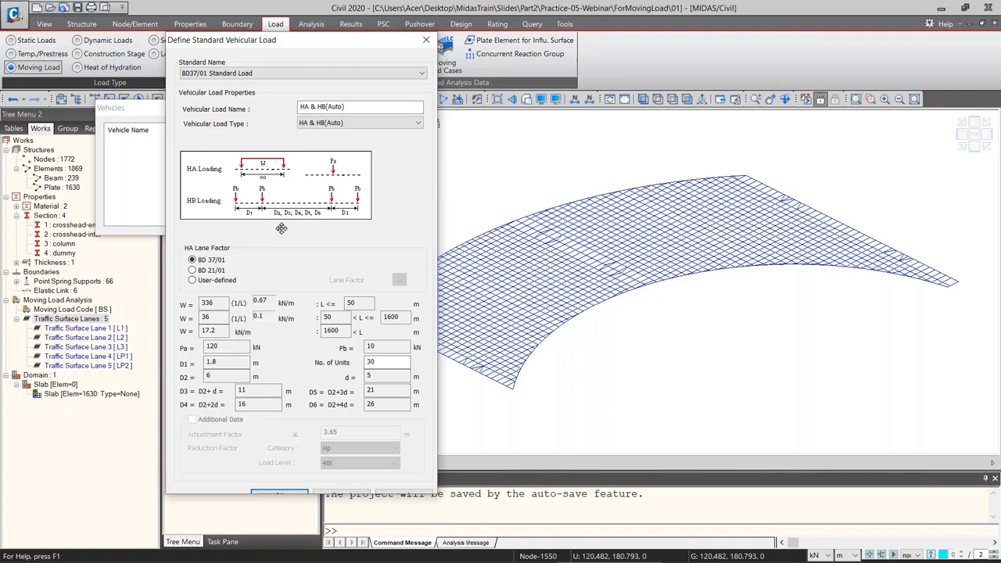
{"action": "left_click_drag", "start_coordinate": [383, 362], "coordinate": [350, 362]}
{"action": "left_click_drag", "start_coordinate": [389, 361], "coordinate": [358, 363]}
{"action": "left_click", "coordinate": [326, 107]}
{"action": "type", "text": "30"}
{"action": "left_click", "coordinate": [284, 496]}
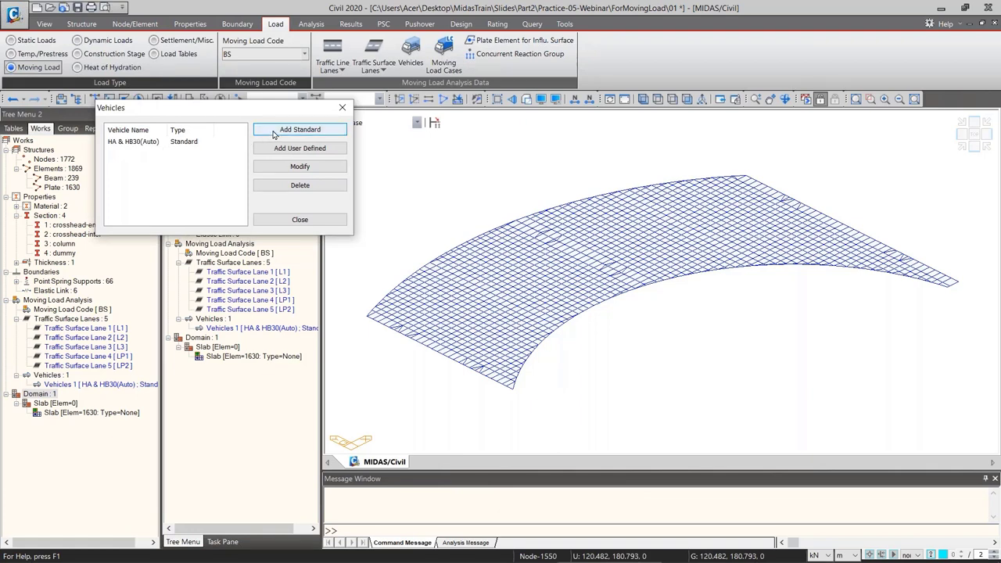
Add a BD37/01 standard vehicle of the Pedestrian load type, named Pedestrian, to the vehicle list
{"action": "left_click", "coordinate": [143, 143]}
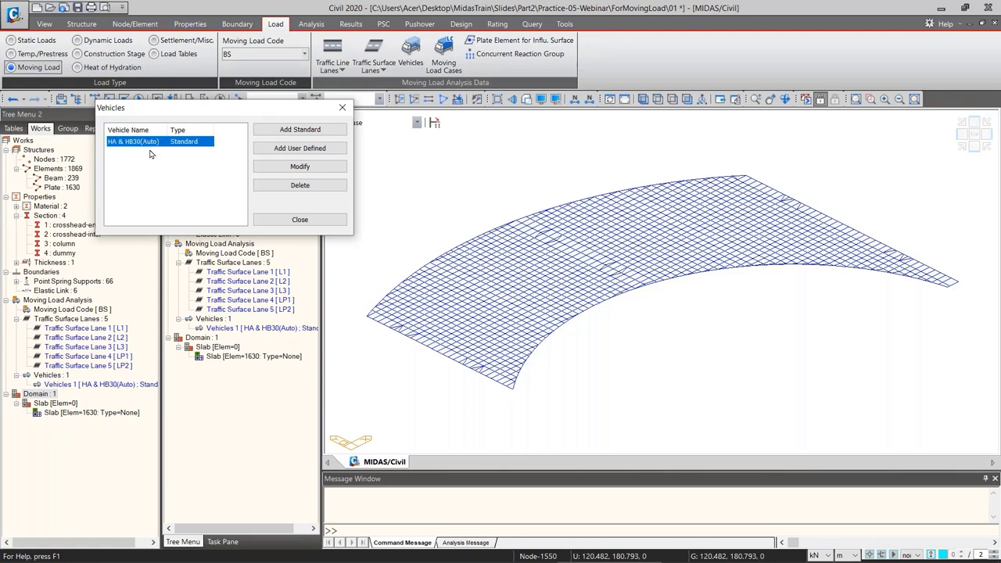
{"action": "left_click", "coordinate": [283, 130]}
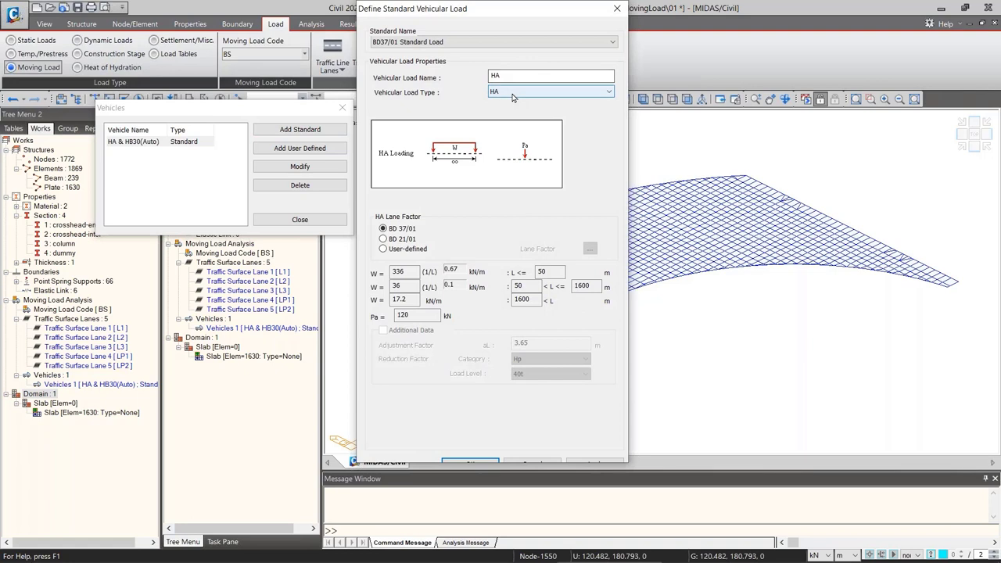
{"action": "left_click", "coordinate": [512, 93]}
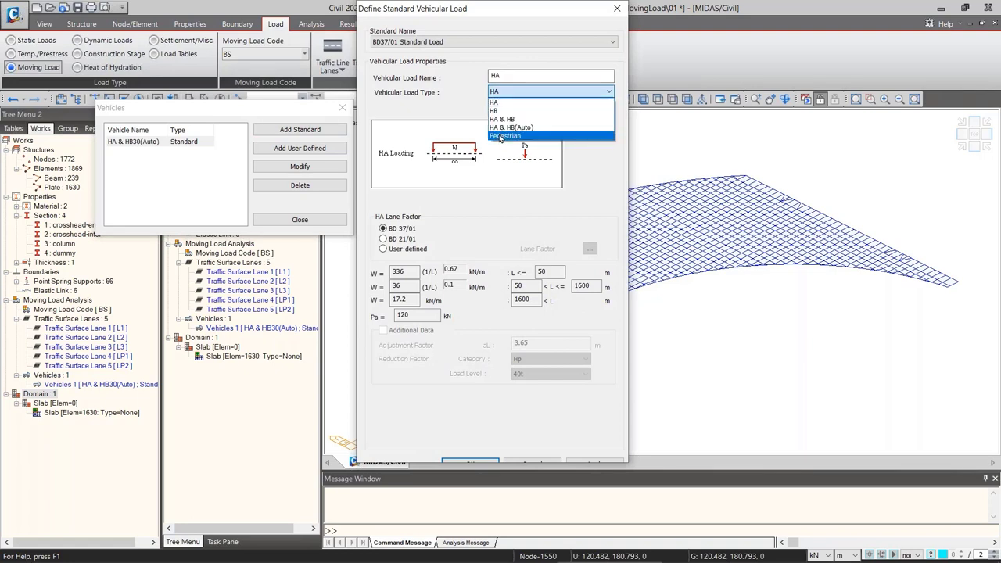
{"action": "left_click", "coordinate": [500, 136]}
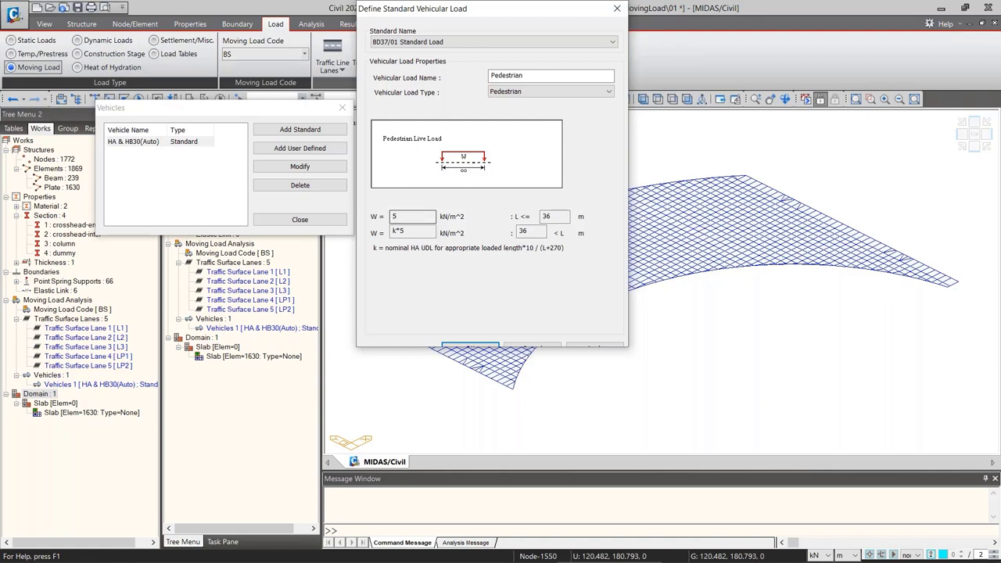
{"action": "double_click", "coordinate": [393, 217]}
{"action": "left_click", "coordinate": [478, 350]}
Check the HA & HB30(Auto) and Pedestrian entries in the vehicle list, and close the vehicle definitions
{"action": "left_click", "coordinate": [133, 142]}
{"action": "left_click", "coordinate": [134, 152]}
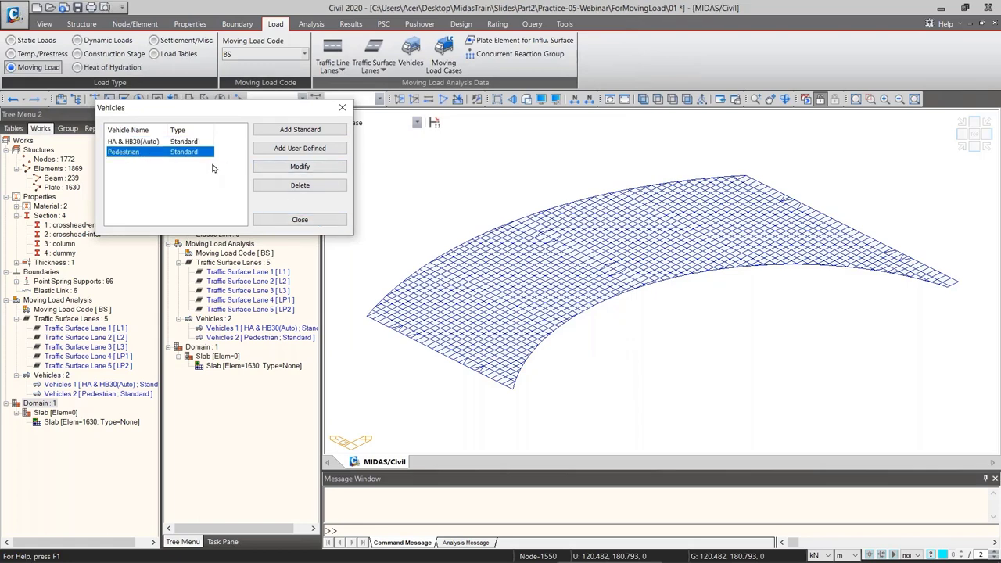
{"action": "left_click", "coordinate": [137, 143]}
{"action": "left_click", "coordinate": [136, 154]}
{"action": "left_click", "coordinate": [143, 141]}
{"action": "left_click", "coordinate": [140, 152]}
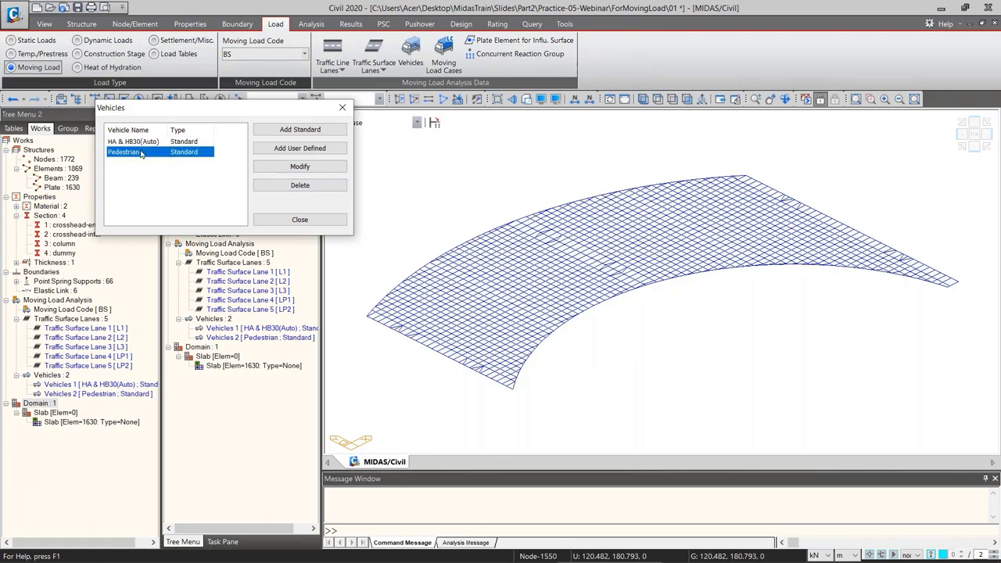
{"action": "left_click", "coordinate": [301, 222]}
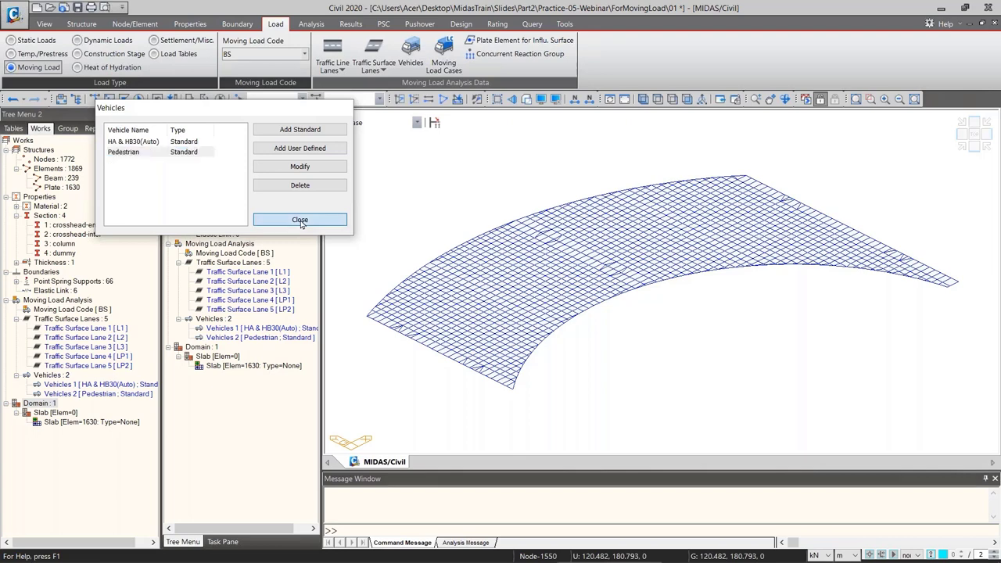
{"action": "left_click", "coordinate": [300, 221]}
{"action": "left_click", "coordinate": [98, 393]}
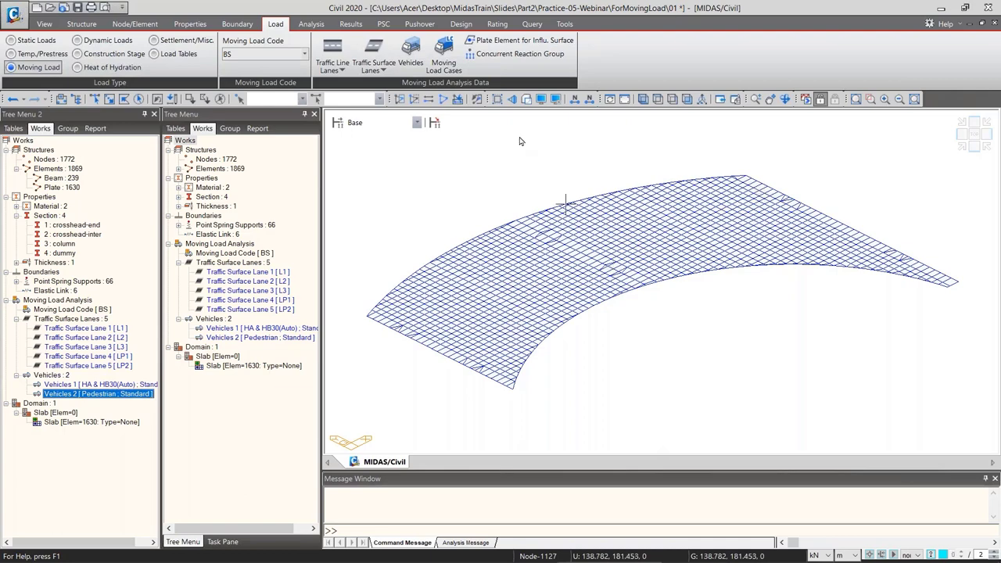
Start a moving load case named HA&HB30 with Auto Live Load Combination enabled and Combination 1 as the combination of loads
{"action": "left_click", "coordinate": [447, 54]}
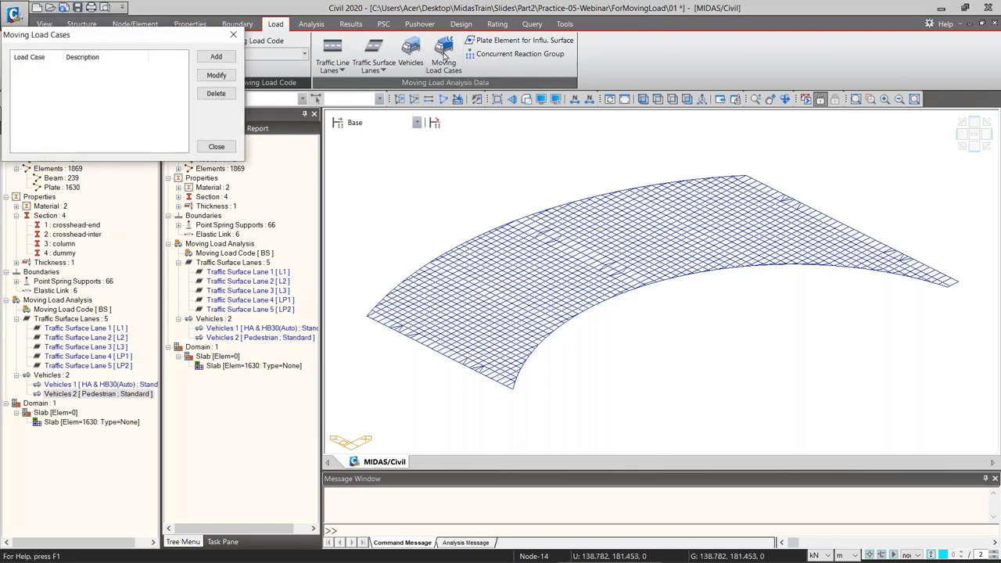
{"action": "left_click_drag", "start_coordinate": [138, 38], "coordinate": [268, 112]}
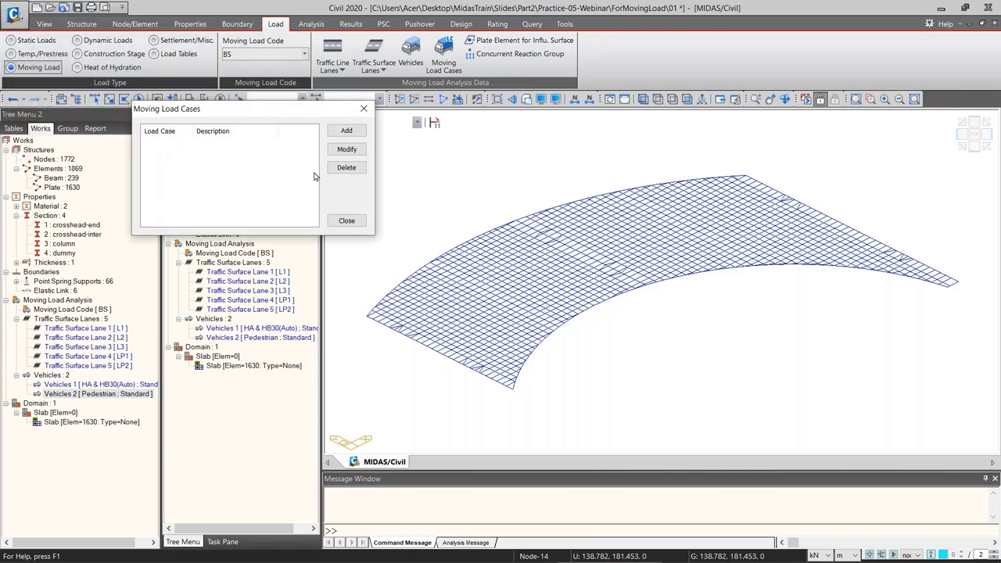
{"action": "left_click", "coordinate": [347, 131]}
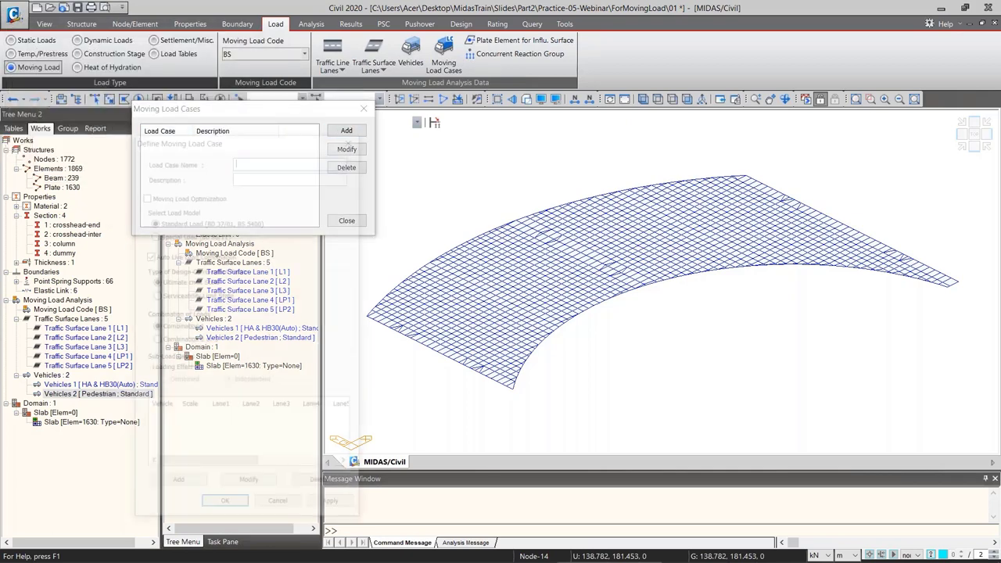
{"action": "left_click_drag", "start_coordinate": [270, 141], "coordinate": [295, 100]}
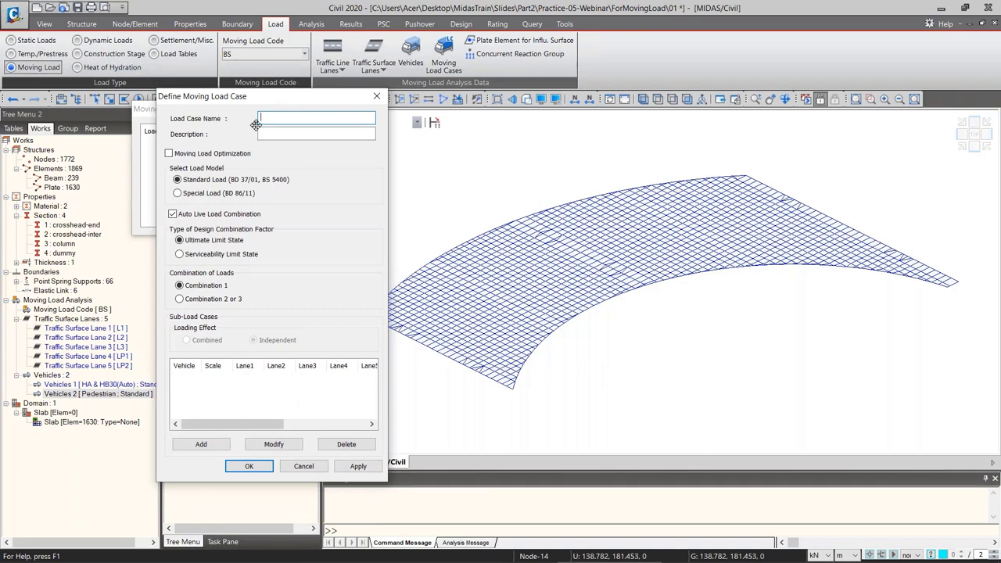
{"action": "type", "text": "HA&HB30"}
{"action": "left_click", "coordinate": [171, 214]}
{"action": "left_click", "coordinate": [172, 215]}
{"action": "left_click", "coordinate": [173, 215]}
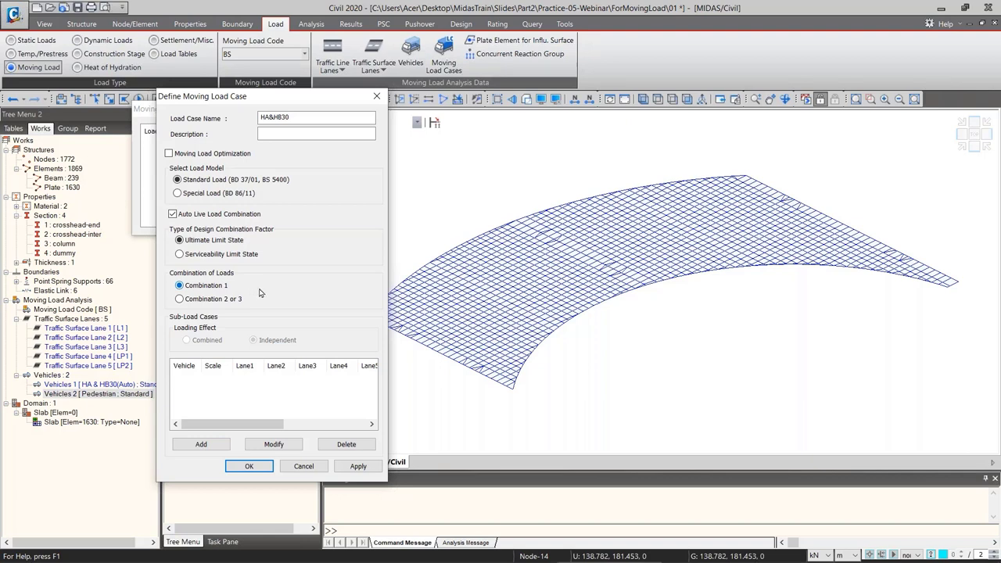
{"action": "left_click", "coordinate": [291, 118]}
{"action": "double_click", "coordinate": [290, 119]}
Start a sub-load case with 3 loaded lanes and the HA & HB30(Auto) vehicle
{"action": "left_click", "coordinate": [201, 444]}
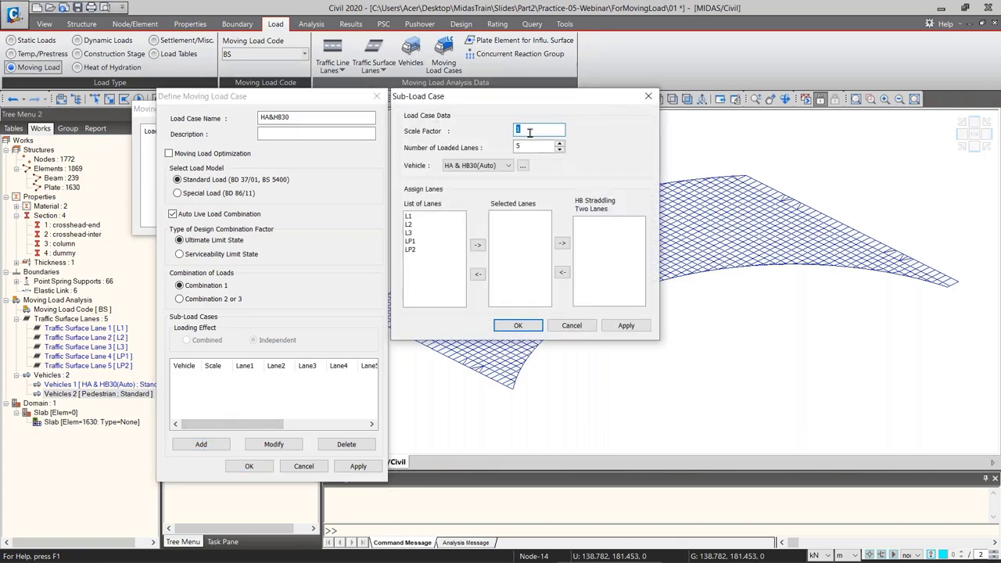
{"action": "double_click", "coordinate": [530, 145]}
{"action": "type", "text": "3"}
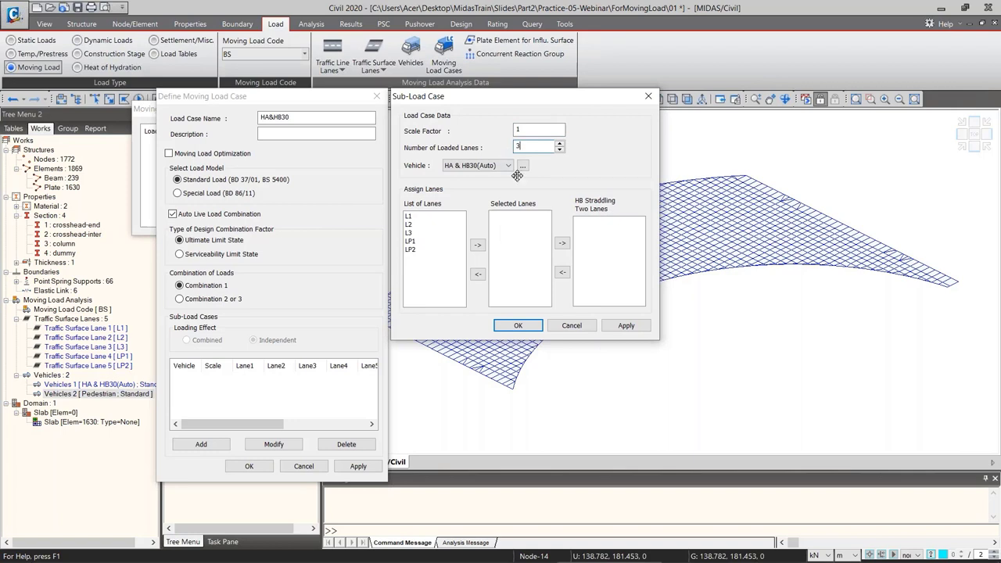
{"action": "left_click", "coordinate": [467, 167]}
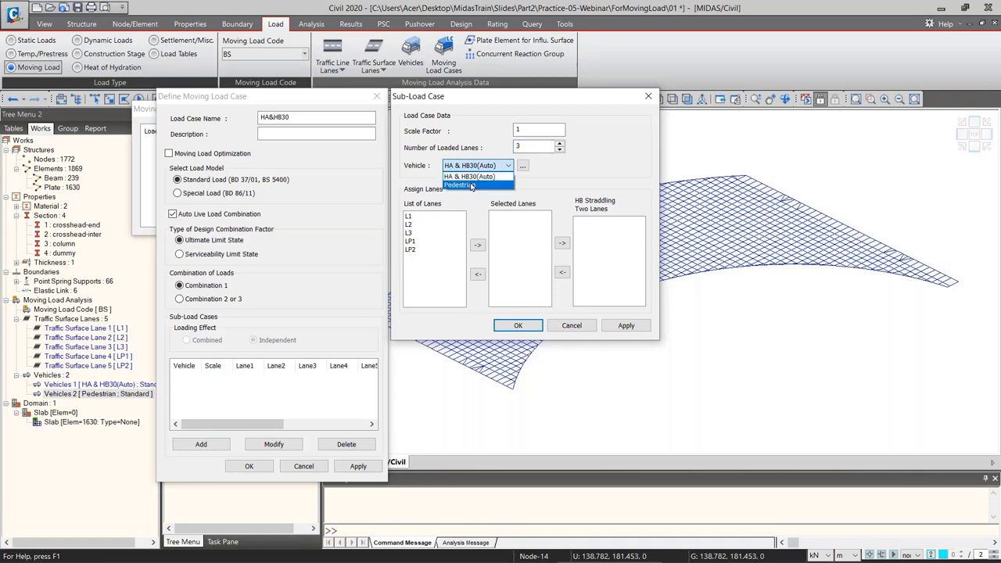
{"action": "left_click", "coordinate": [474, 177]}
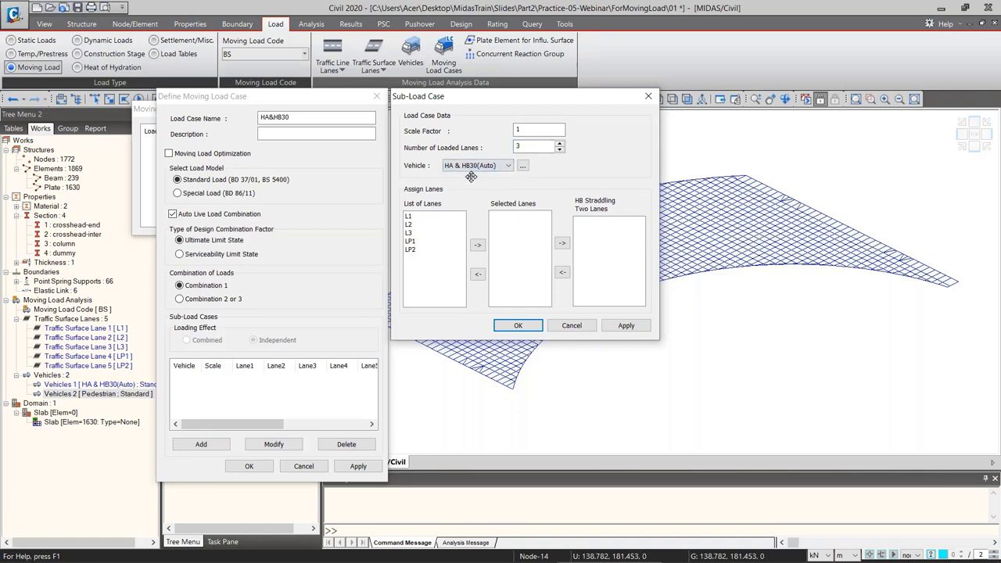
Assign lanes L1, L2 and L3 to the HA & HB30(Auto) sub-load case
{"action": "left_click", "coordinate": [412, 218]}
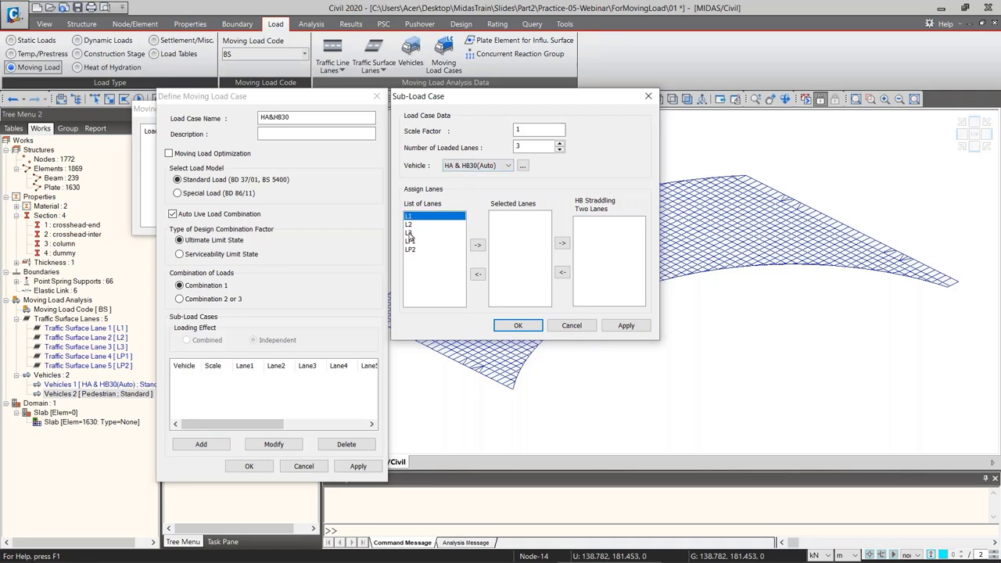
{"action": "left_click", "coordinate": [410, 233], "text": "shift"}
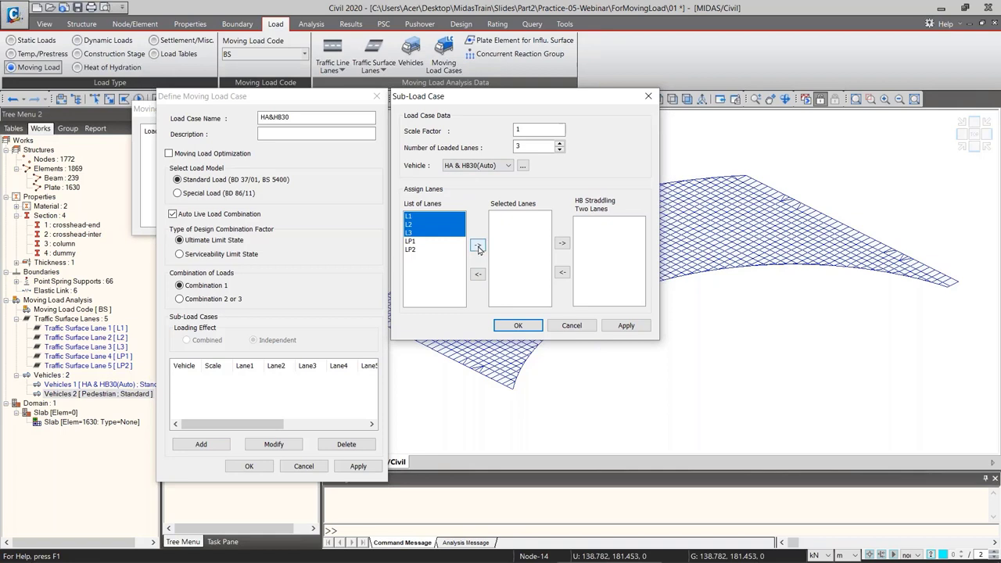
{"action": "left_click", "coordinate": [477, 247]}
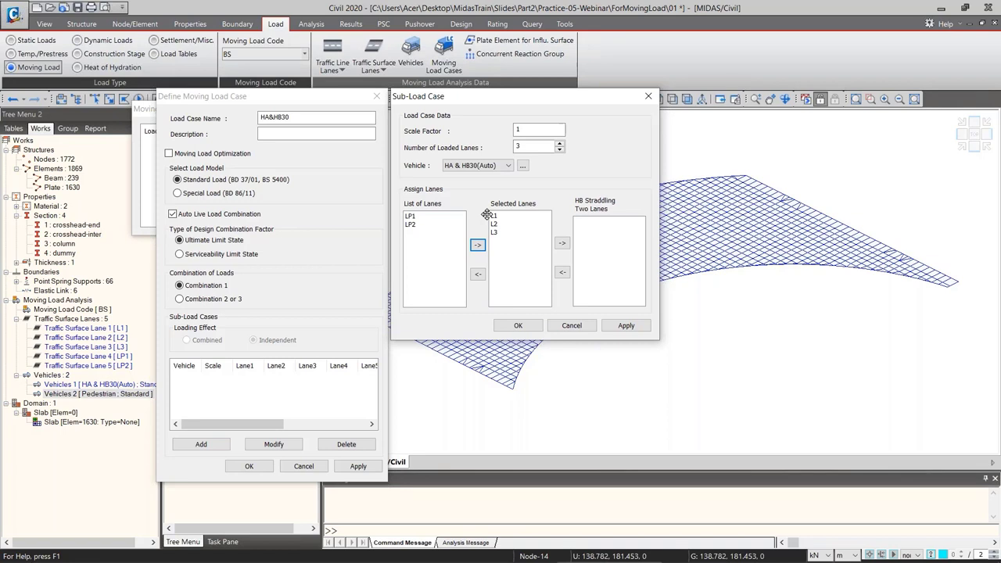
{"action": "left_click", "coordinate": [484, 174]}
Define L1 : L2 and L2 : L3 as HB straddling lane pairs and confirm the HA&HB30 moving load case
{"action": "left_click", "coordinate": [495, 216]}
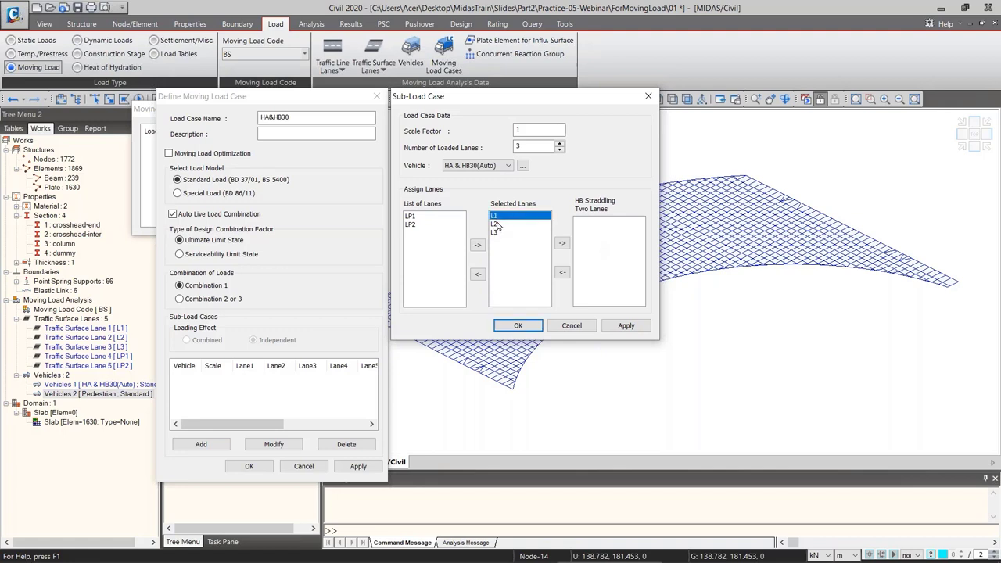
{"action": "left_click", "coordinate": [495, 224], "text": "shift"}
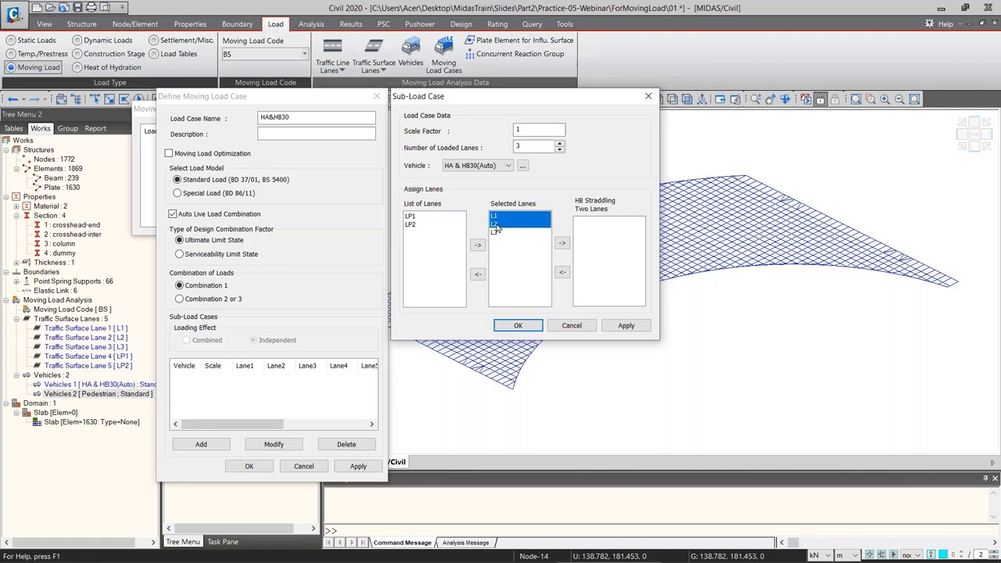
{"action": "left_click_drag", "start_coordinate": [498, 224], "coordinate": [559, 231]}
{"action": "left_click", "coordinate": [561, 243]}
{"action": "left_click", "coordinate": [501, 224]}
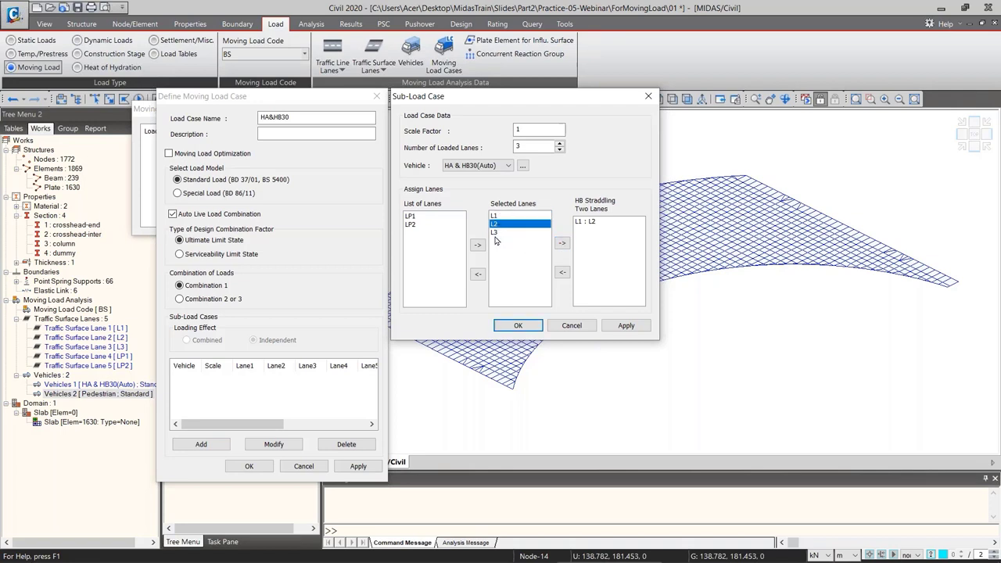
{"action": "left_click", "coordinate": [496, 234], "text": "shift"}
{"action": "left_click", "coordinate": [561, 243]}
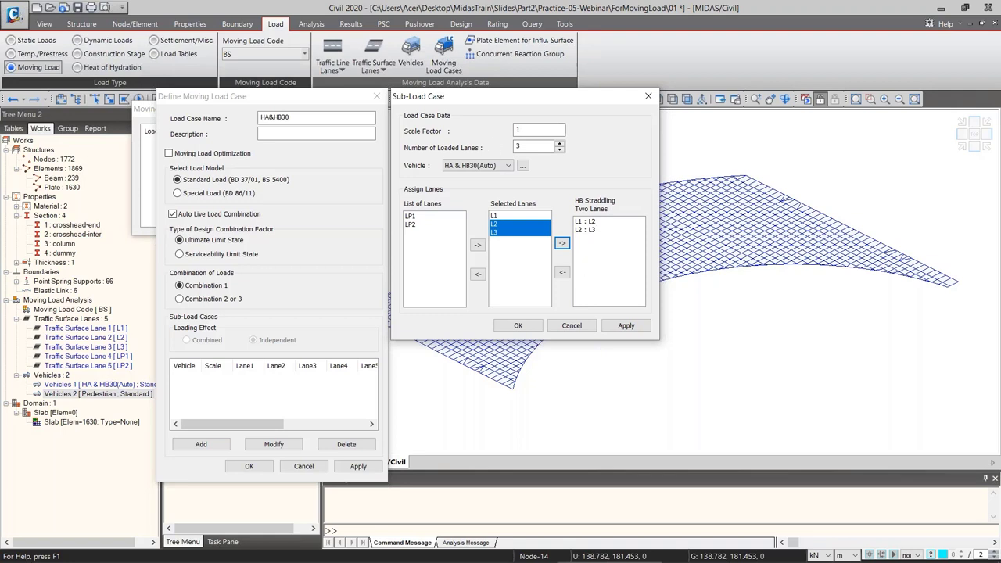
{"action": "left_click", "coordinate": [519, 326]}
{"action": "left_click_drag", "start_coordinate": [201, 365], "coordinate": [238, 362]}
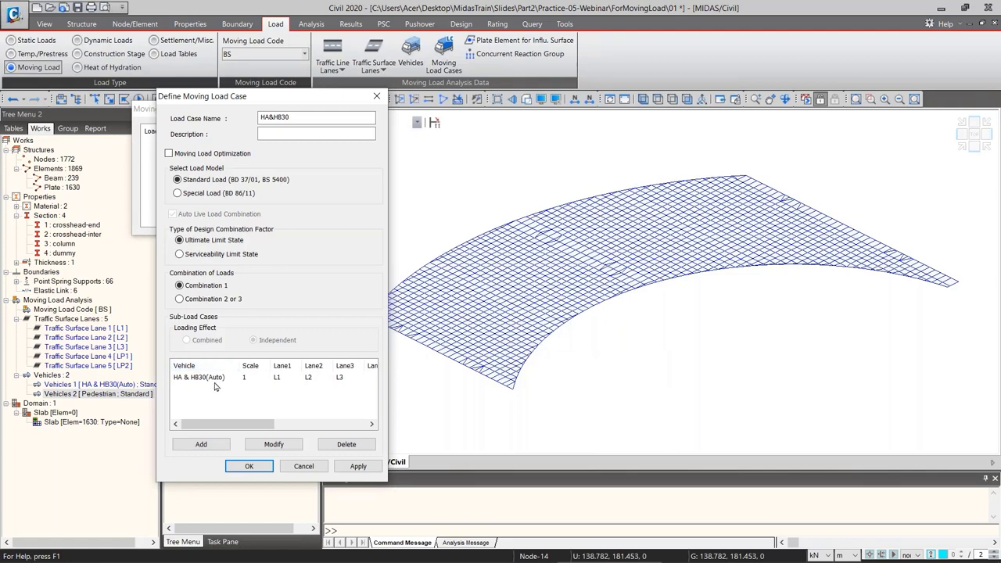
{"action": "left_click", "coordinate": [248, 466]}
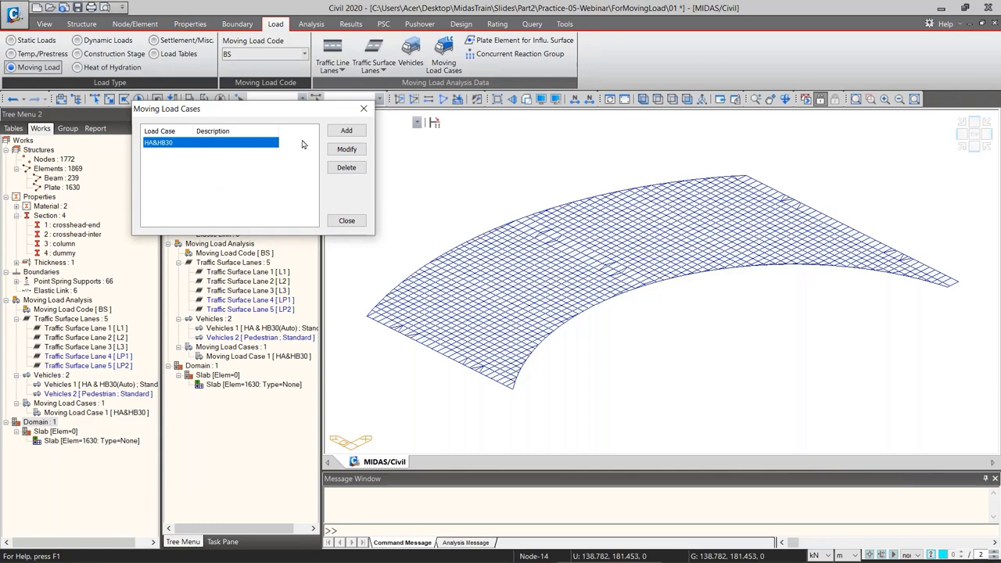
Create a moving load case named Pedestrian without auto live load combination and with the Combined loading effect
{"action": "left_click", "coordinate": [346, 131]}
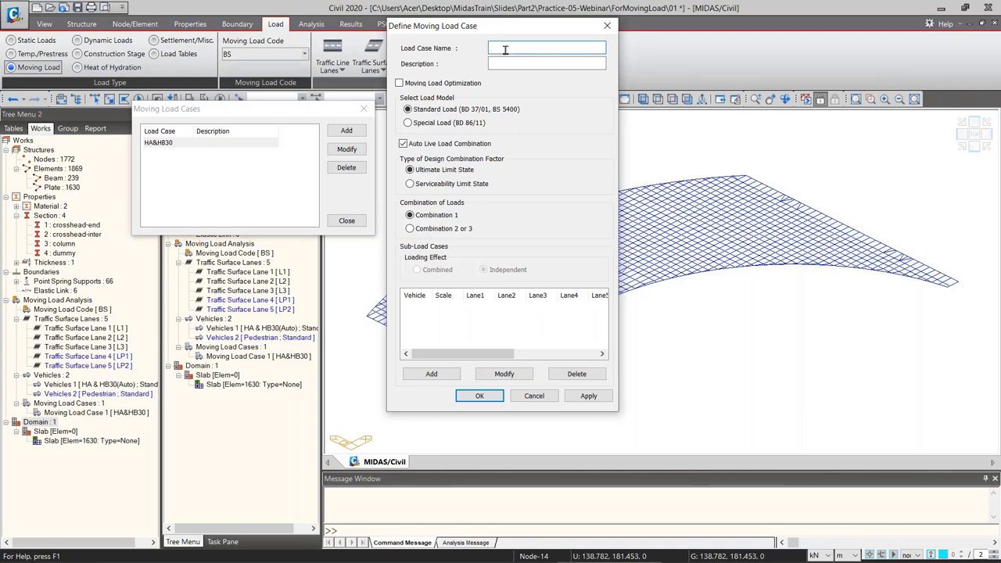
{"action": "type", "text": "F"}
{"action": "left_click", "coordinate": [403, 143]}
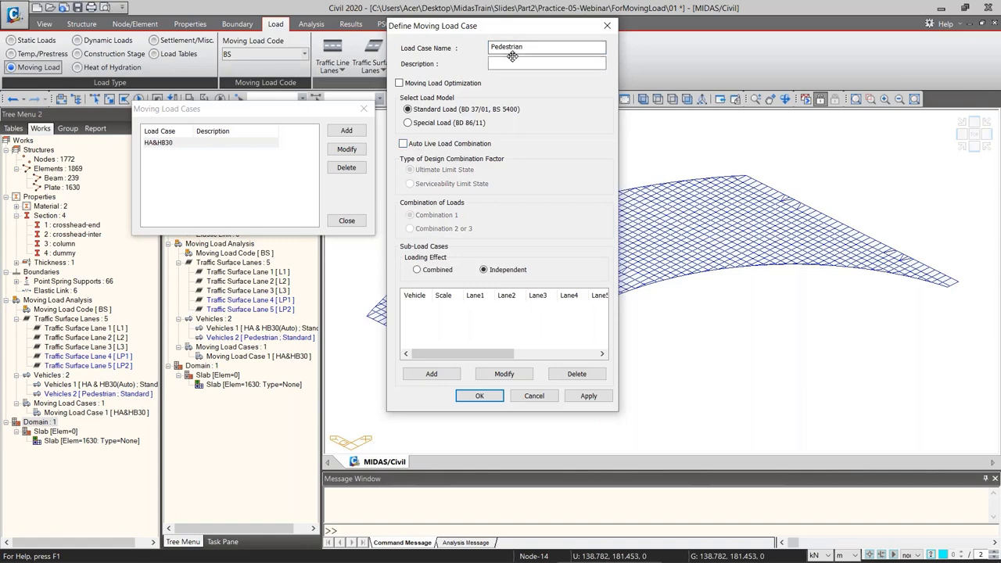
{"action": "left_click", "coordinate": [416, 269]}
Add a sub-load case with the Pedestrian vehicle, 2 loaded lanes, and lanes LP1 and LP2 assigned
{"action": "left_click", "coordinate": [439, 375]}
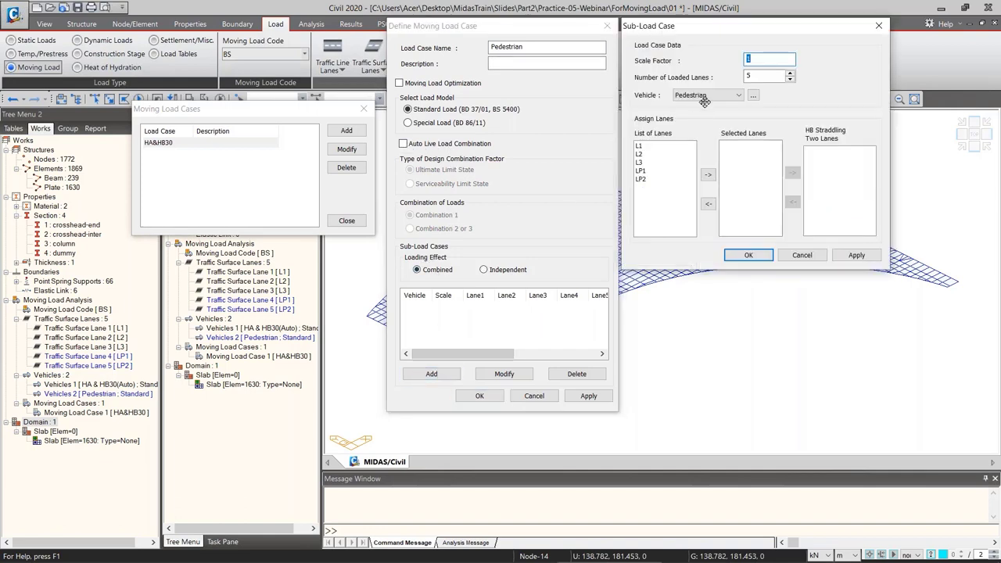
{"action": "left_click", "coordinate": [702, 95]}
{"action": "left_click", "coordinate": [690, 105]}
{"action": "double_click", "coordinate": [760, 76]}
{"action": "type", "text": "2"}
{"action": "left_click", "coordinate": [643, 171]}
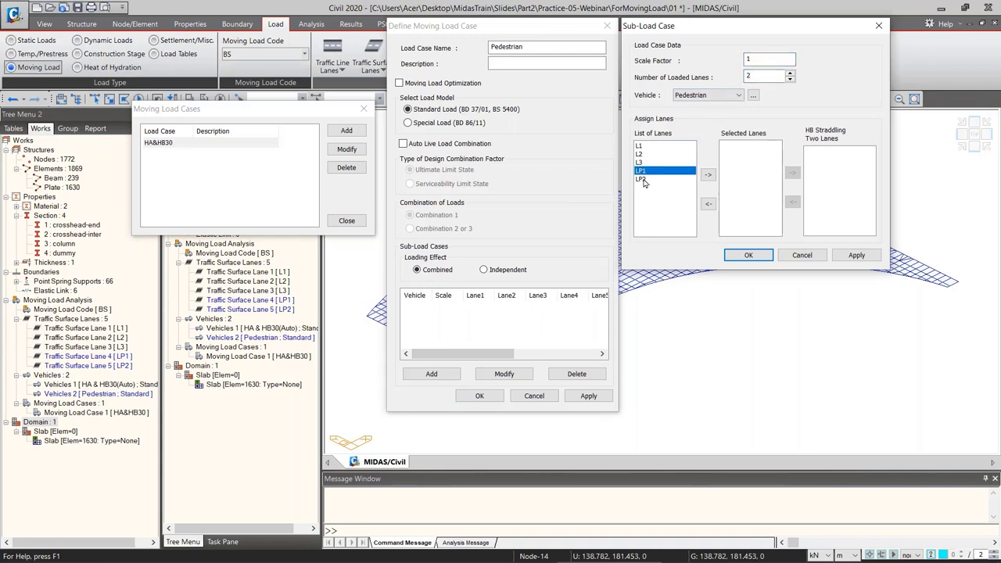
{"action": "left_click", "coordinate": [642, 180], "text": "shift"}
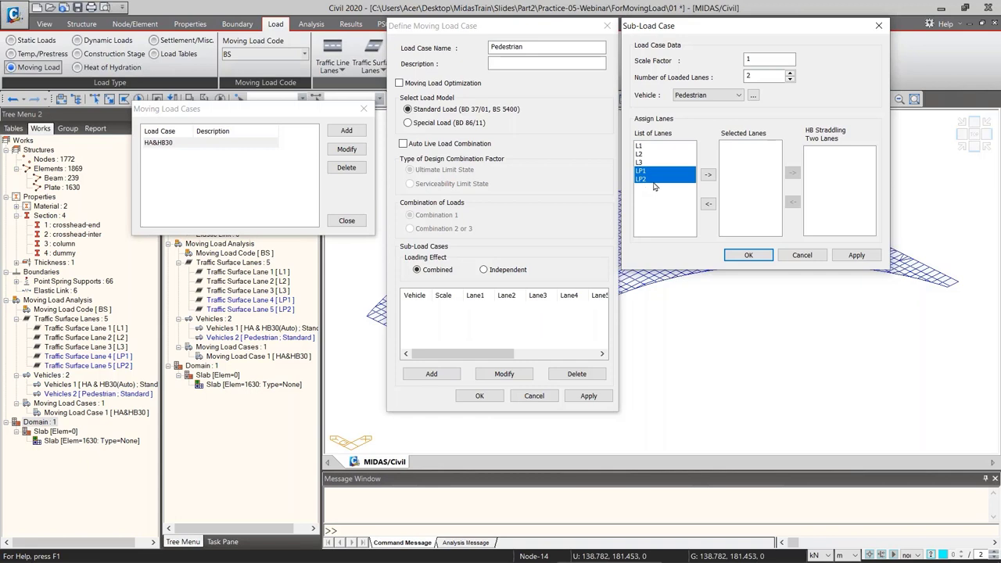
{"action": "left_click", "coordinate": [707, 175]}
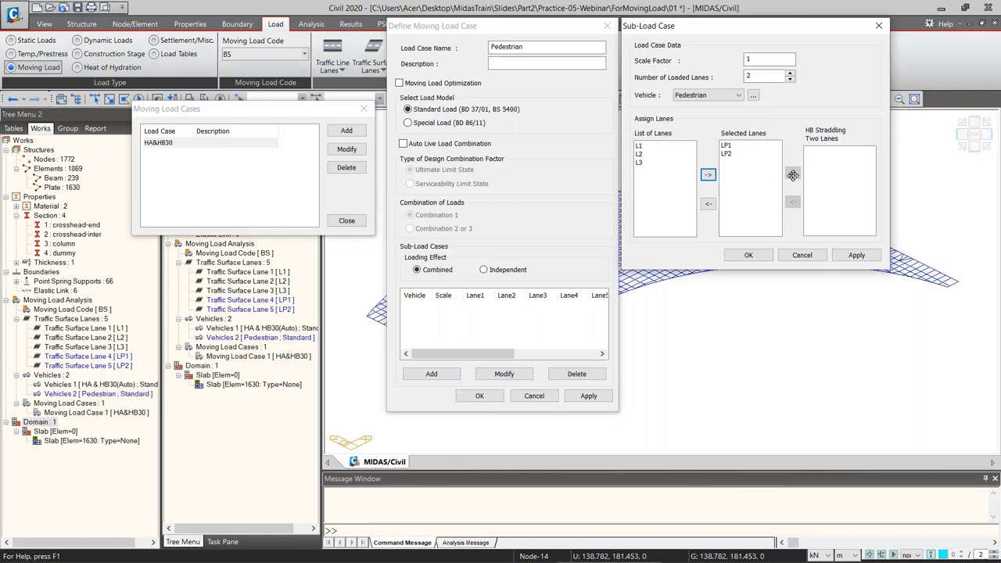
{"action": "left_click", "coordinate": [746, 257]}
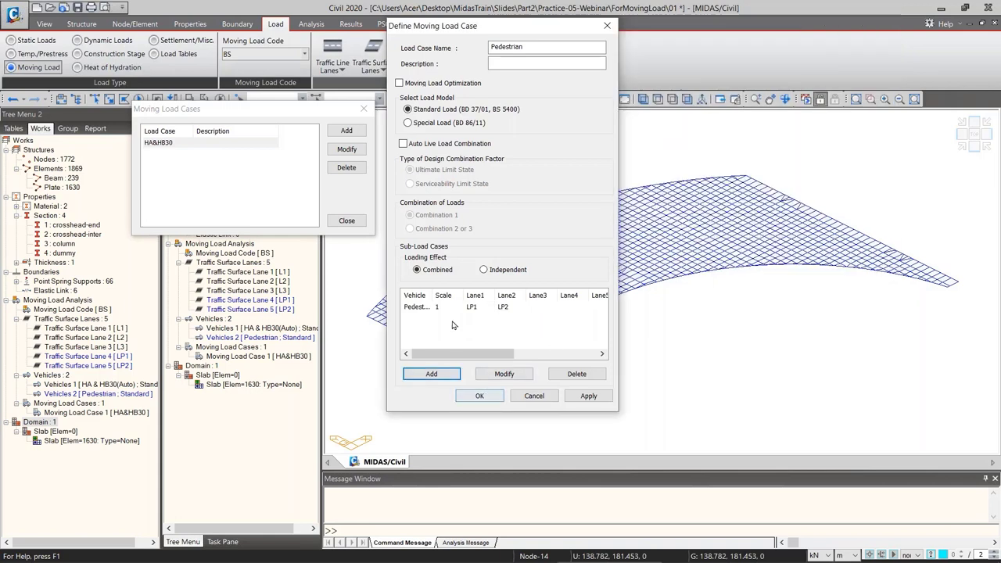
Confirm the Pedestrian moving load case and save the model file
{"action": "left_click", "coordinate": [479, 396]}
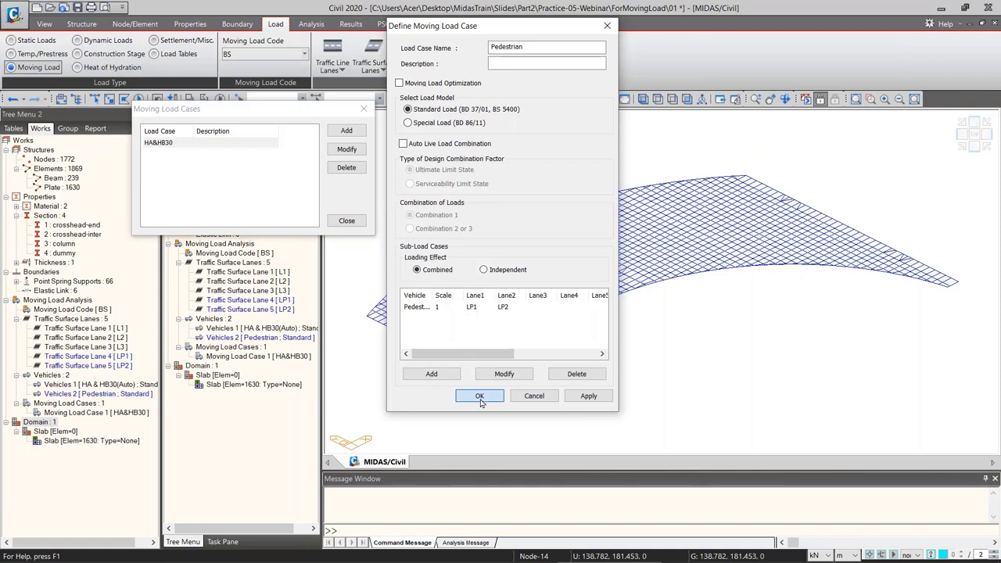
{"action": "left_click", "coordinate": [155, 154]}
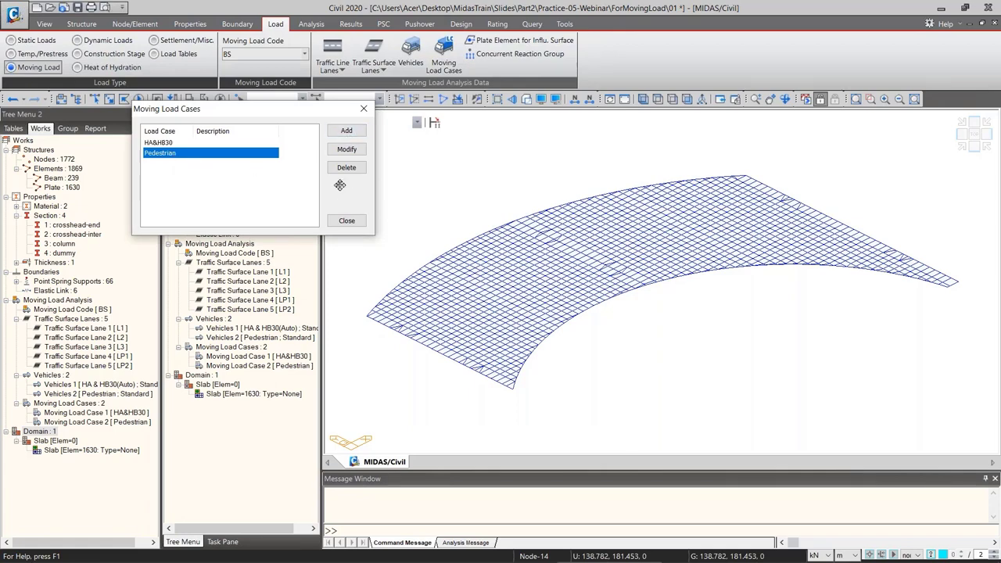
{"action": "left_click", "coordinate": [344, 221]}
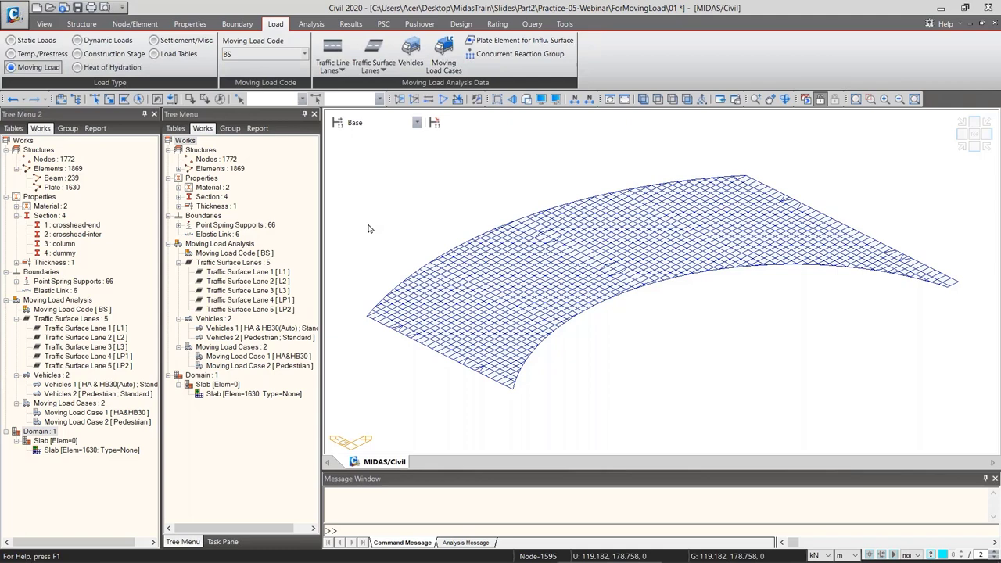
{"action": "key", "text": "ctrl+s"}
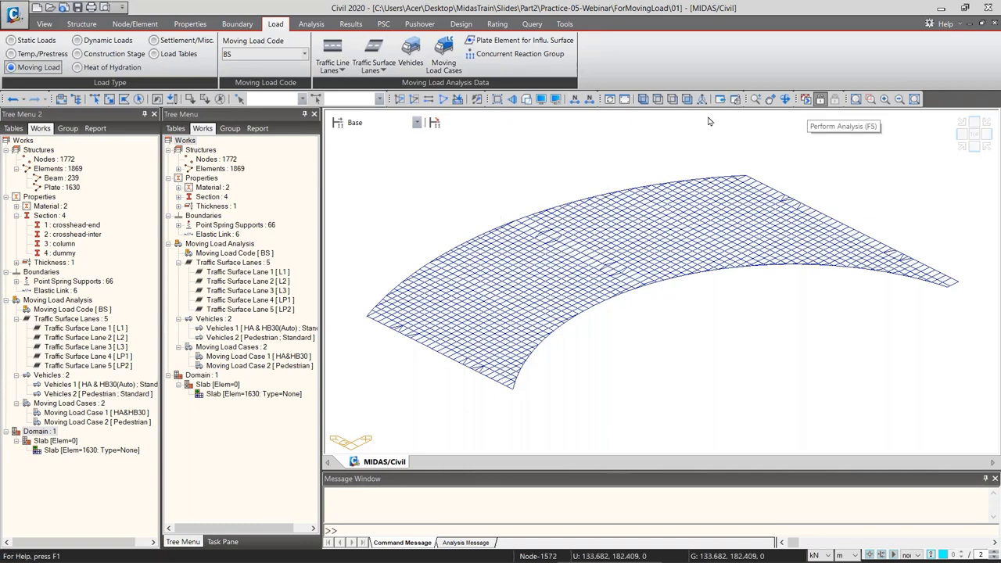
Set the moving load analysis control data to give plate results at Center only, including Concurrent Force
{"action": "left_click", "coordinate": [310, 24]}
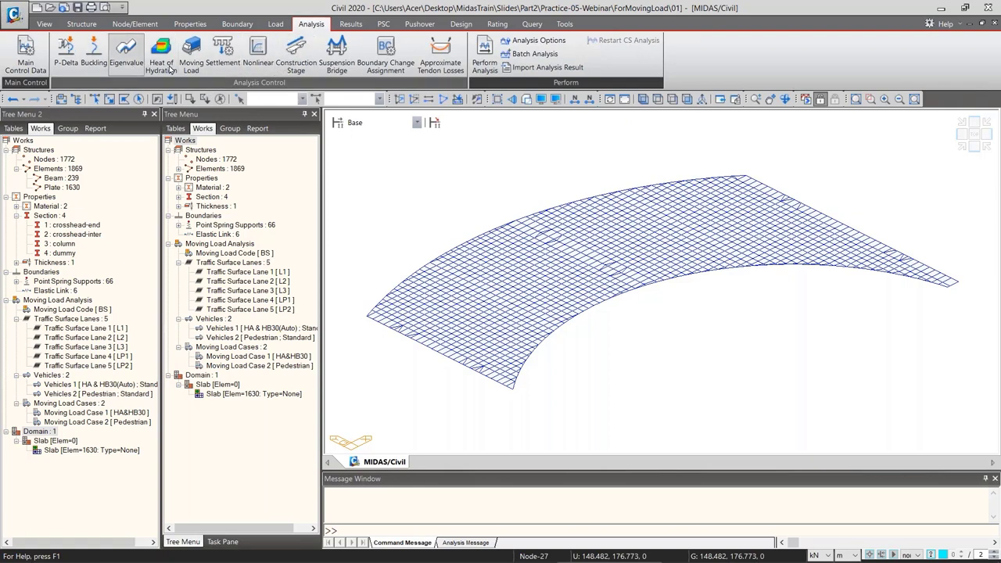
{"action": "left_click", "coordinate": [192, 59]}
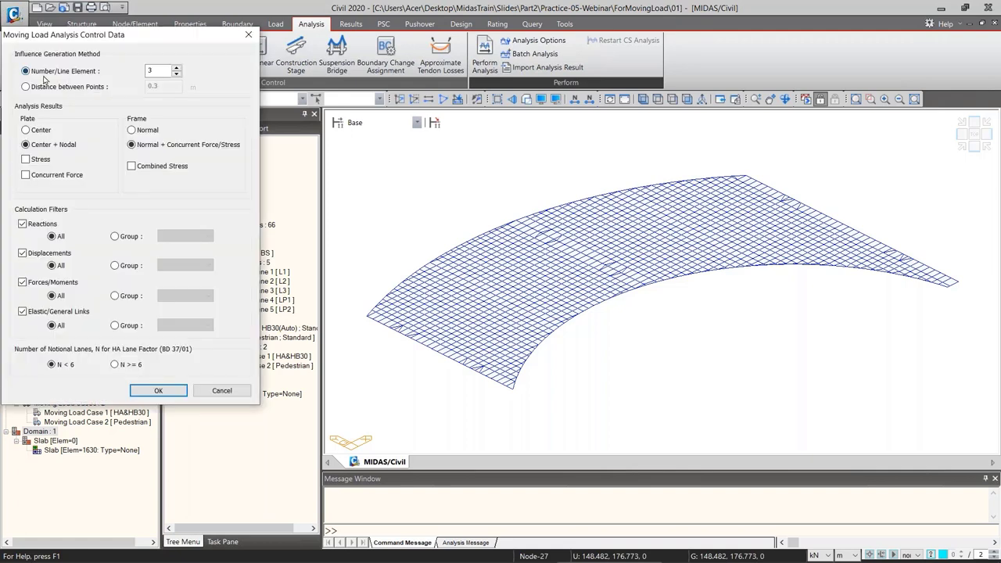
{"action": "left_click_drag", "start_coordinate": [80, 36], "coordinate": [320, 83]}
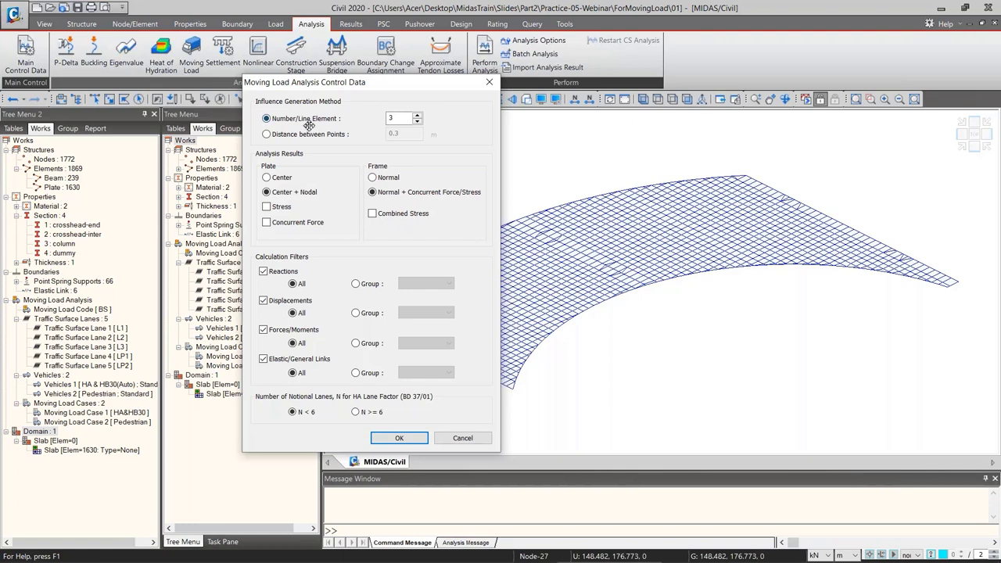
{"action": "double_click", "coordinate": [394, 118]}
{"action": "left_click", "coordinate": [268, 178]}
{"action": "left_click", "coordinate": [265, 223]}
{"action": "left_click_drag", "start_coordinate": [371, 82], "coordinate": [399, 96]}
{"action": "left_click_drag", "start_coordinate": [494, 120], "coordinate": [709, 141]}
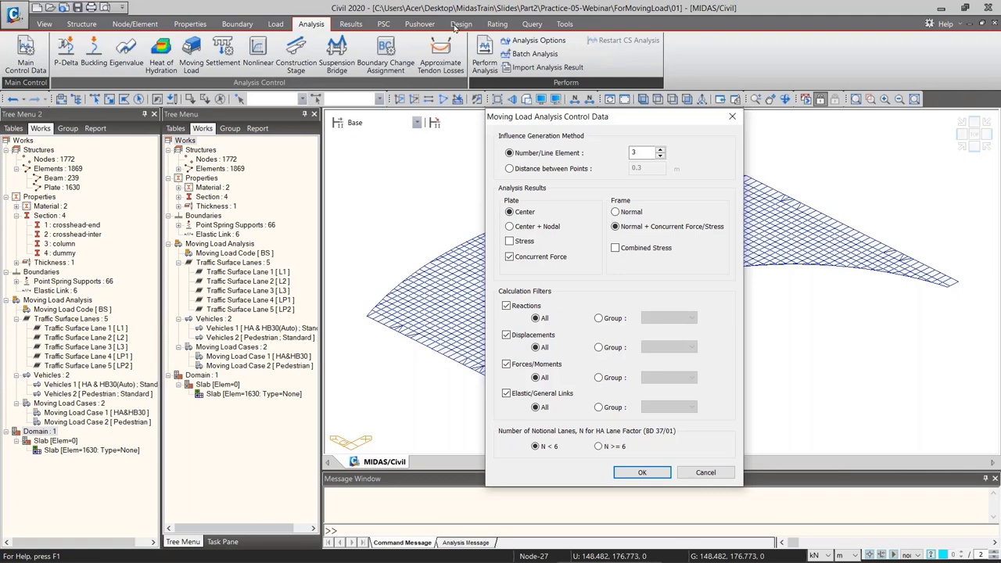
{"action": "left_click_drag", "start_coordinate": [539, 113], "coordinate": [431, 74]}
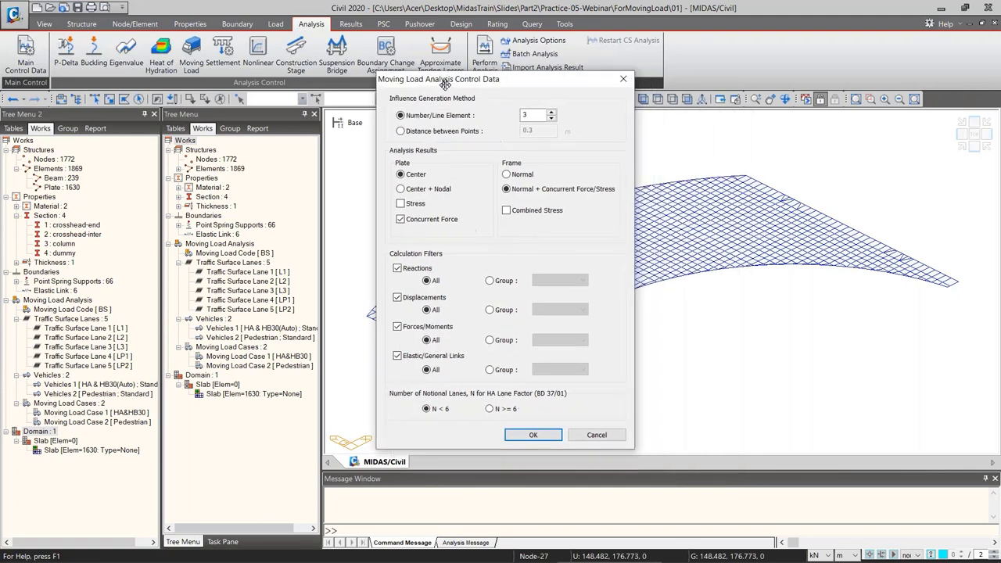
{"action": "left_click", "coordinate": [400, 221]}
{"action": "left_click", "coordinate": [401, 221]}
{"action": "left_click", "coordinate": [396, 268]}
{"action": "left_click", "coordinate": [396, 269]}
{"action": "left_click", "coordinate": [489, 280]}
{"action": "left_click", "coordinate": [534, 282]}
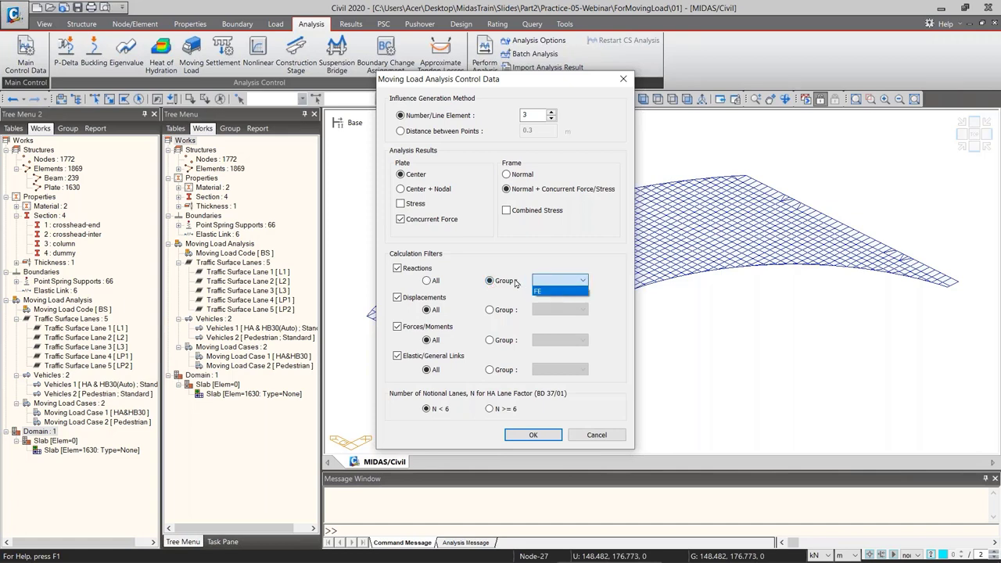
{"action": "left_click", "coordinate": [469, 278]}
{"action": "left_click", "coordinate": [426, 281]}
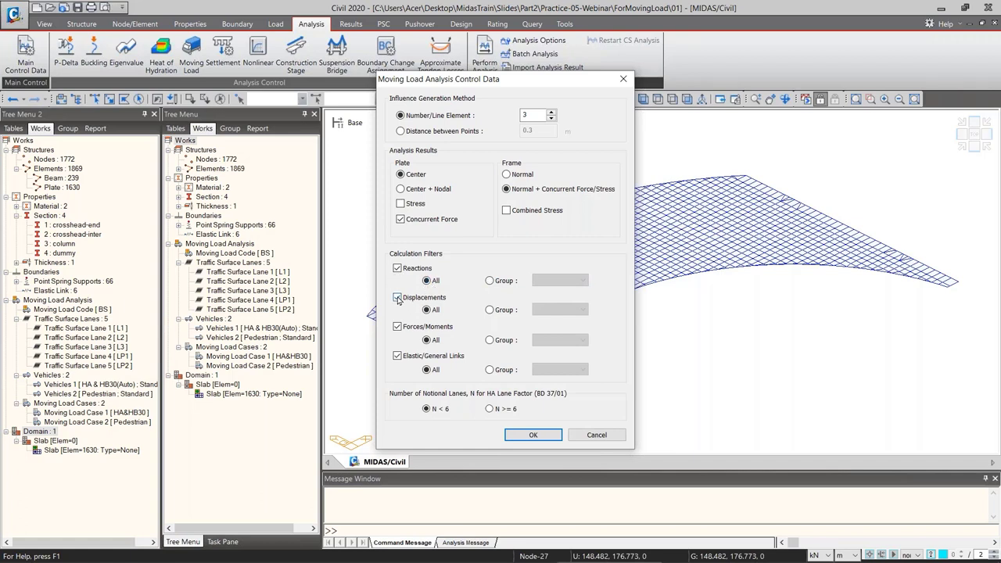
{"action": "left_click", "coordinate": [490, 310]}
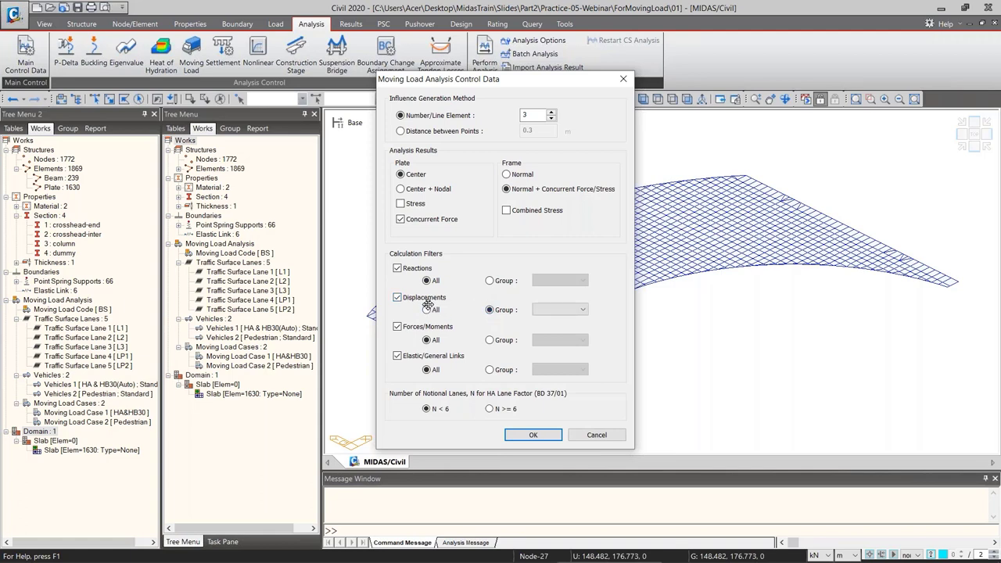
{"action": "left_click", "coordinate": [574, 312]}
{"action": "left_click", "coordinate": [574, 314]}
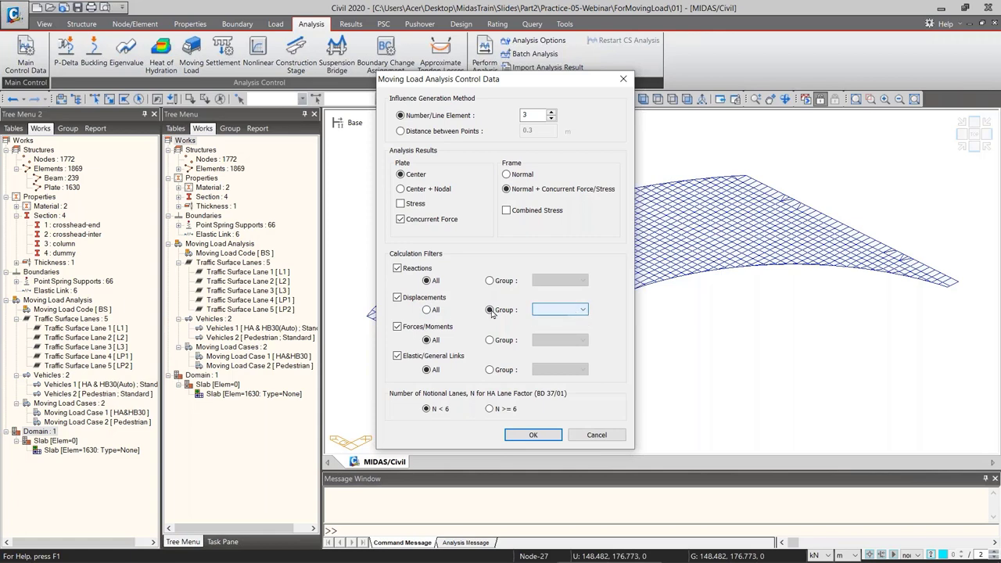
{"action": "left_click", "coordinate": [427, 310]}
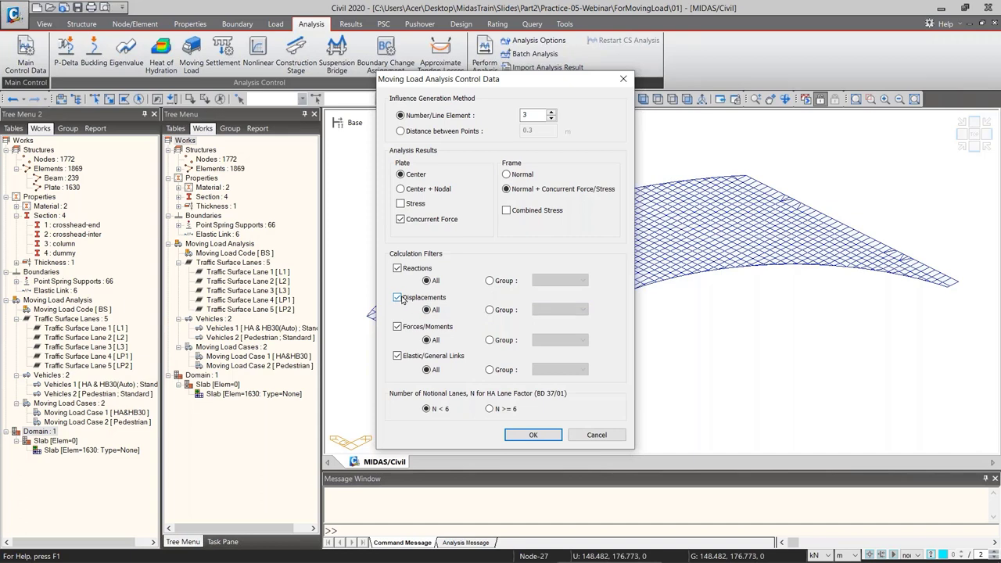
Exclude displacements from the moving load calculation filters and run the analysis
{"action": "left_click", "coordinate": [397, 298]}
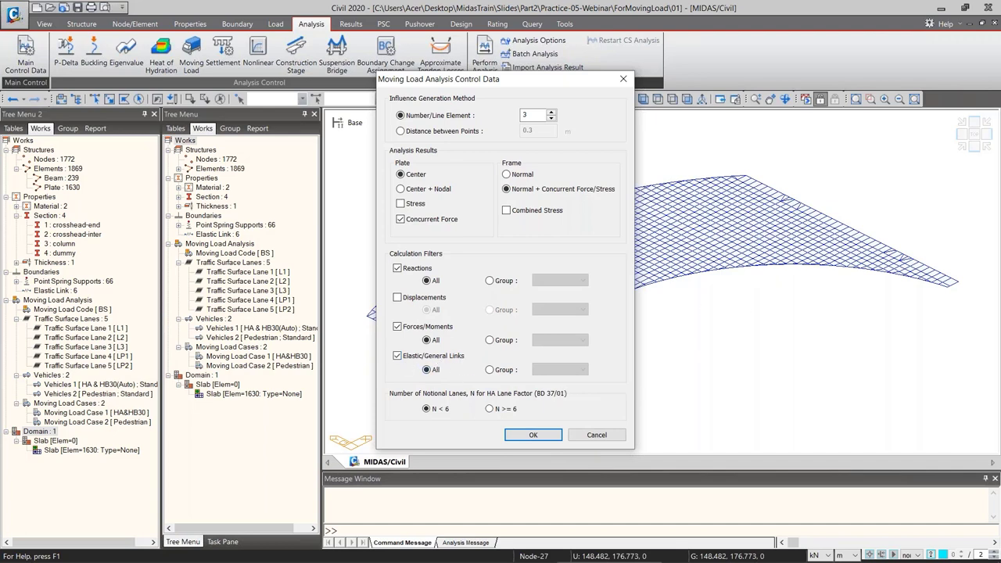
{"action": "left_click", "coordinate": [533, 436]}
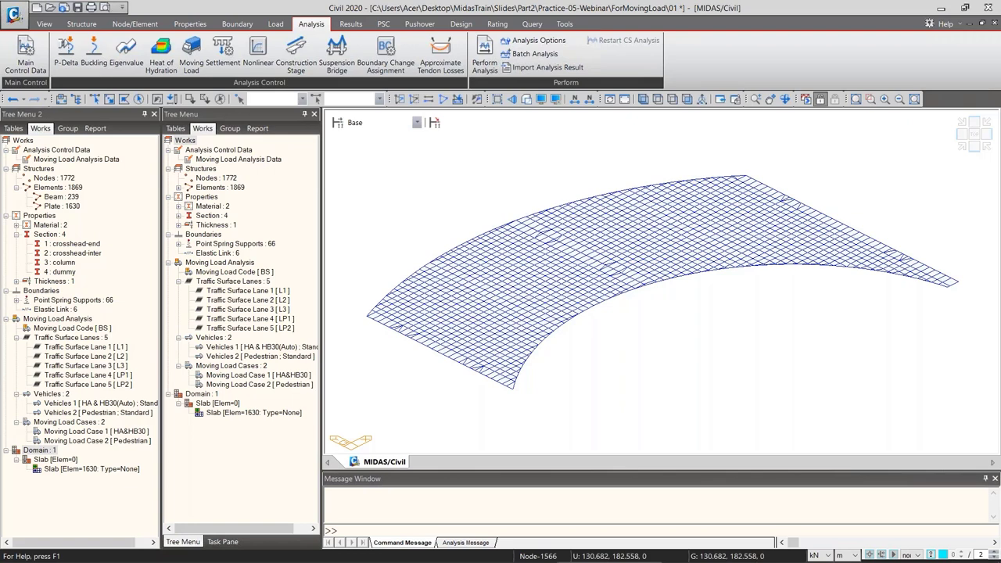
{"action": "left_click", "coordinate": [804, 99]}
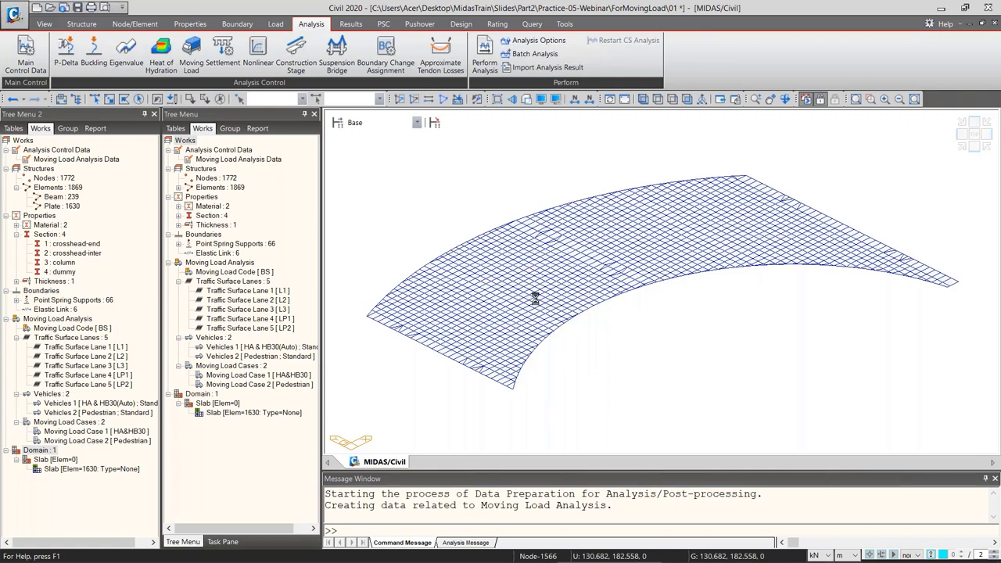
{"action": "mouse_move", "coordinate": [398, 558]}
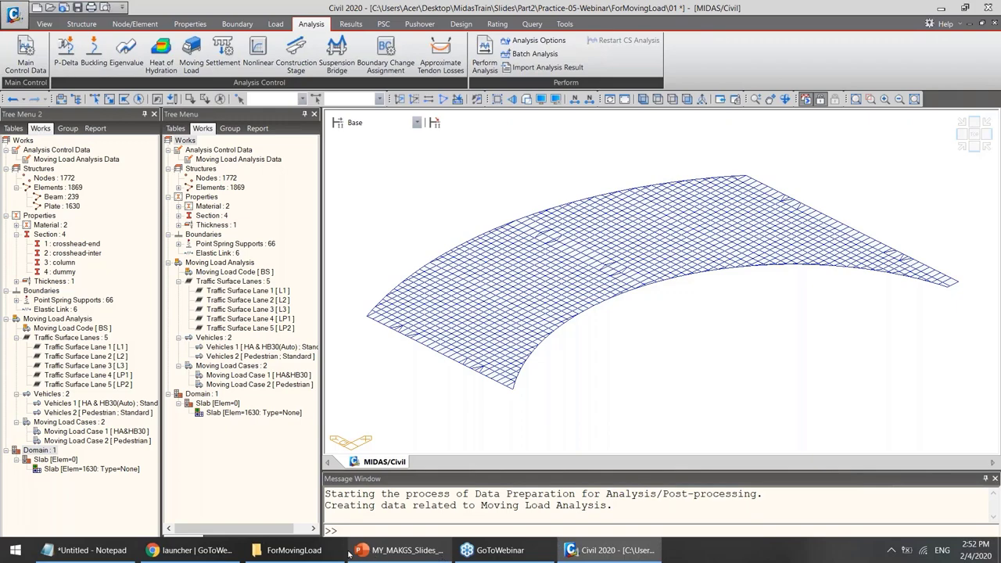
{"action": "mouse_move", "coordinate": [319, 552]}
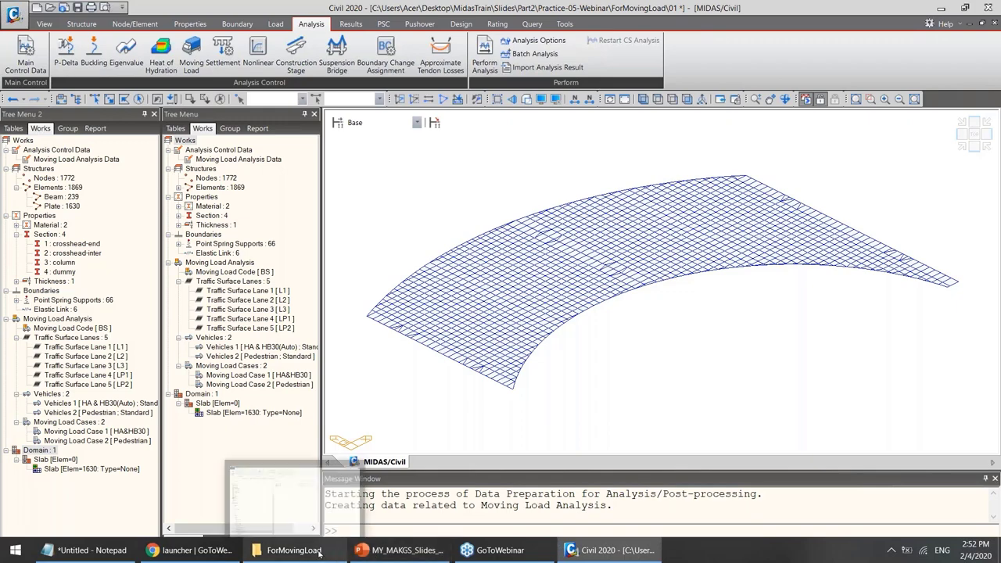
Open the model file 01.mcb from the ForResults folder and switch to its new MIDAS/Civil window
{"action": "left_click", "coordinate": [319, 553]}
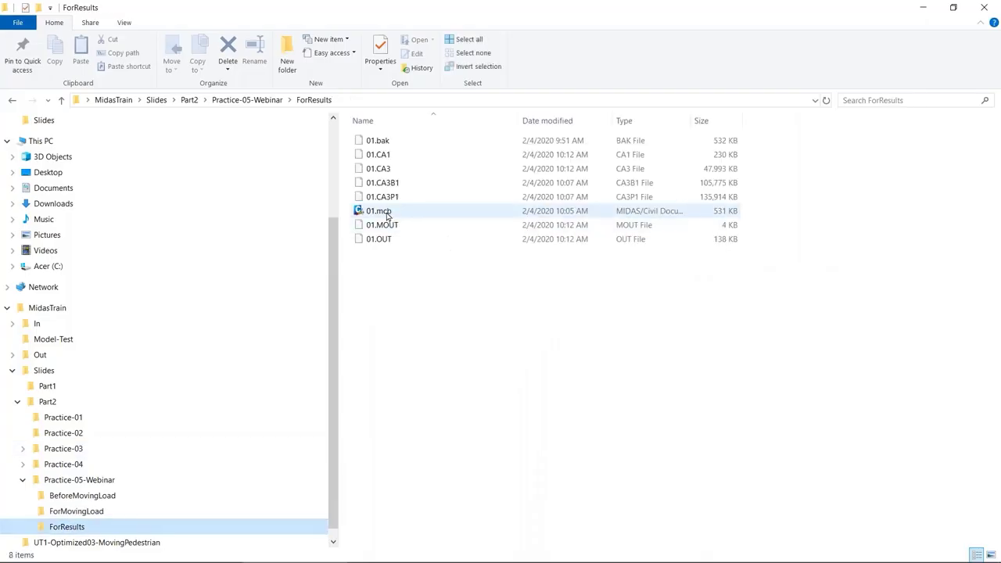
{"action": "left_click", "coordinate": [387, 215]}
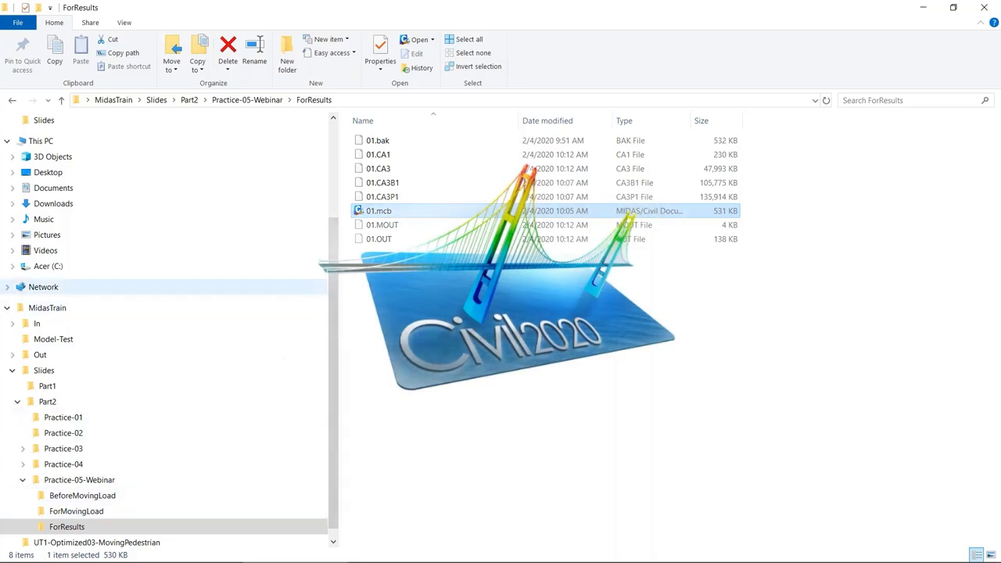
{"action": "left_click", "coordinate": [86, 498]}
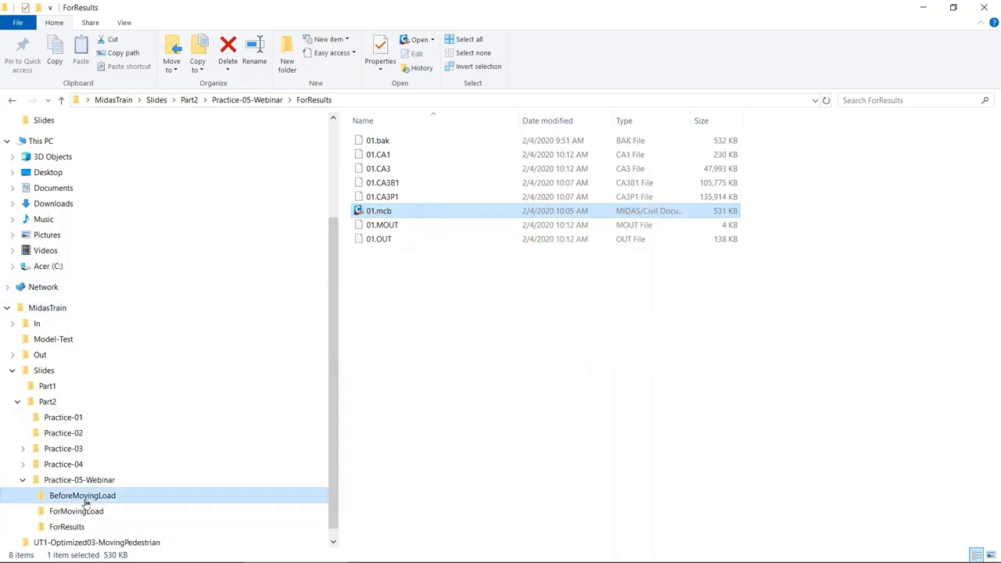
{"action": "left_click", "coordinate": [82, 512]}
{"action": "left_click", "coordinate": [81, 527]}
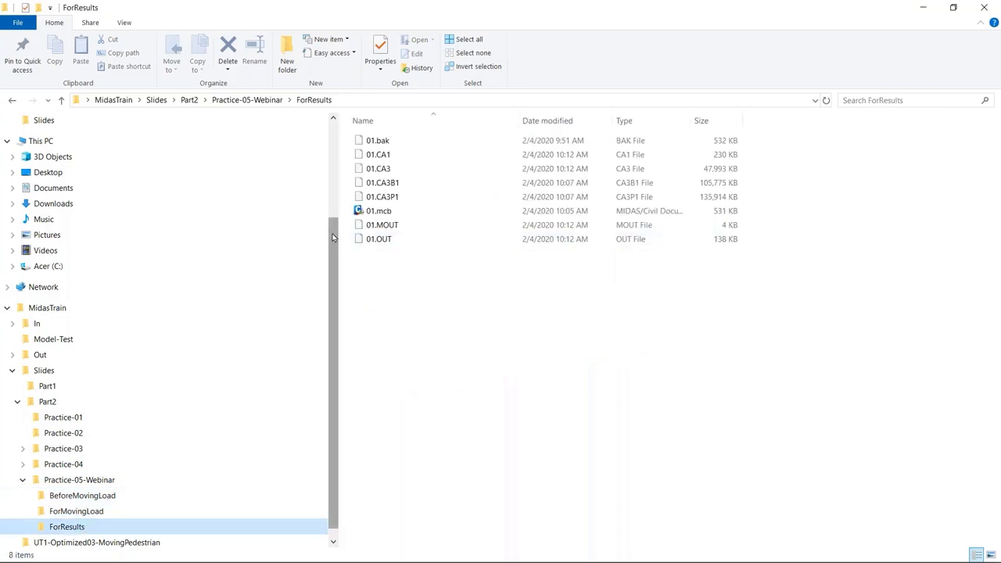
{"action": "left_click_drag", "start_coordinate": [335, 242], "coordinate": [346, 293]}
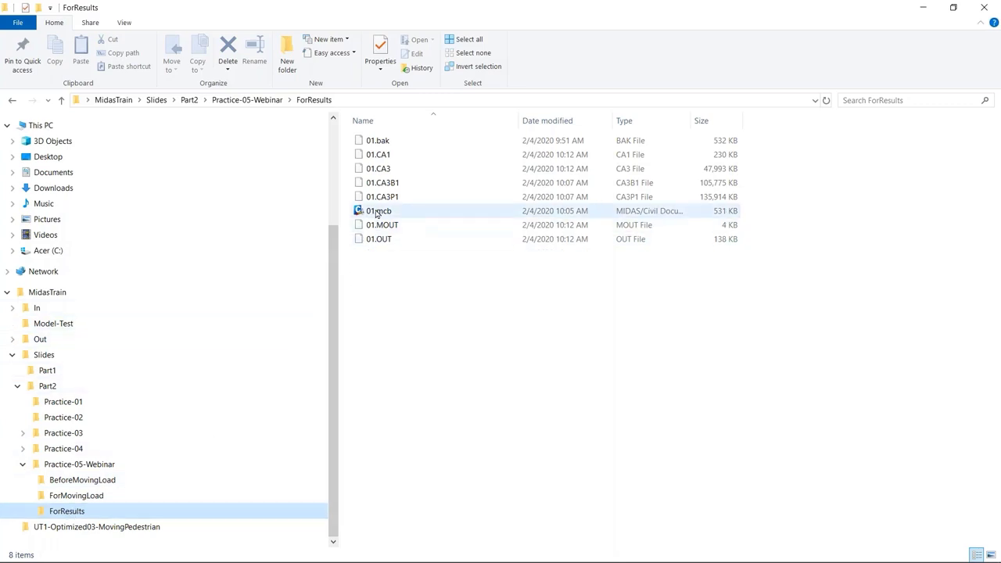
{"action": "mouse_move", "coordinate": [560, 556]}
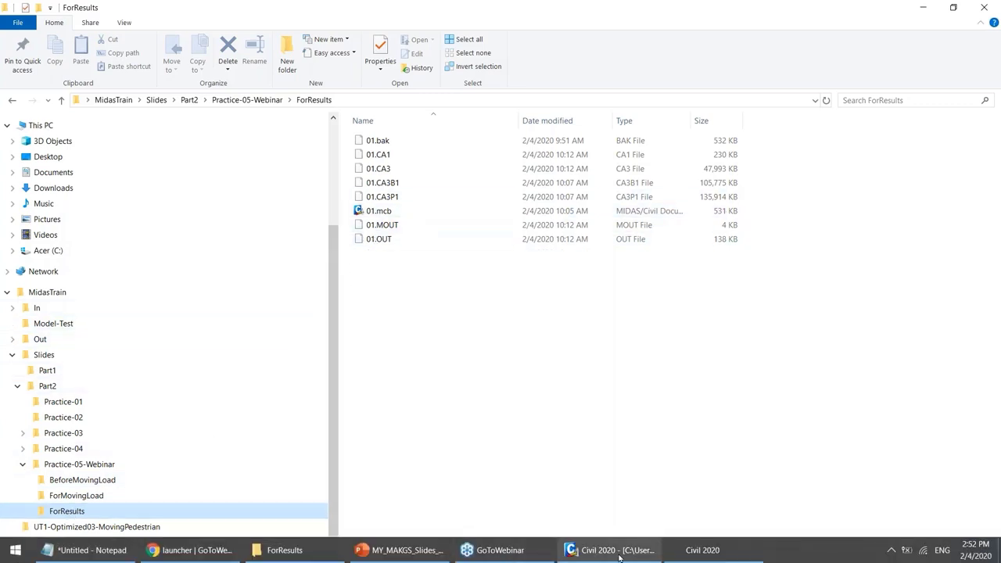
{"action": "mouse_move", "coordinate": [706, 558]}
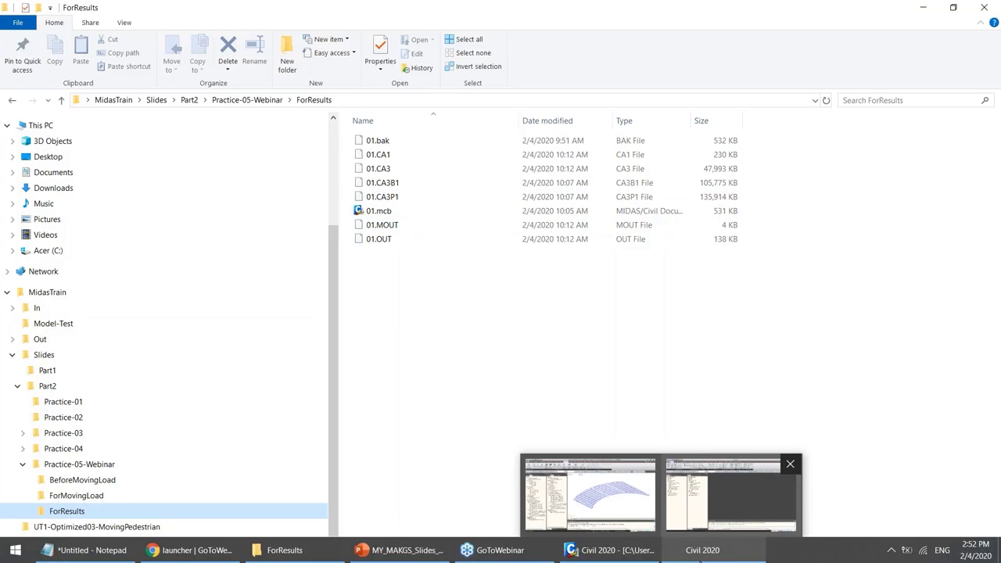
{"action": "left_click", "coordinate": [701, 558]}
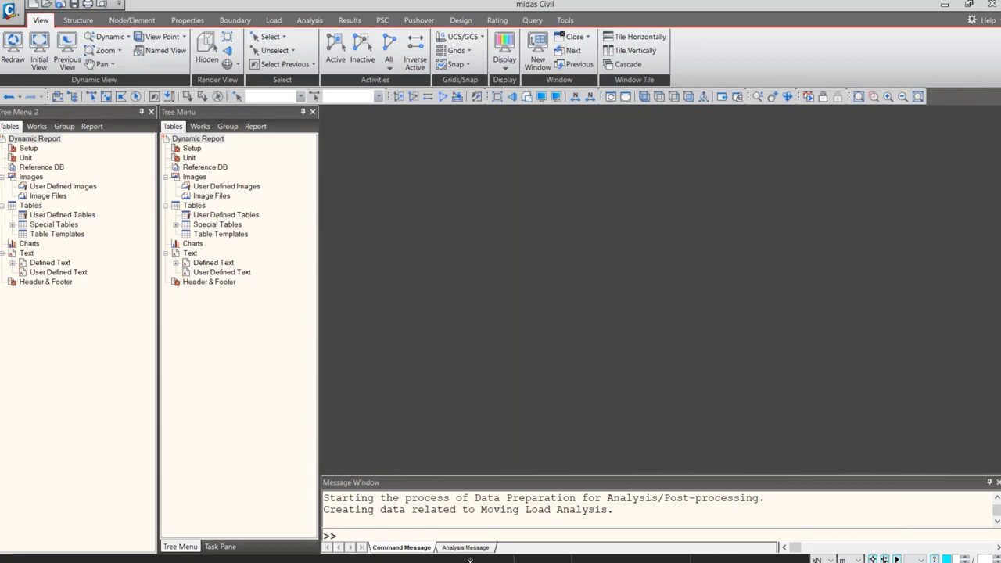
Let the unresponsive program keep running so it can finish loading the ForResults model
{"action": "mouse_move", "coordinate": [469, 560]}
{"action": "key", "text": "super"}
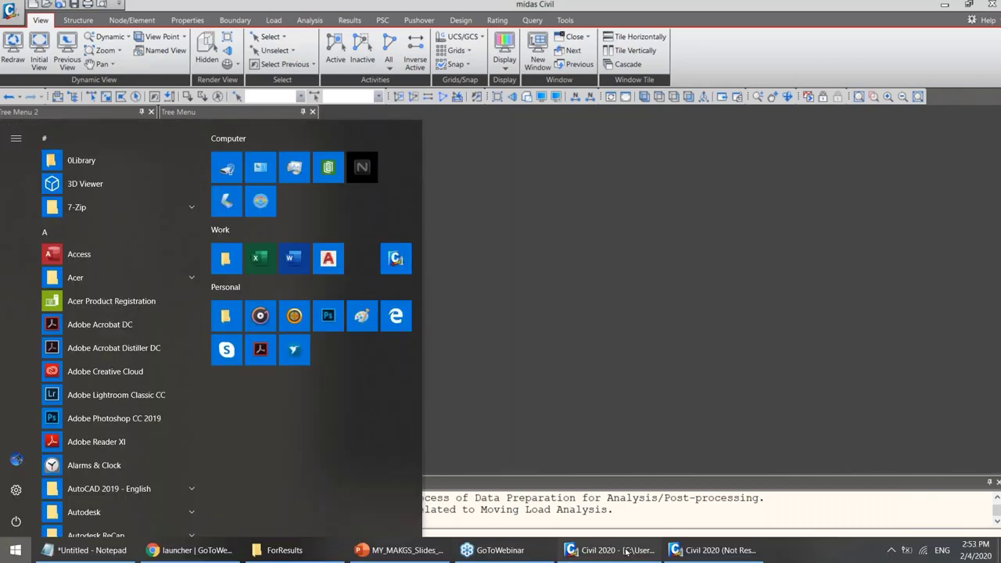
{"action": "left_click", "coordinate": [614, 550]}
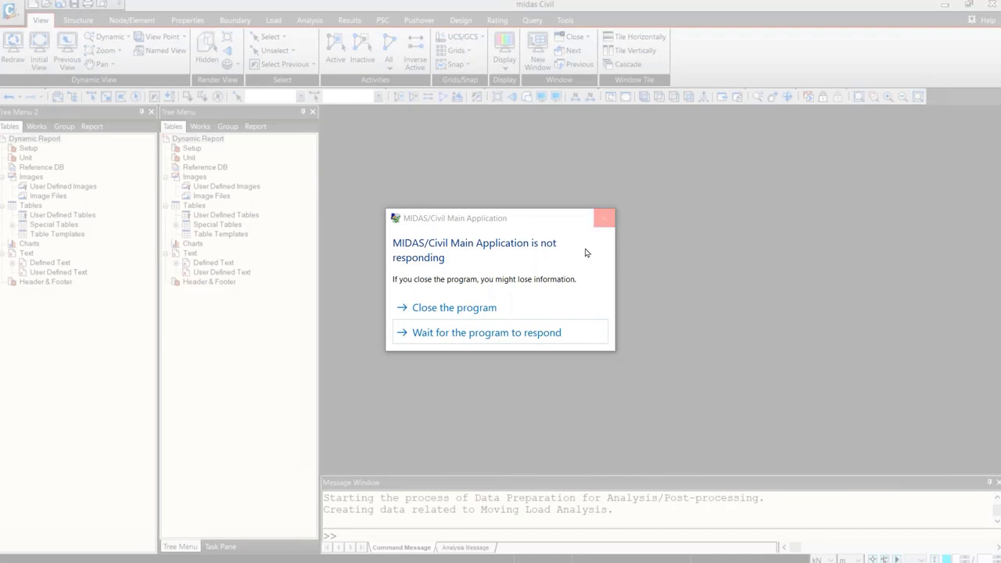
{"action": "left_click", "coordinate": [516, 334]}
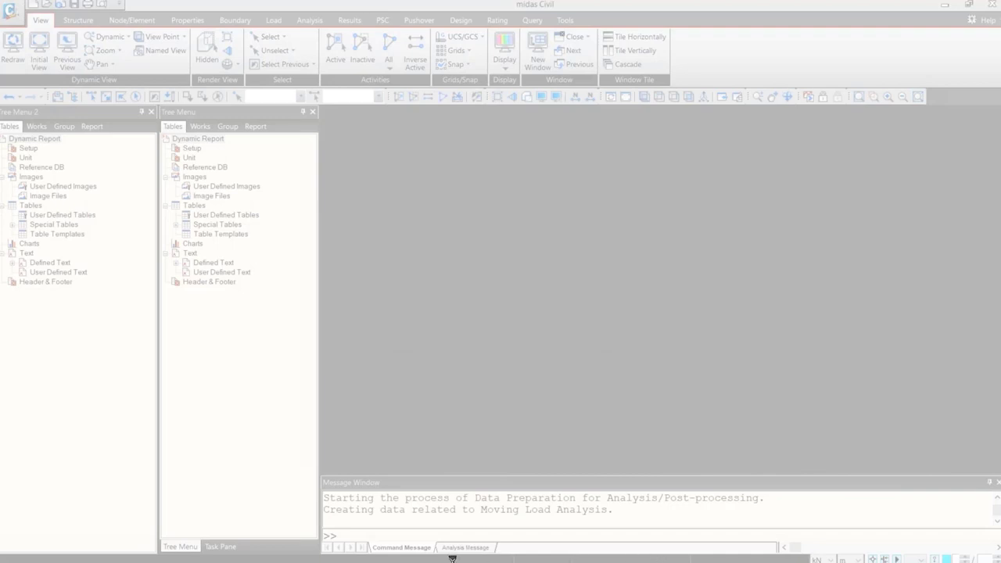
{"action": "key", "text": "super"}
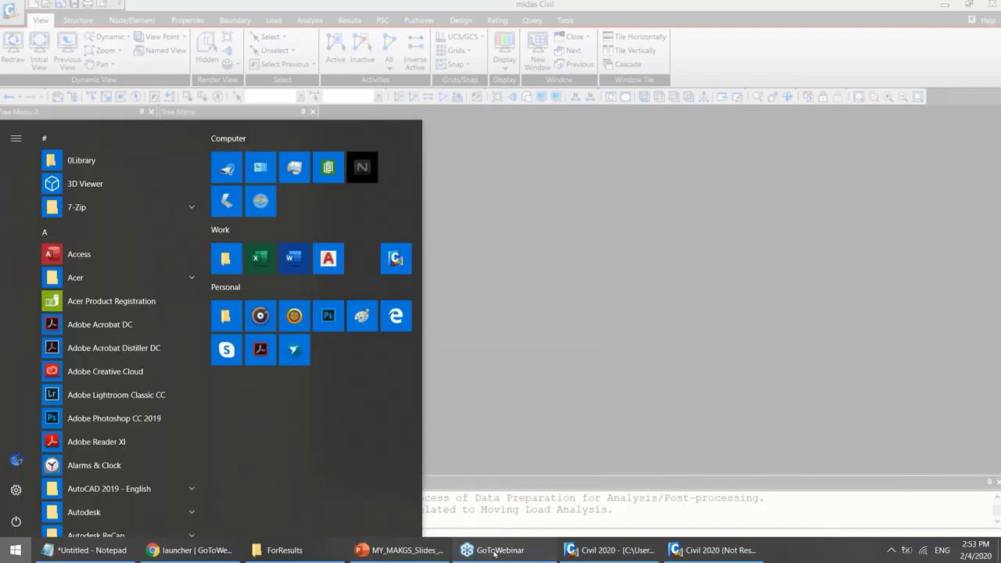
{"action": "left_click", "coordinate": [469, 497]}
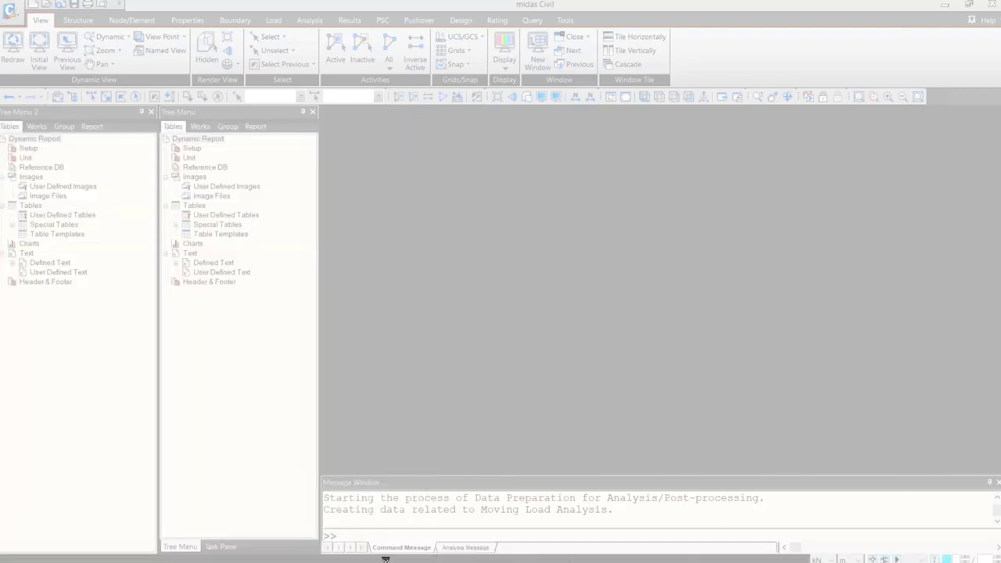
Switch to the untitled Notepad note and close it without saving
{"action": "key", "text": "super"}
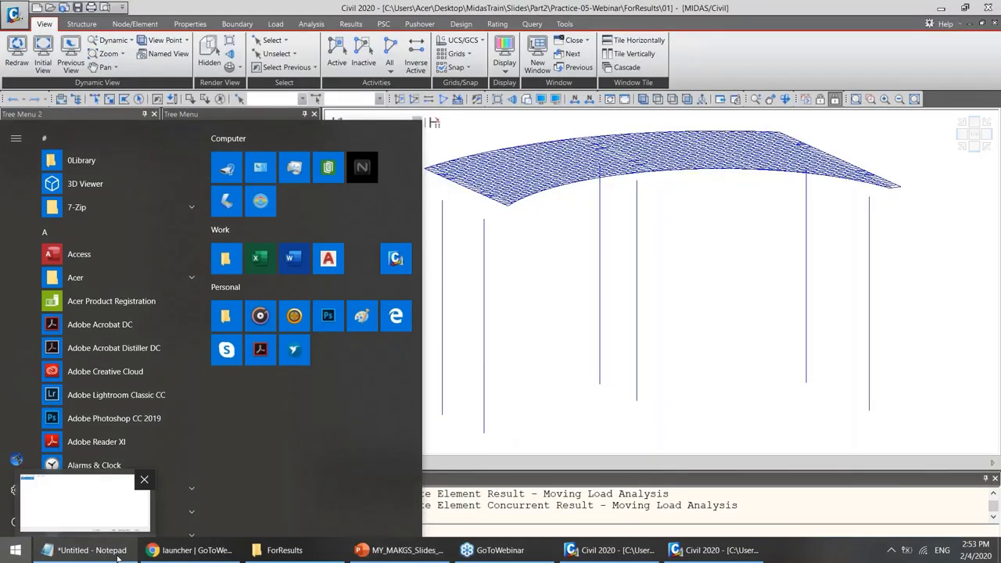
{"action": "left_click", "coordinate": [84, 550]}
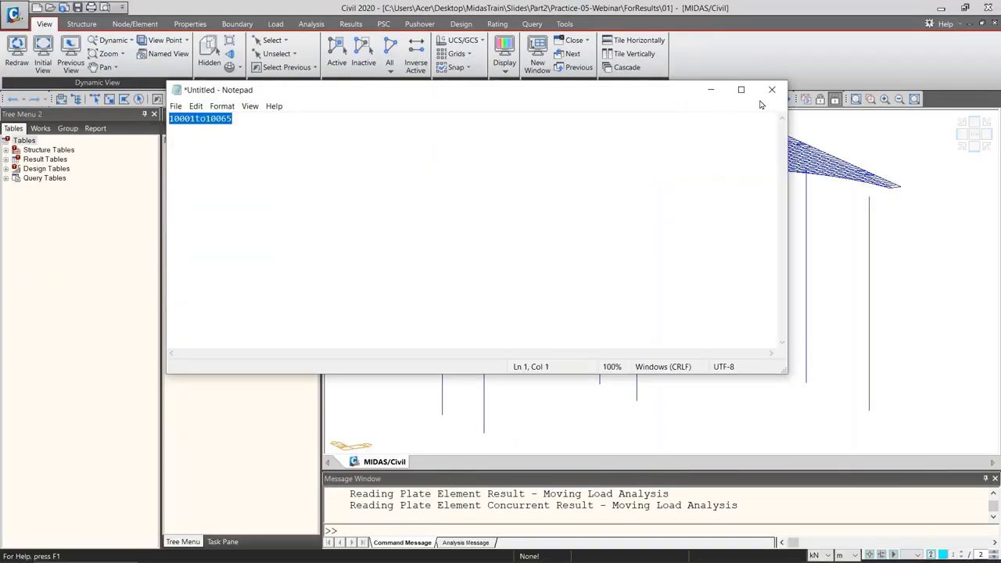
{"action": "left_click", "coordinate": [772, 93]}
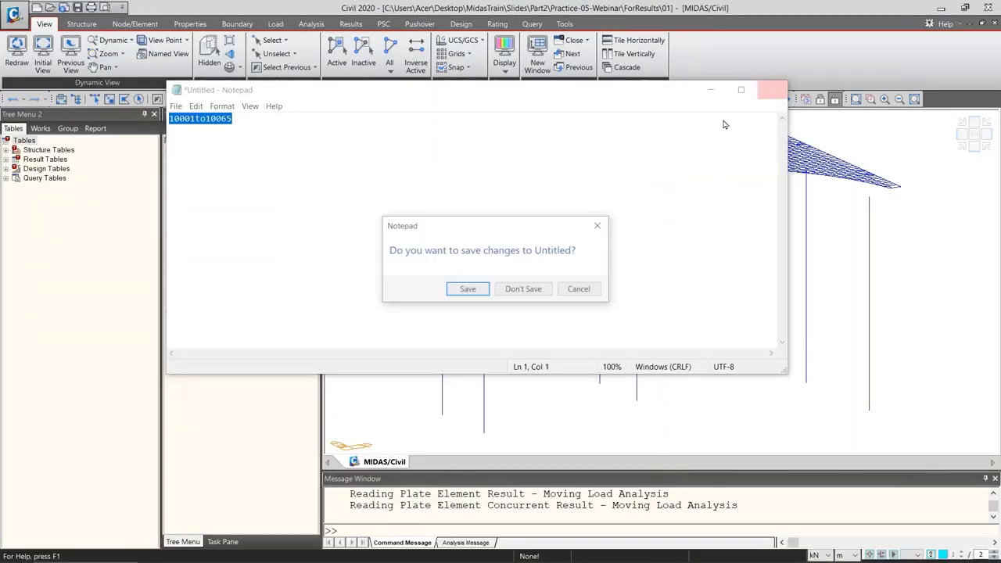
{"action": "left_click", "coordinate": [522, 290]}
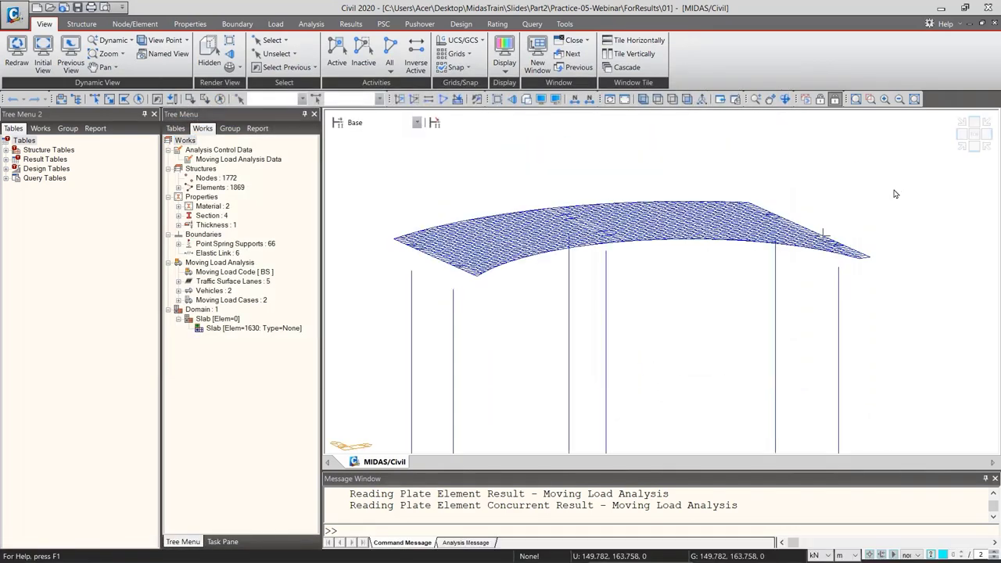
Check the progress of the analysis running in the ForMovingLoad model and return to the ForResults model
{"action": "left_click", "coordinate": [959, 147]}
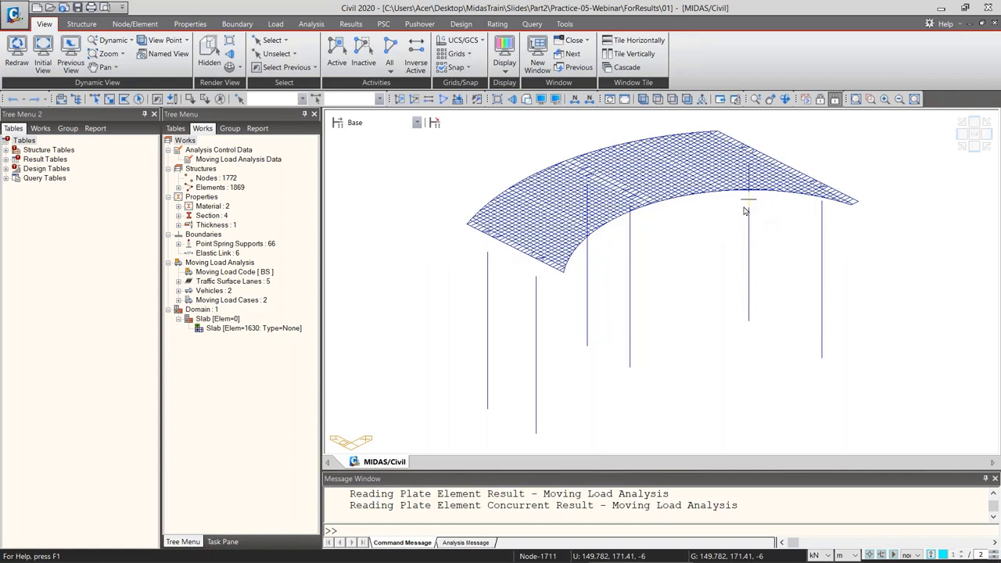
{"action": "mouse_move", "coordinate": [745, 210]}
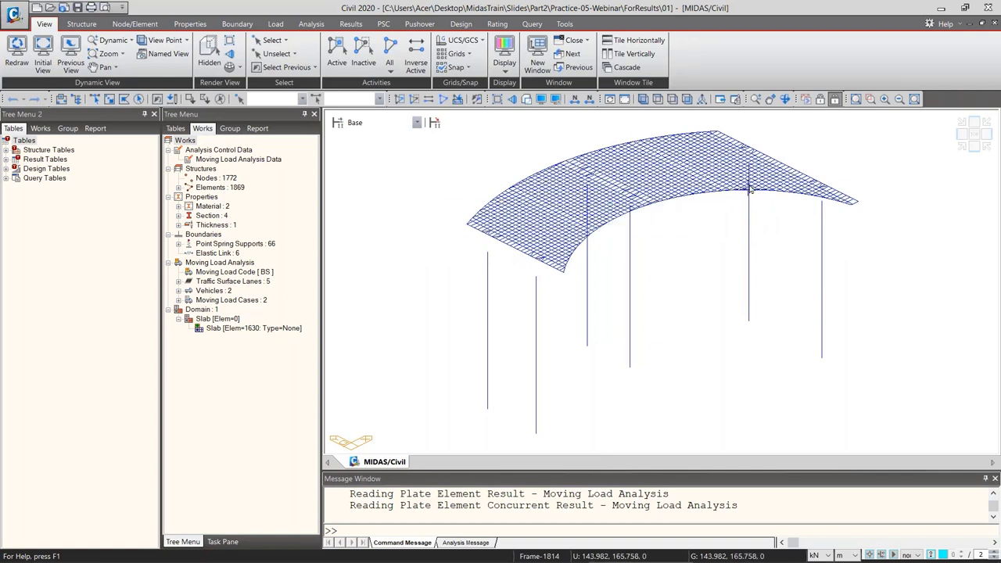
{"action": "middle_click_drag", "start_coordinate": [743, 205], "coordinate": [729, 222]}
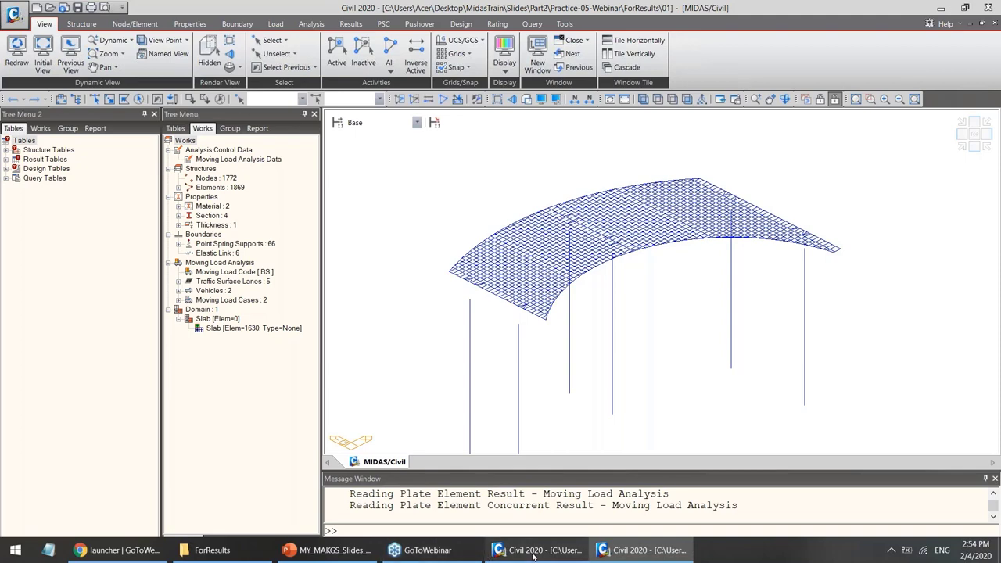
{"action": "left_click", "coordinate": [534, 551]}
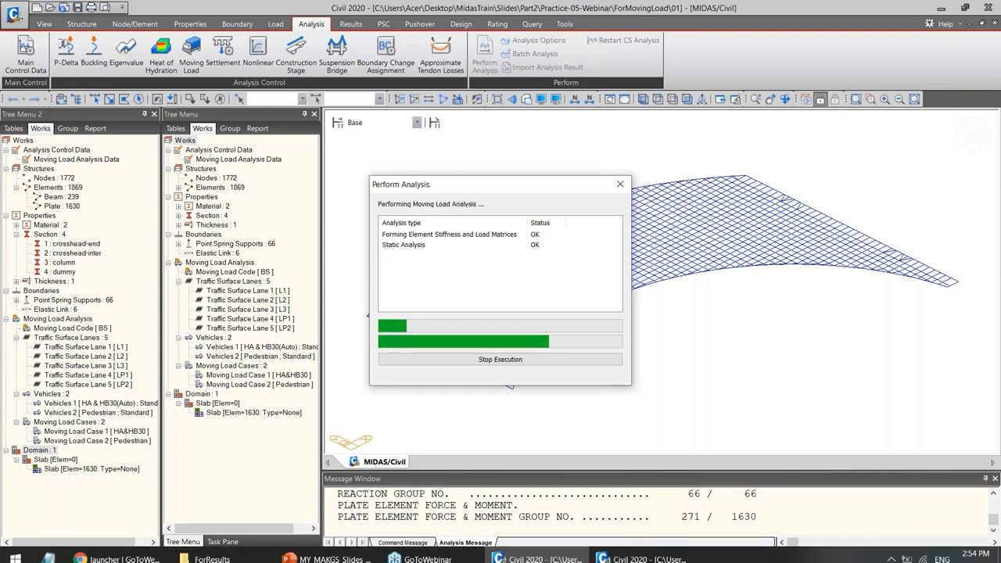
{"action": "left_click", "coordinate": [640, 550]}
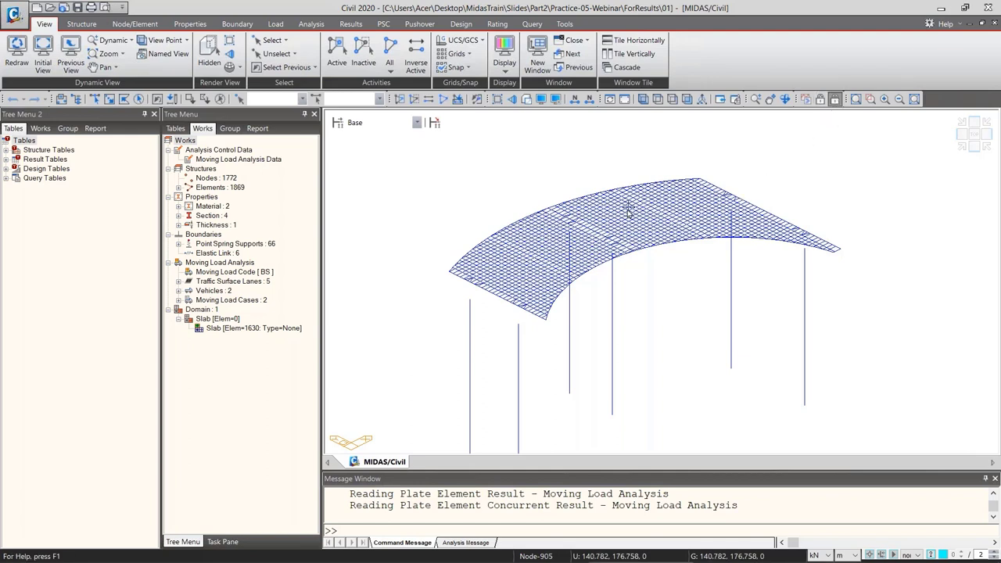
Select all plate elements of the slab and activate only them, hiding the columns and other beams
{"action": "mouse_move", "coordinate": [634, 196]}
{"action": "left_click", "coordinate": [40, 128]}
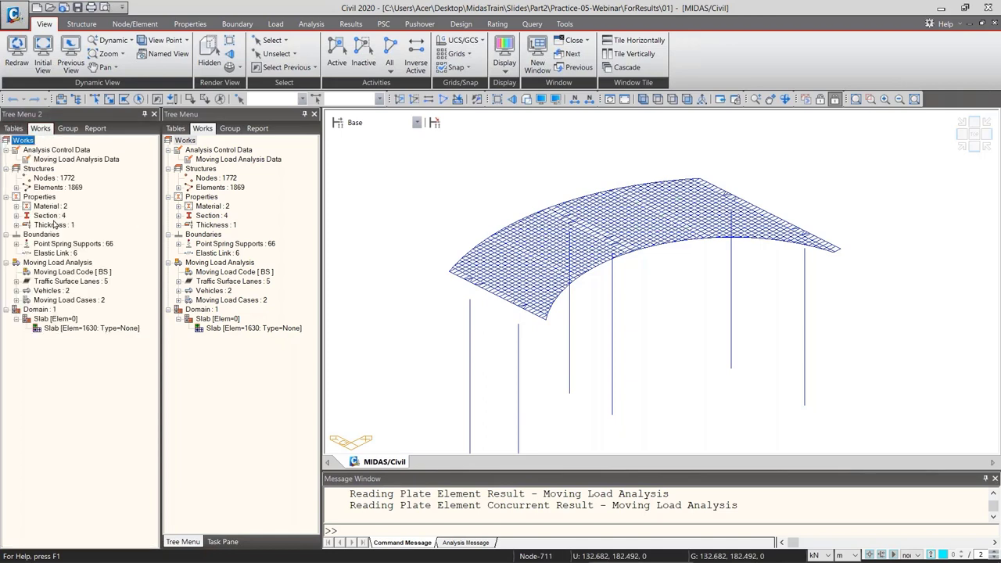
{"action": "left_click", "coordinate": [52, 189]}
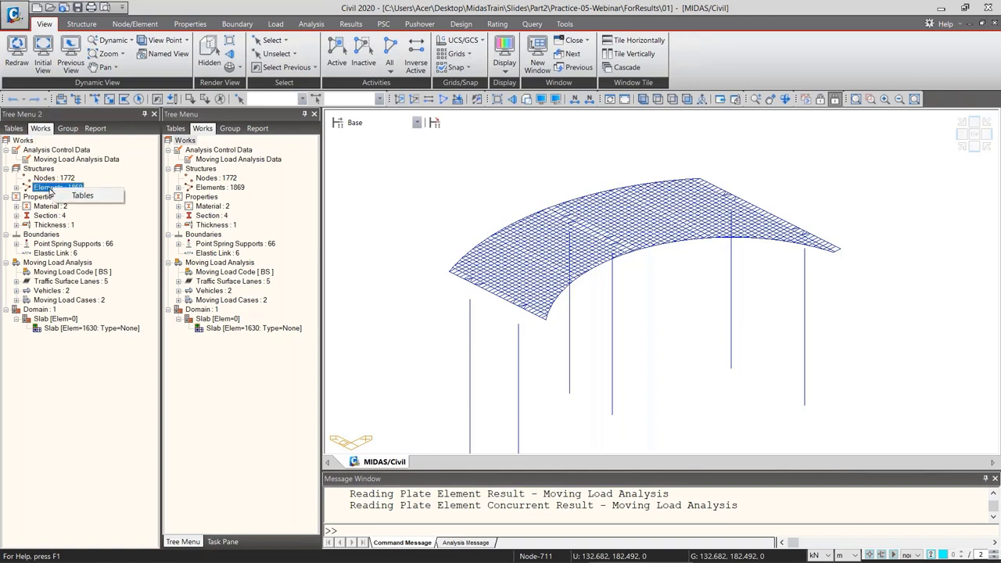
{"action": "double_click", "coordinate": [50, 188]}
{"action": "left_click", "coordinate": [58, 207]}
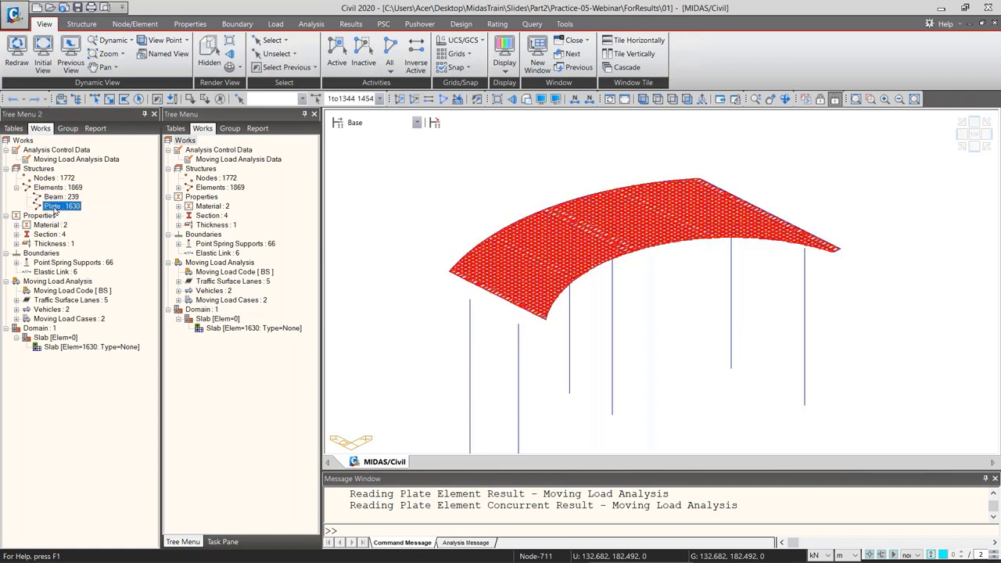
{"action": "key", "text": "F2"}
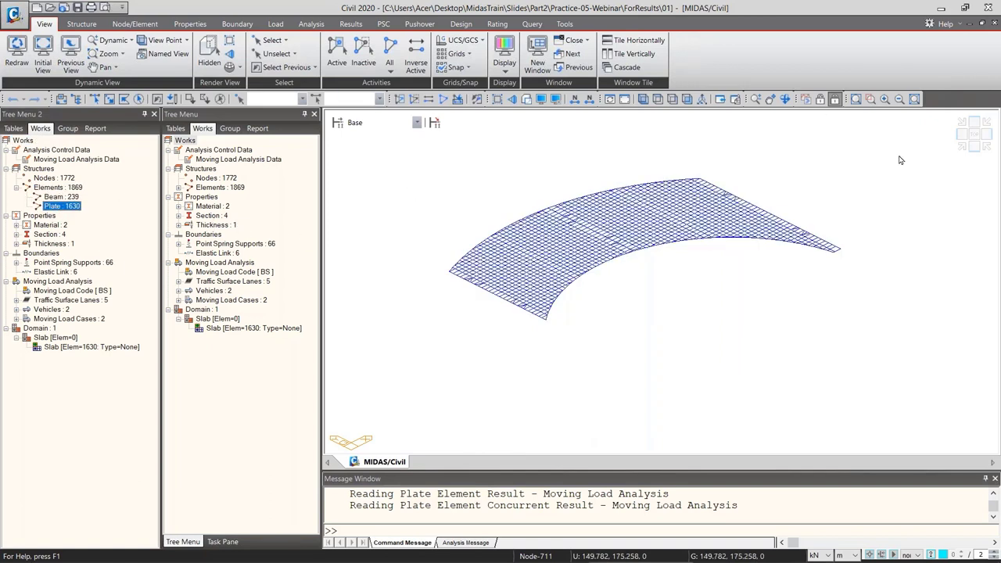
{"action": "left_click", "coordinate": [962, 145]}
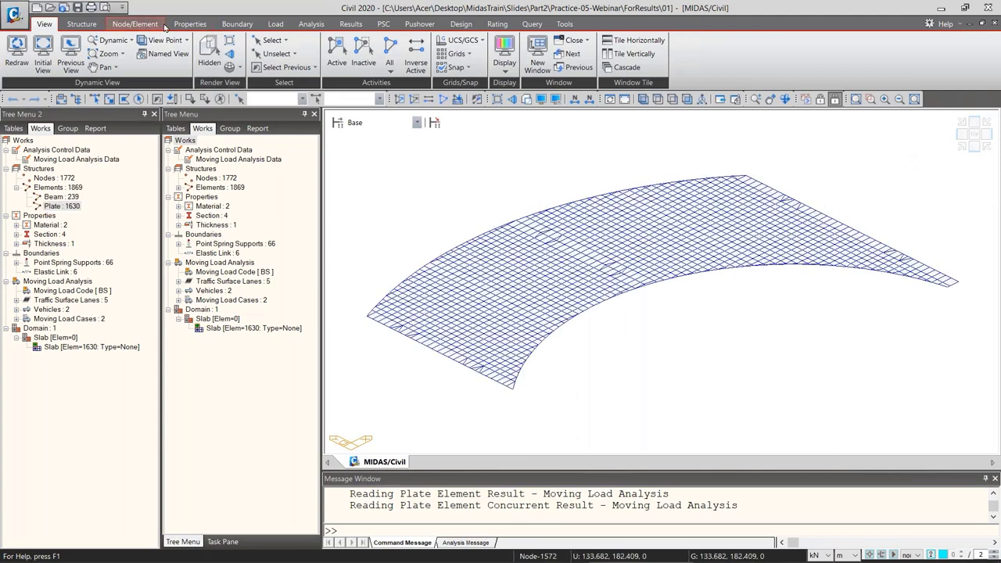
Apply a local-axis Mxx plate moment contour for the load case MVmin: HA&HB30-ULS-C1
{"action": "left_click", "coordinate": [351, 24]}
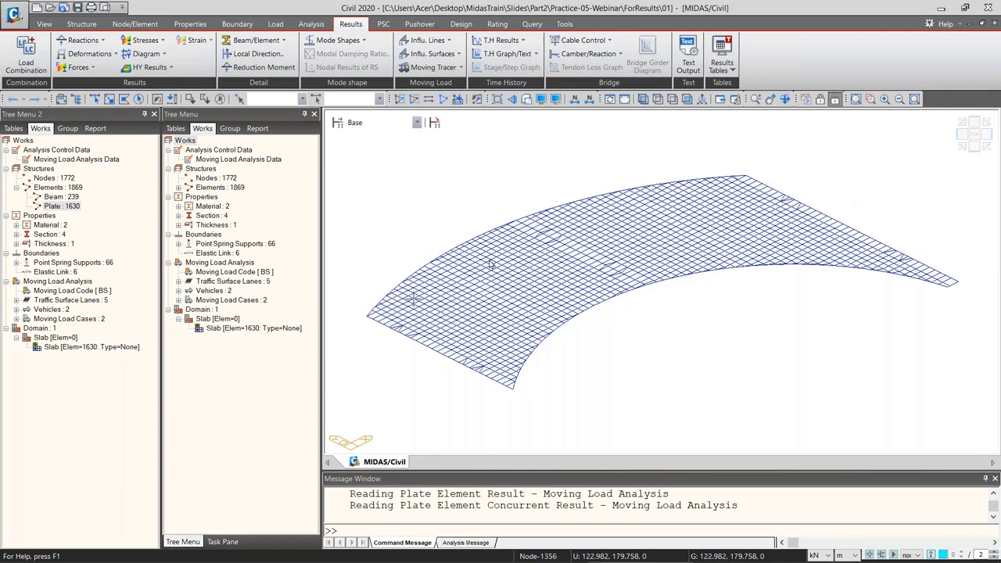
{"action": "mouse_move", "coordinate": [818, 212]}
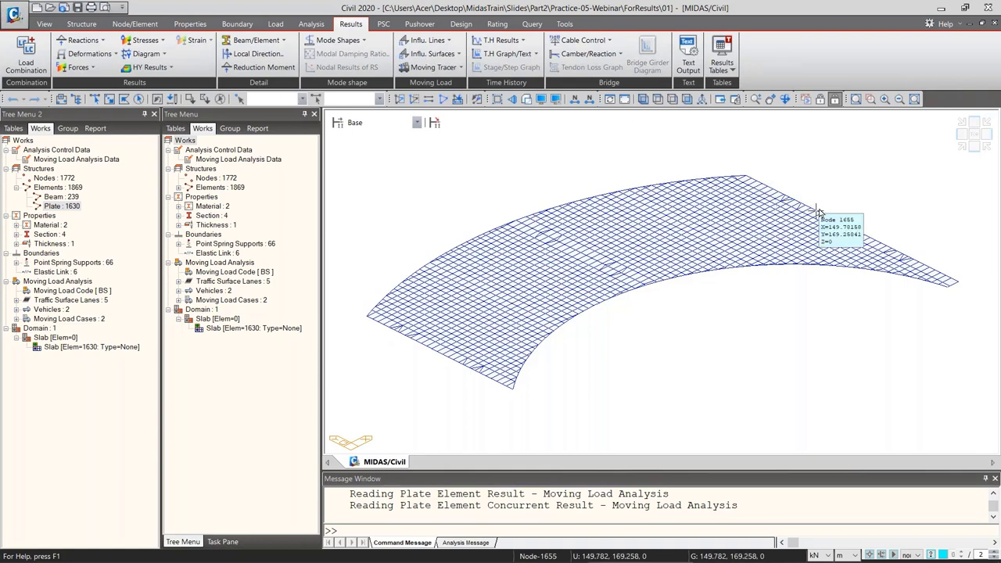
{"action": "left_click", "coordinate": [79, 68]}
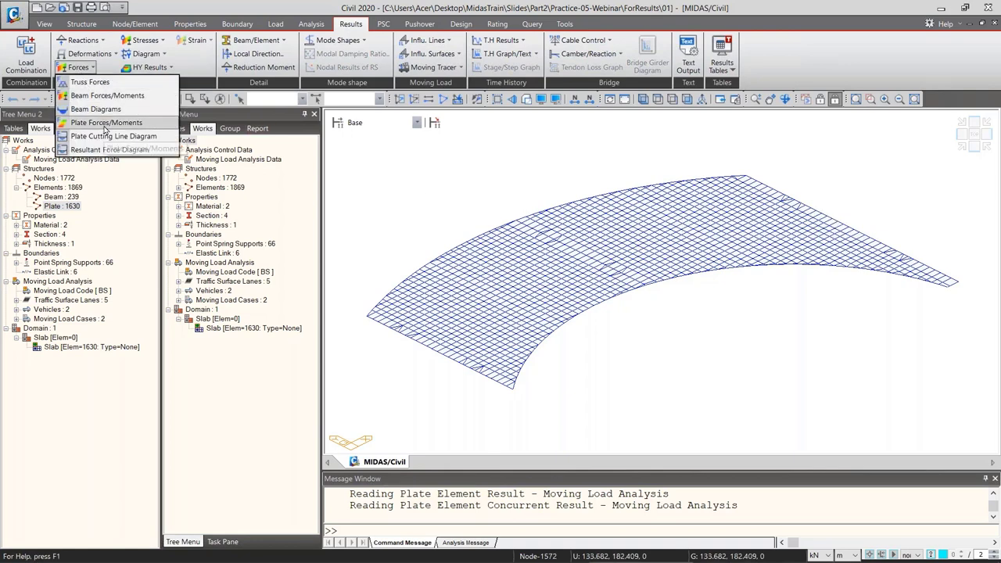
{"action": "left_click", "coordinate": [105, 125]}
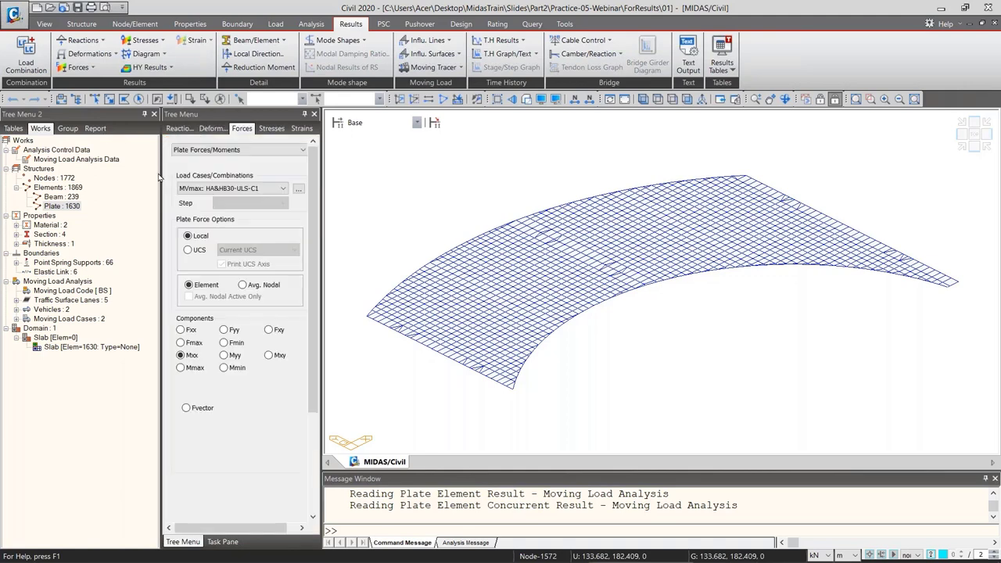
{"action": "left_click", "coordinate": [247, 189]}
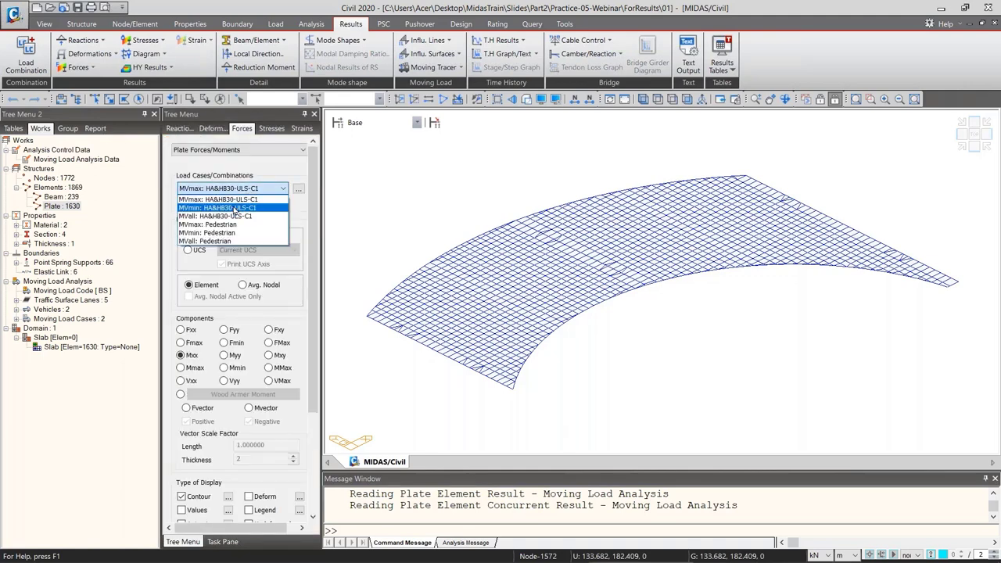
{"action": "left_click", "coordinate": [232, 207]}
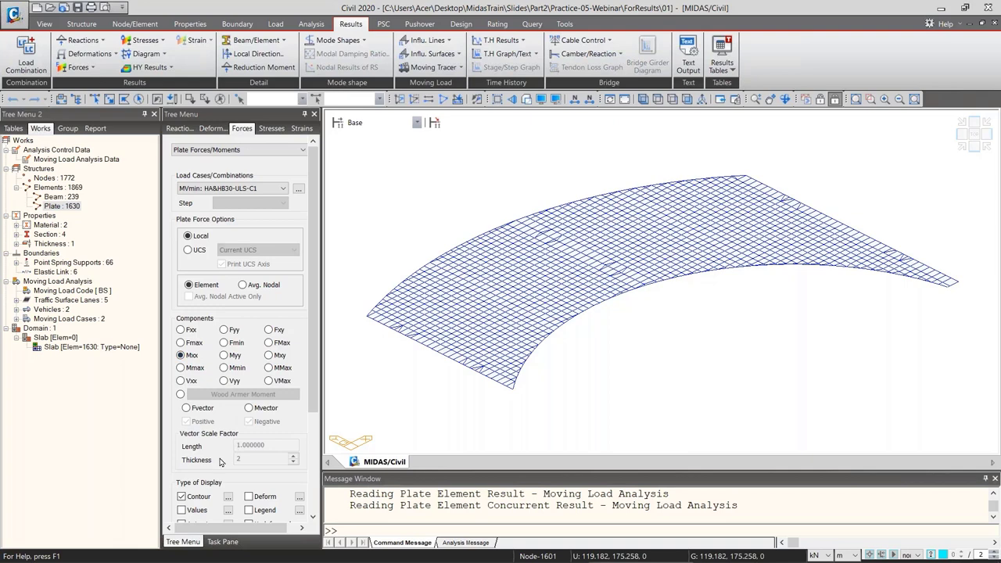
{"action": "scroll", "coordinate": [232, 443], "scroll_direction": "down", "scroll_amount": 3}
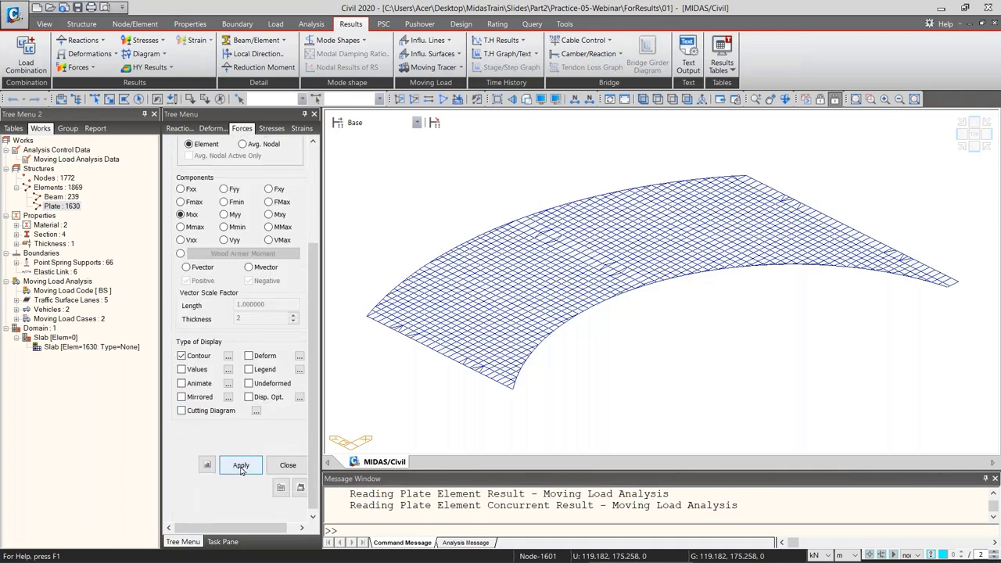
{"action": "left_click", "coordinate": [241, 466]}
{"action": "scroll", "coordinate": [248, 234], "scroll_direction": "up", "scroll_amount": 3}
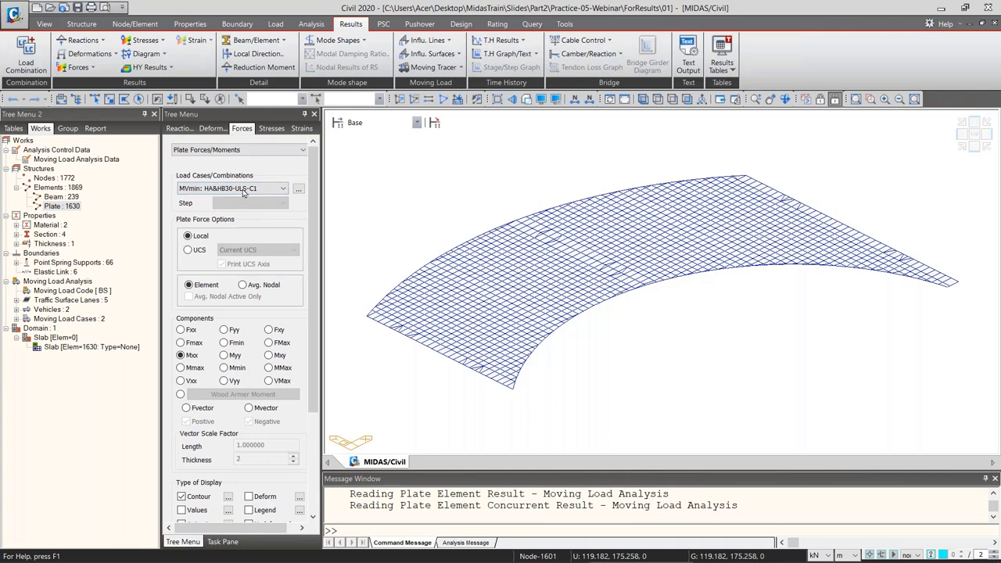
Add the legend to the MVmin: HA&HB30-ULS-C1 Mxx contour of the slab and apply it
{"action": "scroll", "coordinate": [258, 256], "scroll_direction": "down", "scroll_amount": 2}
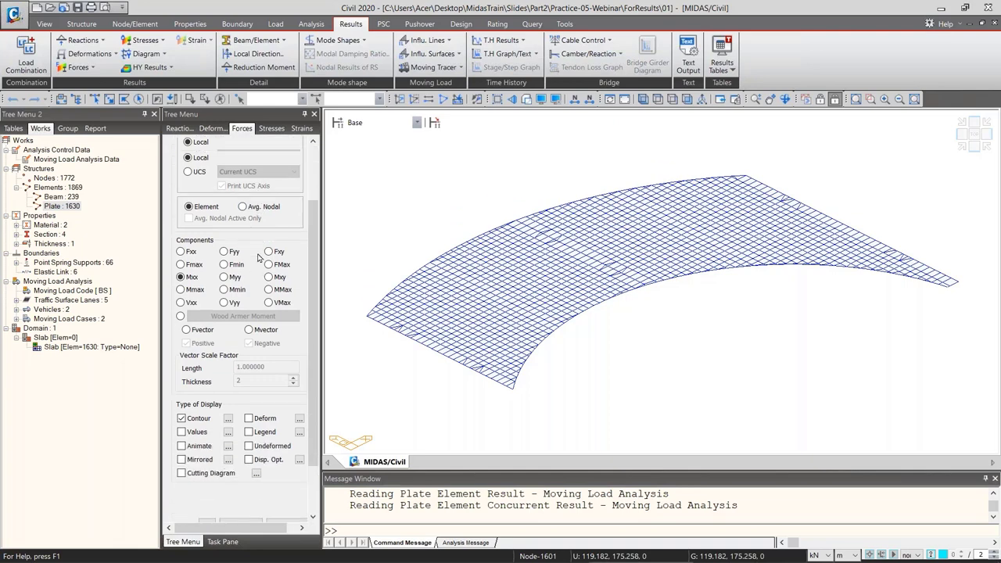
{"action": "scroll", "coordinate": [258, 257], "scroll_direction": "up", "scroll_amount": 2}
{"action": "scroll", "coordinate": [249, 205], "scroll_direction": "down", "scroll_amount": 3}
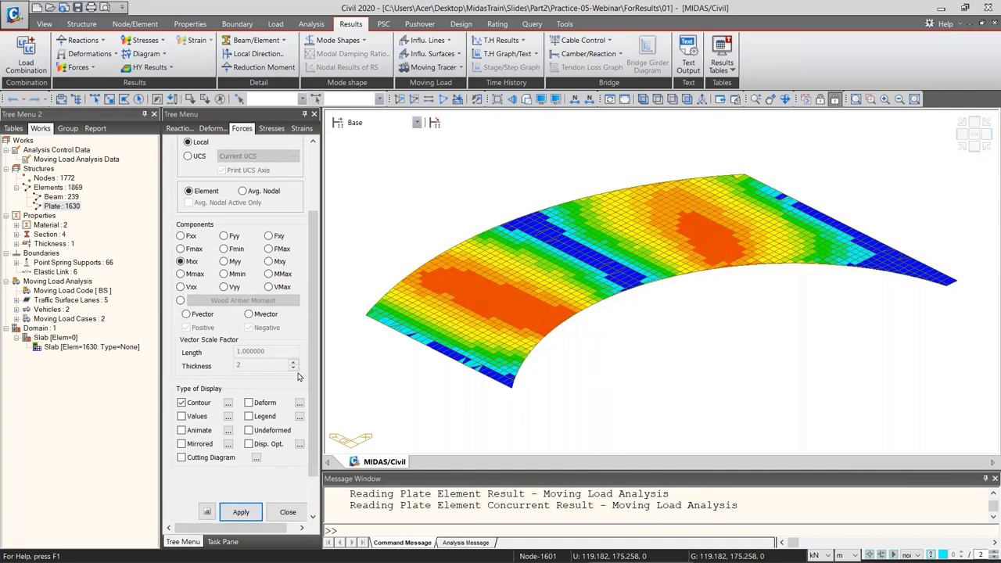
{"action": "left_click", "coordinate": [250, 417]}
{"action": "left_click", "coordinate": [251, 515]}
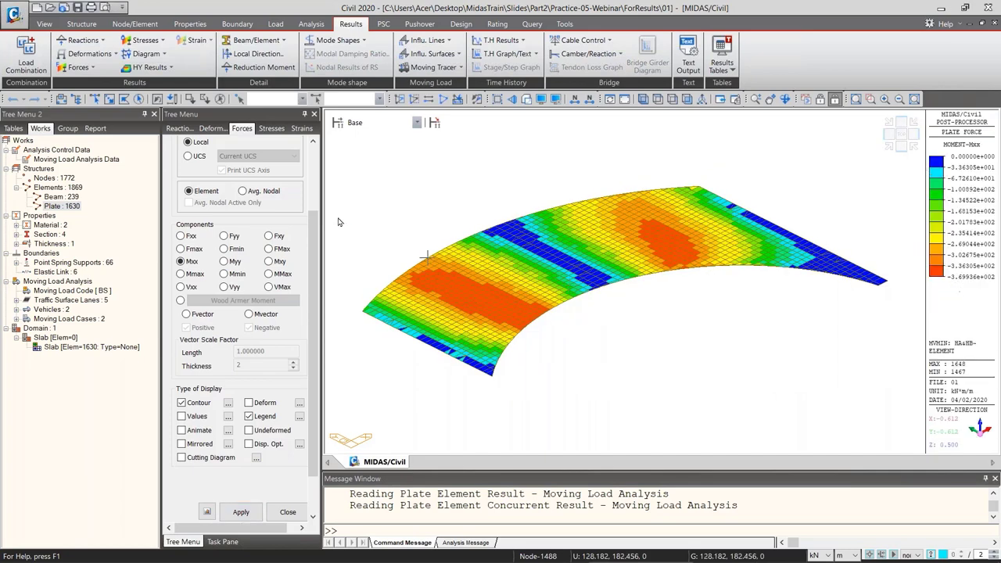
{"action": "scroll", "coordinate": [195, 195], "scroll_direction": "up", "scroll_amount": 3}
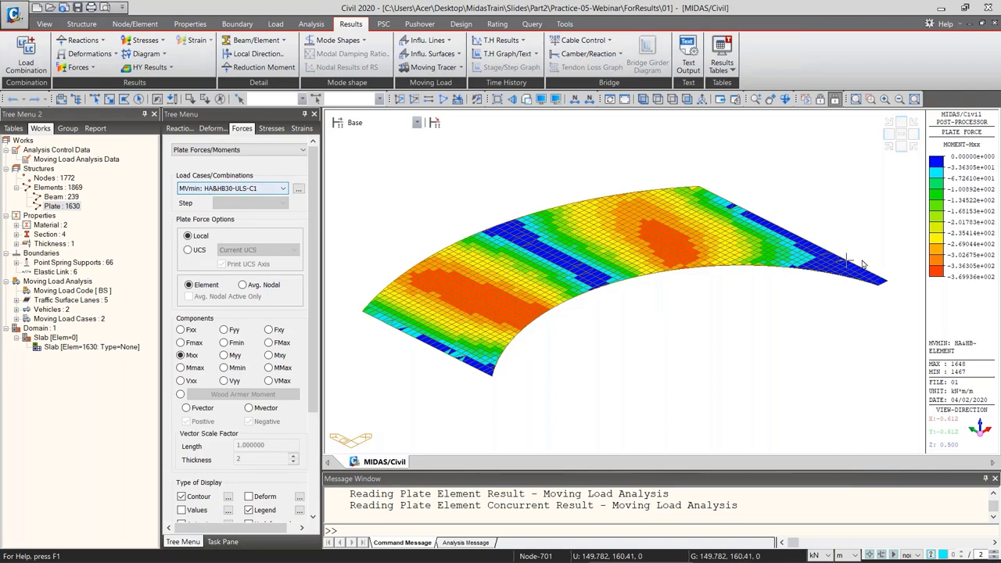
{"action": "middle_click_drag", "start_coordinate": [877, 299], "coordinate": [860, 288]}
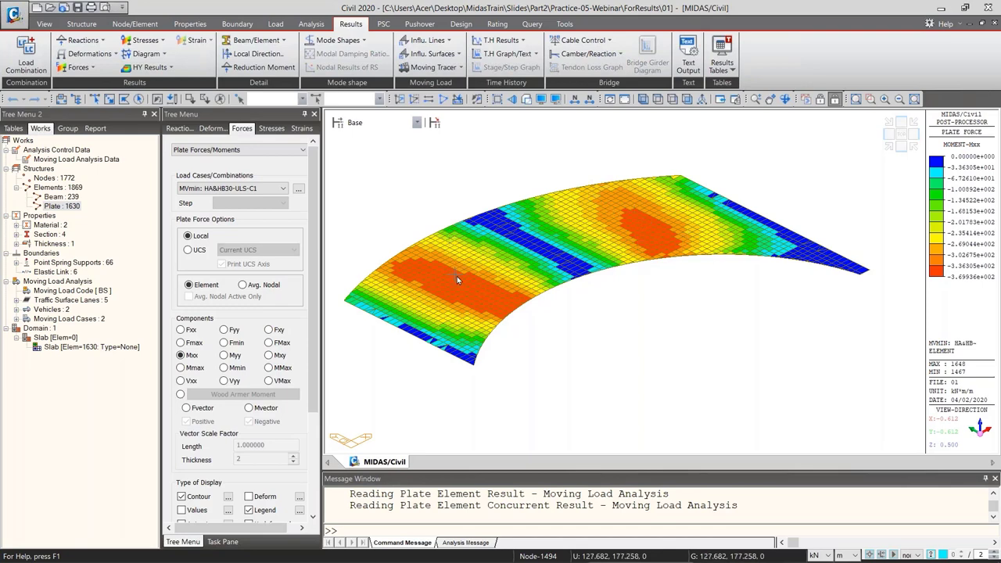
Display the slab's Mxx plate moment contour for the load case MVmax: HA&HB30-ULS-C1
{"action": "left_click", "coordinate": [241, 189]}
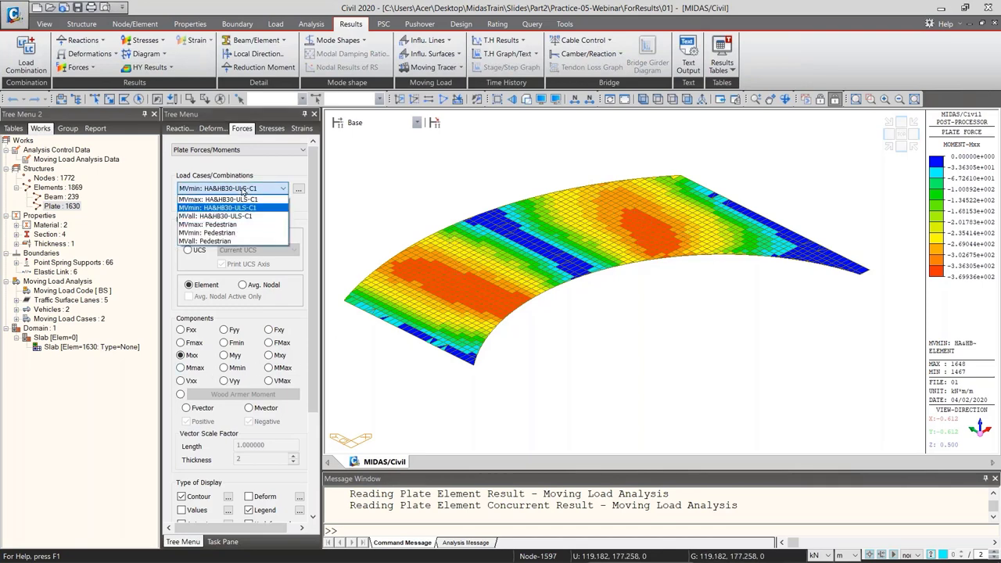
{"action": "left_click", "coordinate": [229, 205]}
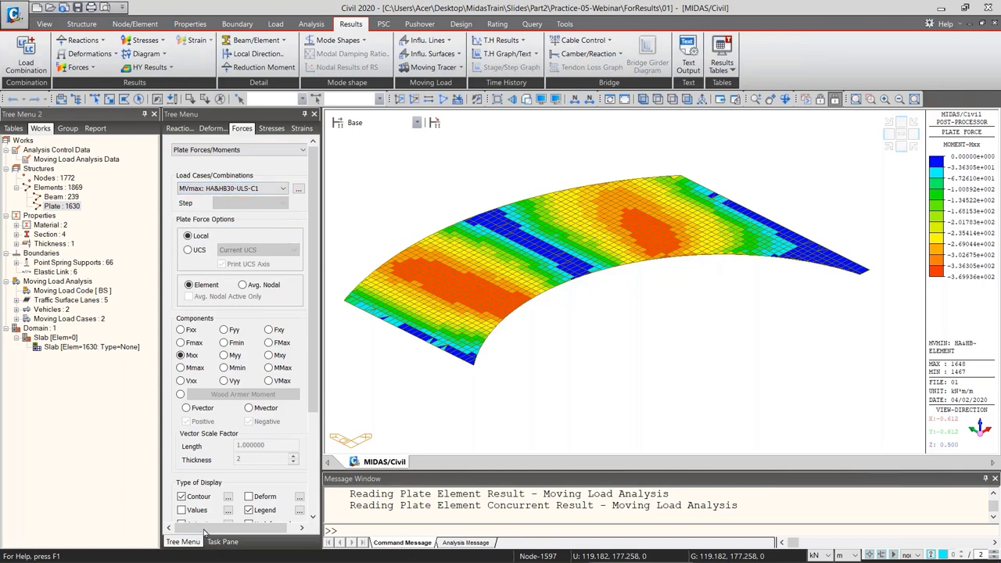
{"action": "scroll", "coordinate": [243, 444], "scroll_direction": "down", "scroll_amount": 5}
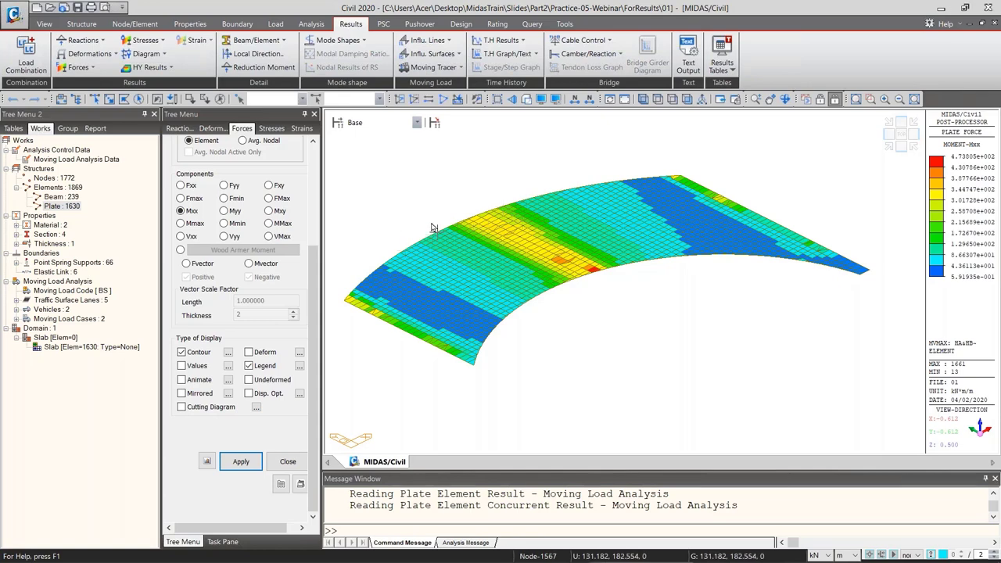
{"action": "scroll", "coordinate": [311, 292], "scroll_direction": "up", "scroll_amount": 3}
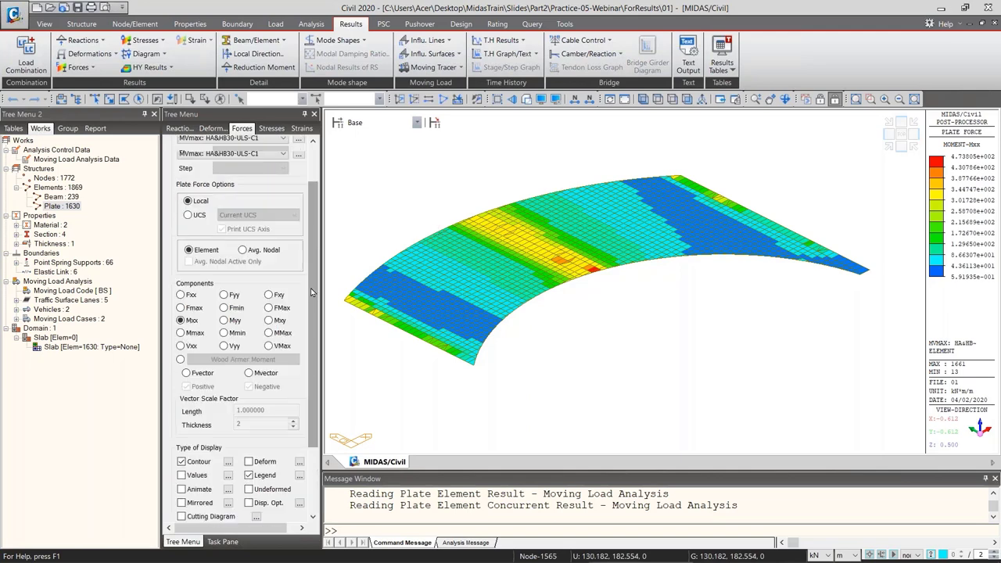
{"action": "scroll", "coordinate": [311, 292], "scroll_direction": "up", "scroll_amount": 2}
{"action": "scroll", "coordinate": [305, 271], "scroll_direction": "down", "scroll_amount": 4}
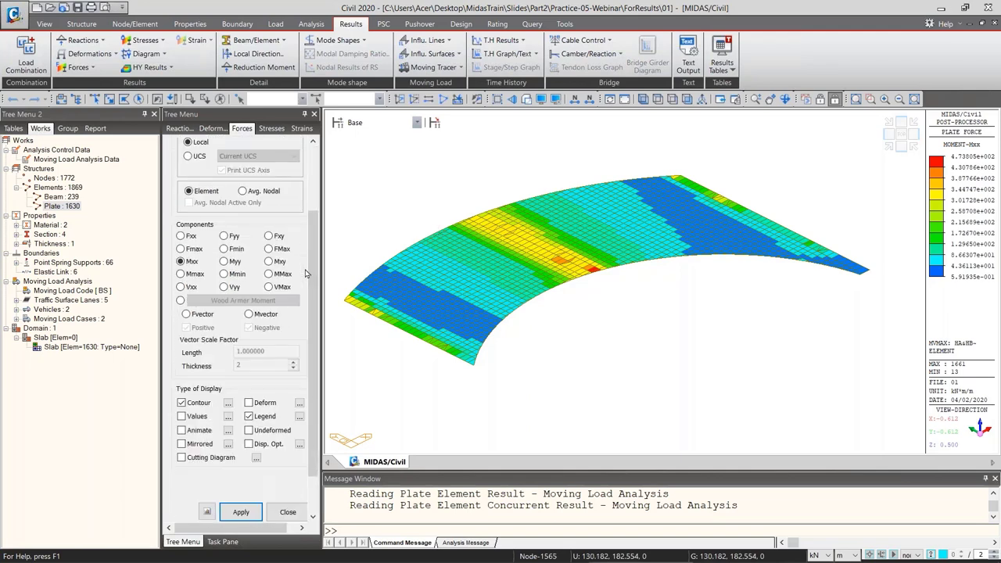
{"action": "scroll", "coordinate": [306, 273], "scroll_direction": "up", "scroll_amount": 3}
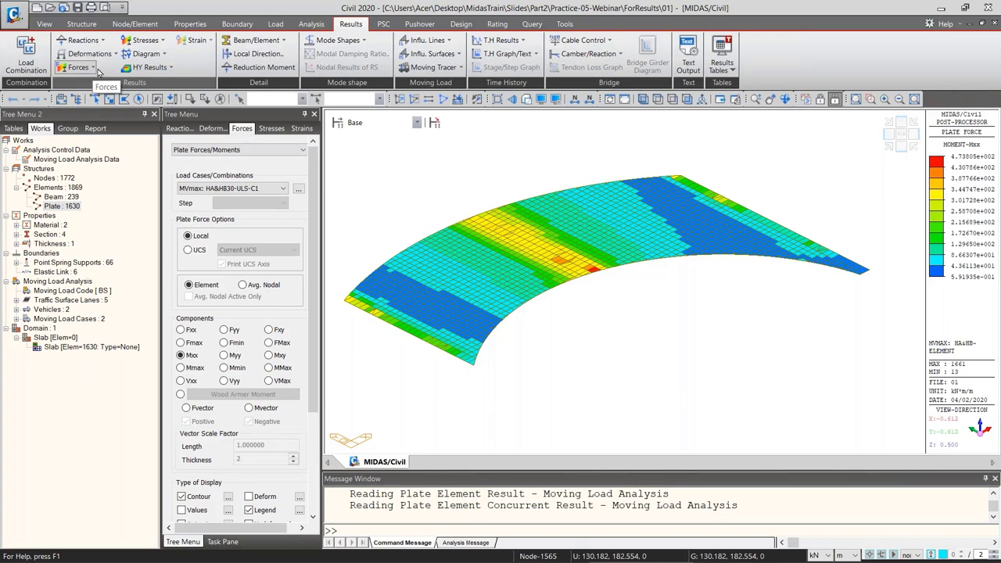
Open the moving load tracer for plate forces/moments with MVmax: HA&HB30-ULS-C1 as the moving load case
{"action": "left_click", "coordinate": [436, 68]}
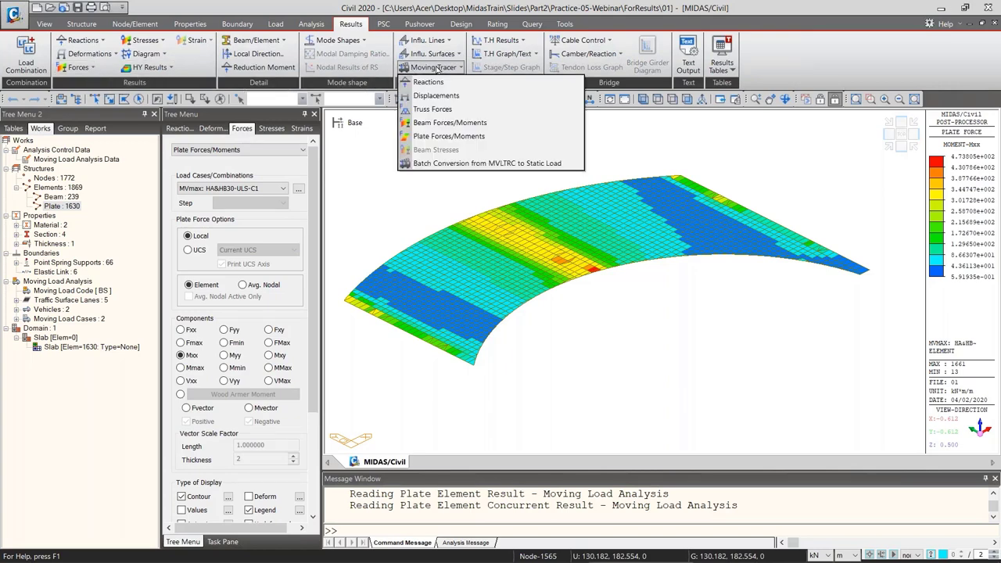
{"action": "left_click", "coordinate": [447, 137]}
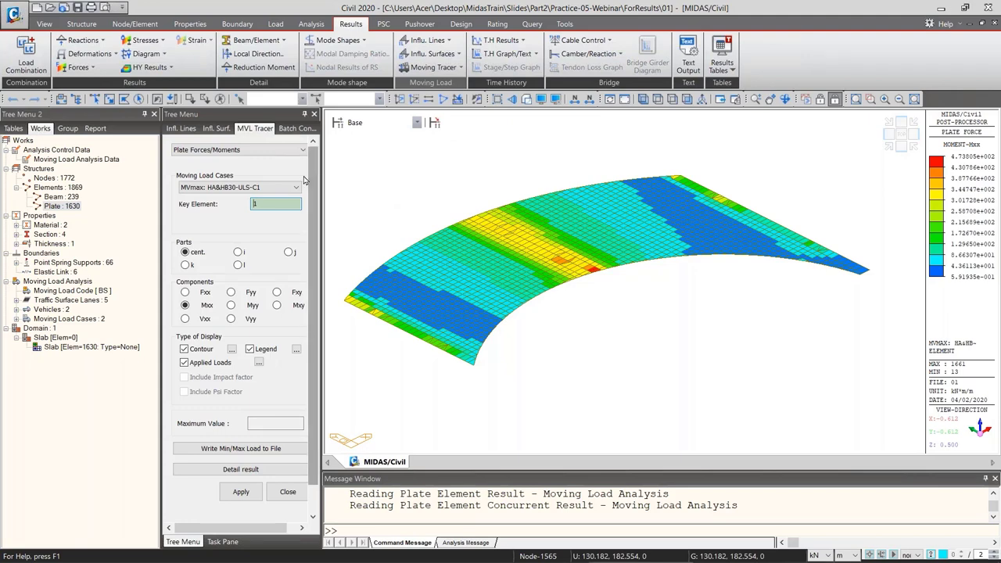
{"action": "left_click", "coordinate": [266, 189]}
{"action": "left_click", "coordinate": [266, 194]}
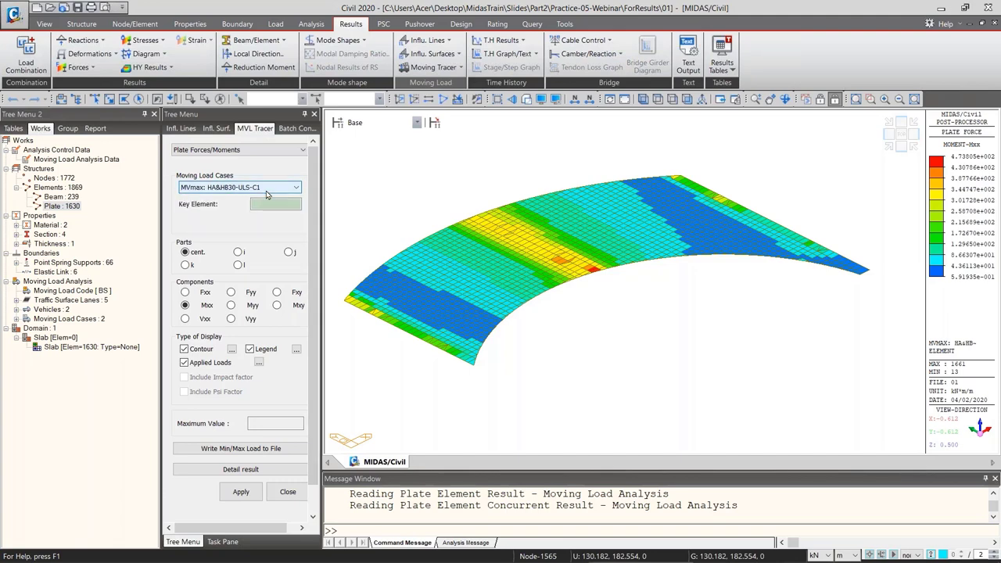
{"action": "left_click", "coordinate": [267, 193]}
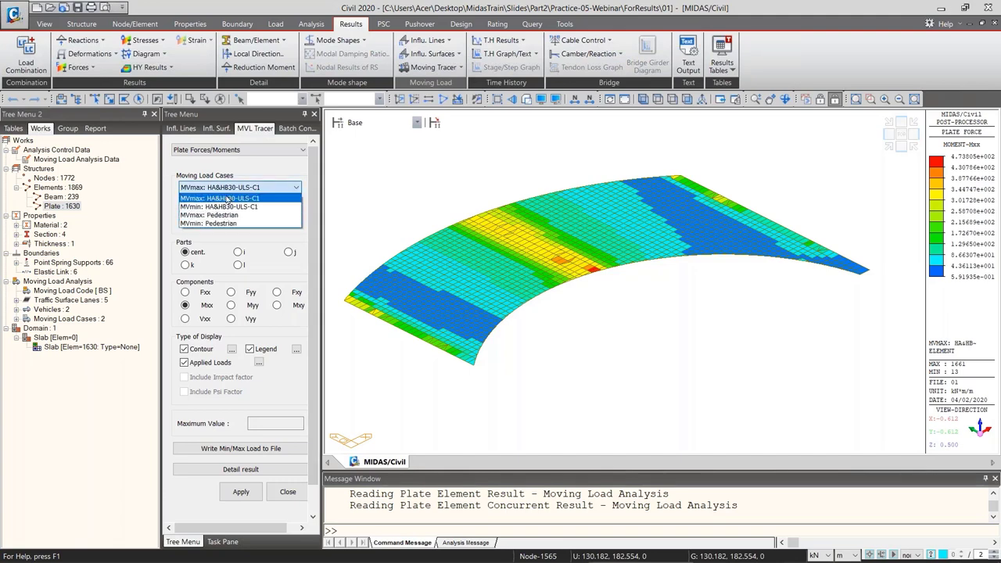
{"action": "left_click", "coordinate": [260, 189]}
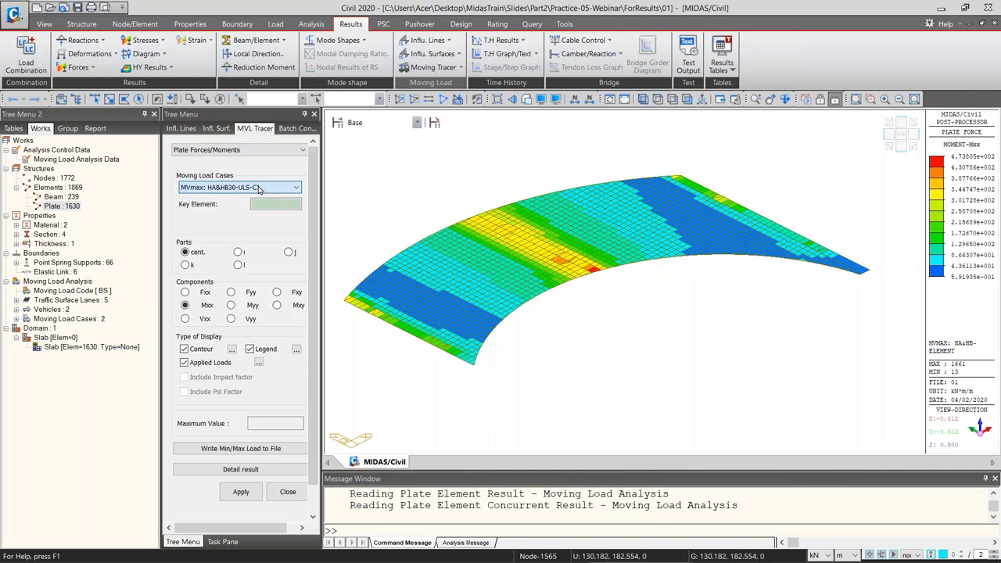
Trace the loads governing Mxx at the centre of key element 300, with the contour display turned off
{"action": "left_click", "coordinate": [260, 202]}
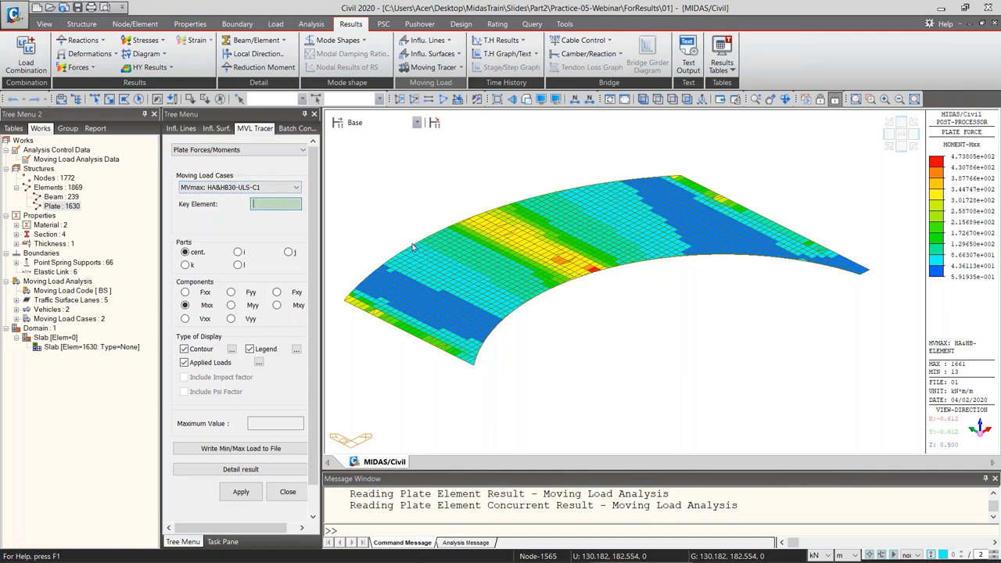
{"action": "left_click", "coordinate": [472, 277]}
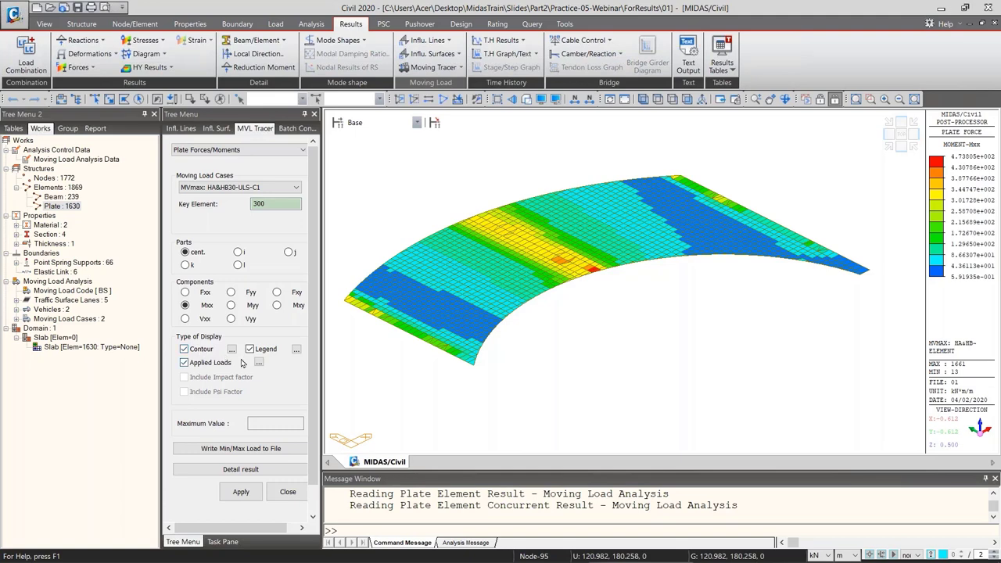
{"action": "left_click", "coordinate": [184, 349]}
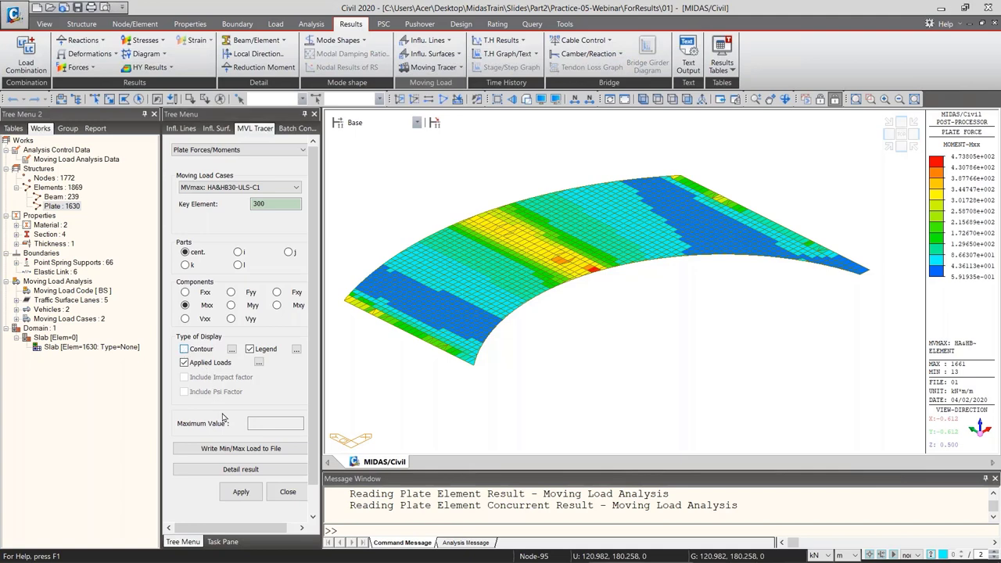
{"action": "left_click", "coordinate": [241, 492]}
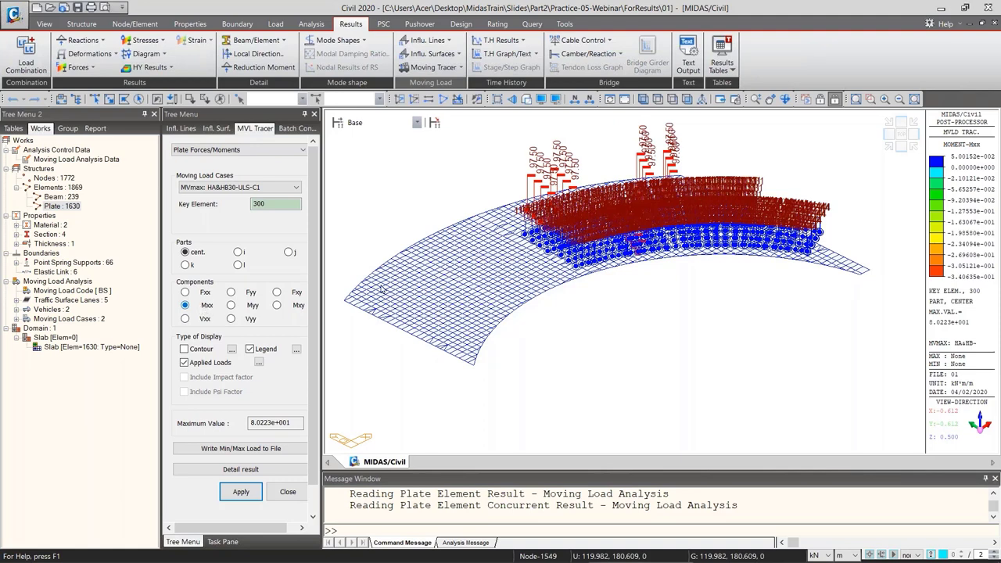
Examine the traced MVmax loads in top and isometric views, and select element 300 to locate it on the slab
{"action": "mouse_move", "coordinate": [460, 275]}
{"action": "left_click", "coordinate": [888, 150]}
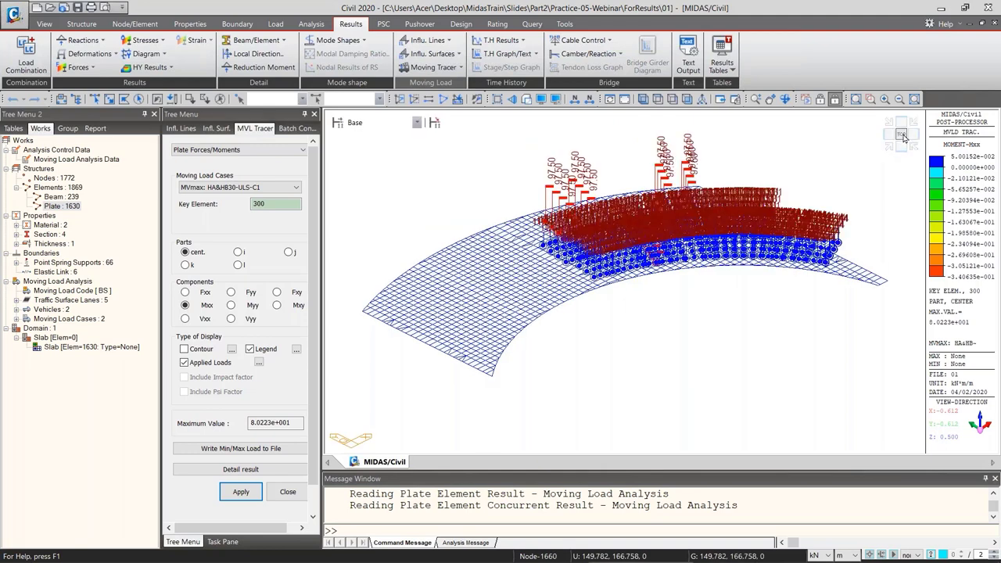
{"action": "left_click", "coordinate": [902, 136]}
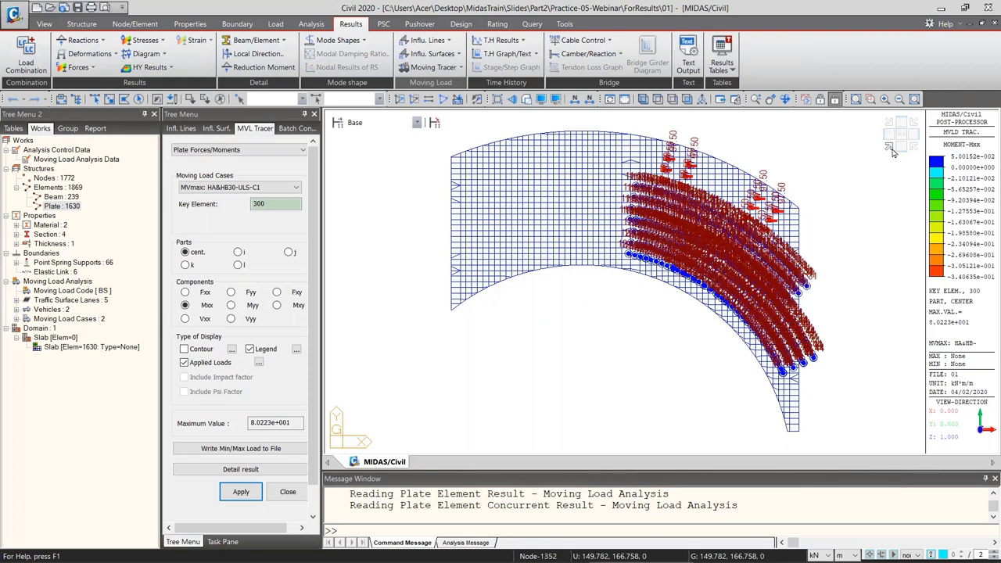
{"action": "left_click", "coordinate": [912, 147]}
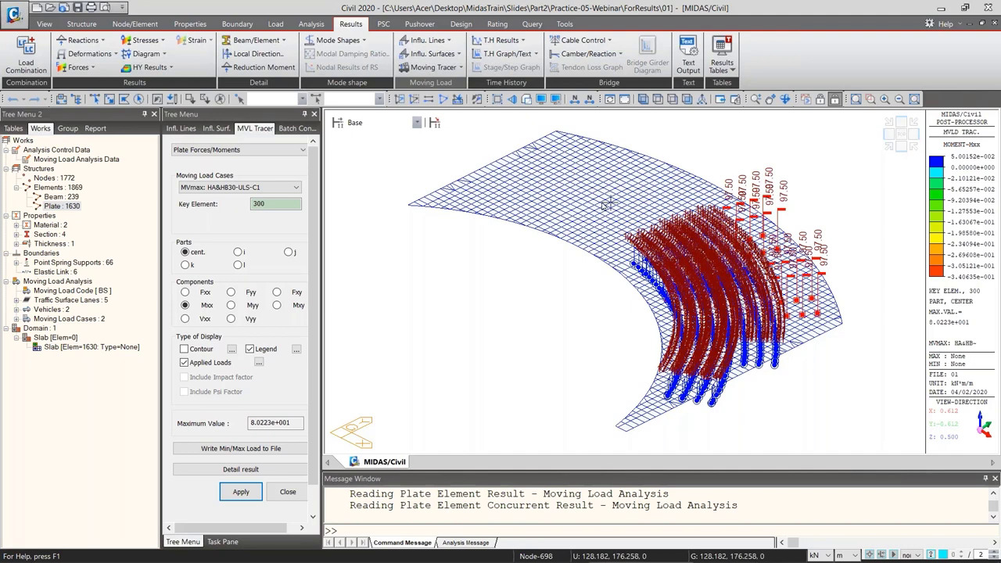
{"action": "middle_click_drag", "start_coordinate": [594, 199], "coordinate": [473, 307]}
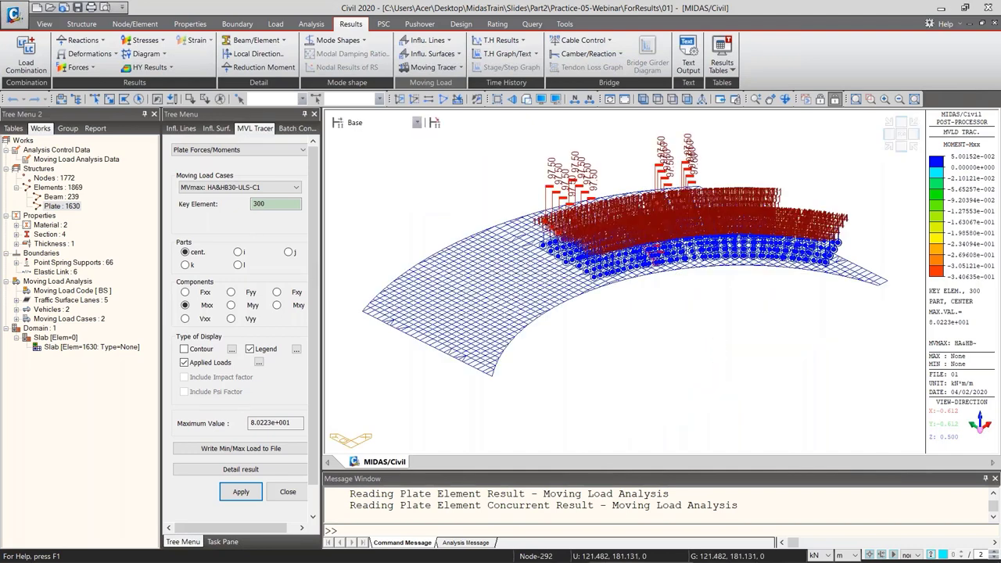
{"action": "type", "text": "300"}
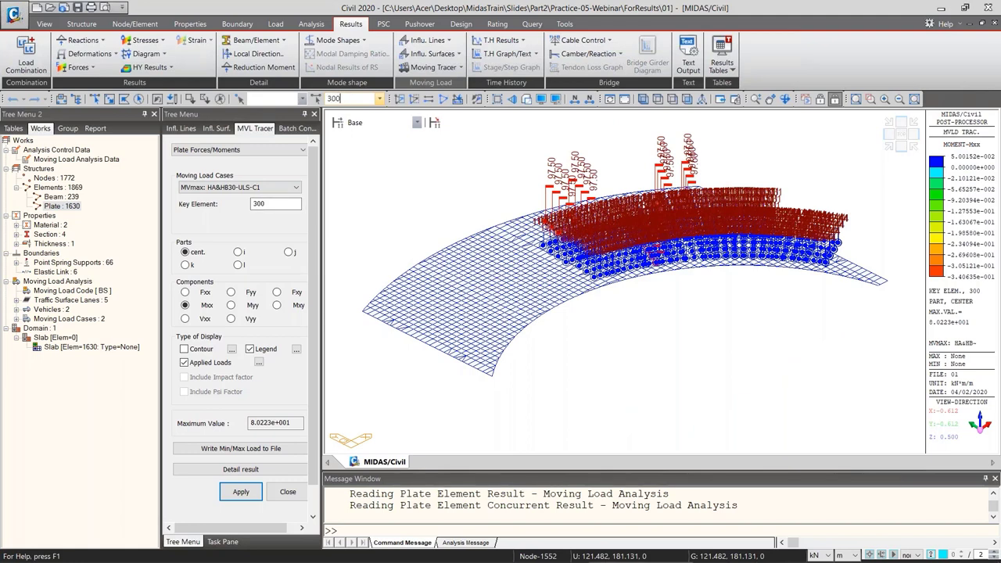
{"action": "key", "text": "Return"}
{"action": "mouse_move", "coordinate": [486, 286]}
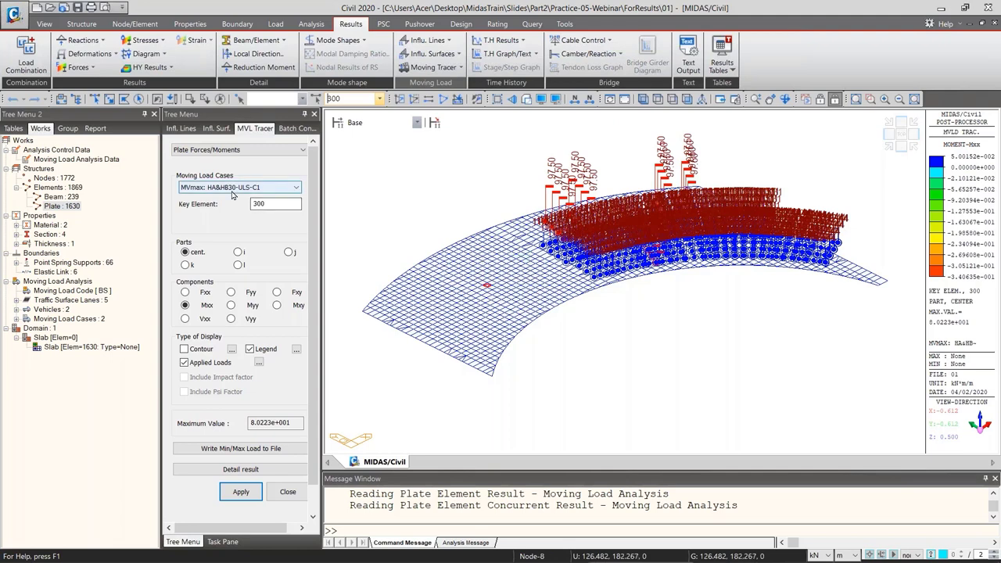
Change the tracer's moving load case to MVmin: HA&HB30-ULS-C1 and apply it for key element 300
{"action": "left_click", "coordinate": [265, 189]}
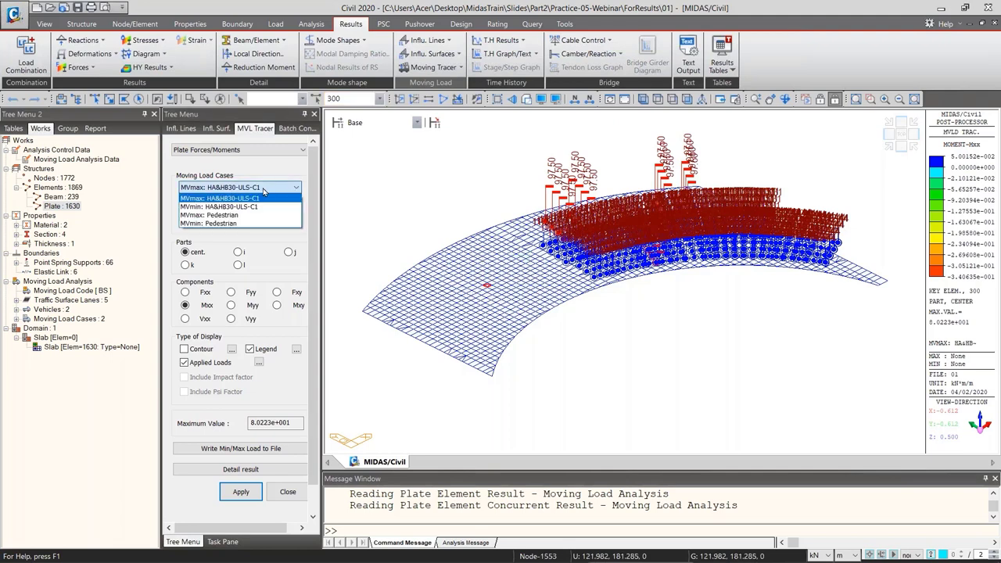
{"action": "left_click", "coordinate": [244, 207]}
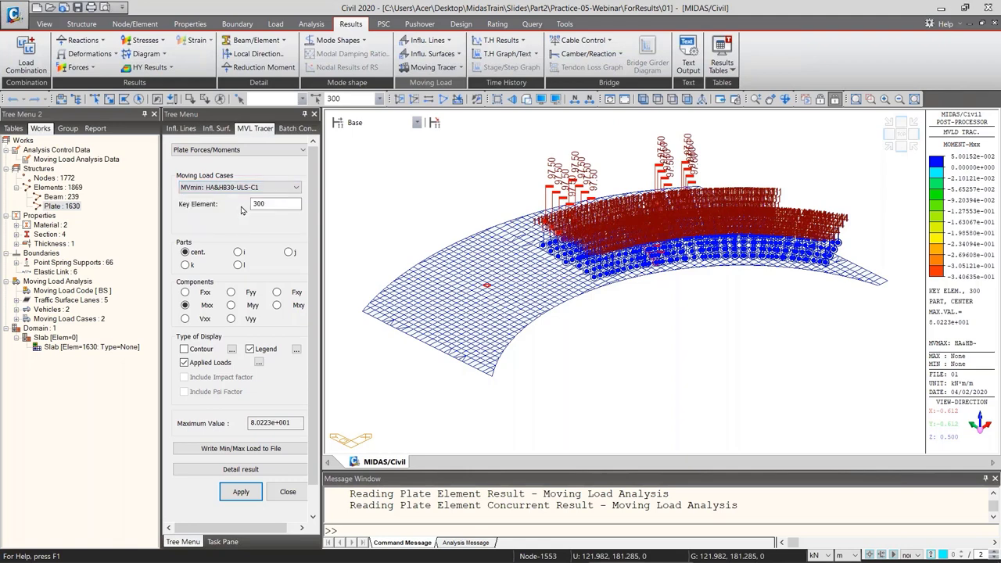
{"action": "left_click", "coordinate": [205, 189]}
{"action": "left_click", "coordinate": [206, 208]}
{"action": "left_click", "coordinate": [240, 491]}
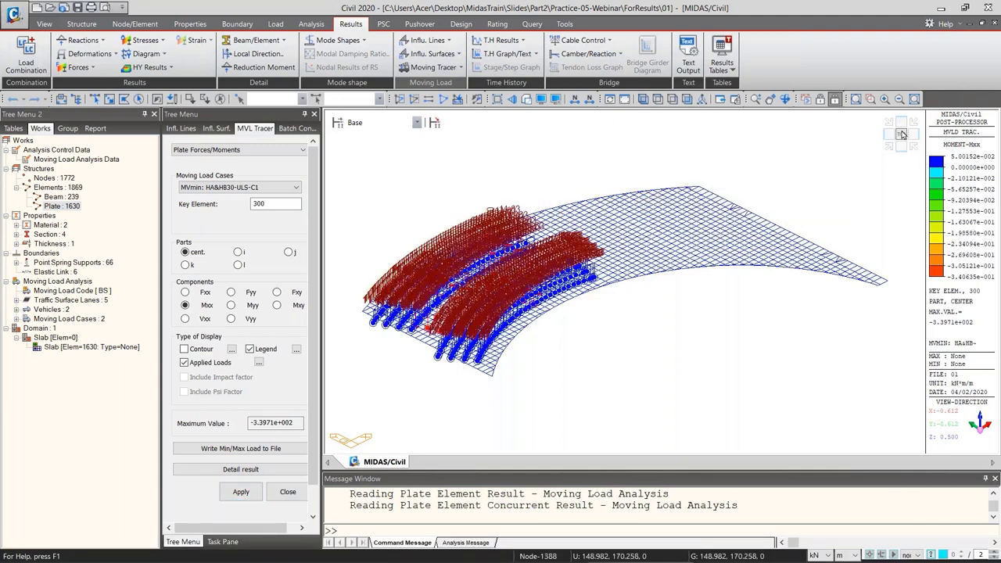
Examine the traced MVmin wheel and lane loads around element 300 in top and isometric views, reselecting the element to locate it
{"action": "key", "text": "ctrl+t"}
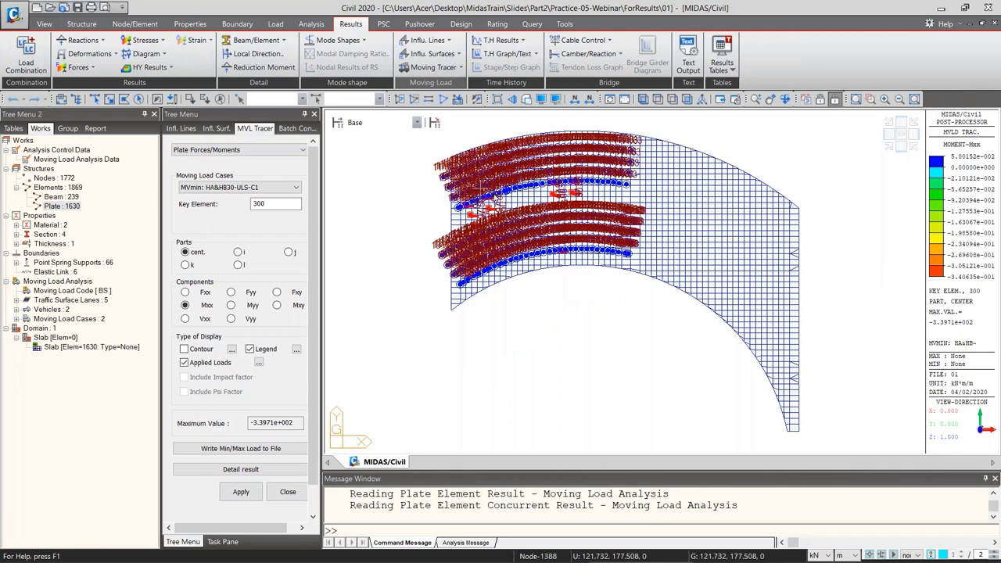
{"action": "scroll", "coordinate": [572, 202], "scroll_direction": "up", "scroll_amount": 3}
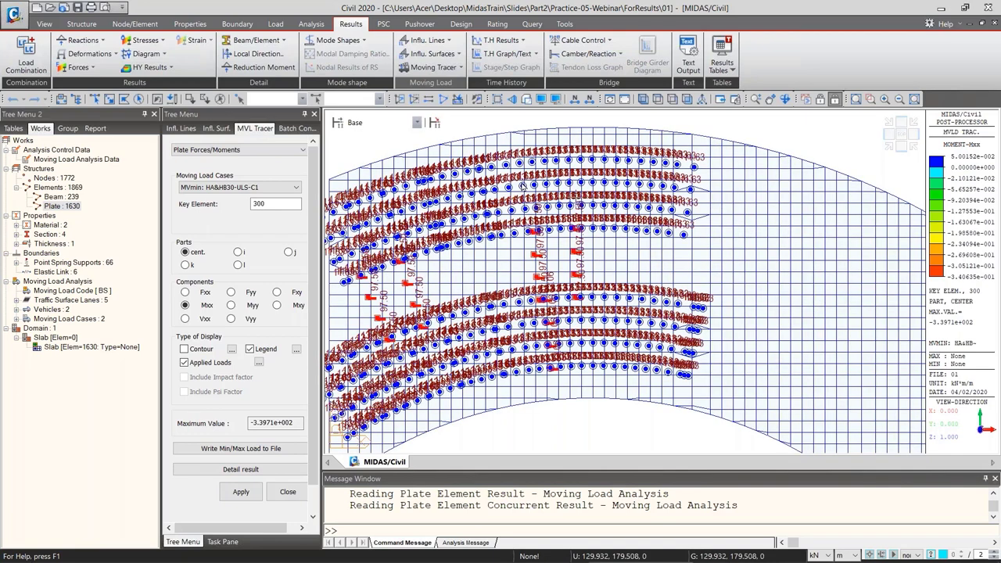
{"action": "left_click", "coordinate": [457, 98]}
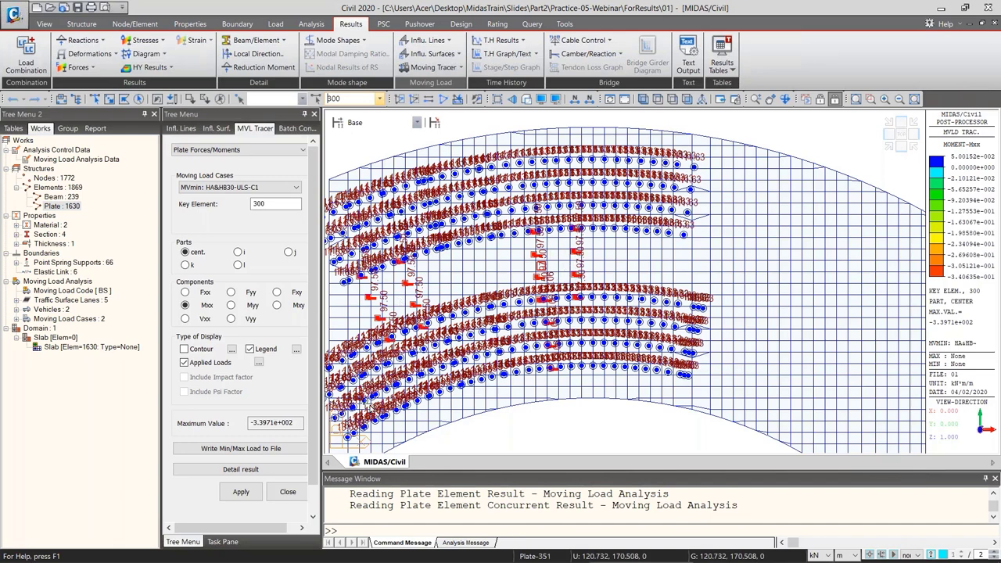
{"action": "left_click", "coordinate": [889, 150]}
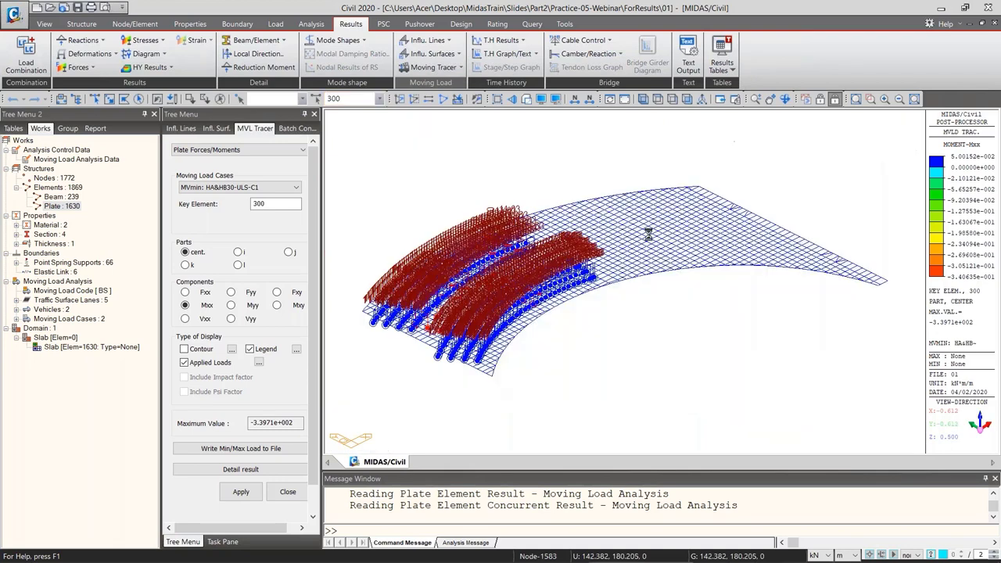
{"action": "scroll", "coordinate": [670, 280], "scroll_direction": "up", "scroll_amount": 5}
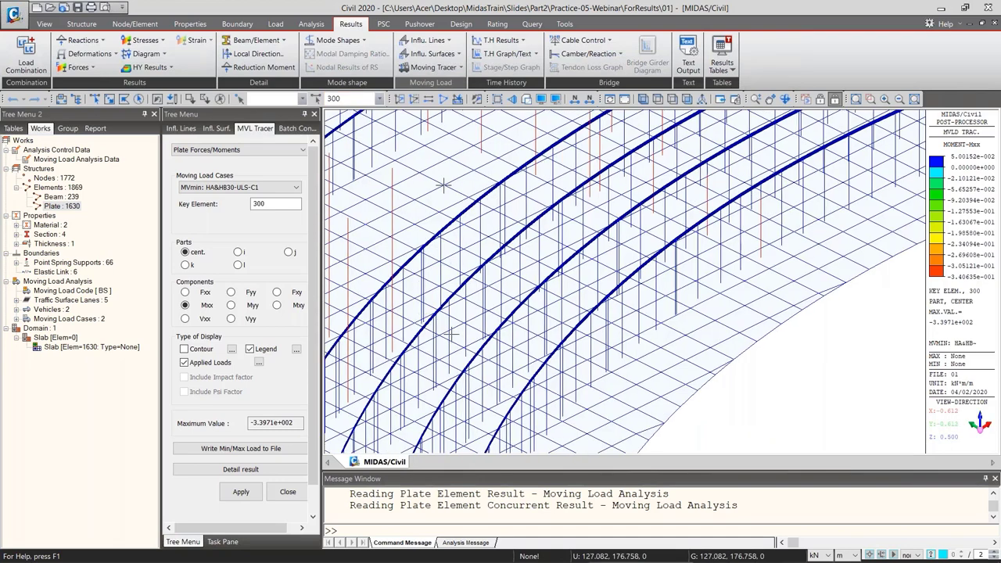
{"action": "scroll", "coordinate": [670, 279], "scroll_direction": "up", "scroll_amount": 2}
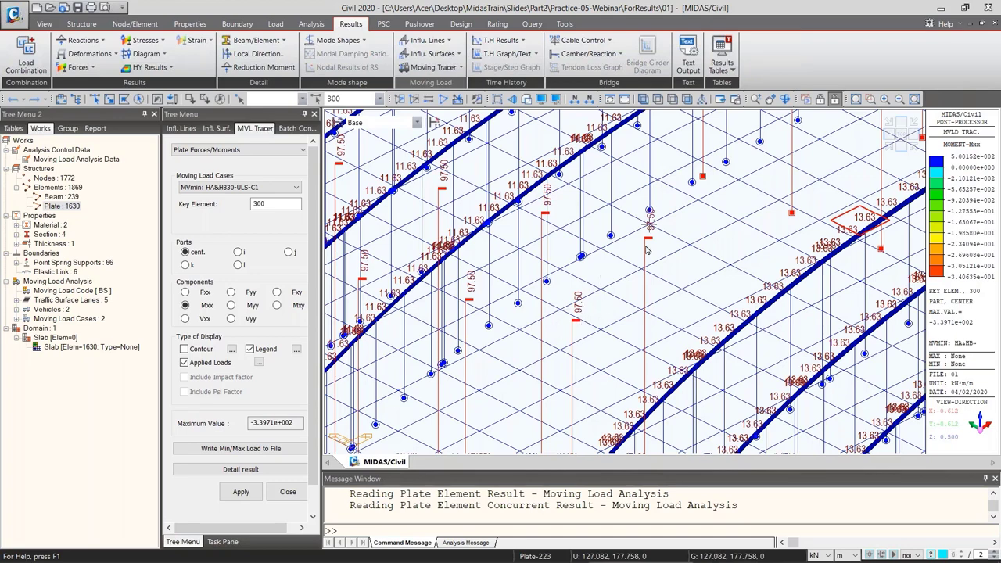
Turn off the load values in the tracer's applied loads detail settings and reapply the MVmin trace for element 300
{"action": "scroll", "coordinate": [563, 229], "scroll_direction": "down", "scroll_amount": 2}
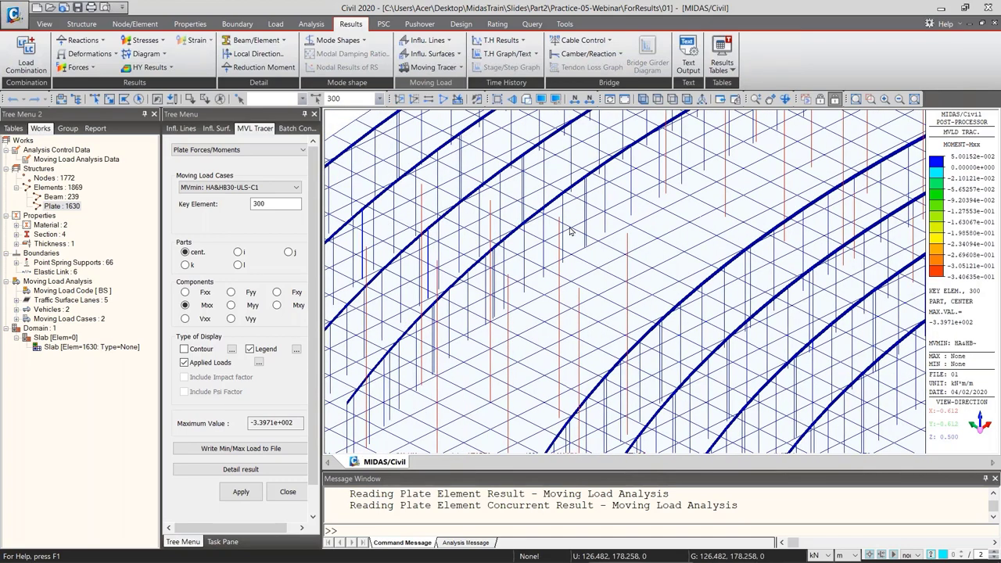
{"action": "scroll", "coordinate": [677, 322], "scroll_direction": "up", "scroll_amount": 3}
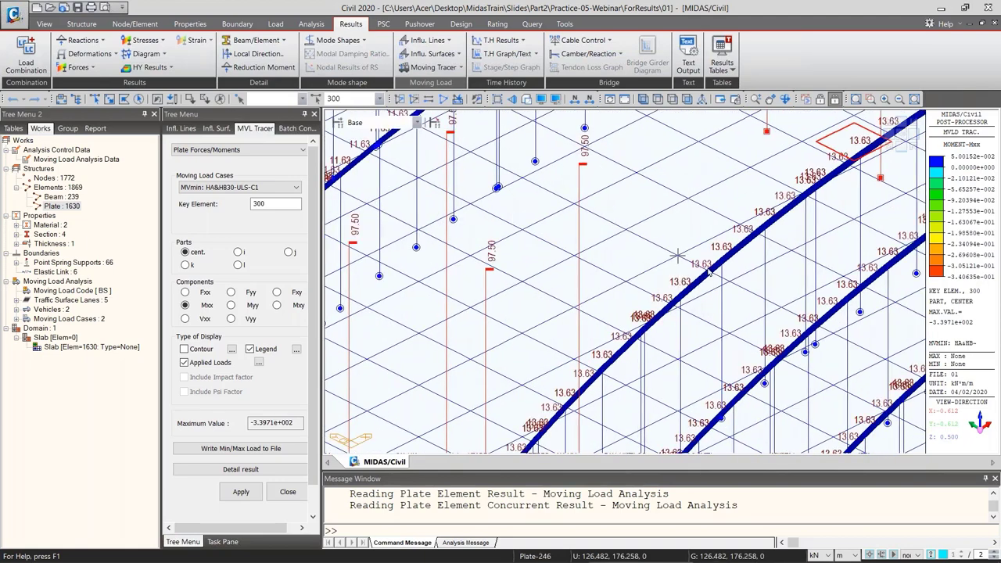
{"action": "mouse_move", "coordinate": [712, 279]}
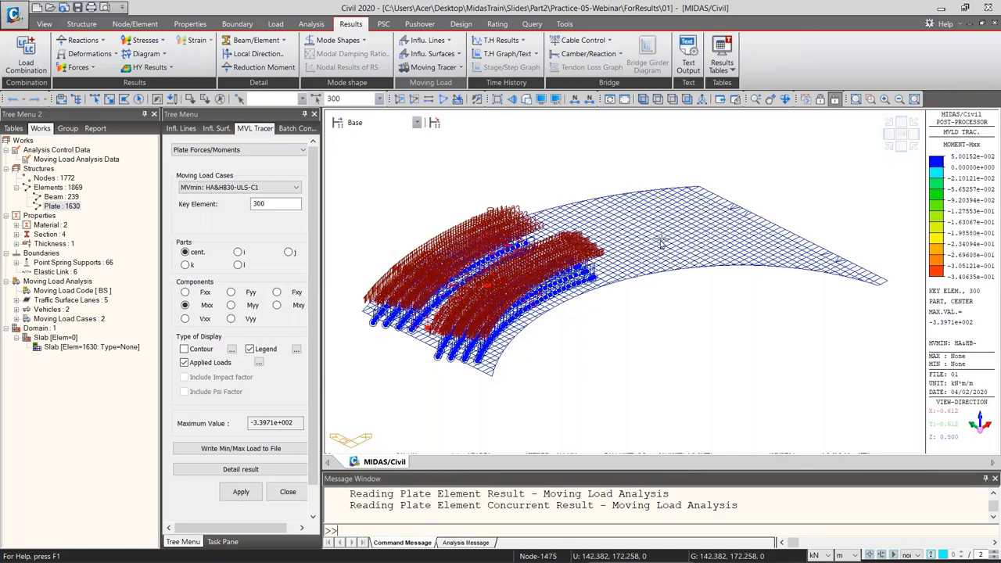
{"action": "key", "text": "ctrl+e"}
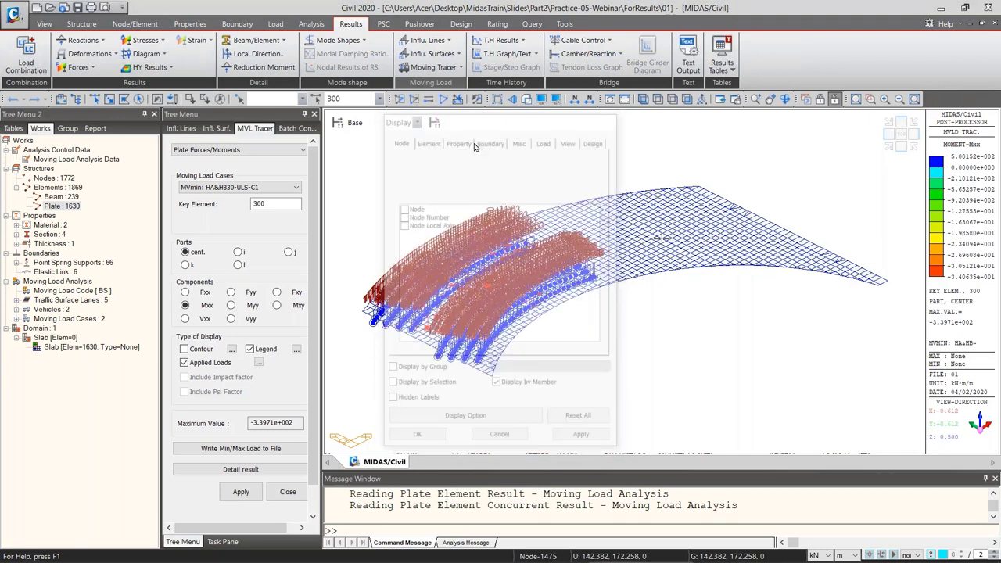
{"action": "left_click", "coordinate": [259, 362]}
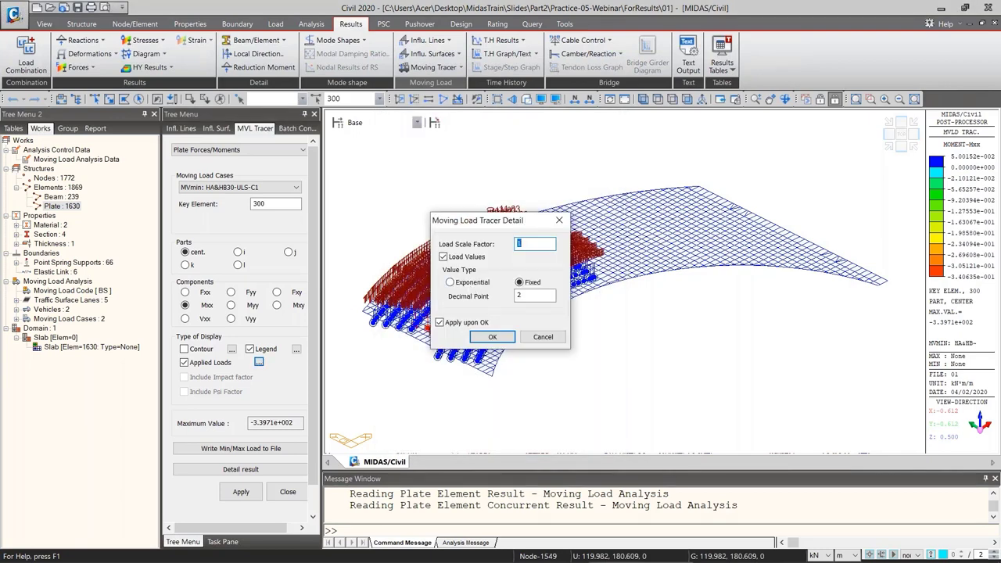
{"action": "left_click", "coordinate": [443, 258]}
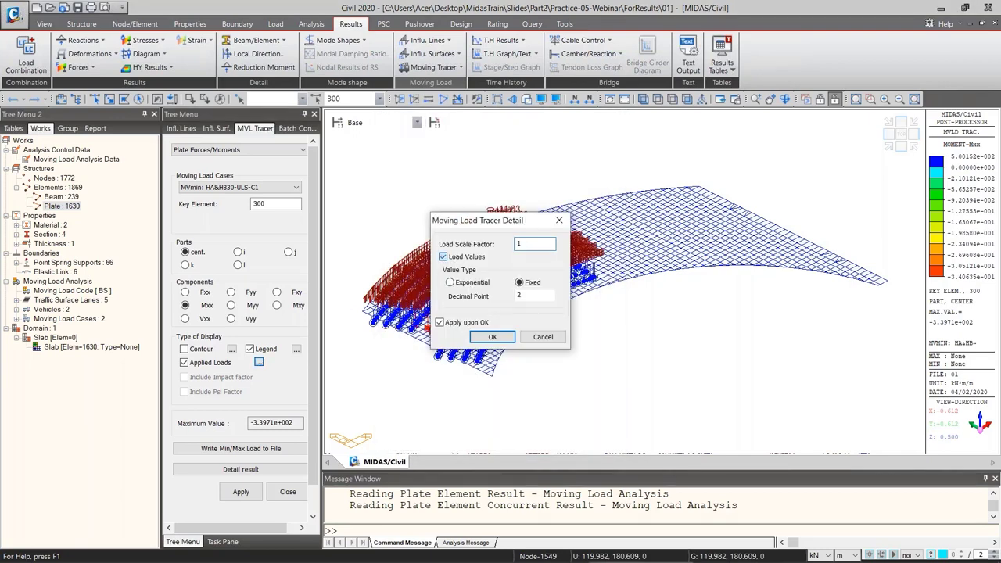
{"action": "left_click", "coordinate": [493, 337]}
{"action": "left_click", "coordinate": [241, 491]}
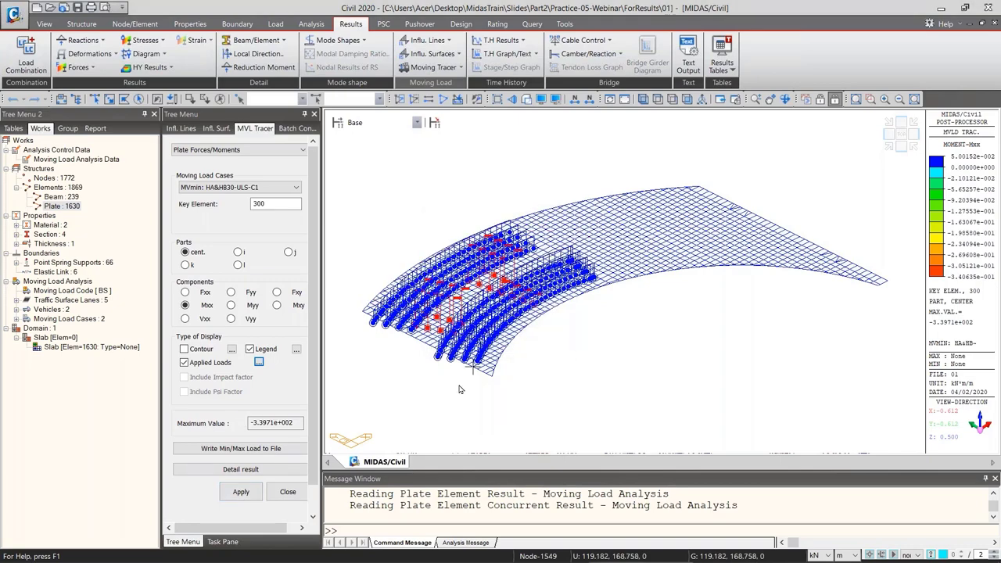
{"action": "scroll", "coordinate": [731, 206], "scroll_direction": "up", "scroll_amount": 2}
{"action": "scroll", "coordinate": [641, 235], "scroll_direction": "up", "scroll_amount": 2}
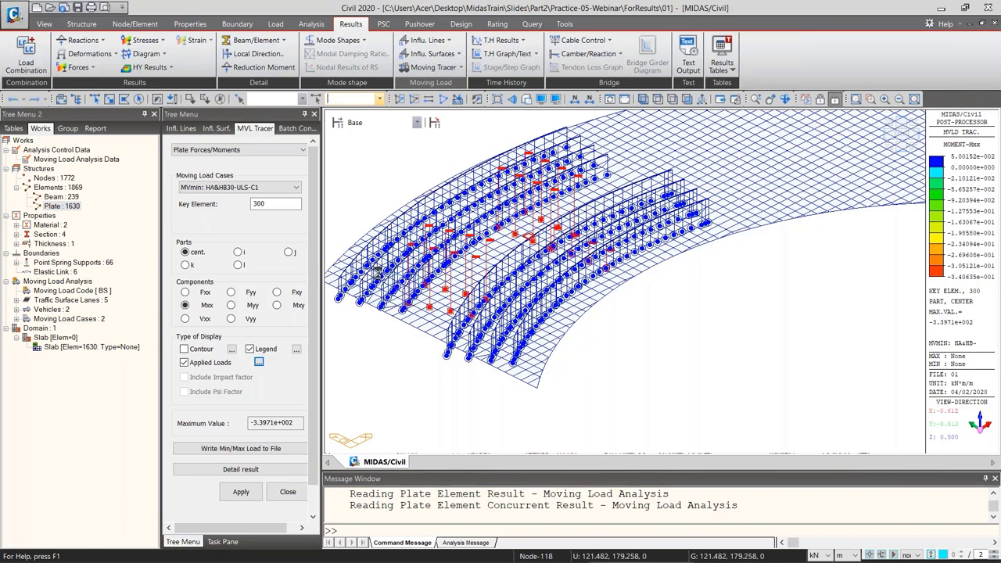
Trace the MVmin: HA&HB30-ULS-C1 beam force Fx at the i end of pier element 1811, with the contour display turned off
{"action": "scroll", "coordinate": [378, 270], "scroll_direction": "down", "scroll_amount": 3}
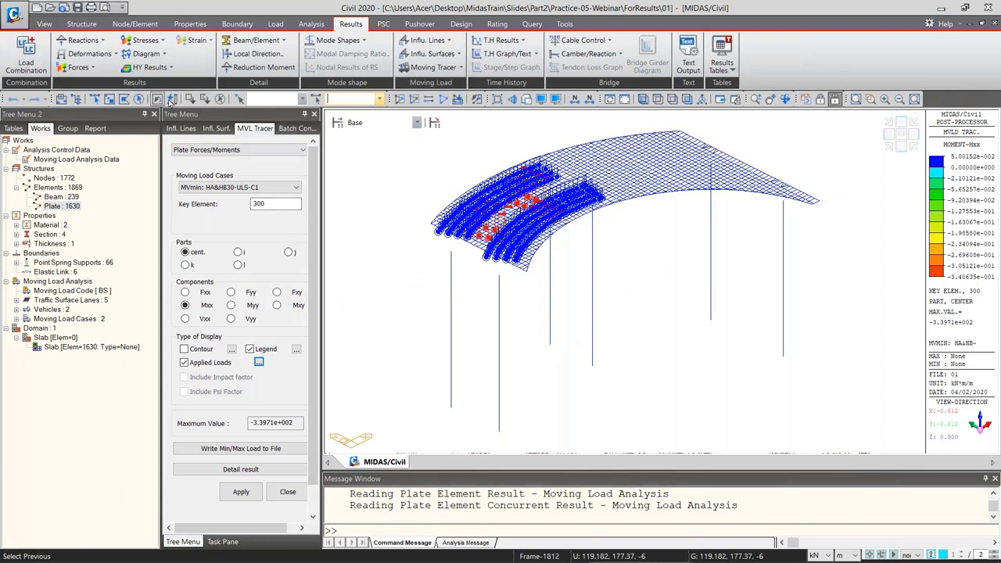
{"action": "left_click", "coordinate": [238, 149]}
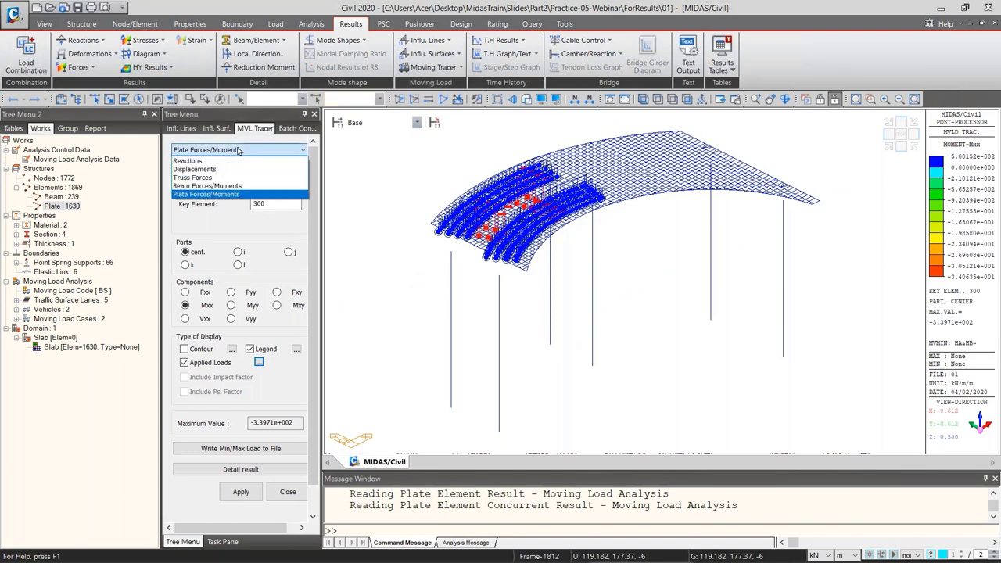
{"action": "left_click", "coordinate": [208, 185]}
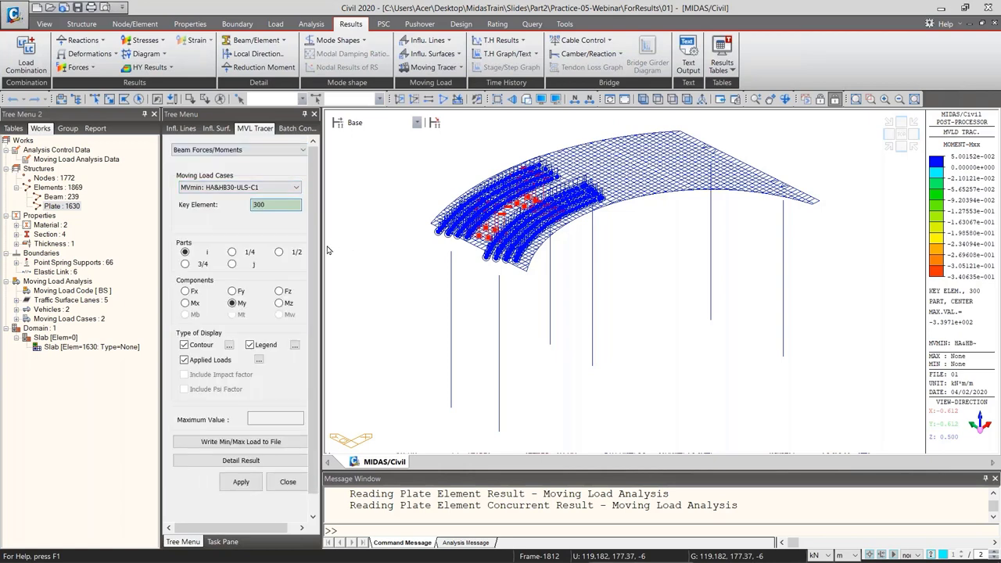
{"action": "left_click", "coordinate": [109, 98]}
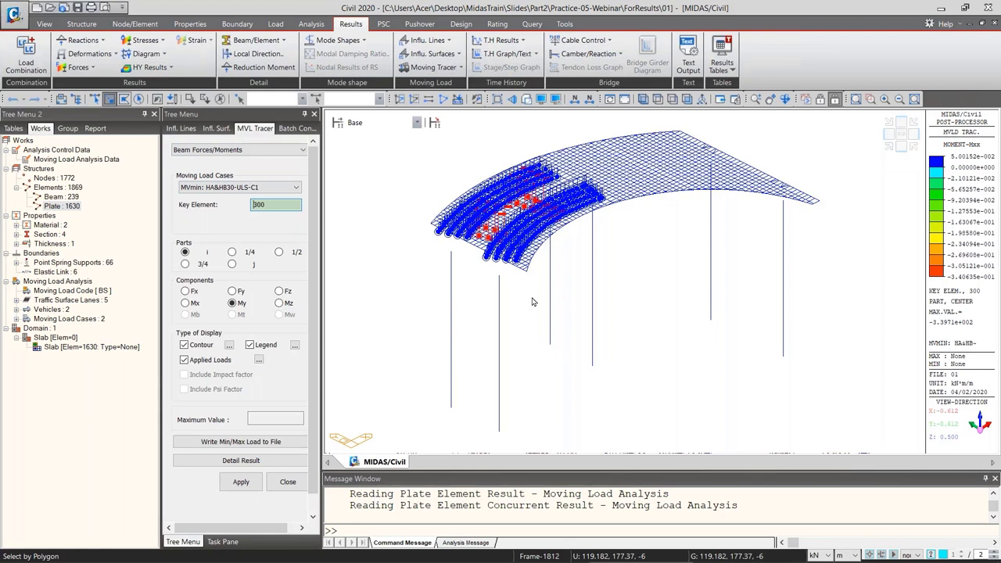
{"action": "left_click", "coordinate": [592, 251]}
{"action": "left_click", "coordinate": [275, 204]}
{"action": "type", "text": "1811"}
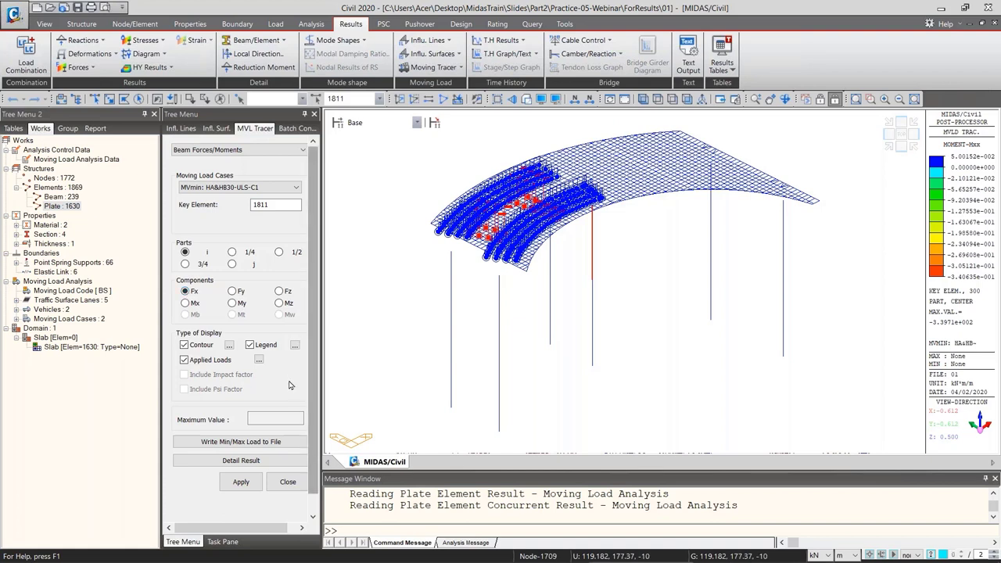
{"action": "left_click", "coordinate": [250, 483]}
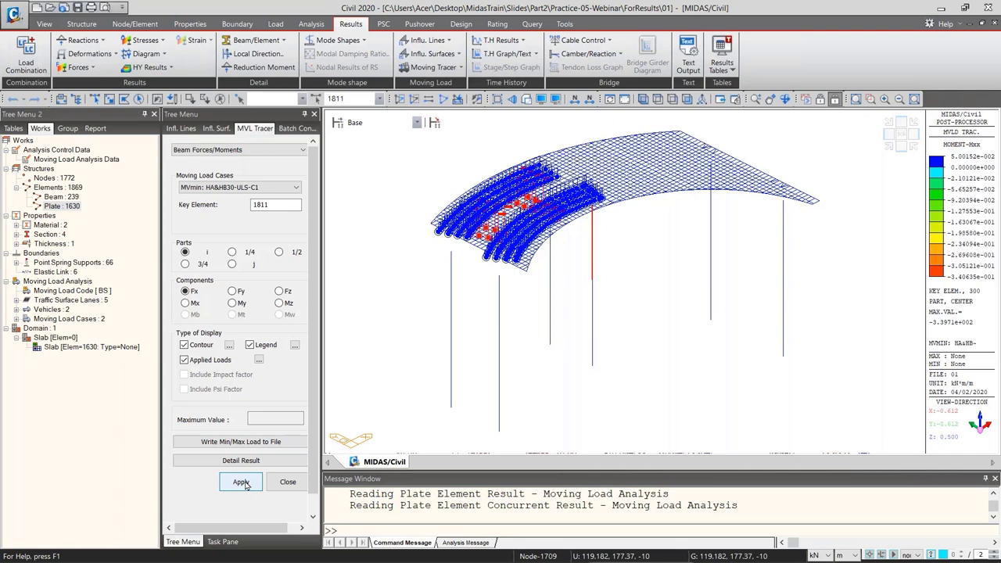
{"action": "left_click", "coordinate": [245, 483]}
{"action": "left_click", "coordinate": [244, 484]}
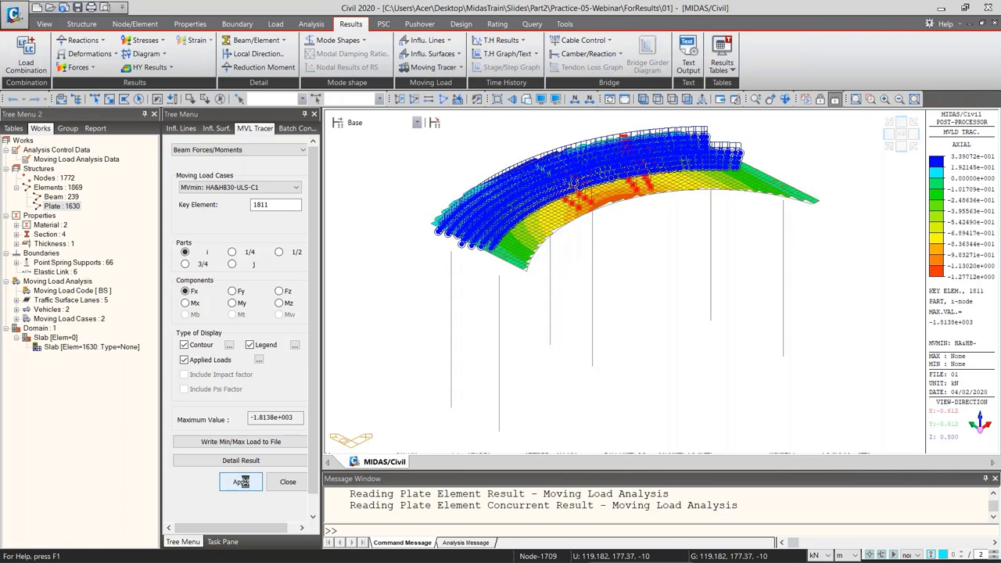
{"action": "left_click", "coordinate": [184, 345]}
{"action": "left_click", "coordinate": [242, 481]}
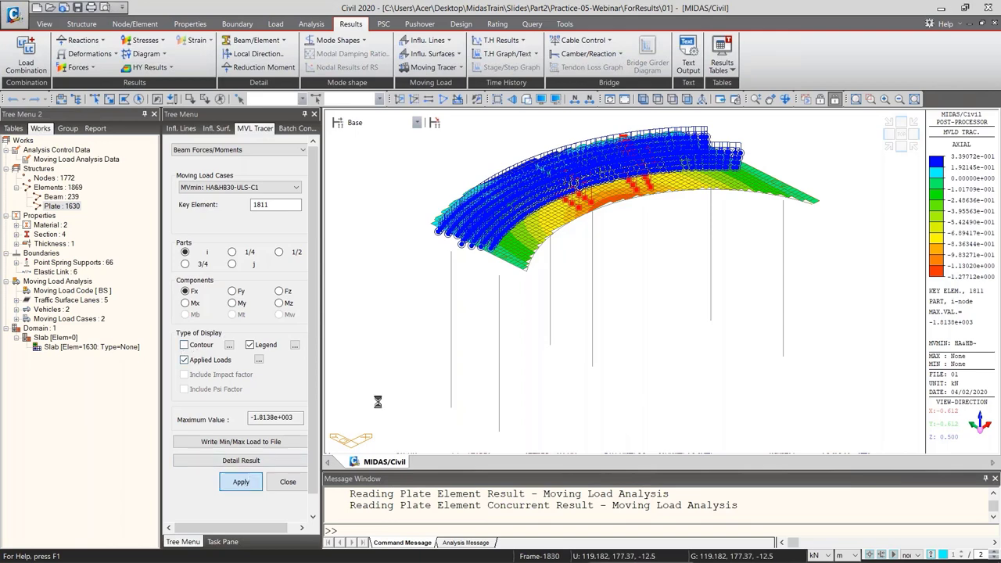
Examine the traced Fx loads in top and isometric views, and select element 1811 to locate the pier
{"action": "left_click", "coordinate": [899, 137]}
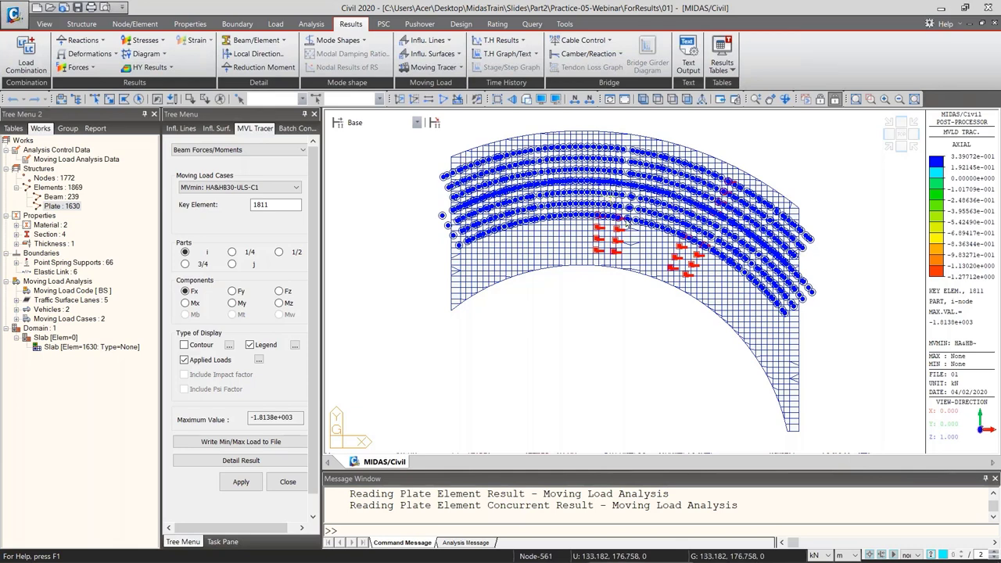
{"action": "left_click", "coordinate": [888, 149]}
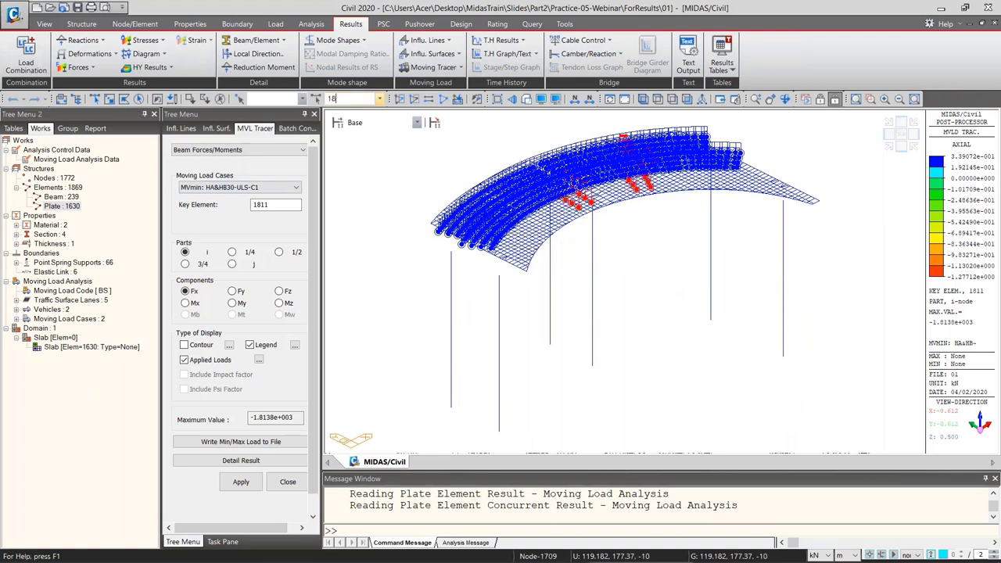
{"action": "key", "text": "Return"}
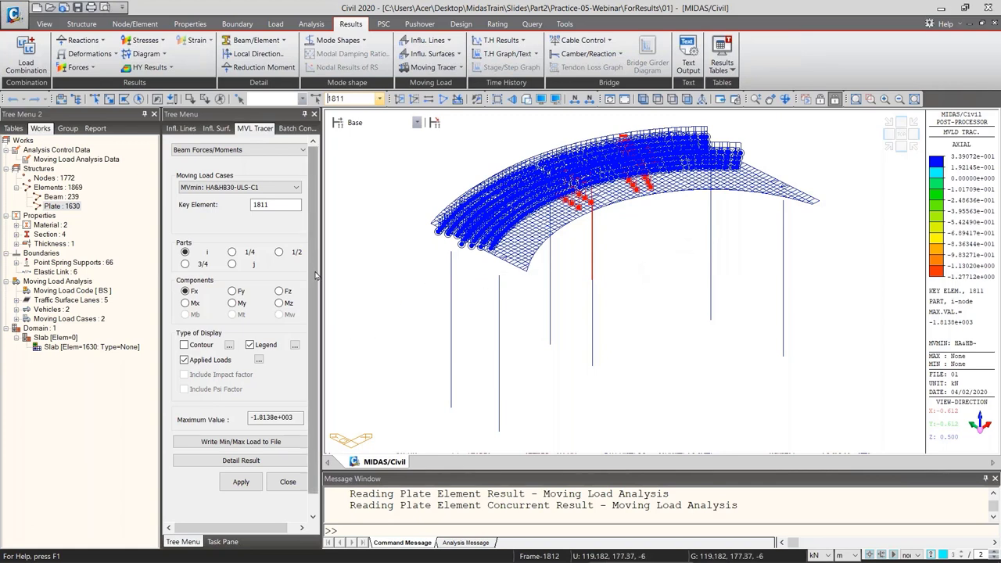
{"action": "scroll", "coordinate": [317, 258], "scroll_direction": "down", "scroll_amount": 1}
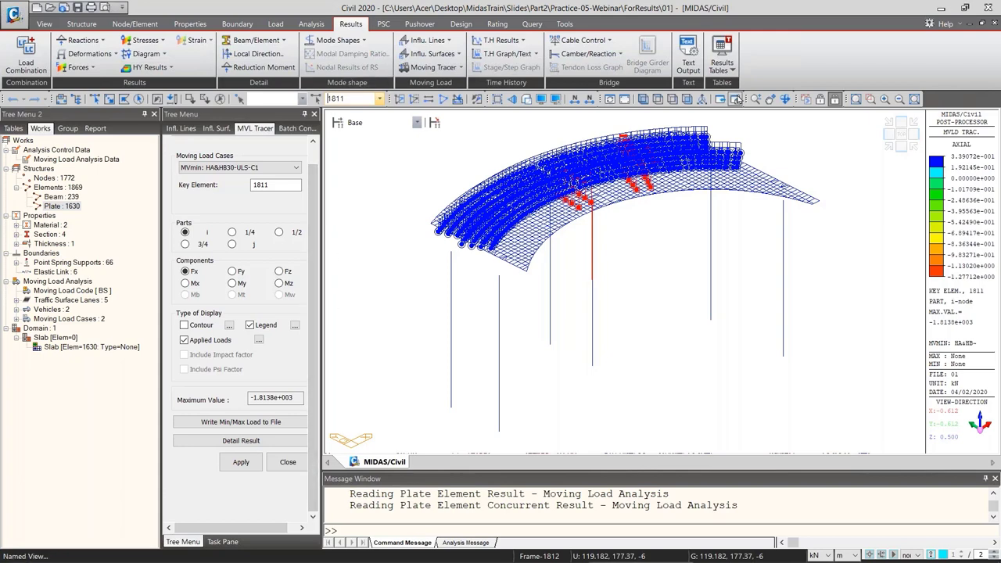
Open the plate Force (Unit Length) results table, dismissing its record activation settings
{"action": "left_click", "coordinate": [723, 62]}
{"action": "mouse_move", "coordinate": [752, 167]}
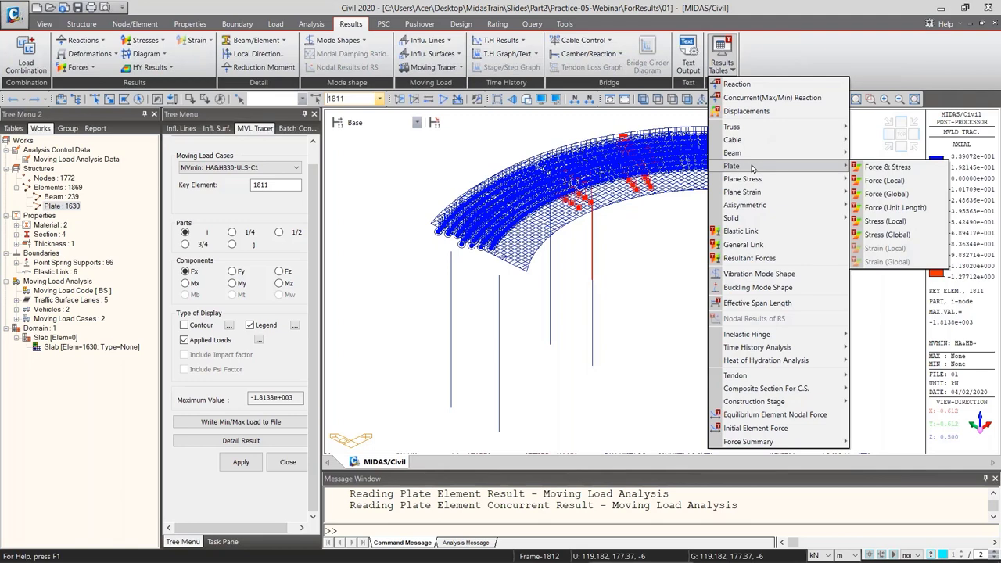
{"action": "left_click", "coordinate": [890, 208]}
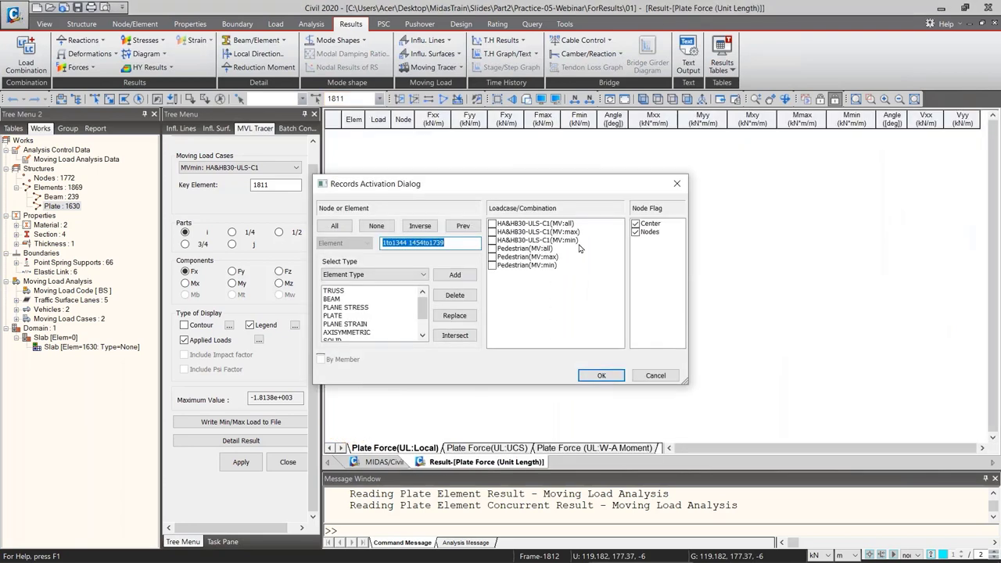
{"action": "left_click", "coordinate": [635, 232]}
{"action": "left_click", "coordinate": [657, 375]}
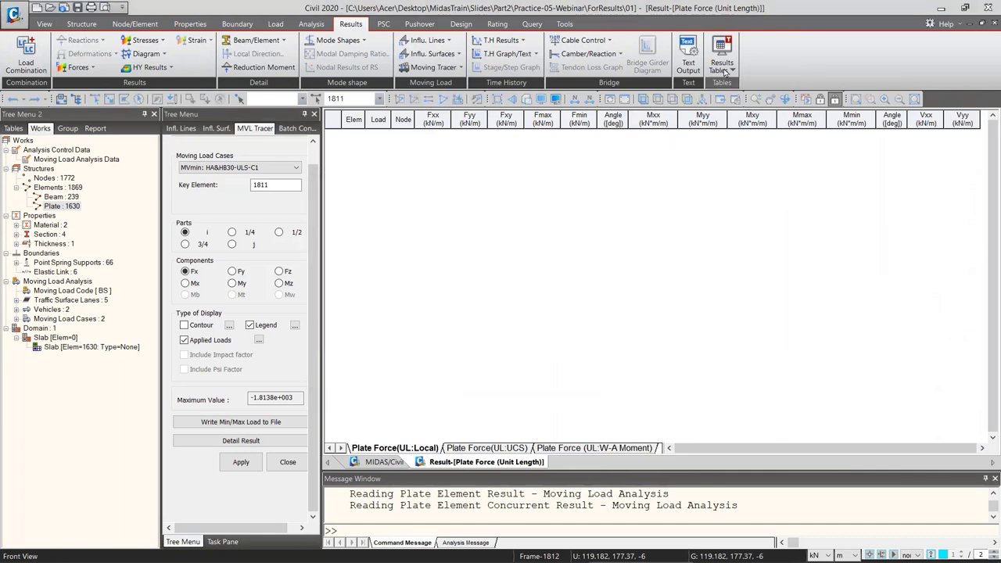
{"action": "left_click", "coordinate": [721, 61]}
{"action": "mouse_move", "coordinate": [739, 168]}
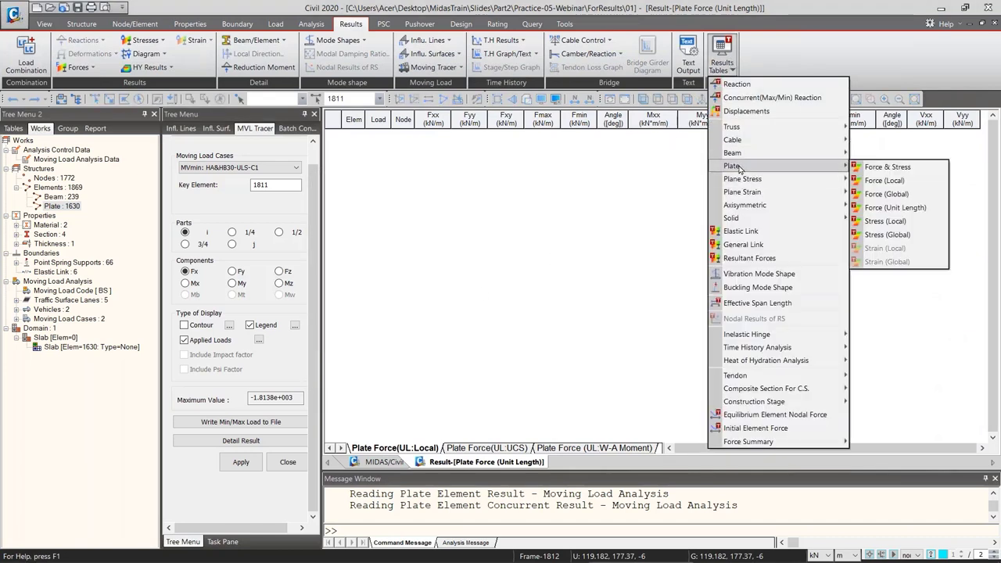
{"action": "left_click", "coordinate": [888, 208]}
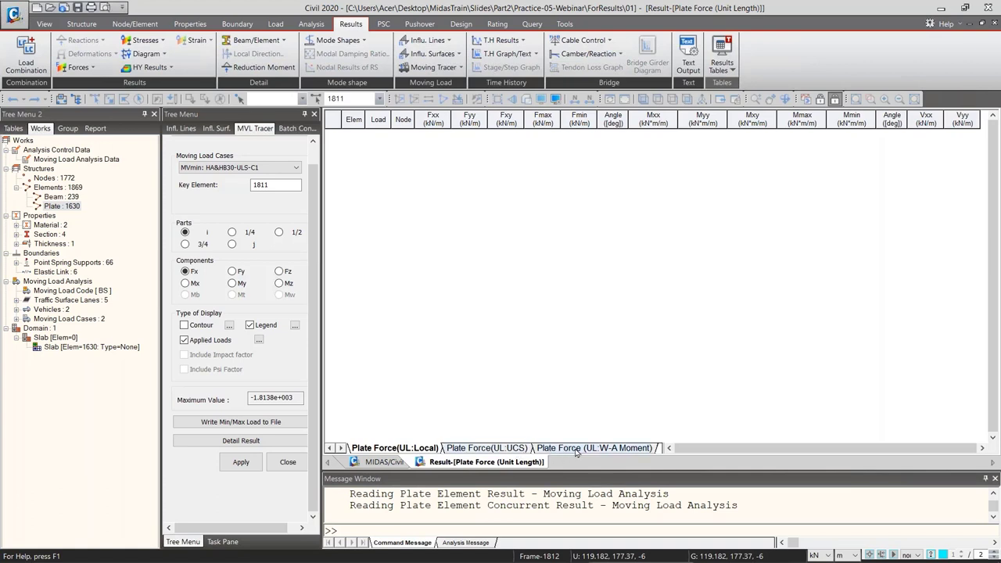
List the plate W-A Moment results for HA&HB30-ULS-C1(MV:max) at element centres only, excluding nodes
{"action": "left_click", "coordinate": [618, 448]}
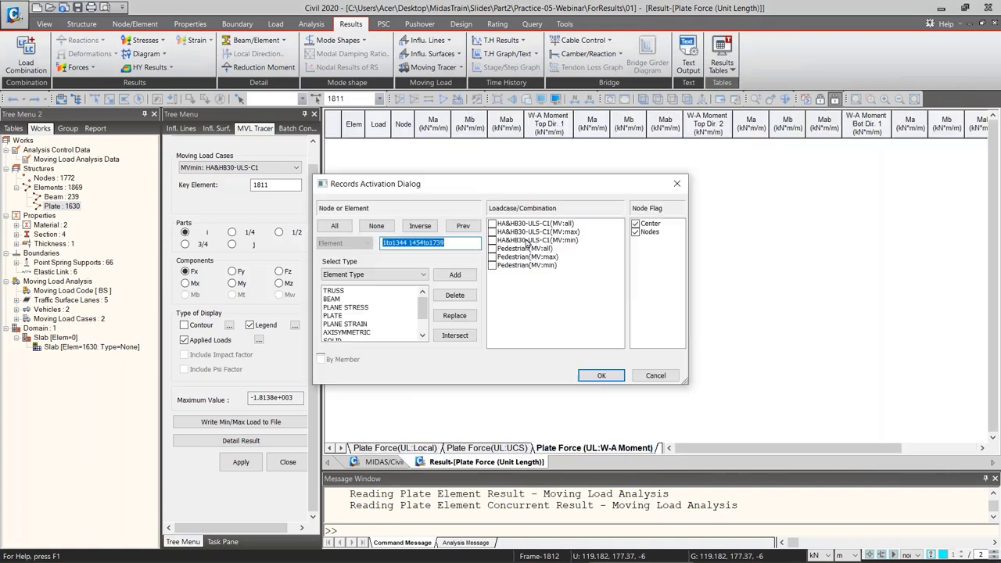
{"action": "left_click", "coordinate": [636, 232]}
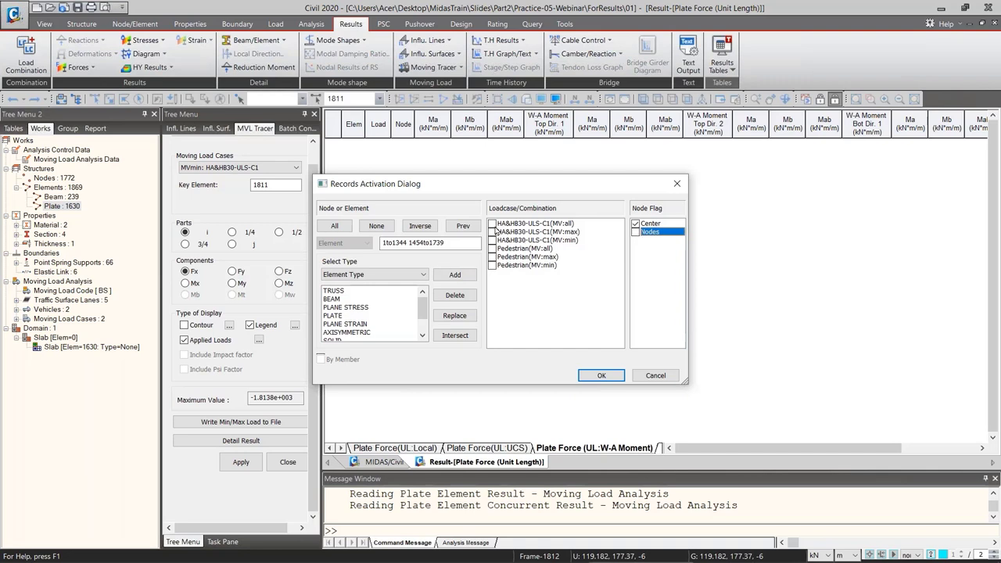
{"action": "left_click", "coordinate": [492, 232]}
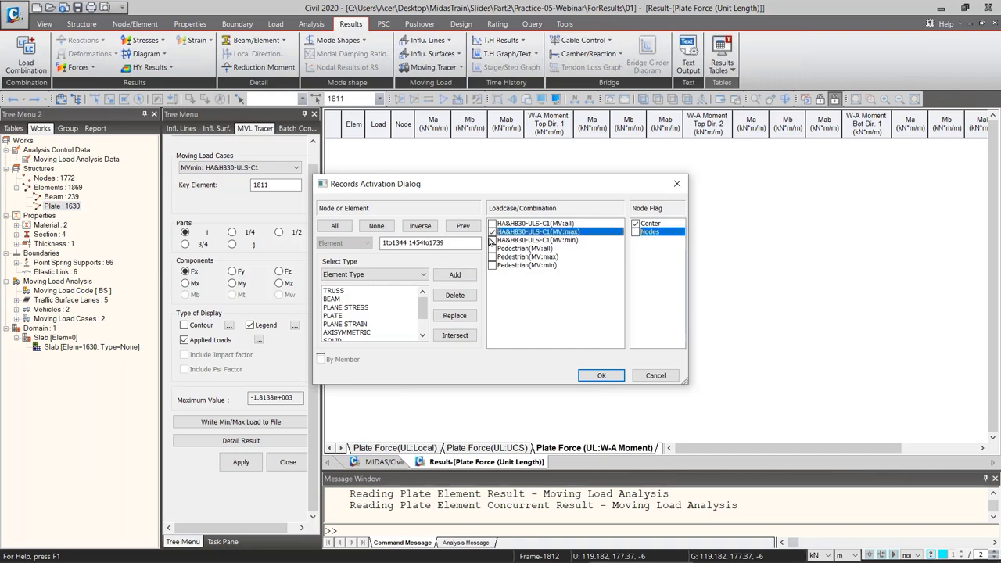
{"action": "left_click", "coordinate": [492, 240]}
{"action": "left_click", "coordinate": [492, 249]}
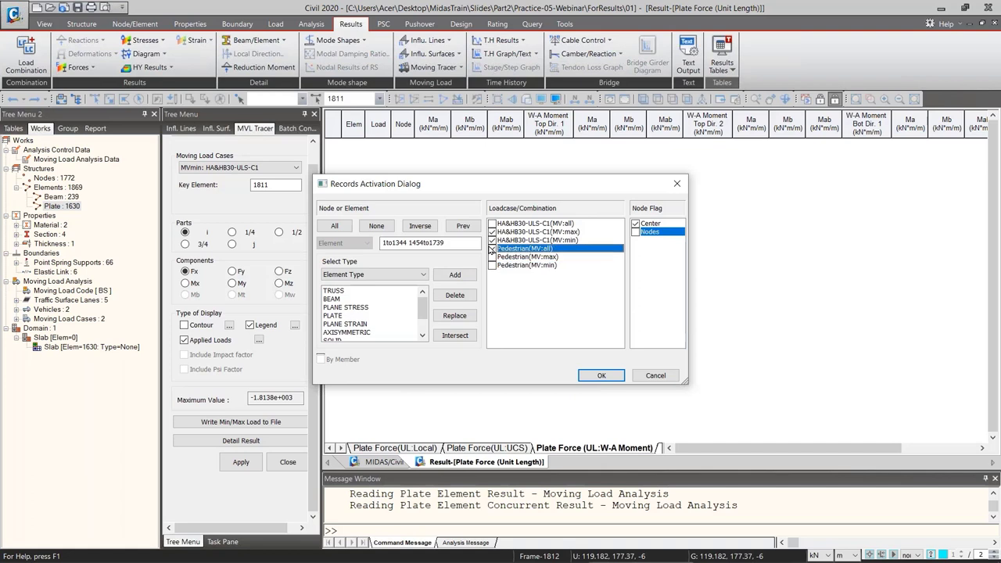
{"action": "left_click", "coordinate": [492, 248]}
{"action": "left_click", "coordinate": [492, 240]}
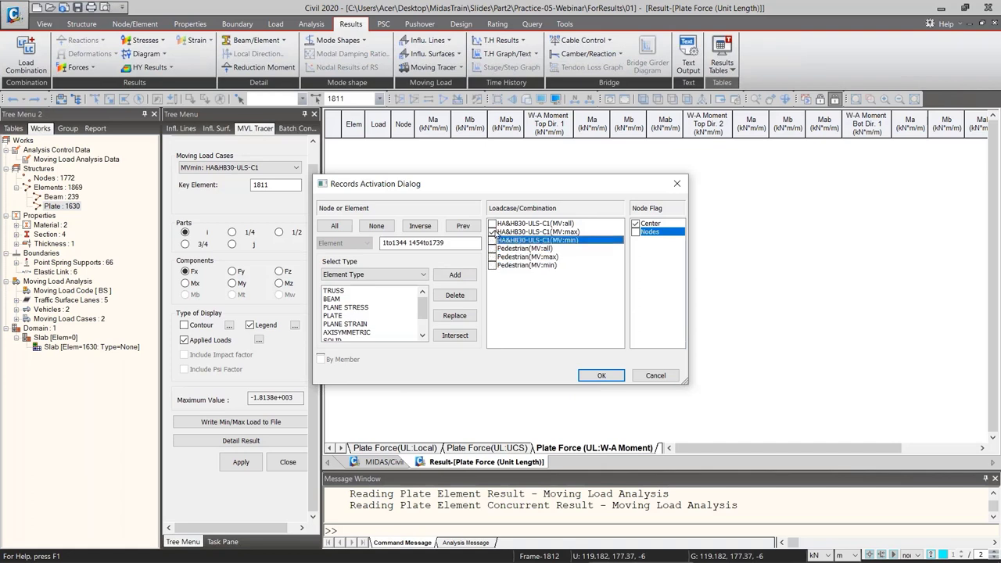
{"action": "left_click", "coordinate": [492, 232]}
{"action": "left_click", "coordinate": [603, 377]}
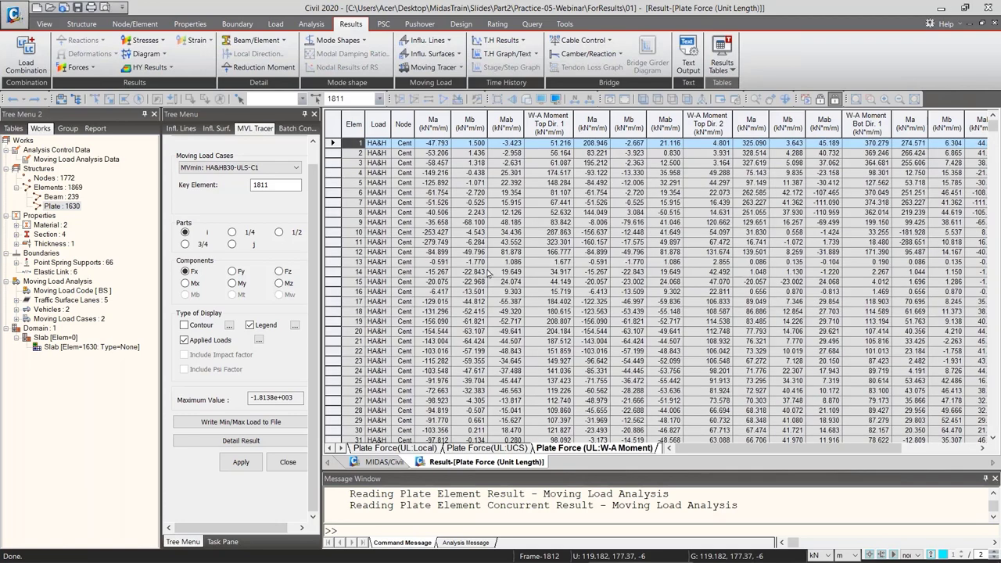
Widen the Load column to show the full load case names, and select the W-A Moment Top Dir. 1 column
{"action": "left_click_drag", "start_coordinate": [364, 162], "coordinate": [359, 201]}
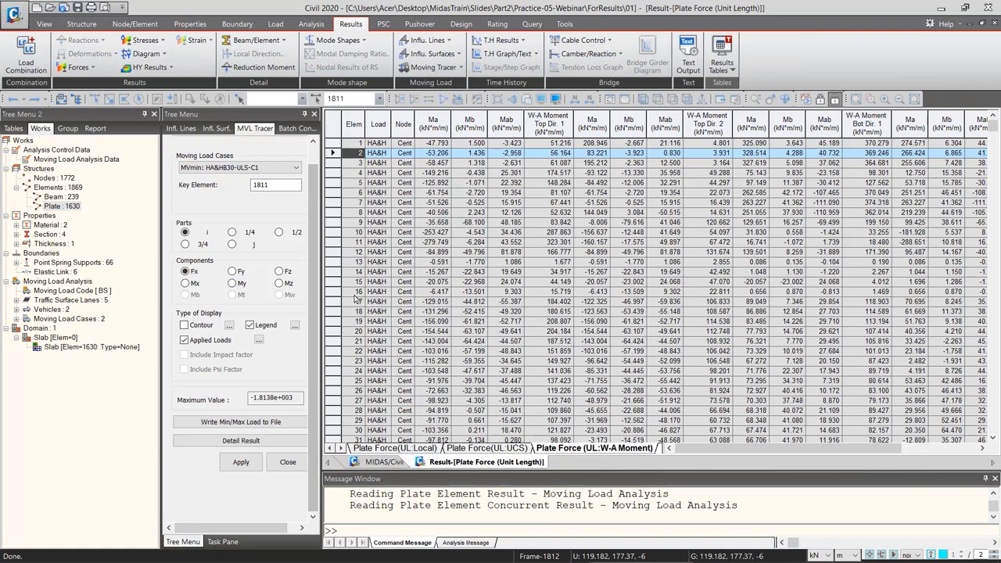
{"action": "left_click", "coordinate": [356, 310]}
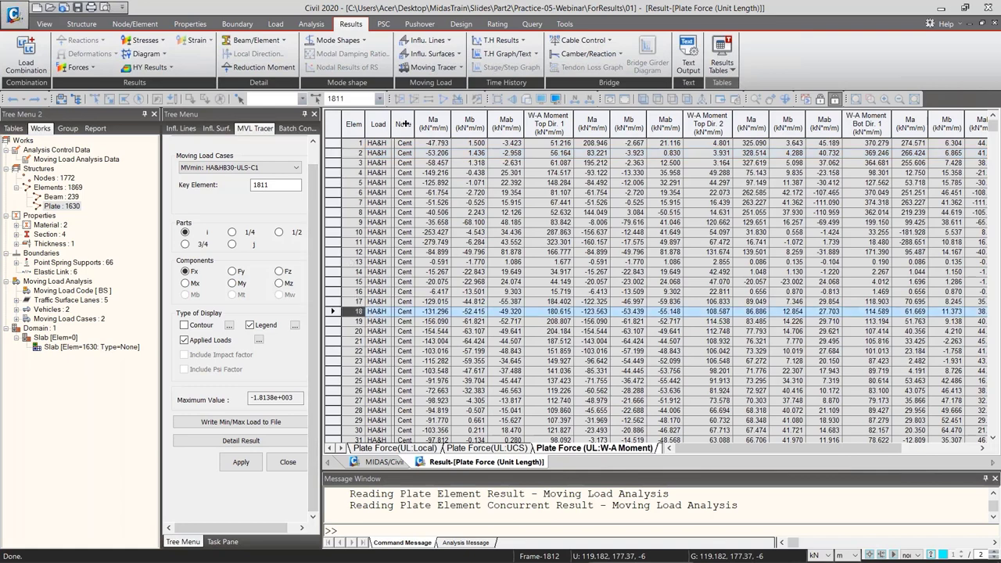
{"action": "left_click_drag", "start_coordinate": [405, 124], "coordinate": [410, 123]}
{"action": "double_click", "coordinate": [410, 123]}
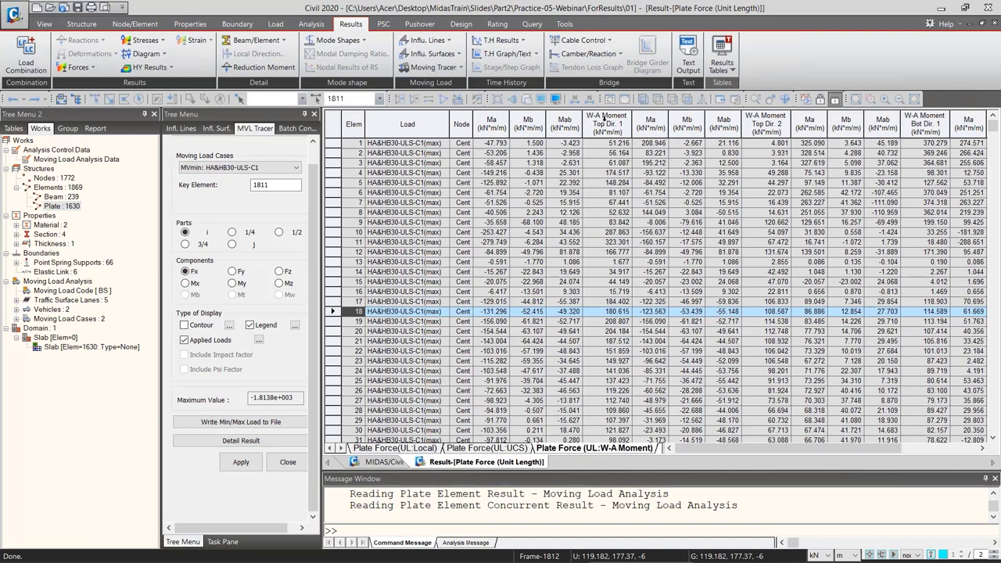
{"action": "left_click", "coordinate": [606, 115]}
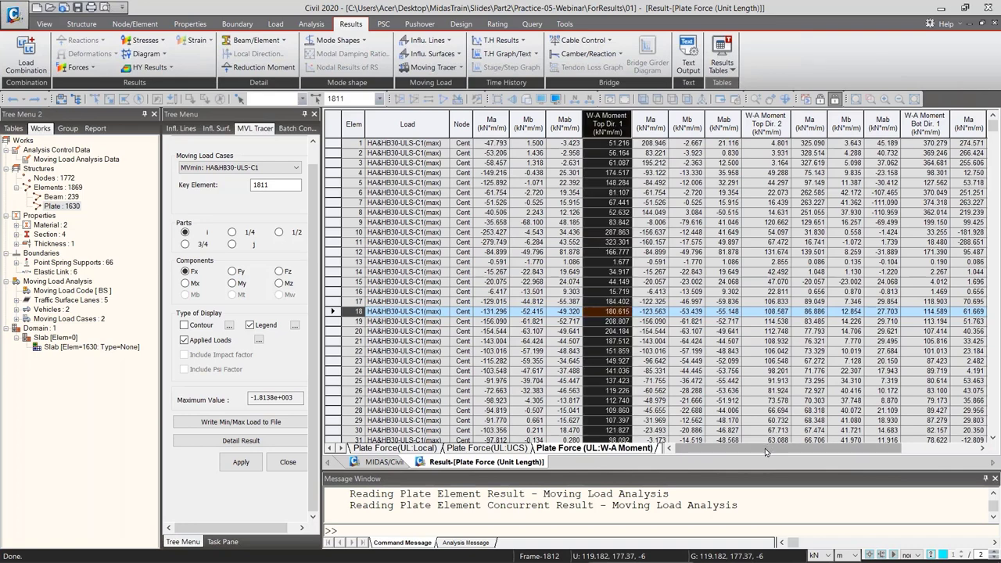
Highlight the W-A Moment Top Dir. 1, Top Dir. 2, Bot Dir. 1 and Bot Dir. 2 columns together in the results table
{"action": "left_click_drag", "start_coordinate": [782, 452], "coordinate": [877, 451]}
{"action": "left_click", "coordinate": [634, 124], "text": "ctrl"}
{"action": "left_click", "coordinate": [790, 124], "text": "ctrl"}
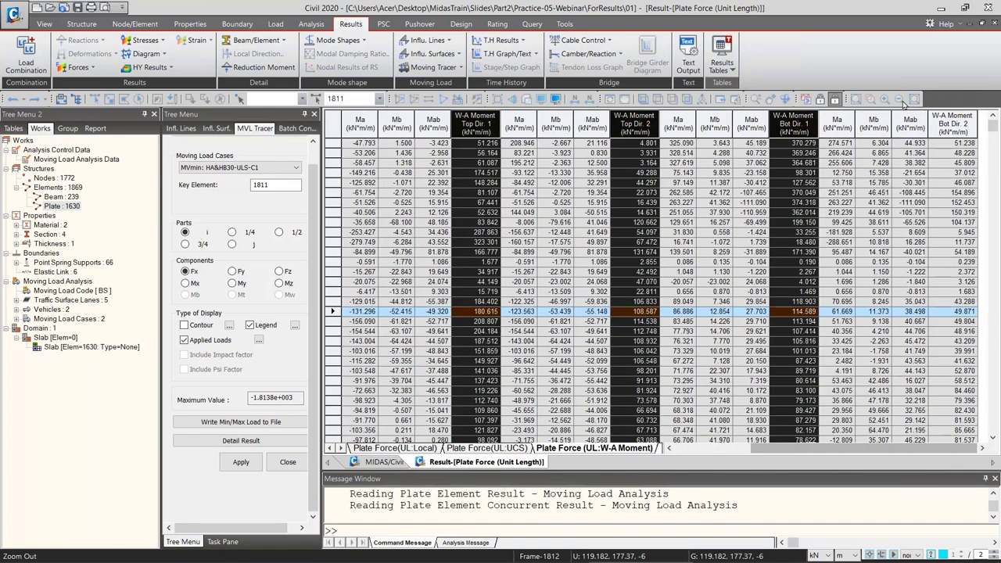
{"action": "left_click", "coordinate": [956, 118]}
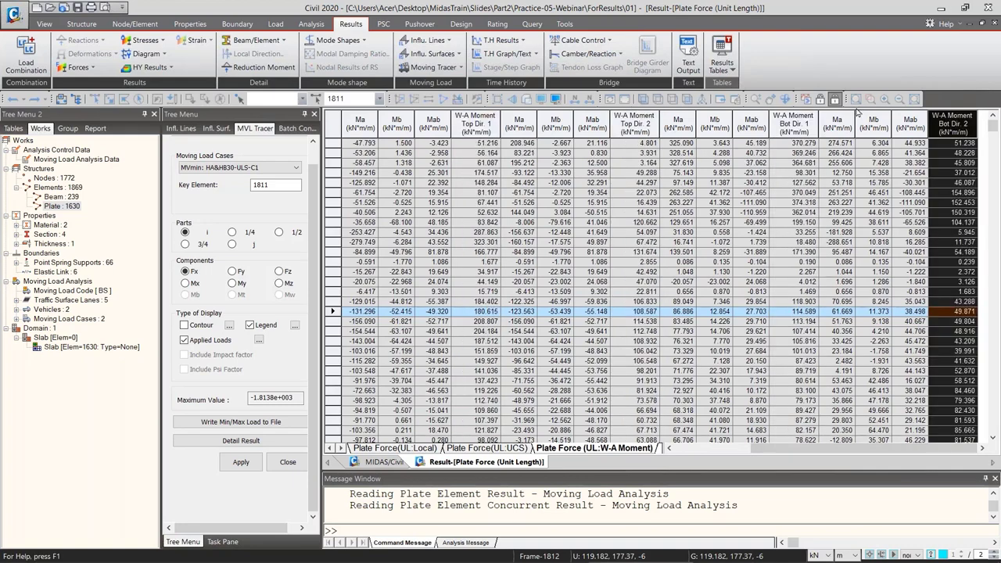
{"action": "left_click", "coordinate": [791, 119], "text": "ctrl"}
{"action": "left_click", "coordinate": [635, 121], "text": "ctrl"}
{"action": "left_click", "coordinate": [473, 122], "text": "ctrl"}
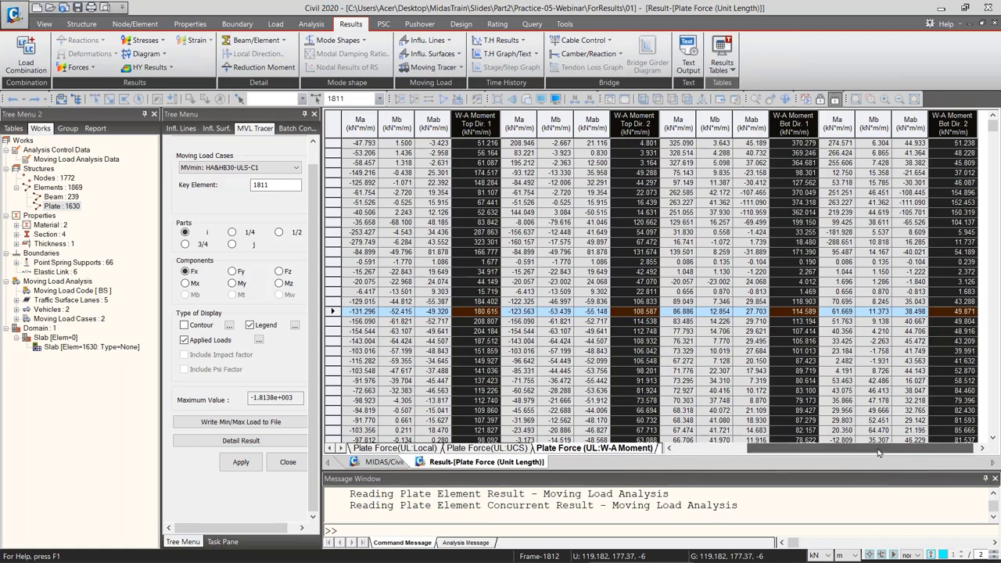
Select the entire plate W-A Moment results table, including its headers, and copy it
{"action": "left_click_drag", "start_coordinate": [877, 453], "coordinate": [334, 129]}
{"action": "left_click", "coordinate": [335, 129]}
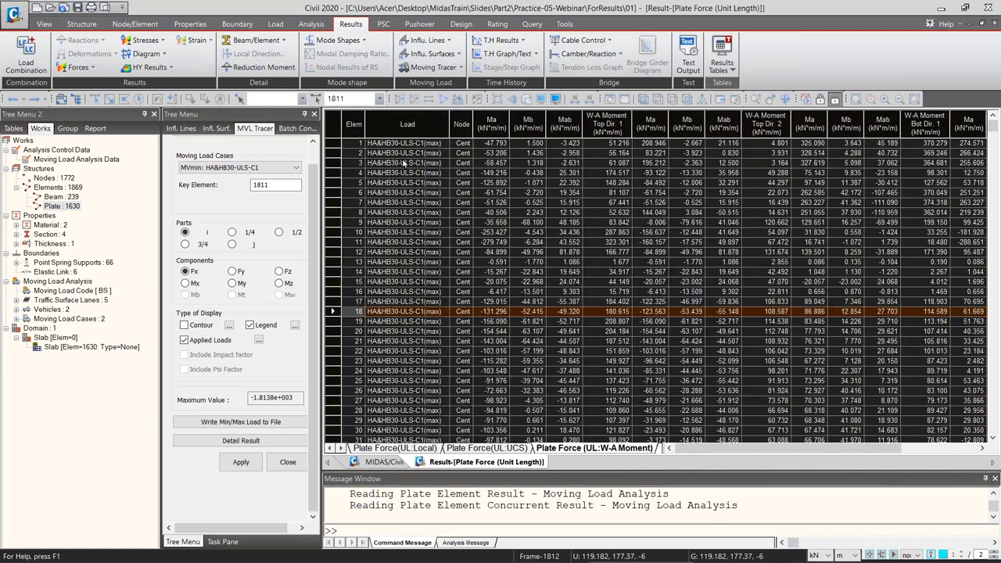
{"action": "left_click", "coordinate": [330, 123]}
{"action": "left_click", "coordinate": [330, 123]}
{"action": "left_click", "coordinate": [333, 127]}
{"action": "left_click", "coordinate": [332, 126]}
Open a blank workbook in Excel and paste the copied results table starting at cell B10
{"action": "mouse_move", "coordinate": [16, 550]}
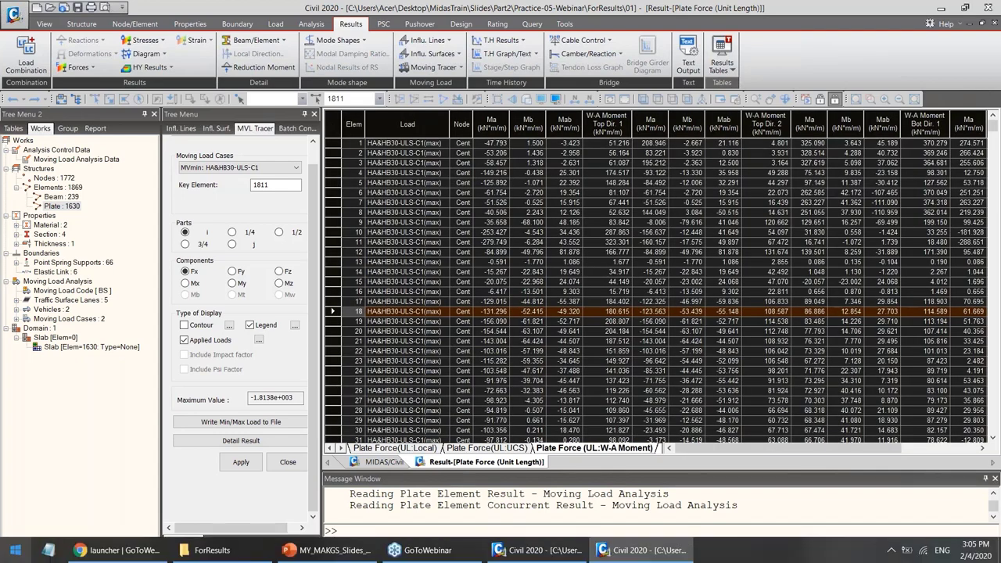
{"action": "left_click", "coordinate": [16, 551]}
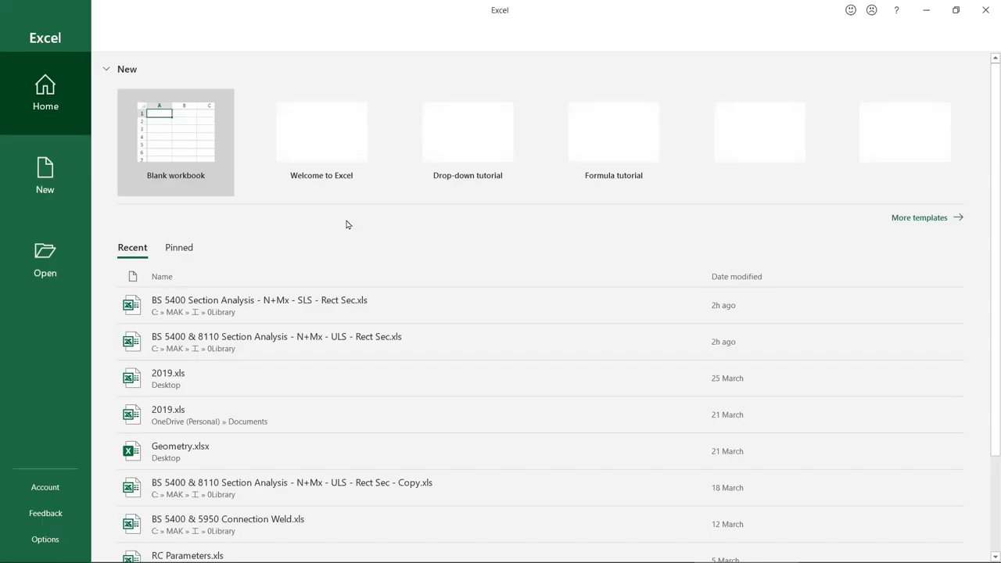
{"action": "left_click", "coordinate": [210, 158]}
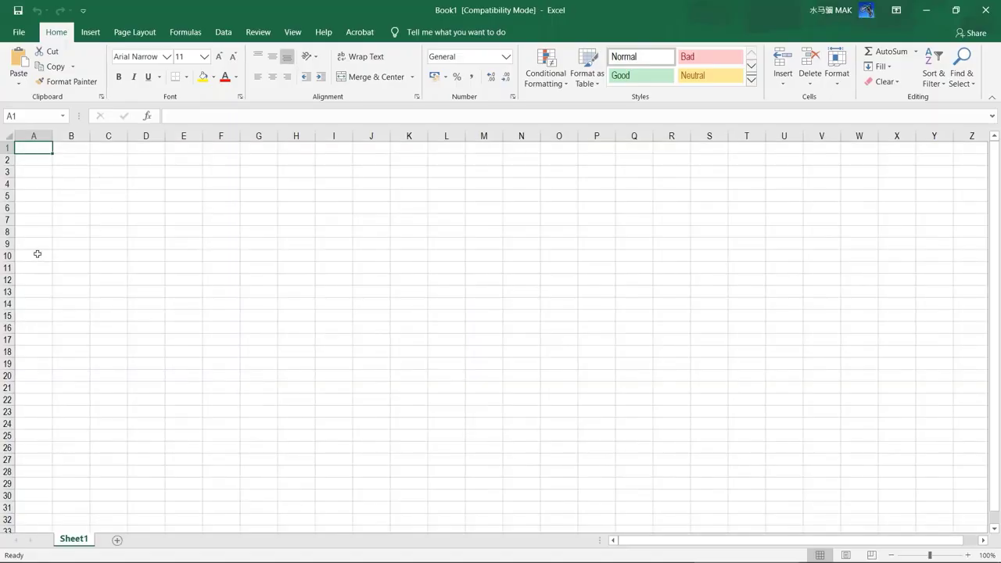
{"action": "left_click", "coordinate": [36, 254]}
{"action": "left_click", "coordinate": [75, 258]}
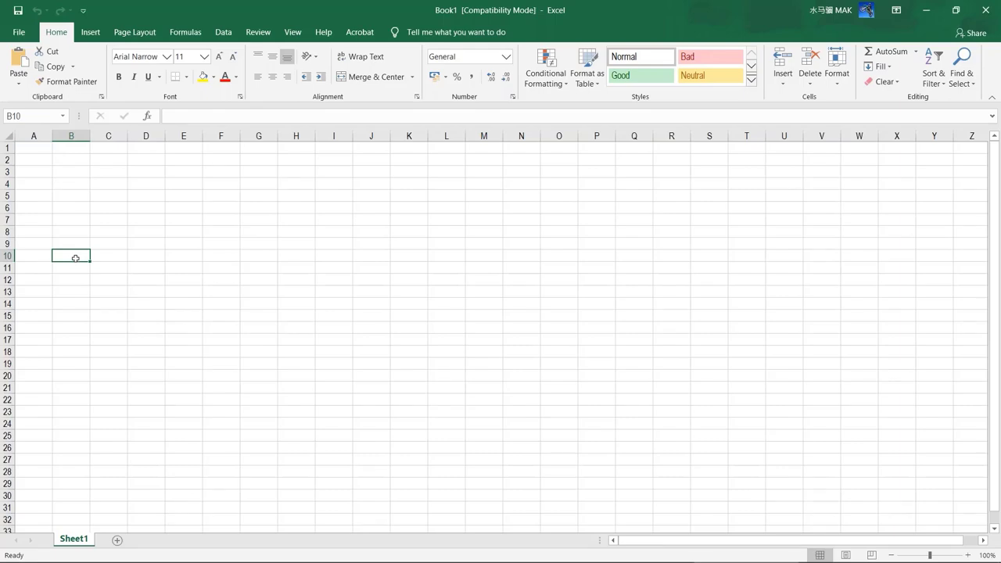
{"action": "key", "text": "ctrl+v"}
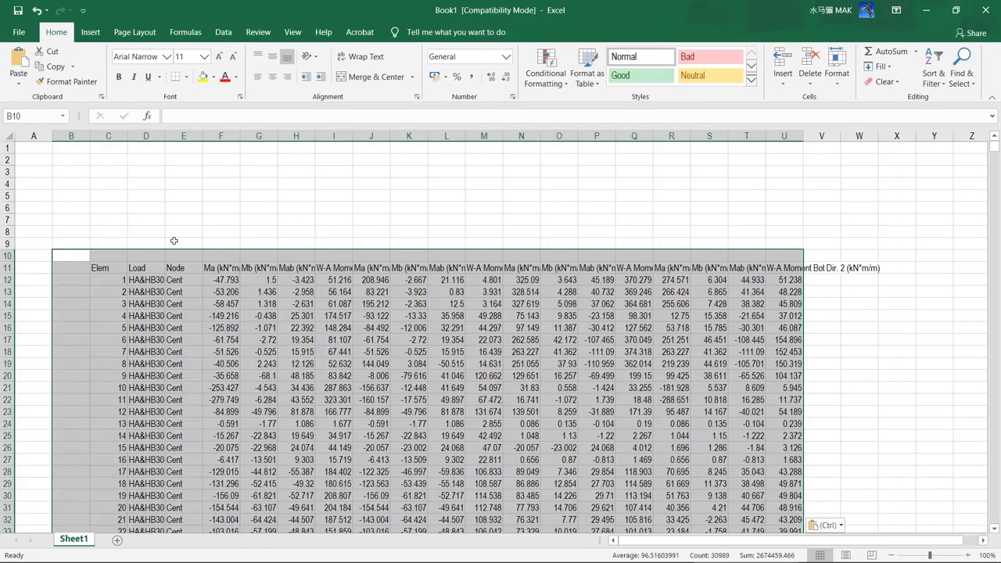
{"action": "left_click", "coordinate": [165, 225]}
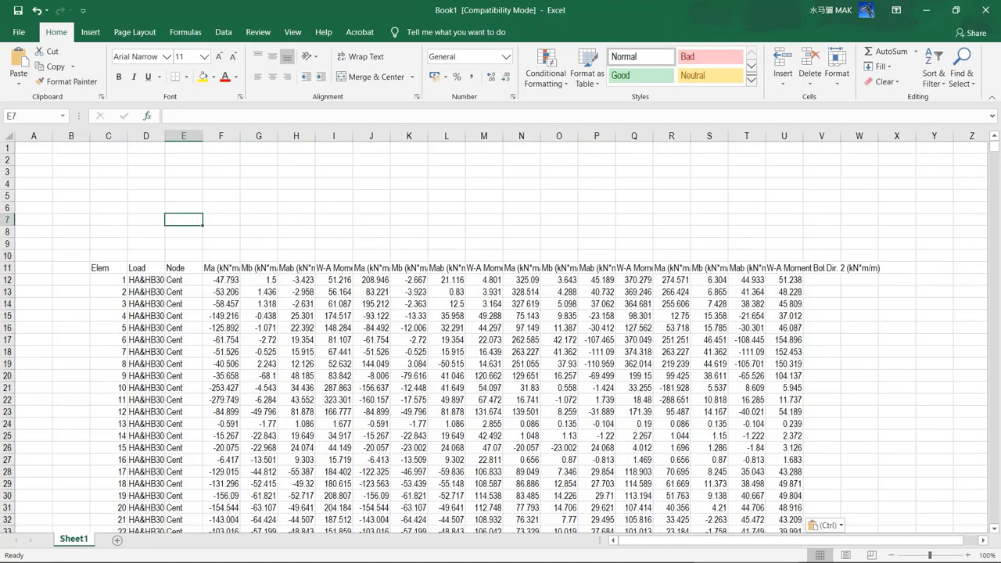
Fit the Load column and the first Ma, Mb and Mab columns to their contents, and check the W-A Moment heading in I11
{"action": "left_click_drag", "start_coordinate": [165, 136], "coordinate": [166, 139]}
{"action": "double_click", "coordinate": [165, 139]}
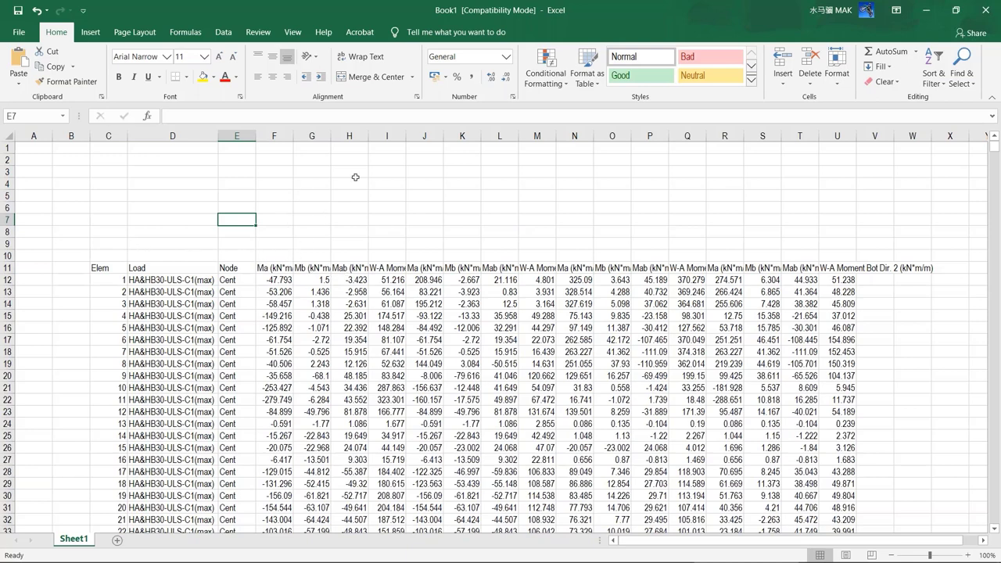
{"action": "left_click_drag", "start_coordinate": [369, 136], "coordinate": [305, 135]}
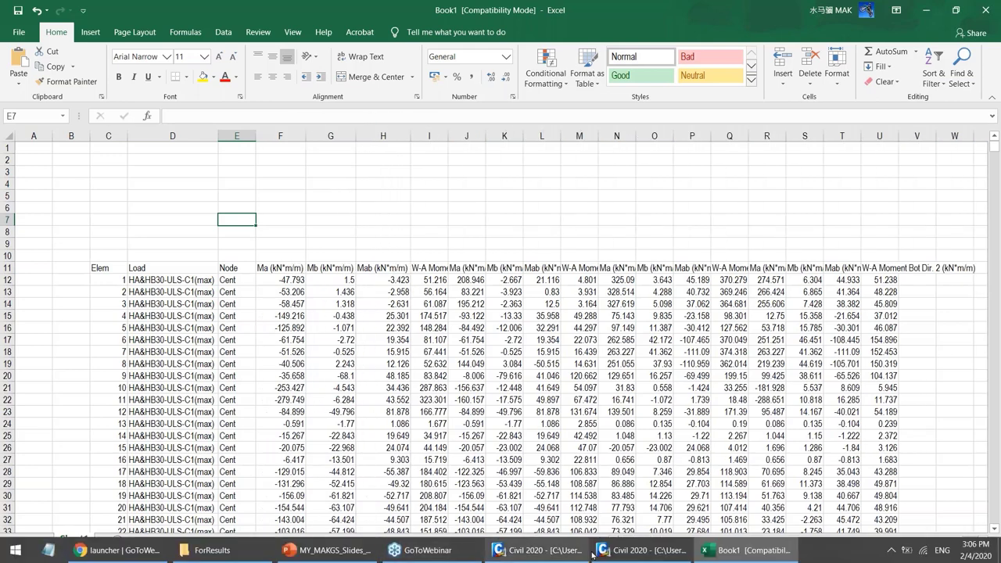
{"action": "left_click", "coordinate": [640, 550]}
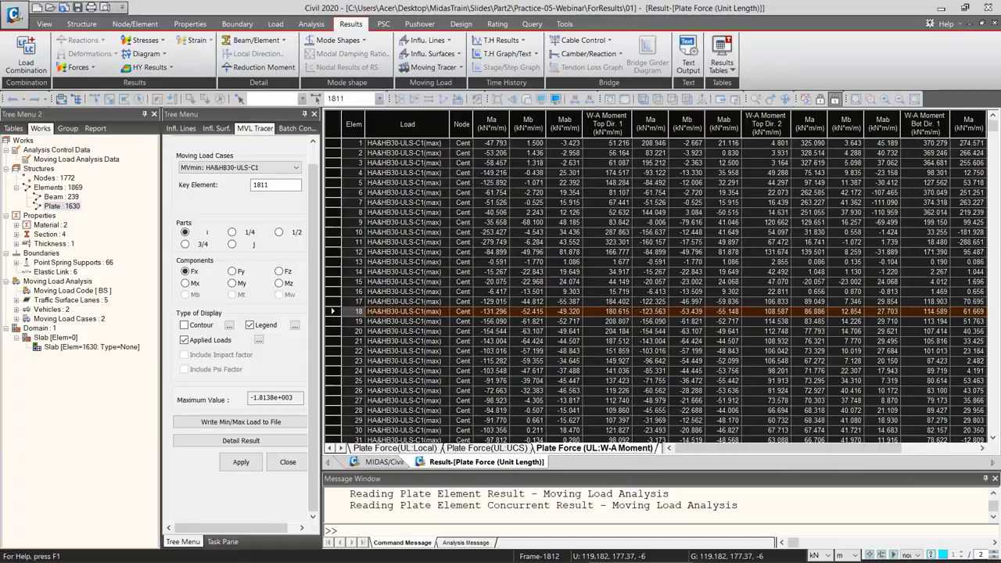
{"action": "key", "text": "alt+Tab"}
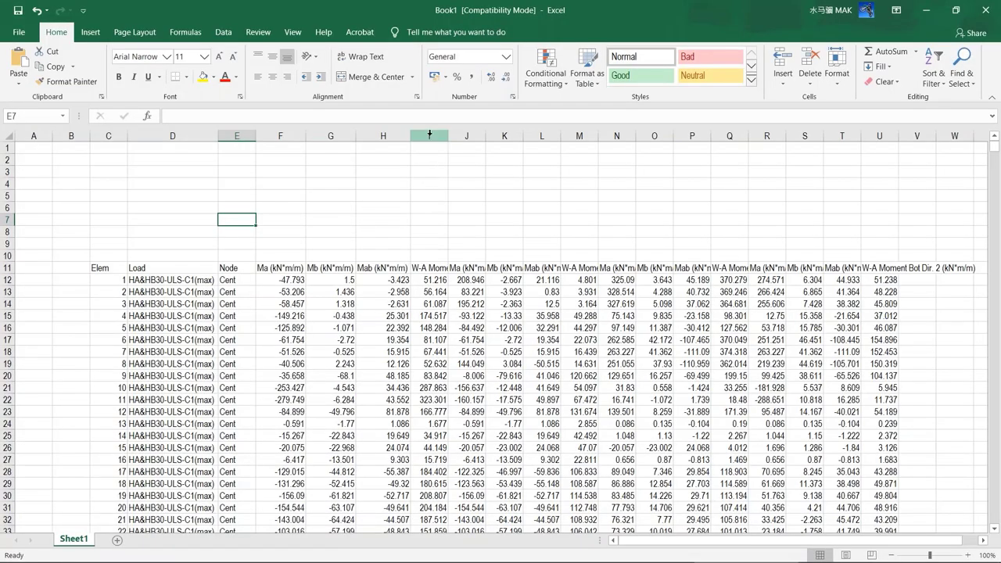
{"action": "left_click", "coordinate": [429, 268]}
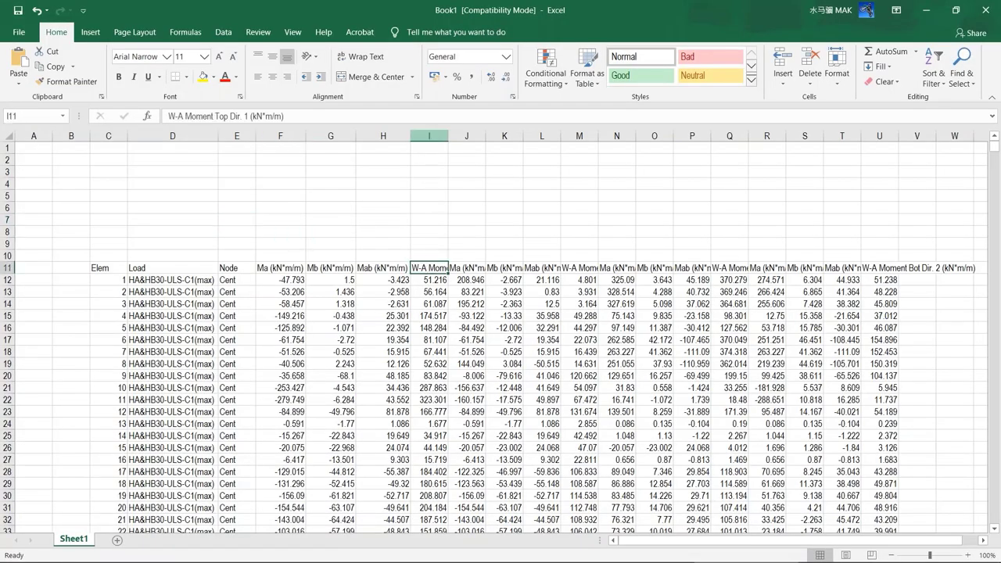
Hide the Ma, Mb and Mab columns F to H and J to L
{"action": "left_click", "coordinate": [273, 135]}
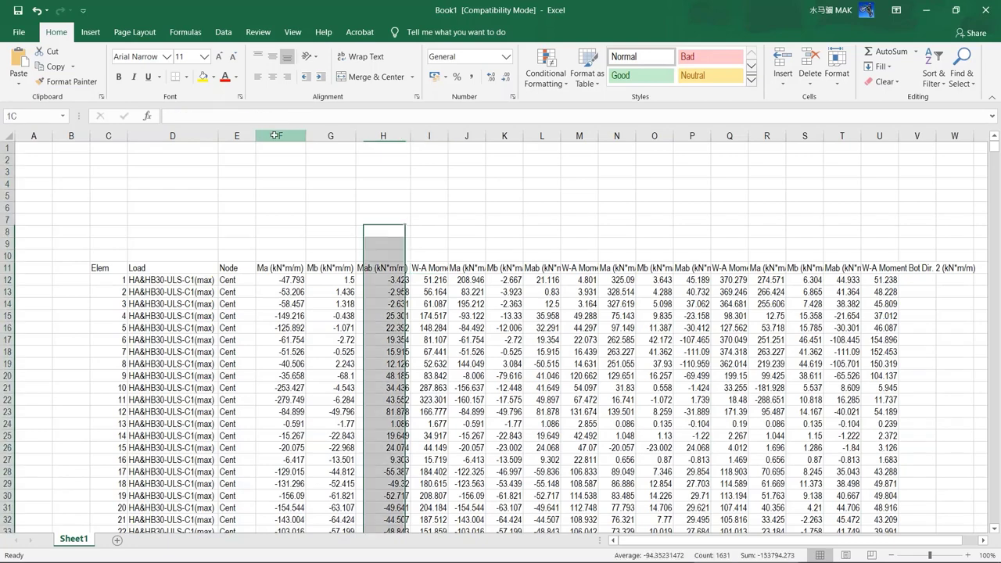
{"action": "left_click_drag", "start_coordinate": [273, 136], "coordinate": [383, 135]}
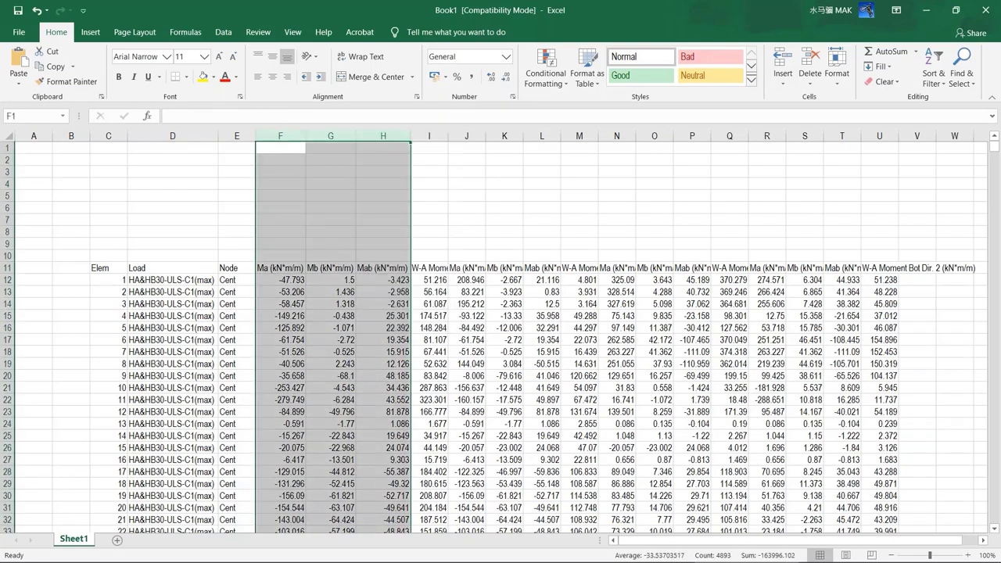
{"action": "key", "text": "ctrl+0"}
{"action": "left_click", "coordinate": [311, 136]}
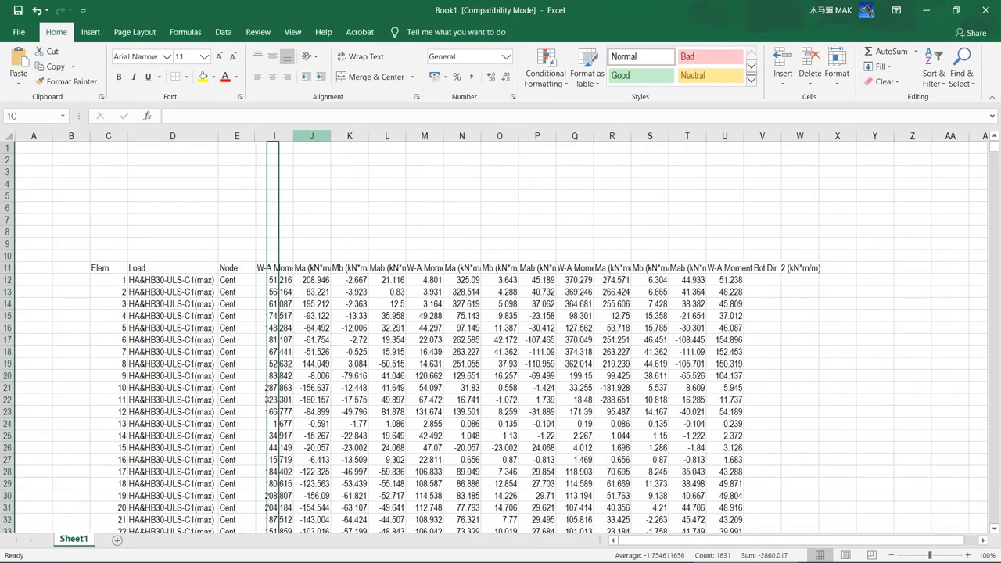
{"action": "left_click_drag", "start_coordinate": [311, 135], "coordinate": [383, 136]}
{"action": "right_click", "coordinate": [383, 135]}
{"action": "left_click", "coordinate": [406, 311]}
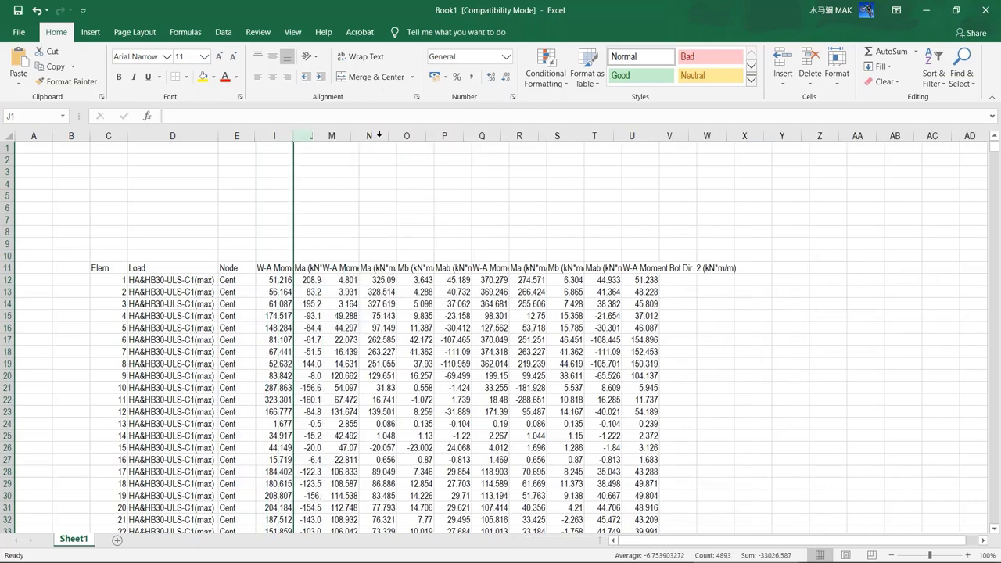
Hide the remaining Ma, Mb and Mab columns N to P and R to T
{"action": "left_click", "coordinate": [311, 135]}
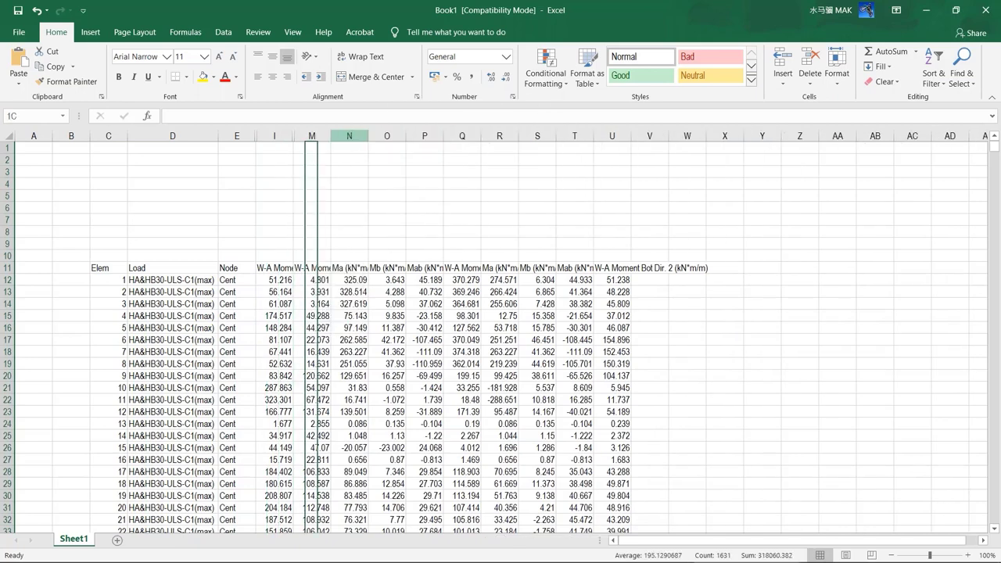
{"action": "left_click_drag", "start_coordinate": [349, 135], "coordinate": [422, 135]}
{"action": "right_click", "coordinate": [422, 135]}
{"action": "left_click", "coordinate": [445, 310]}
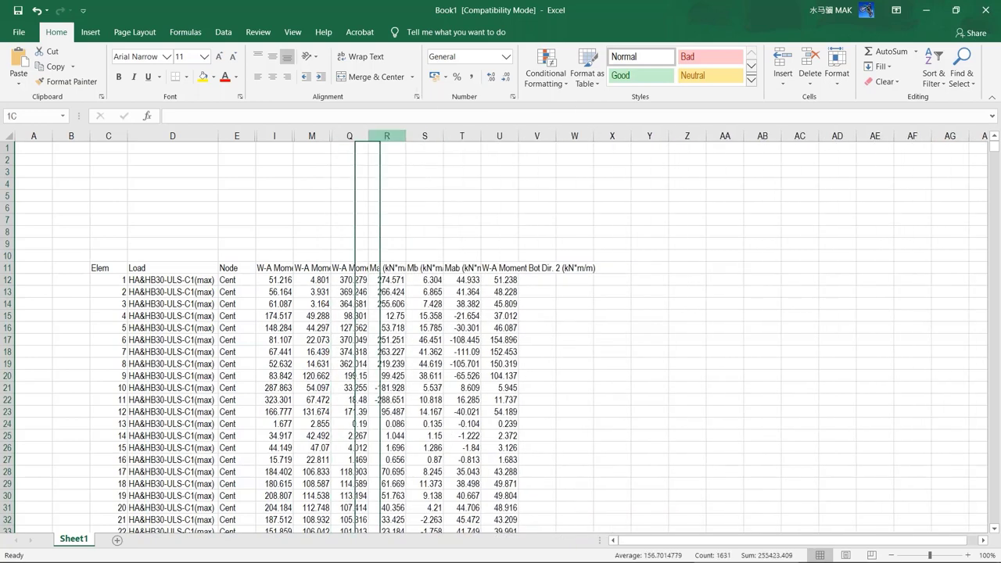
{"action": "left_click_drag", "start_coordinate": [425, 135], "coordinate": [461, 135]}
{"action": "right_click", "coordinate": [462, 135]}
{"action": "left_click", "coordinate": [481, 305]}
{"action": "key", "text": "ctrl+0"}
Autofit the width of every column in the sheet so the full table headings show
{"action": "left_click", "coordinate": [6, 137]}
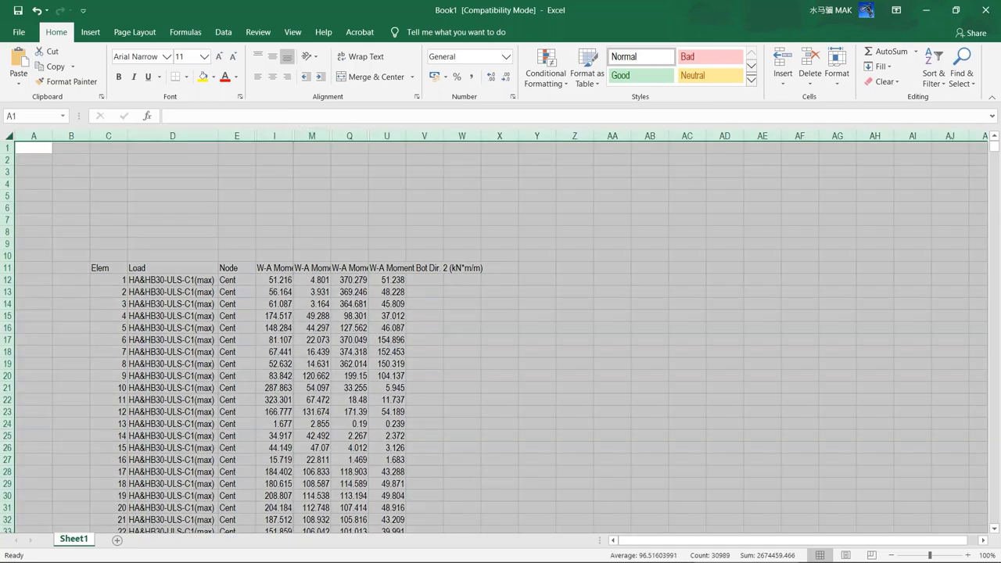
{"action": "double_click", "coordinate": [293, 136]}
{"action": "left_click", "coordinate": [438, 257]}
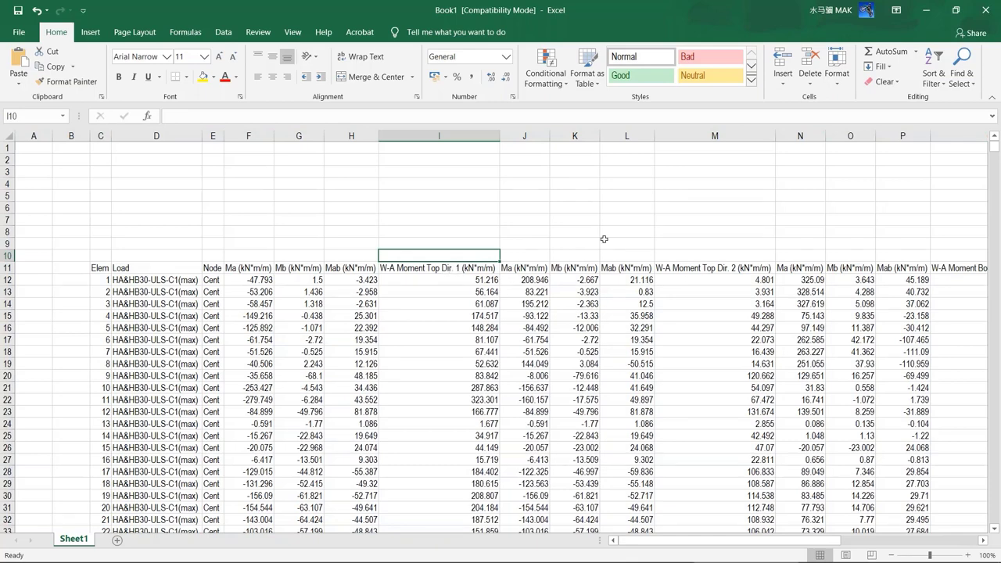
Hide all Ma, Mb and Mab columns (F to H, J to L, N to P, R to T), leaving the four W-A Moment columns
{"action": "left_click_drag", "start_coordinate": [530, 142], "coordinate": [626, 136]}
{"action": "key", "text": "ctrl+0"}
{"action": "left_click_drag", "start_coordinate": [351, 136], "coordinate": [249, 138]}
{"action": "key", "text": "ctrl+0"}
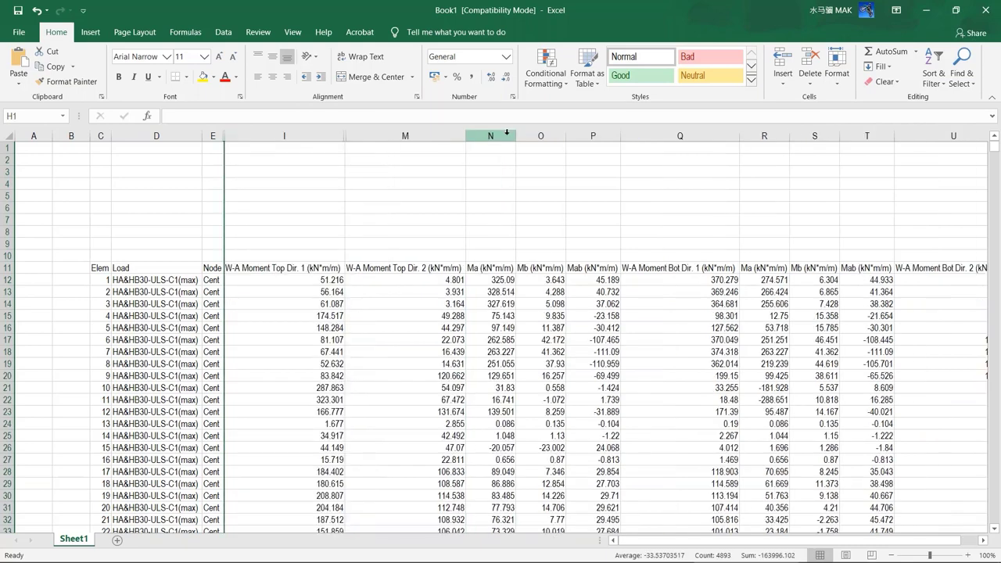
{"action": "left_click_drag", "start_coordinate": [507, 136], "coordinate": [594, 136]}
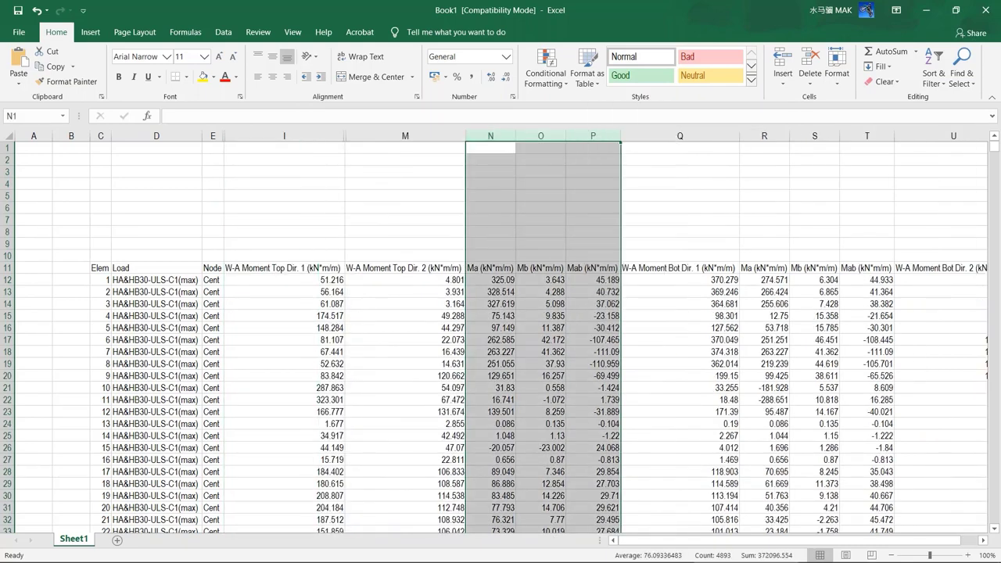
{"action": "key", "text": "ctrl+0"}
{"action": "key", "text": "ctrl+0"}
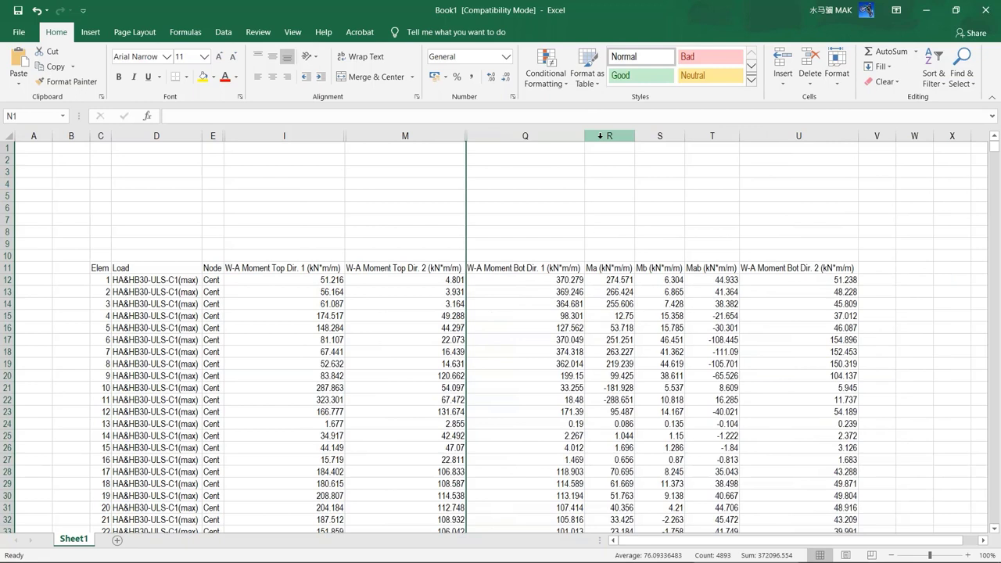
{"action": "left_click_drag", "start_coordinate": [599, 136], "coordinate": [706, 136]}
{"action": "key", "text": "ctrl+0"}
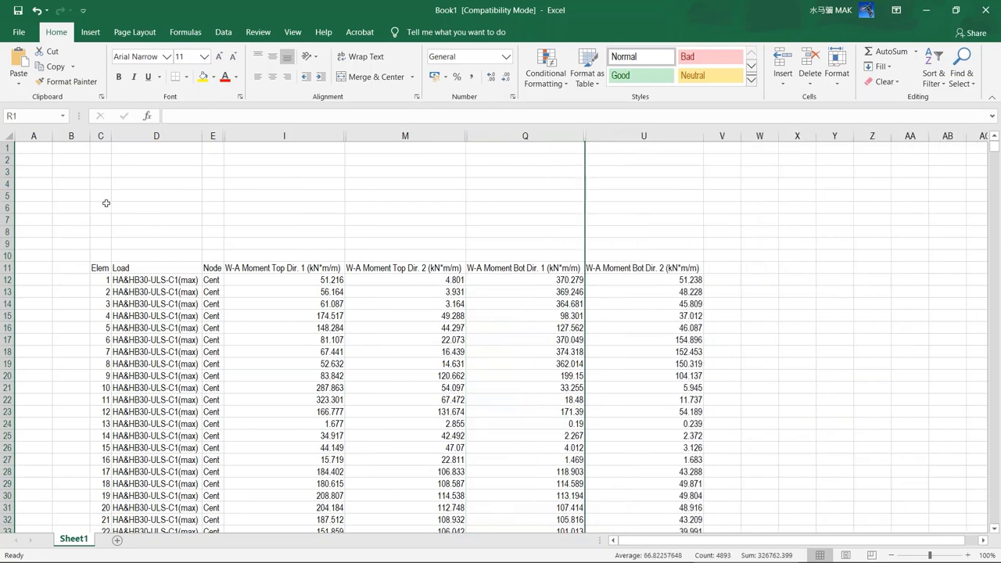
Enter =MAX(I12:I1641) in cell I6 to get the largest W-A Moment Top Dir. 1 value
{"action": "left_click", "coordinate": [250, 208]}
{"action": "scroll", "coordinate": [327, 292], "scroll_direction": "down", "scroll_amount": 4}
{"action": "scroll", "coordinate": [327, 292], "scroll_direction": "down", "scroll_amount": 5}
{"action": "scroll", "coordinate": [329, 216], "scroll_direction": "up", "scroll_amount": 9}
{"action": "type", "text": "=max"}
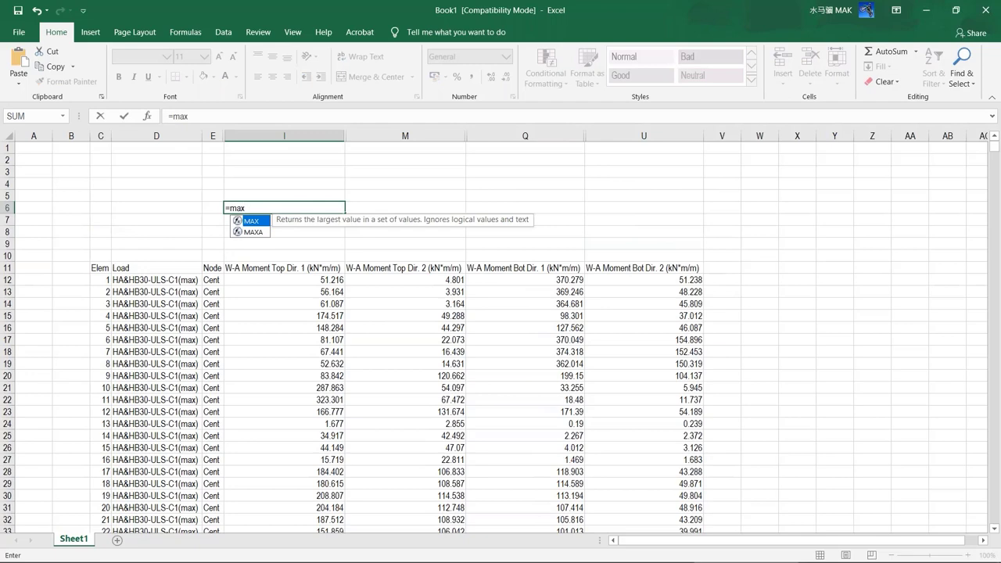
{"action": "type", "text": "("}
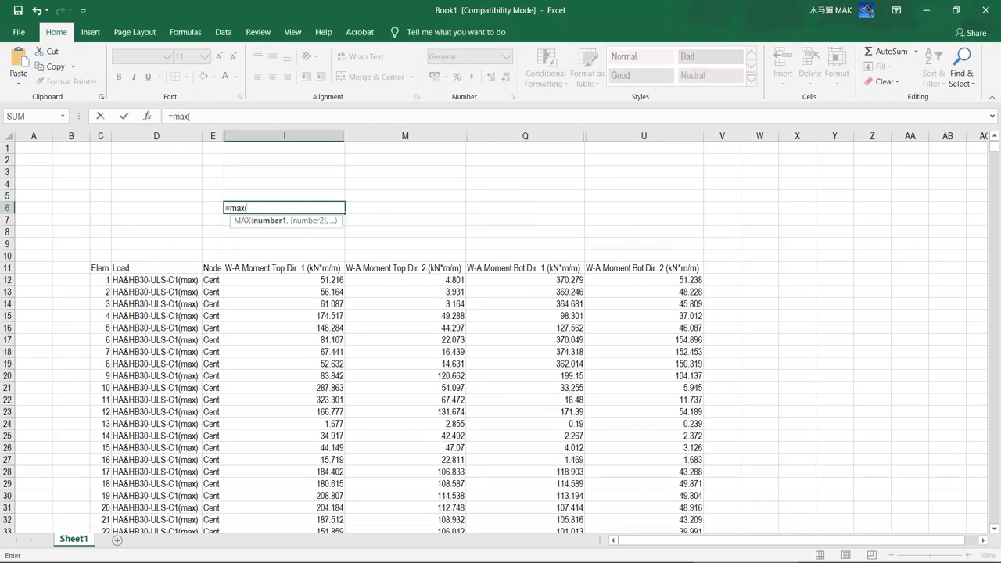
{"action": "left_click_drag", "start_coordinate": [284, 279], "coordinate": [349, 528]}
{"action": "key", "text": "Return"}
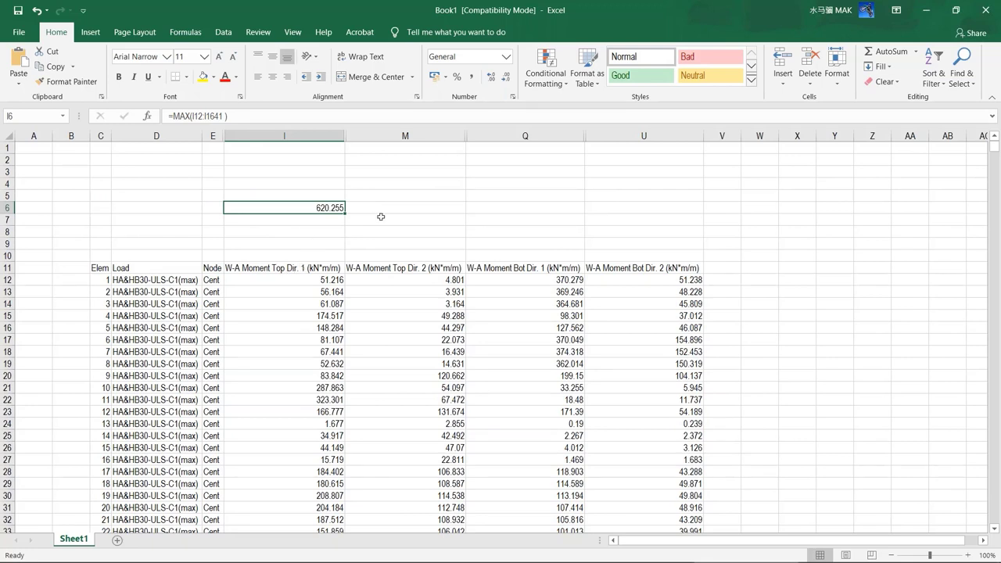
Copy the MAX formula from I6 across row 6 to the other W-A Moment columns M, Q and U
{"action": "key", "text": "ctrl+c"}
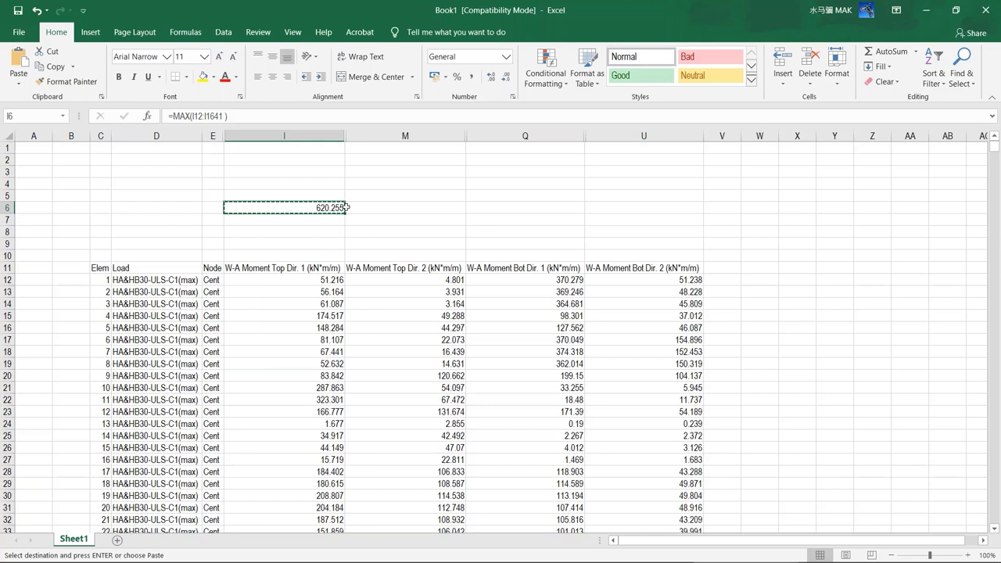
{"action": "key", "text": "Right"}
{"action": "key", "text": "shift+Right"}
{"action": "key", "text": "shift+Right"}
{"action": "key", "text": "ctrl+v"}
{"action": "key", "text": "Escape"}
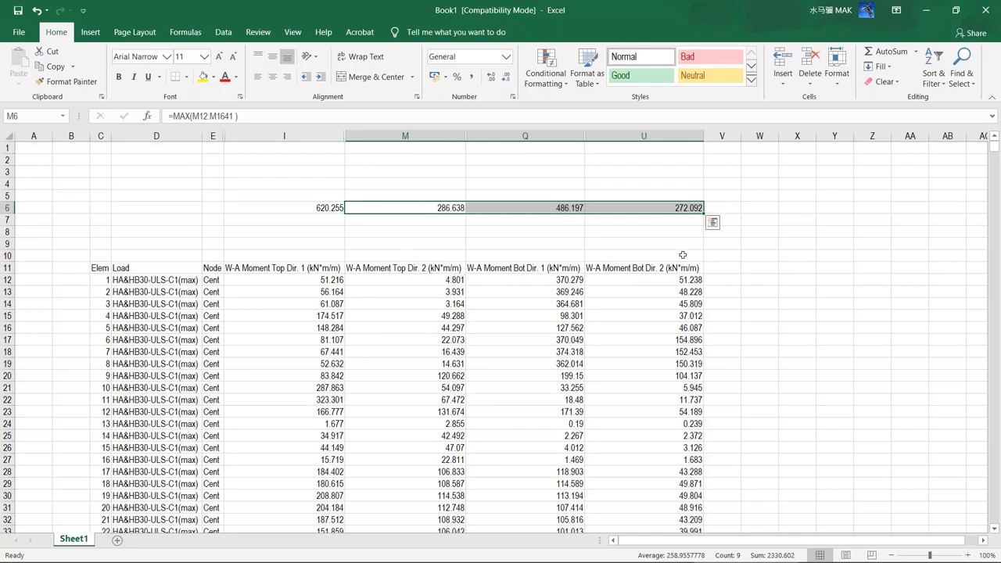
Review the row 6 maximum moments across the four W-A Moment columns, and clear the selection
{"action": "left_click", "coordinate": [669, 220]}
{"action": "left_click_drag", "start_coordinate": [334, 209], "coordinate": [692, 211]}
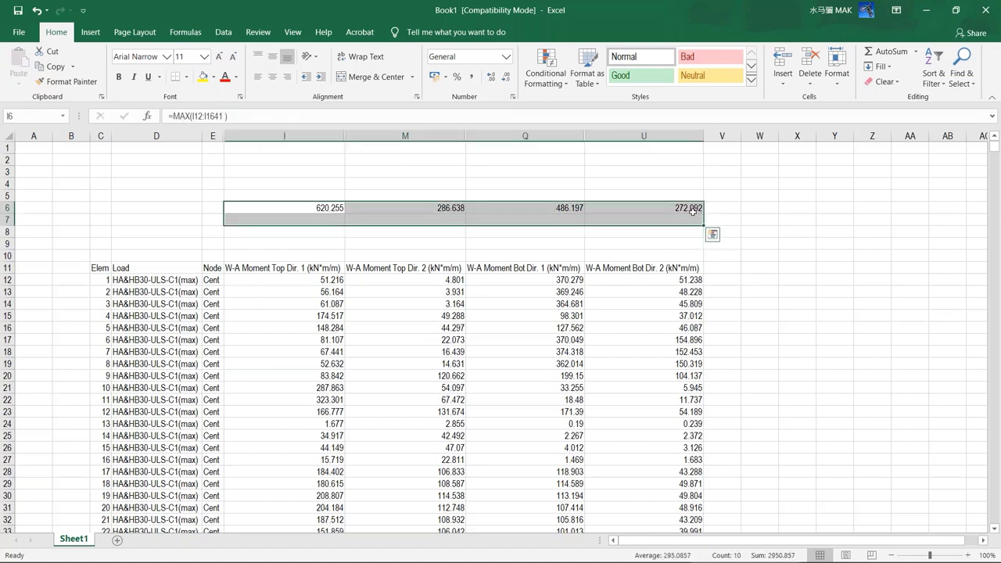
{"action": "left_click", "coordinate": [769, 252]}
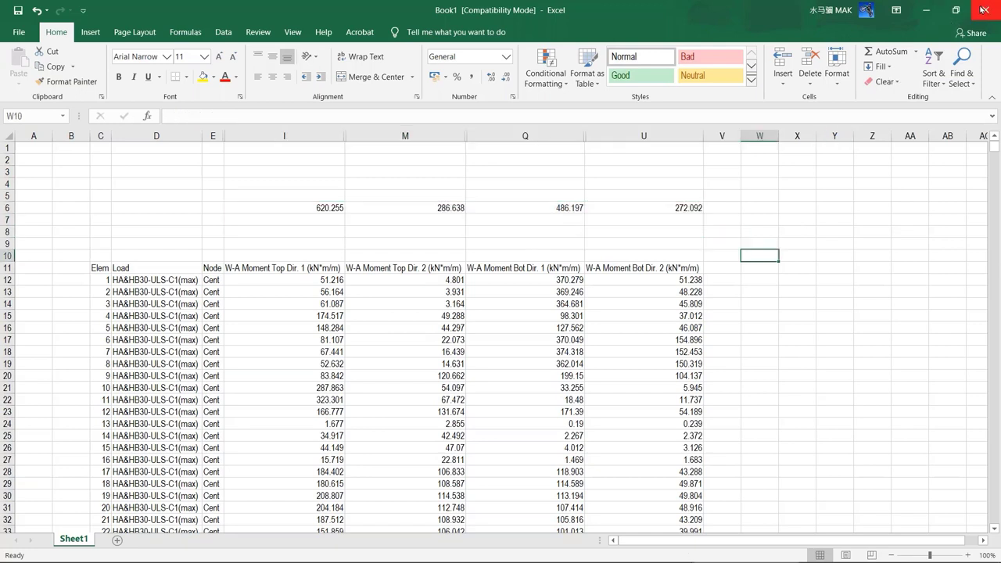
{"action": "mouse_move", "coordinate": [545, 554]}
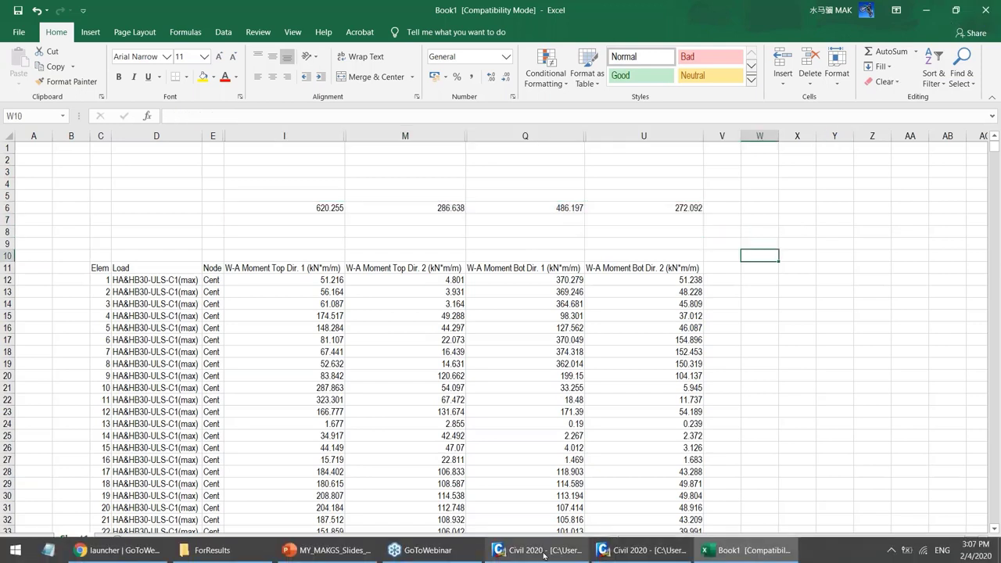
{"action": "left_click", "coordinate": [651, 552]}
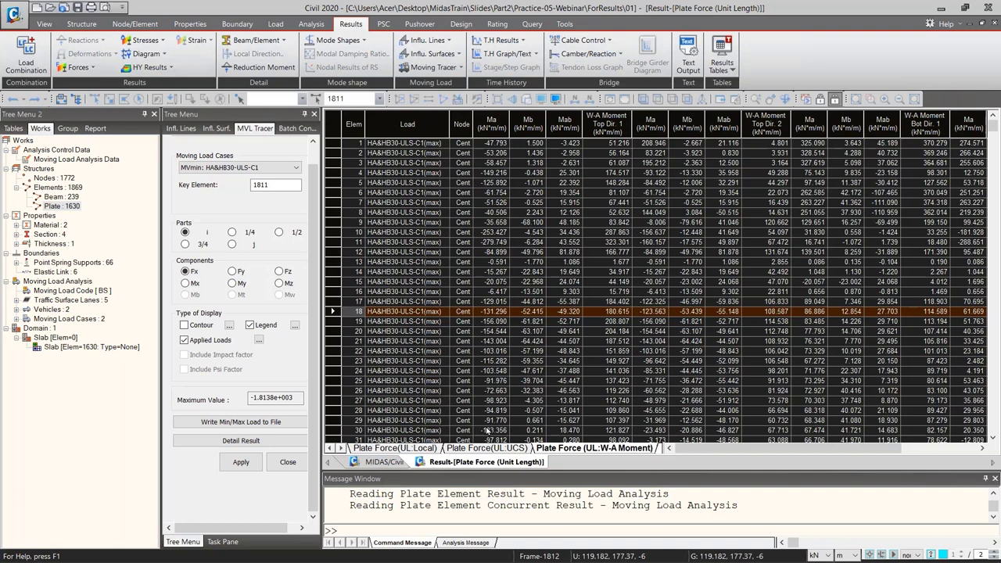
{"action": "left_click", "coordinate": [549, 558]}
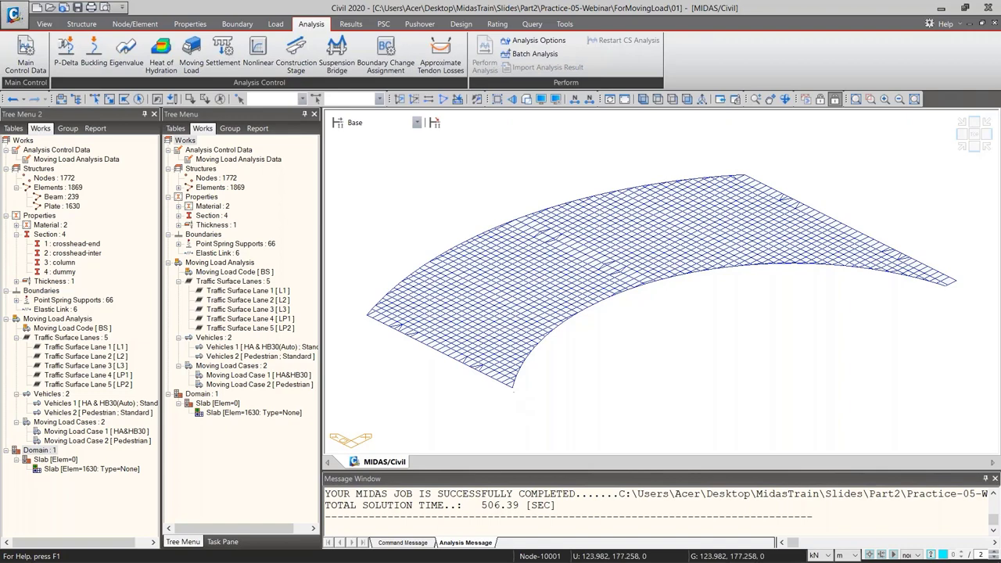
{"action": "mouse_move", "coordinate": [604, 559]}
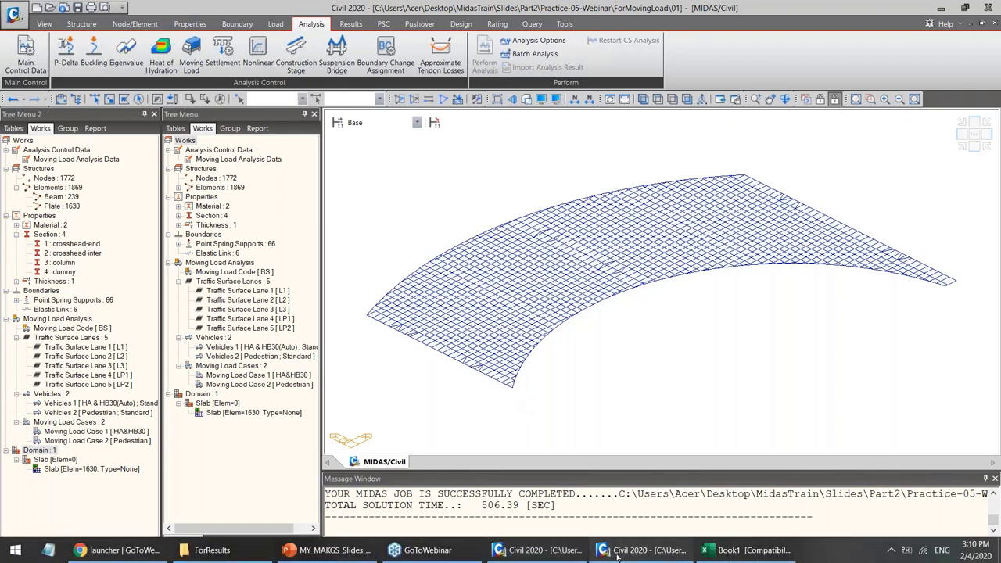
{"action": "left_click", "coordinate": [617, 557]}
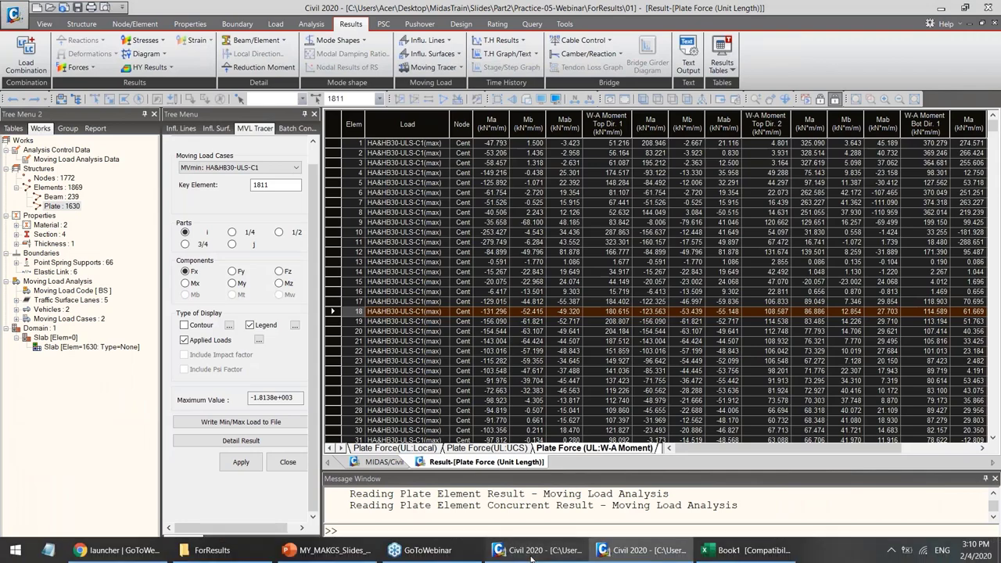
{"action": "left_click", "coordinate": [532, 554]}
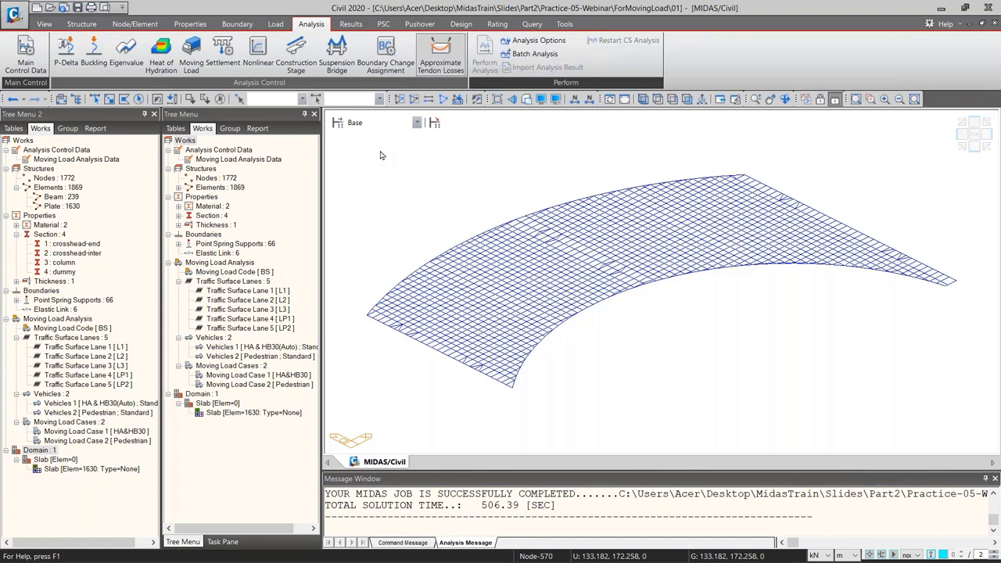
{"action": "mouse_move", "coordinate": [188, 557]}
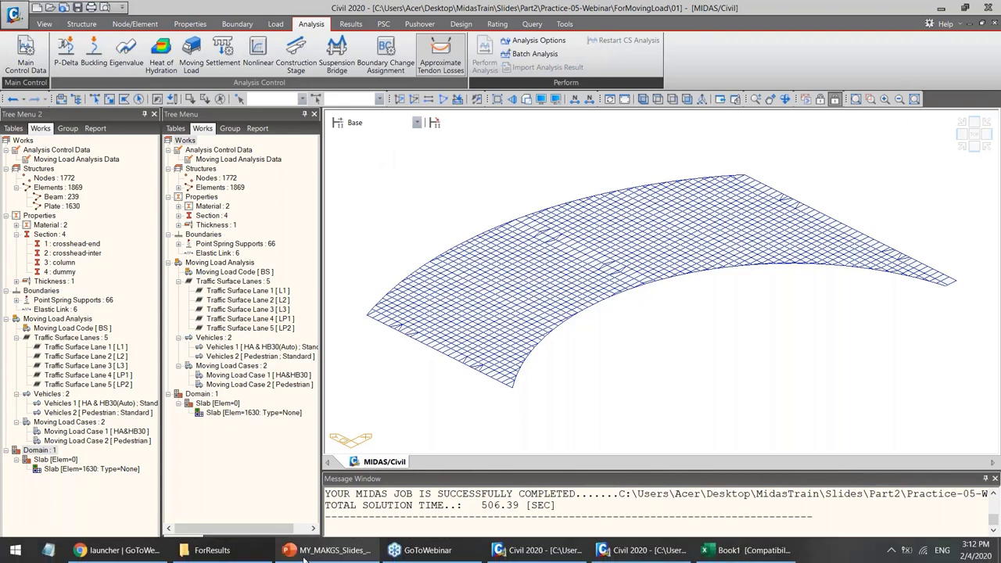
{"action": "left_click", "coordinate": [188, 556]}
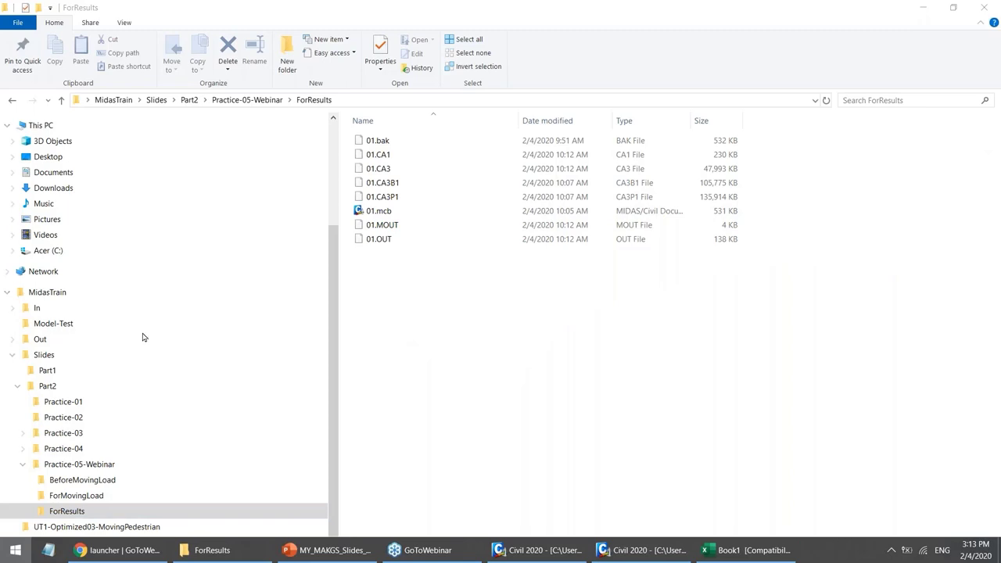
{"action": "key", "text": "super"}
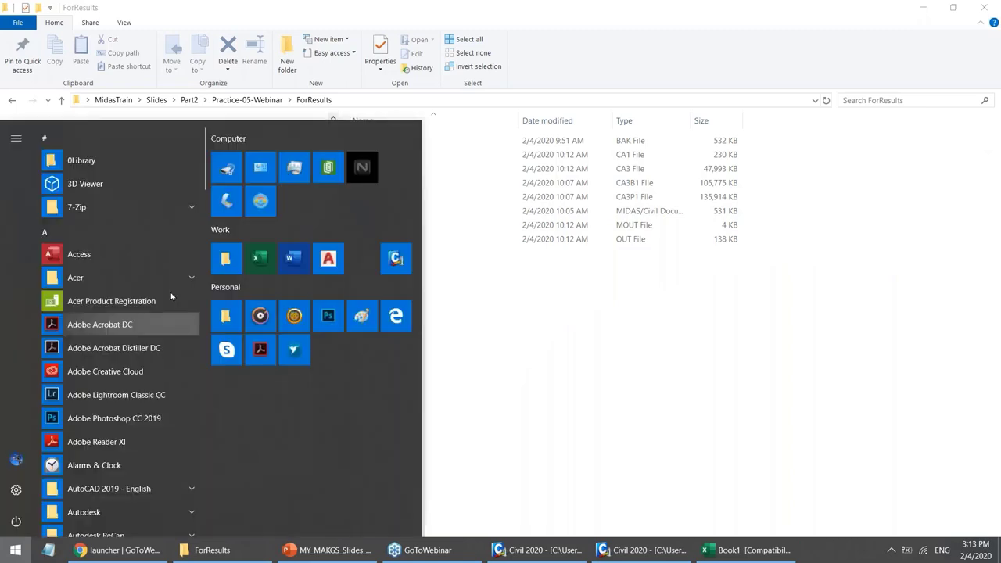
{"action": "left_click", "coordinate": [438, 6]}
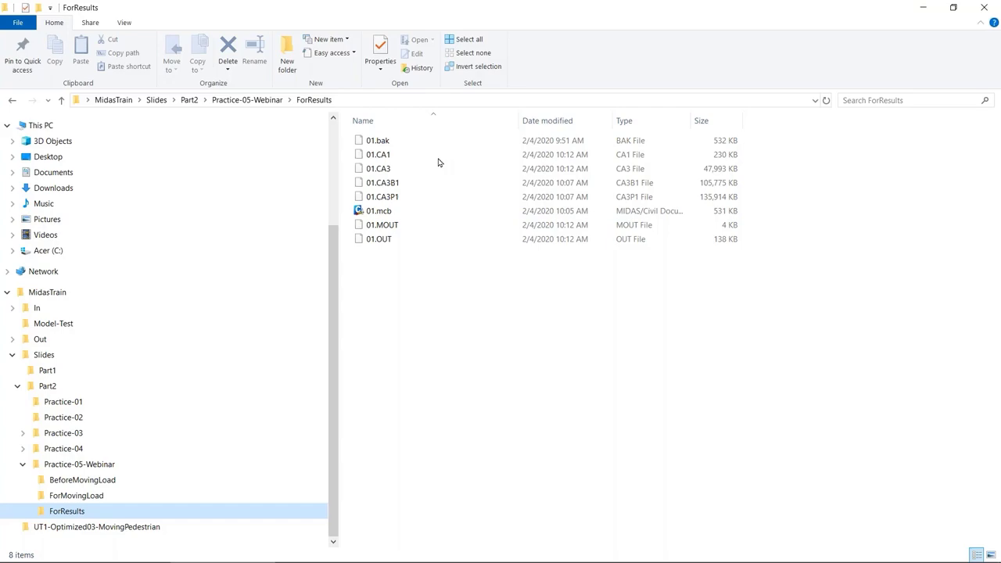
{"action": "mouse_move", "coordinate": [501, 559]}
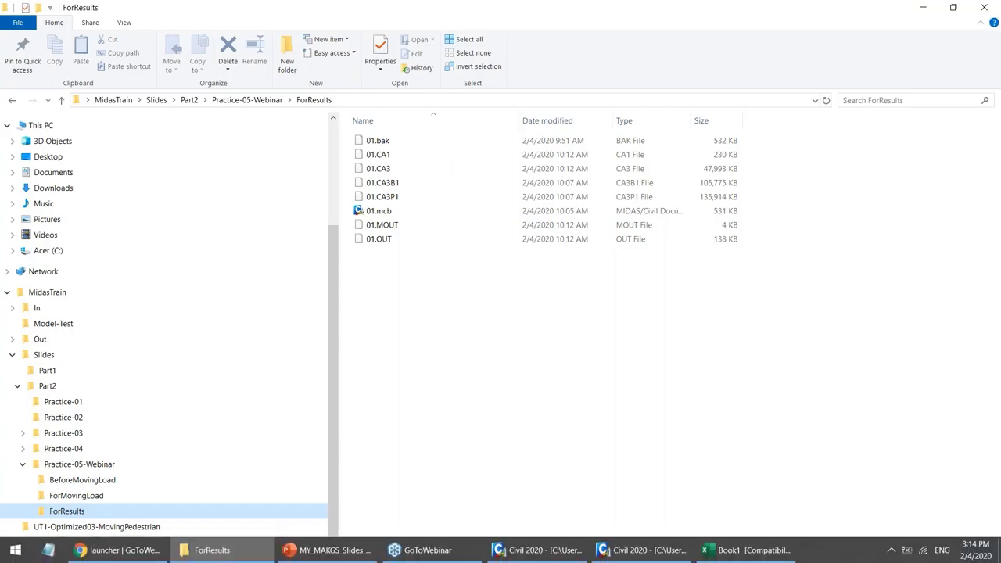
Switch to the Excel workbook and unhide columns J to L between the W-A Moment Top Dir. 1 and Top Dir. 2 columns
{"action": "left_click", "coordinate": [737, 551]}
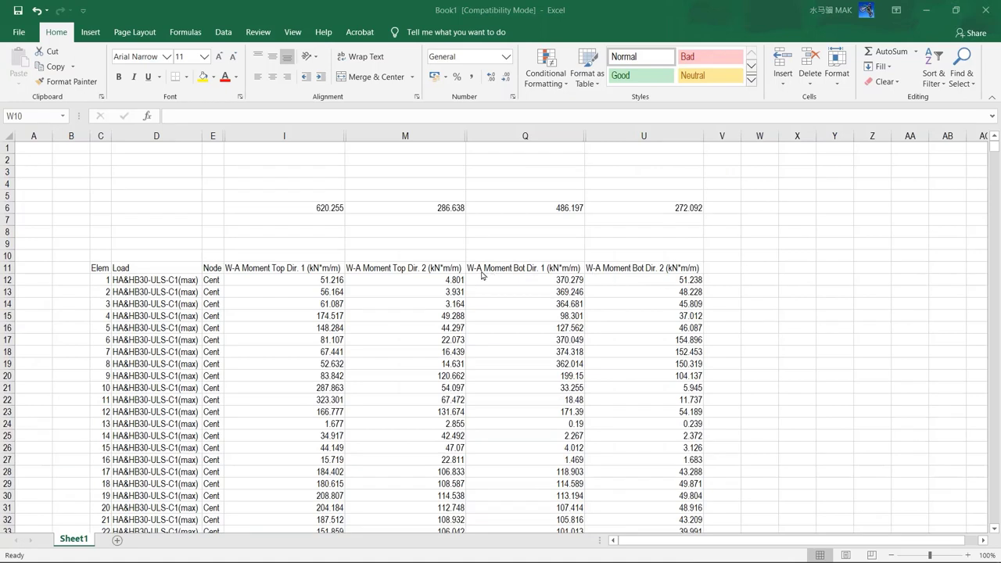
{"action": "left_click", "coordinate": [442, 281]}
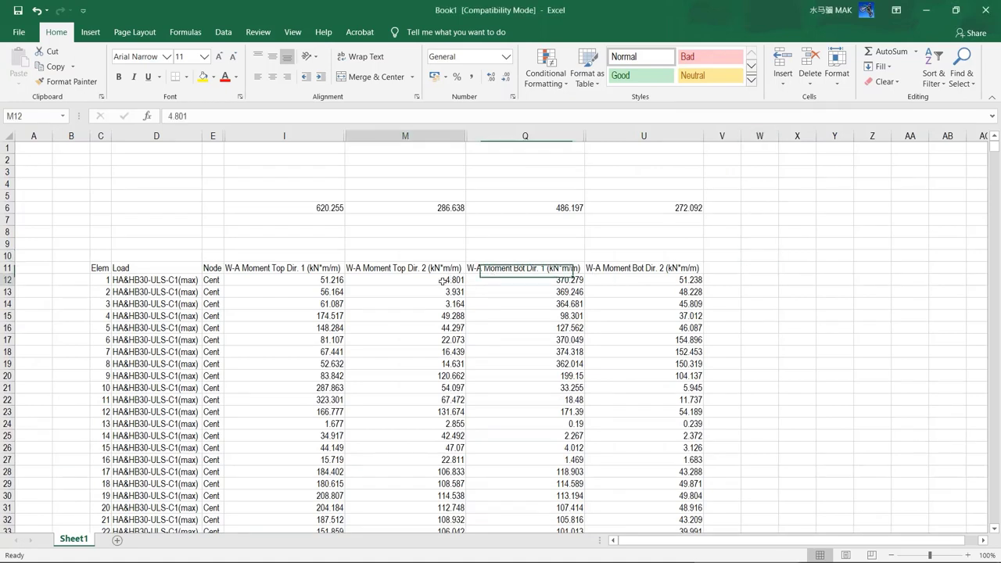
{"action": "left_click_drag", "start_coordinate": [266, 131], "coordinate": [367, 135]}
{"action": "right_click", "coordinate": [367, 134]}
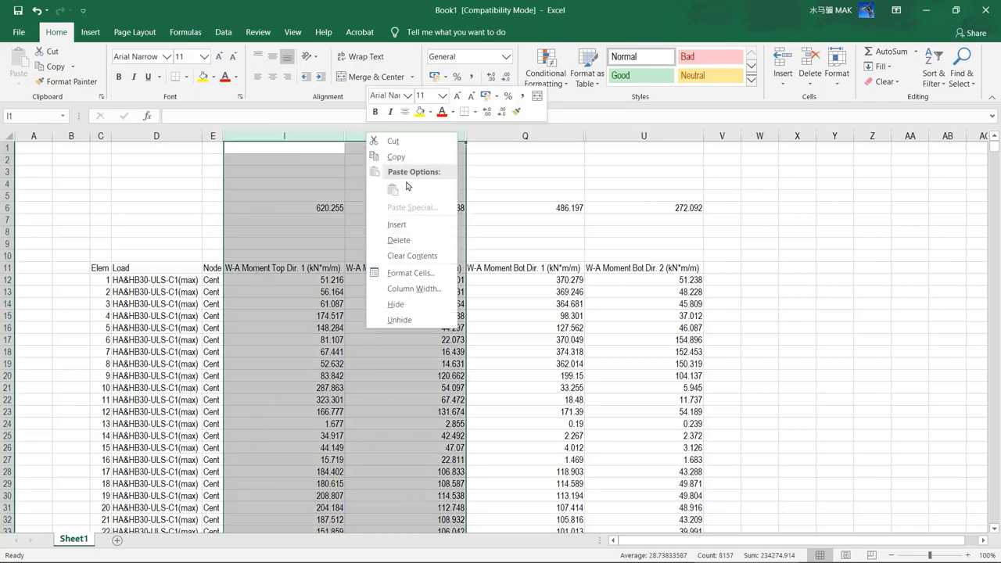
{"action": "left_click", "coordinate": [402, 319]}
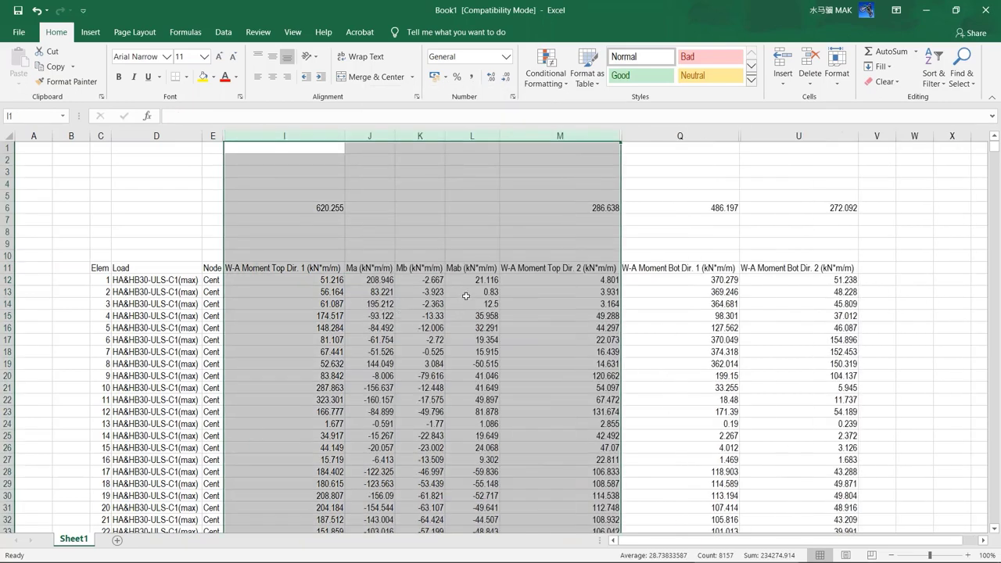
Examine the W-A Moment Top Dir. 2 values against their Ma, Mb and Mab components in columns J to L
{"action": "left_click", "coordinate": [549, 268]}
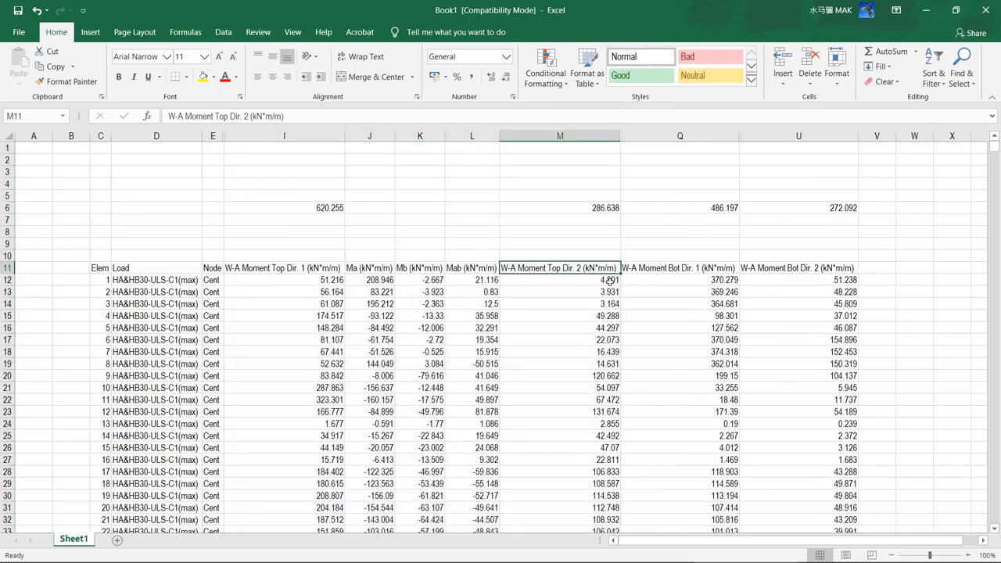
{"action": "left_click", "coordinate": [610, 280]}
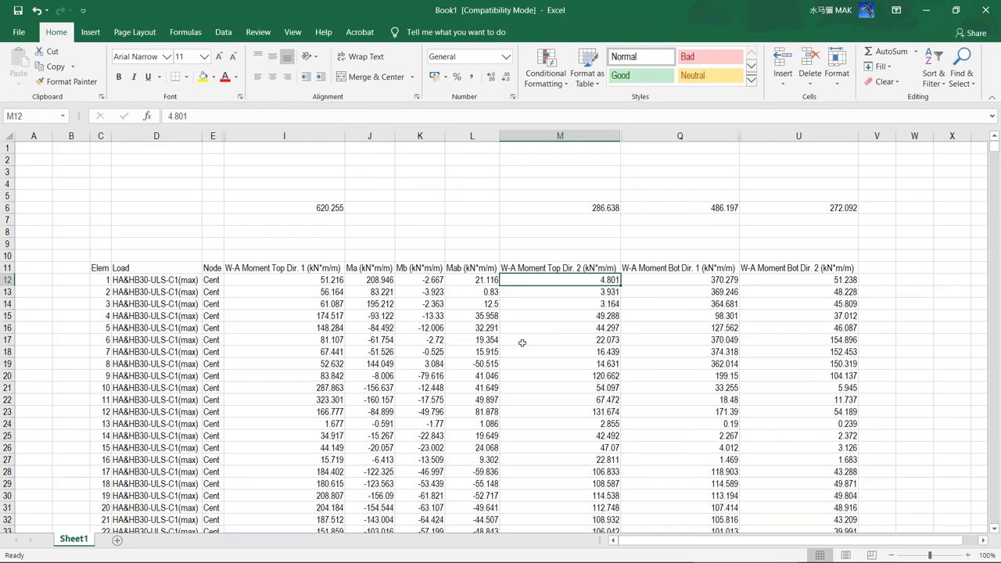
{"action": "left_click", "coordinate": [382, 280]}
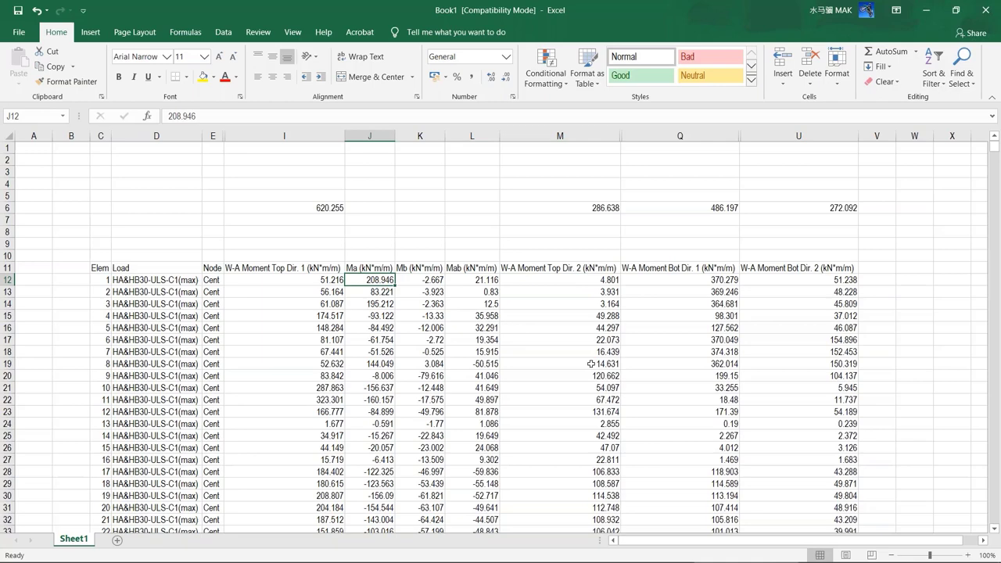
{"action": "scroll", "coordinate": [588, 356], "scroll_direction": "down", "scroll_amount": 1}
{"action": "scroll", "coordinate": [592, 321], "scroll_direction": "up", "scroll_amount": 1}
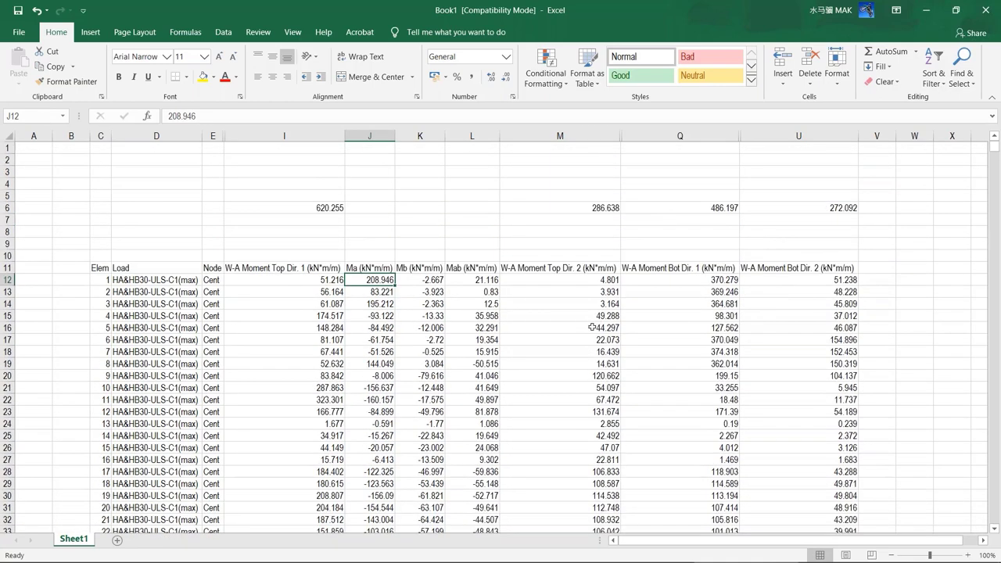
{"action": "left_click", "coordinate": [613, 303]}
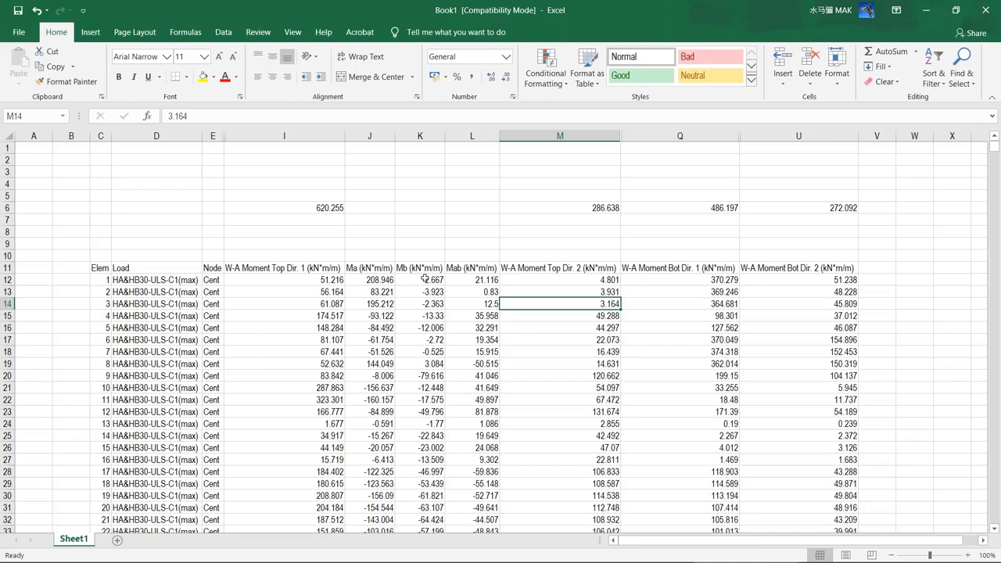
{"action": "scroll", "coordinate": [438, 223], "scroll_direction": "down", "scroll_amount": 3}
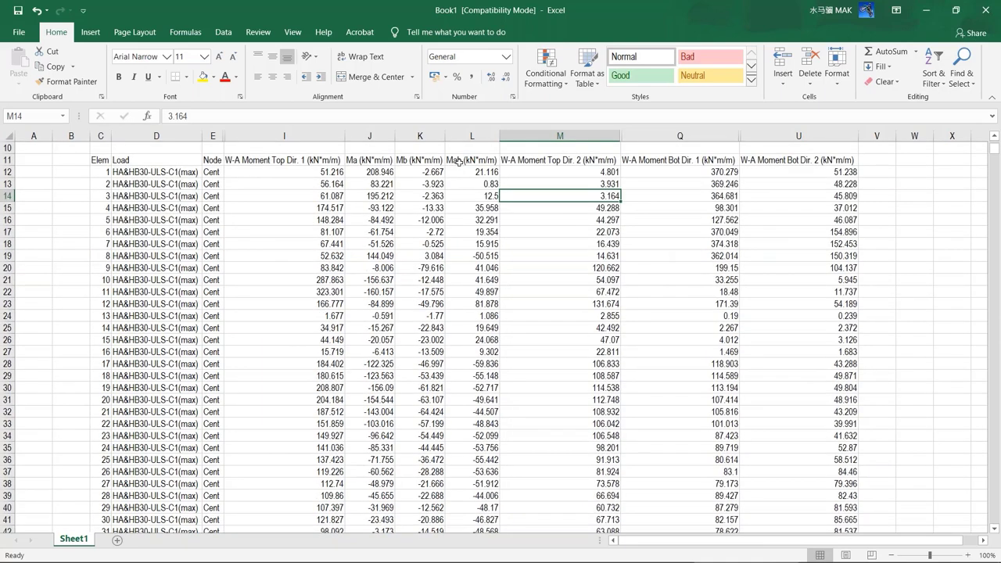
{"action": "left_click", "coordinate": [481, 366]}
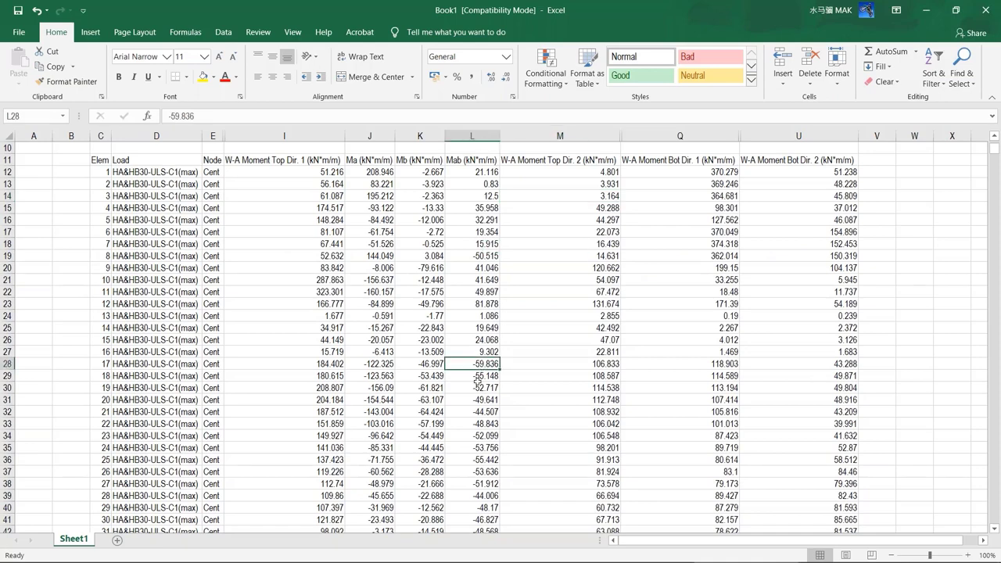
{"action": "scroll", "coordinate": [478, 381], "scroll_direction": "down", "scroll_amount": 1}
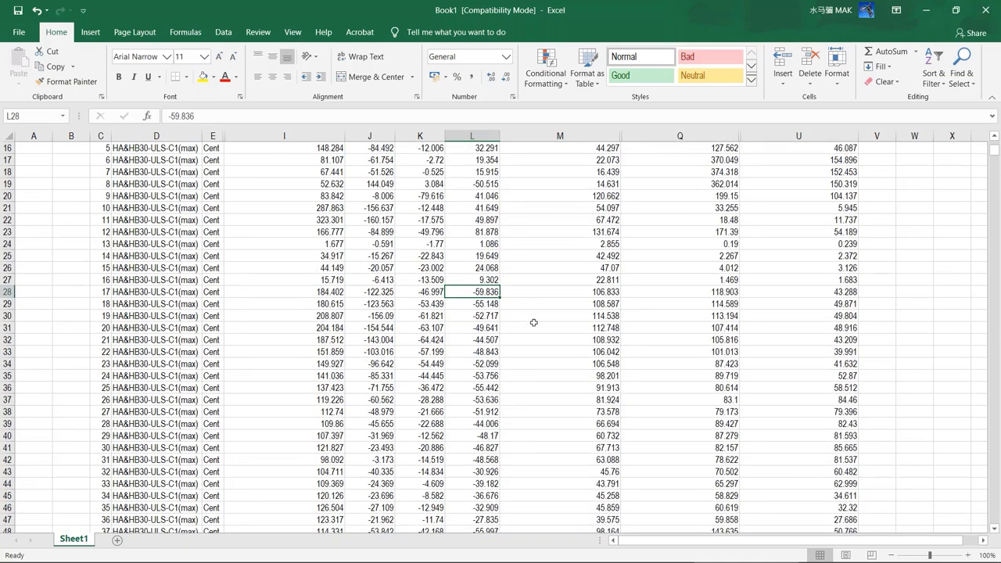
{"action": "scroll", "coordinate": [533, 322], "scroll_direction": "up", "scroll_amount": 5}
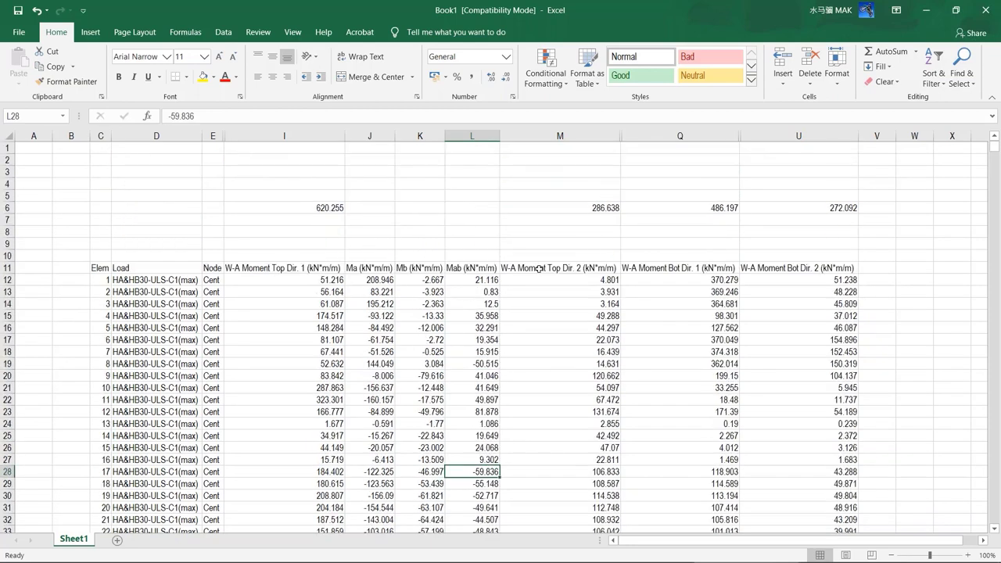
{"action": "left_click", "coordinate": [539, 268]}
{"action": "scroll", "coordinate": [549, 334], "scroll_direction": "down", "scroll_amount": 5}
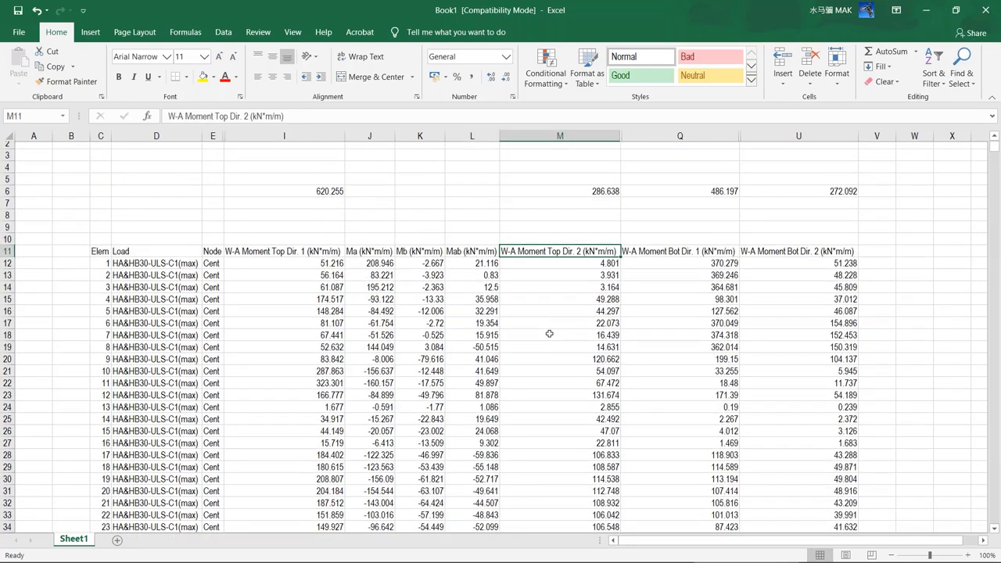
{"action": "scroll", "coordinate": [549, 334], "scroll_direction": "down", "scroll_amount": 5}
{"action": "scroll", "coordinate": [549, 337], "scroll_direction": "up", "scroll_amount": 10}
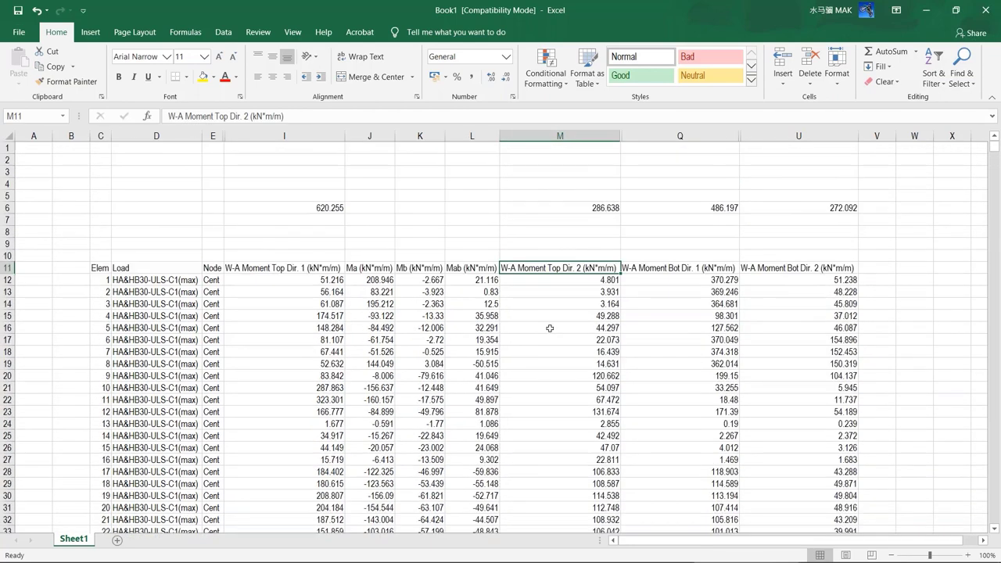
{"action": "scroll", "coordinate": [548, 327], "scroll_direction": "down", "scroll_amount": 1}
{"action": "scroll", "coordinate": [547, 326], "scroll_direction": "down", "scroll_amount": 5}
{"action": "scroll", "coordinate": [576, 397], "scroll_direction": "up", "scroll_amount": 4}
Unhide columns F to H between the Node and W-A Moment Top Dir. 1 columns, and clear the column selection
{"action": "left_click_drag", "start_coordinate": [213, 136], "coordinate": [235, 136]}
{"action": "right_click", "coordinate": [234, 136]}
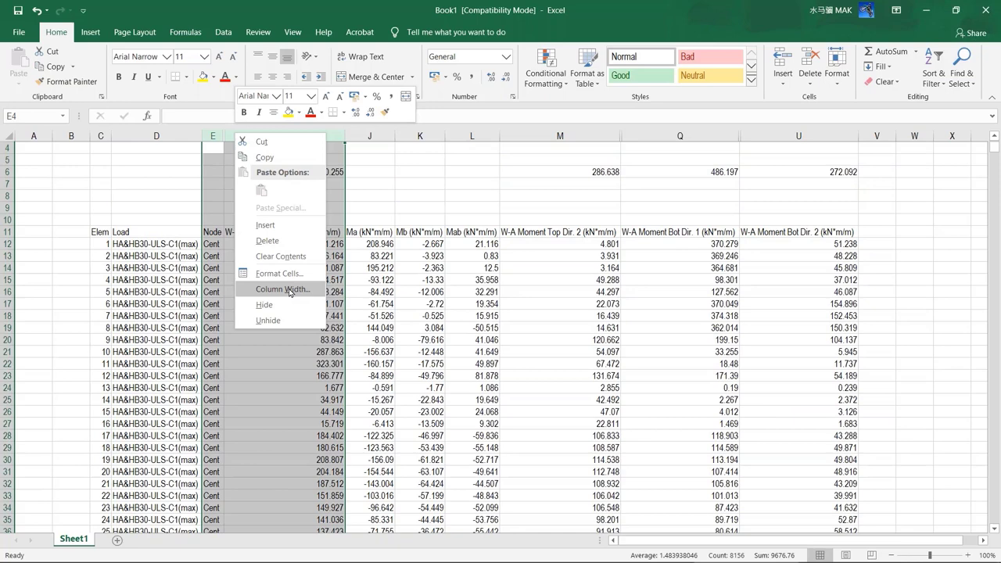
{"action": "left_click", "coordinate": [283, 322]}
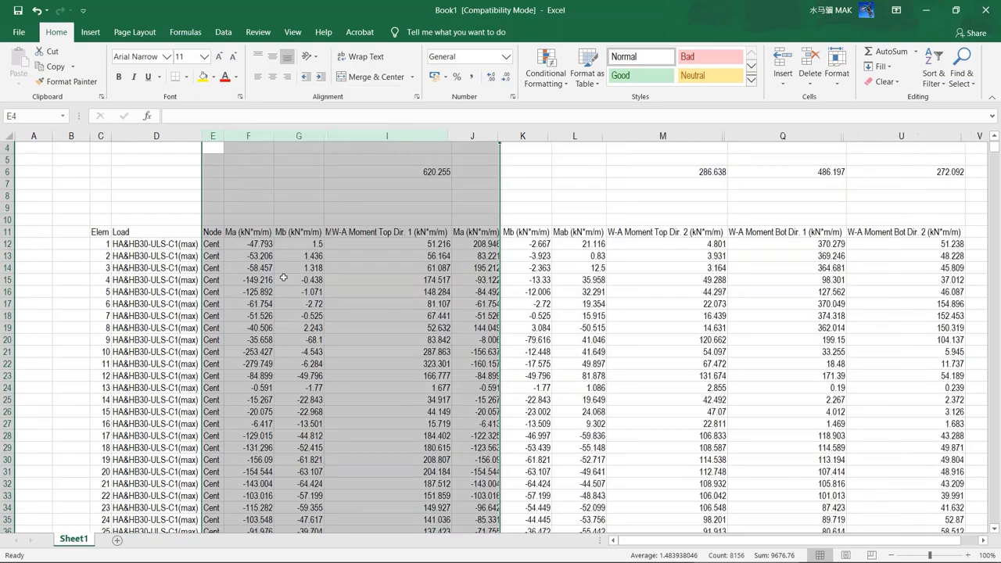
{"action": "left_click", "coordinate": [451, 231]}
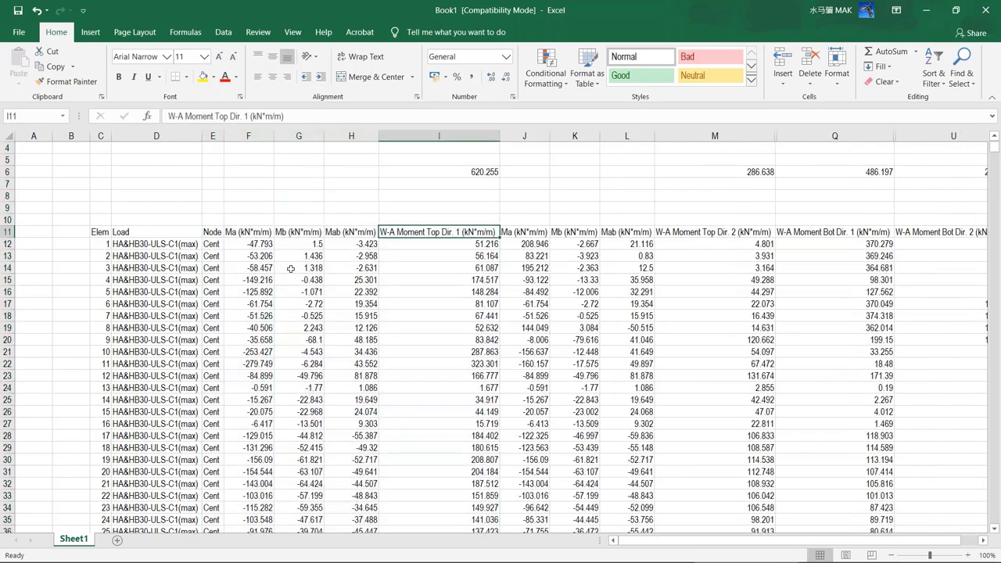
Compare the Ma, Mb and Mab components with the W-A Moment Top Dir. 1 and Top Dir. 2 values and the row 6 maximums
{"action": "left_click", "coordinate": [252, 247]}
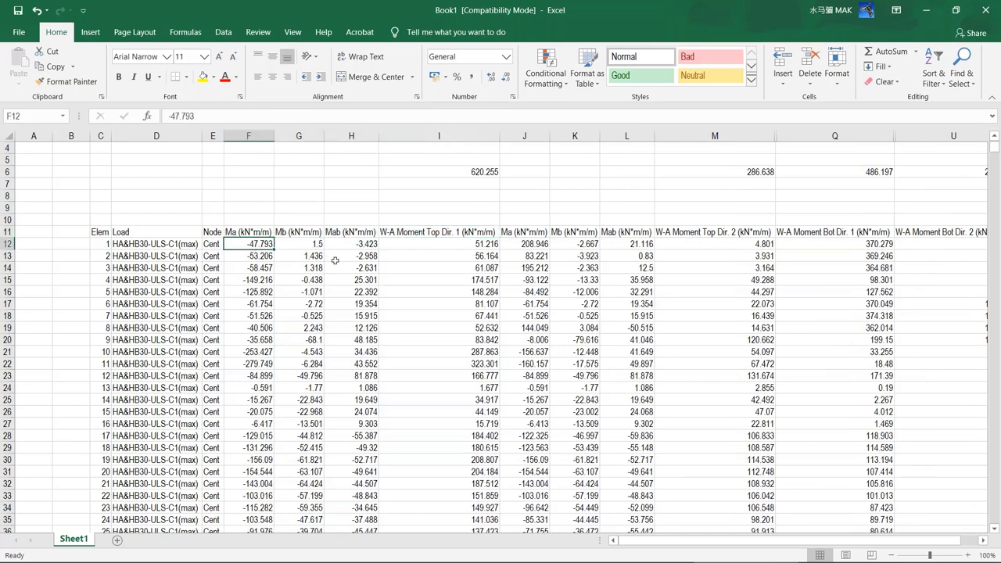
{"action": "scroll", "coordinate": [541, 281], "scroll_direction": "up", "scroll_amount": 1}
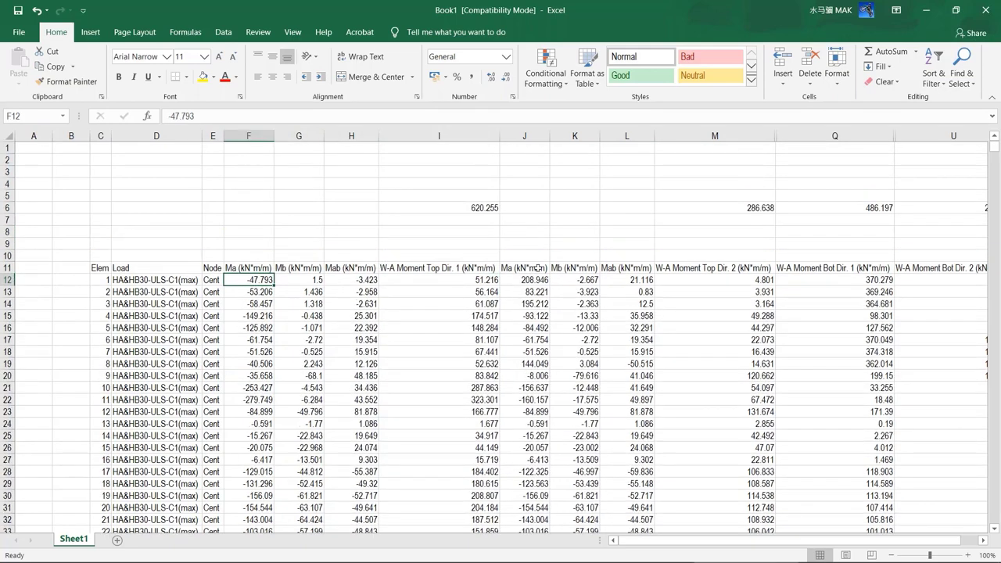
{"action": "left_click", "coordinate": [739, 207]}
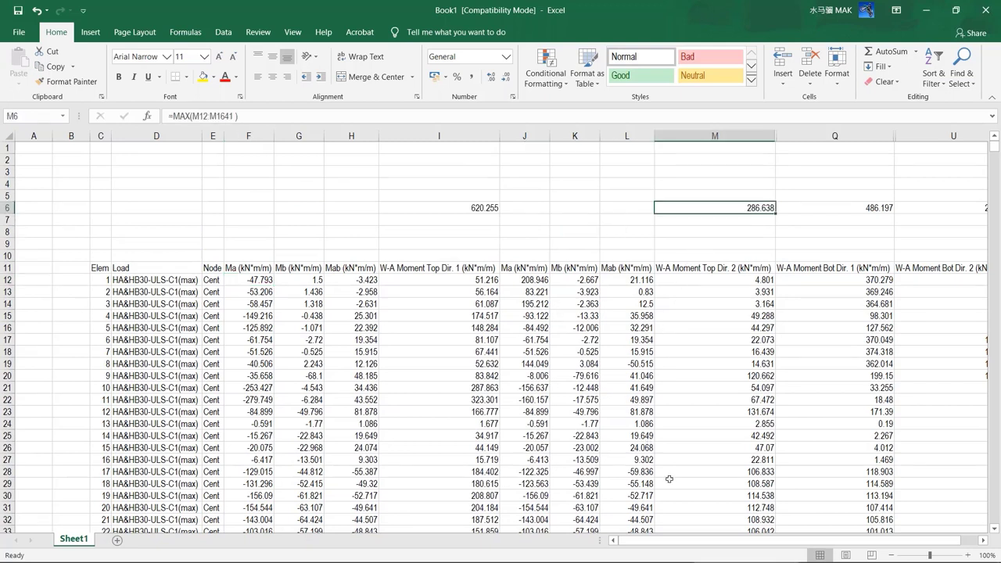
{"action": "left_click_drag", "start_coordinate": [760, 539], "coordinate": [765, 538]}
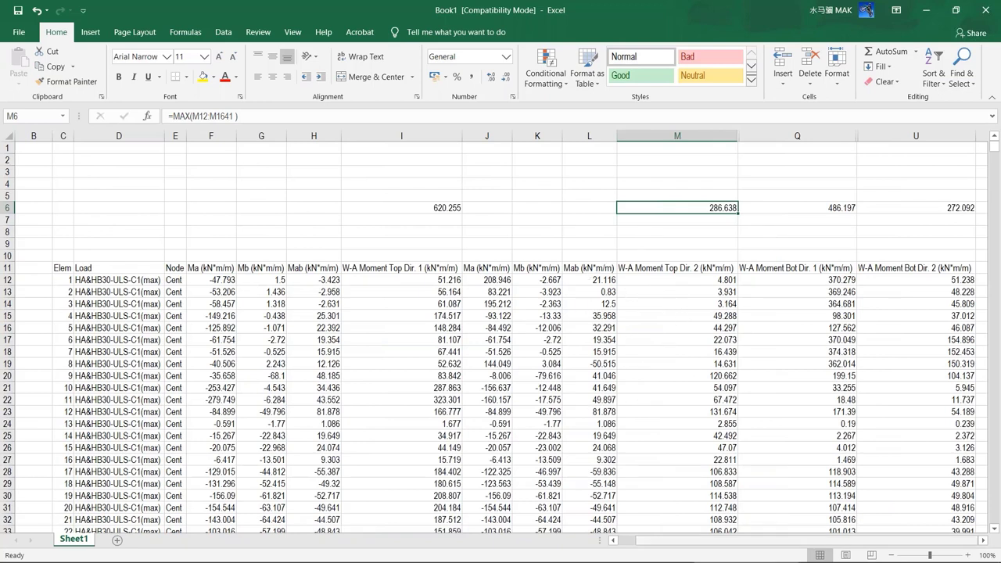
{"action": "left_click_drag", "start_coordinate": [777, 543], "coordinate": [755, 543]}
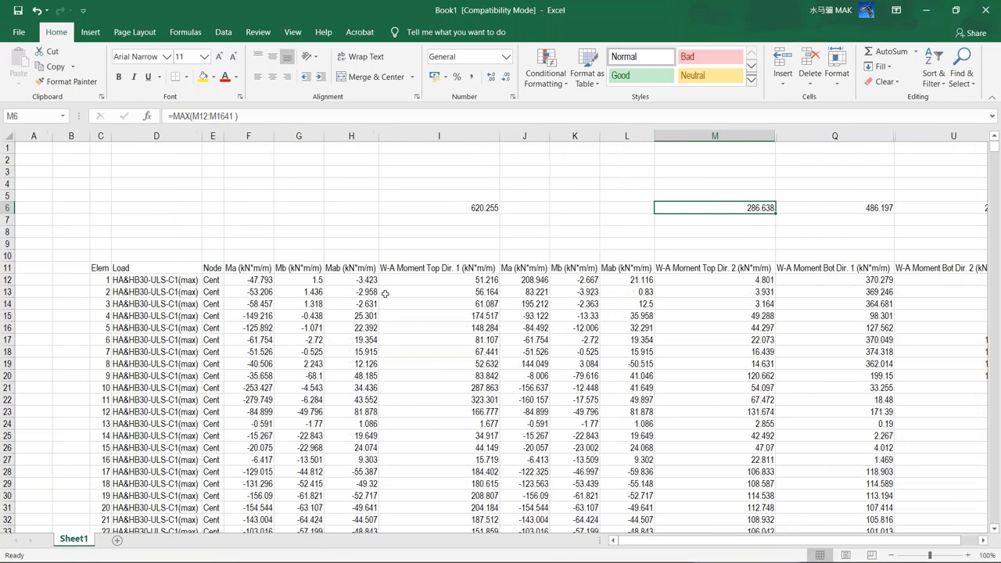
{"action": "left_click", "coordinate": [479, 306]}
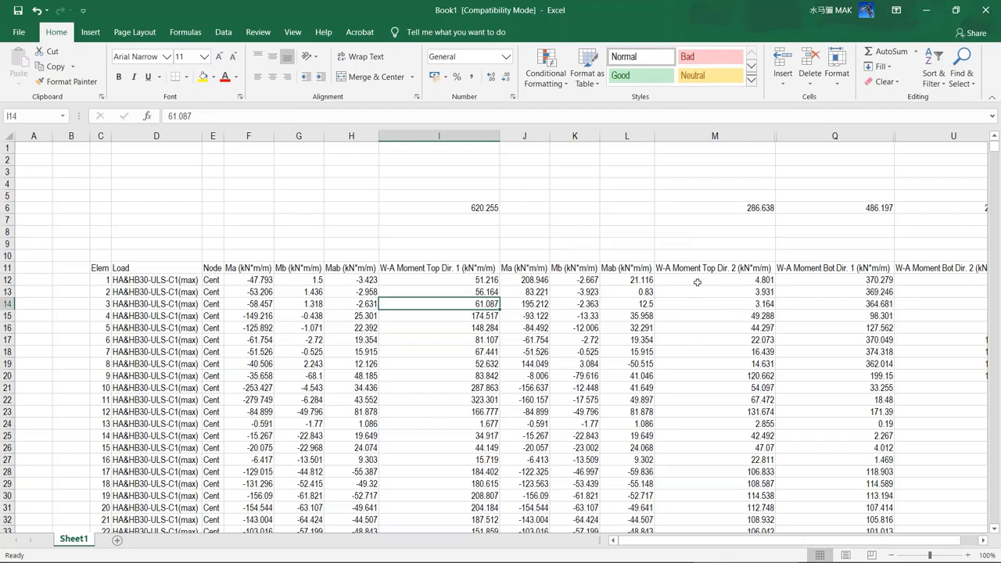
{"action": "mouse_move", "coordinate": [737, 545]}
{"action": "left_mouse_down"}
{"action": "mouse_move", "coordinate": [760, 544]}
{"action": "mouse_move", "coordinate": [733, 546]}
{"action": "left_mouse_up"}
{"action": "left_click", "coordinate": [652, 269]}
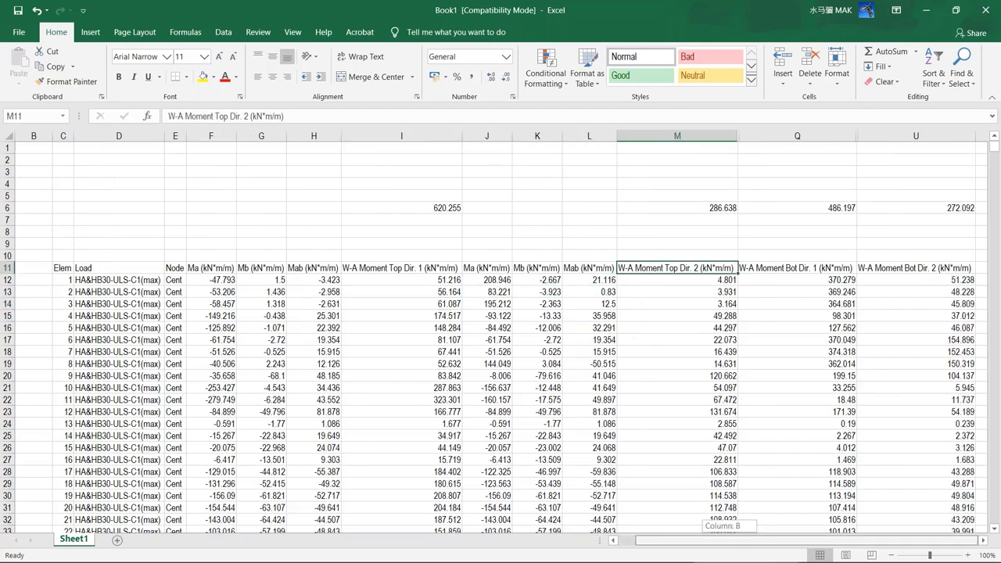
Switch to the ForMovingLoad model in MIDAS Civil and show the curved slab mesh in top view
{"action": "mouse_move", "coordinate": [638, 551]}
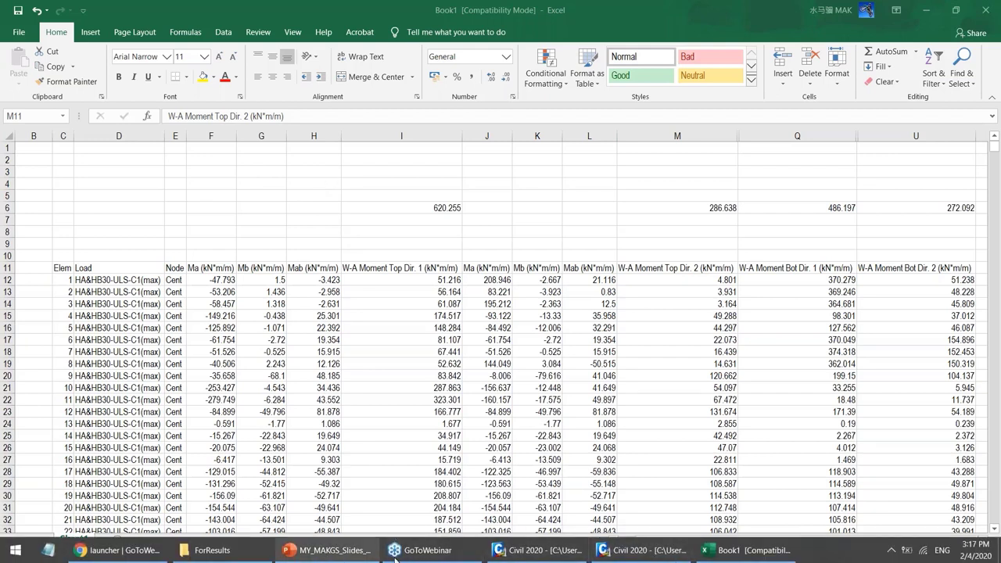
{"action": "left_click", "coordinate": [538, 550]}
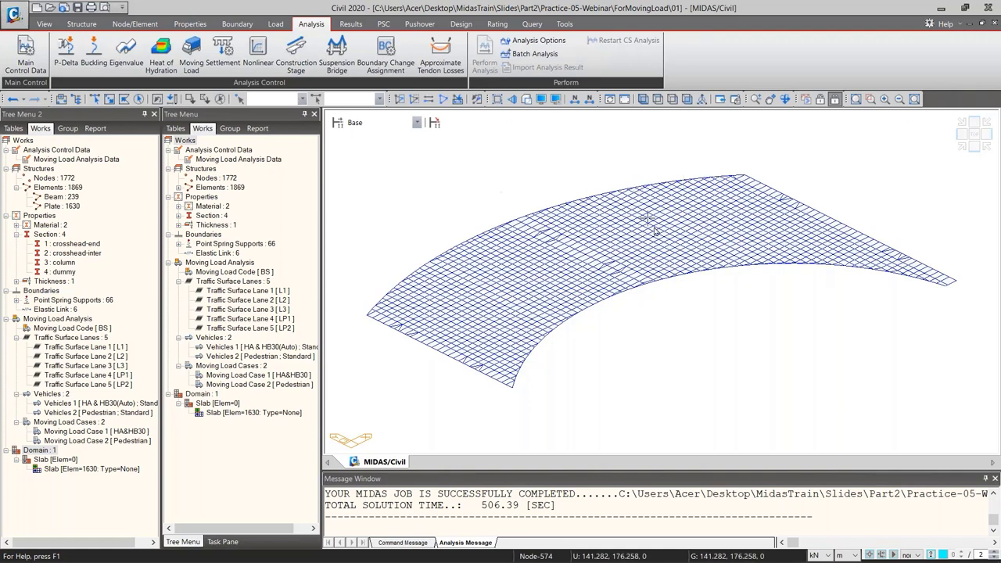
{"action": "middle_click_drag", "start_coordinate": [664, 233], "coordinate": [643, 264]}
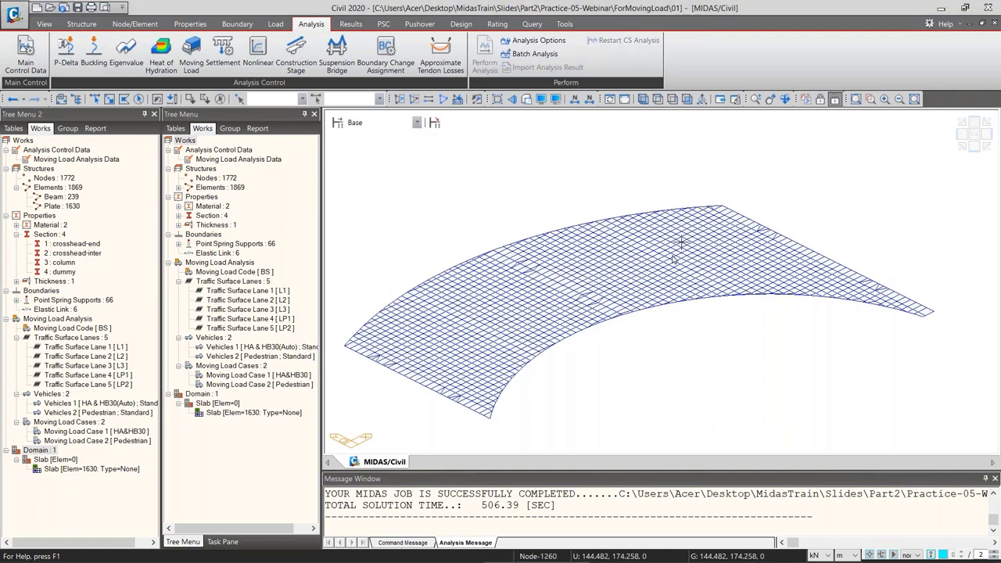
{"action": "middle_click_drag", "start_coordinate": [629, 307], "coordinate": [679, 289]}
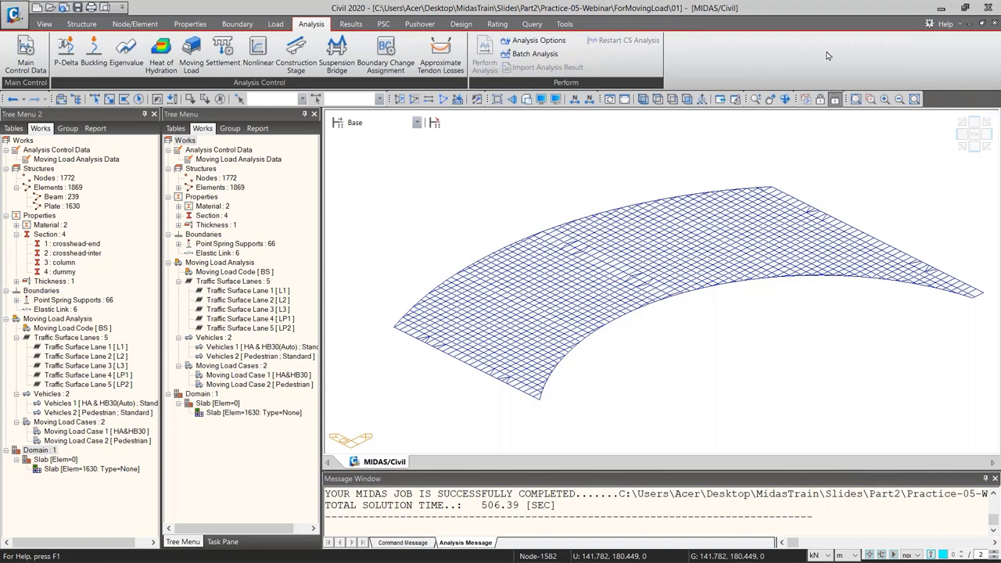
{"action": "left_click", "coordinate": [974, 135]}
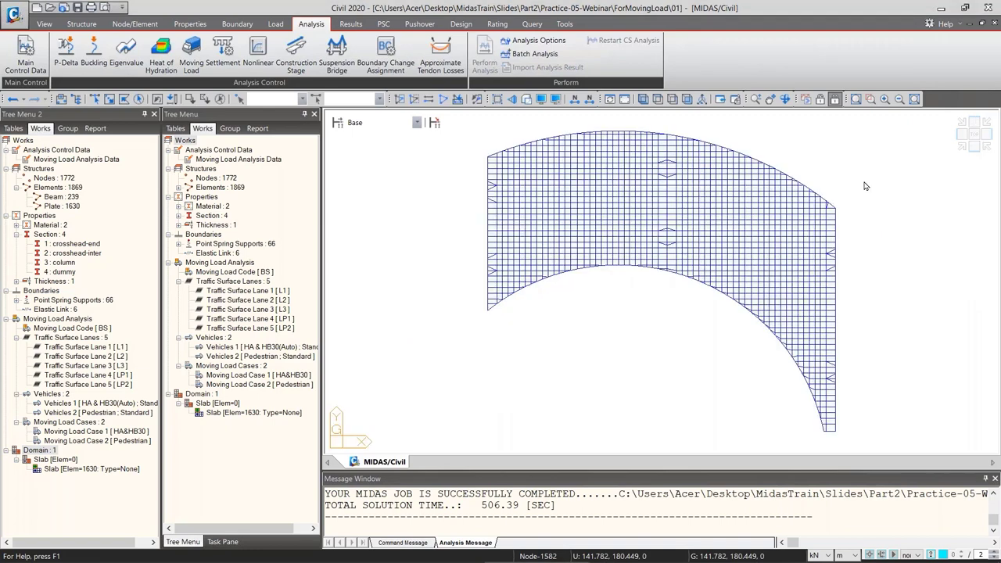
Examine the plate mesh in plan across the curved slab and at its narrow end
{"action": "scroll", "coordinate": [566, 278], "scroll_direction": "up", "scroll_amount": 3}
{"action": "middle_click_drag", "start_coordinate": [568, 225], "coordinate": [590, 337]}
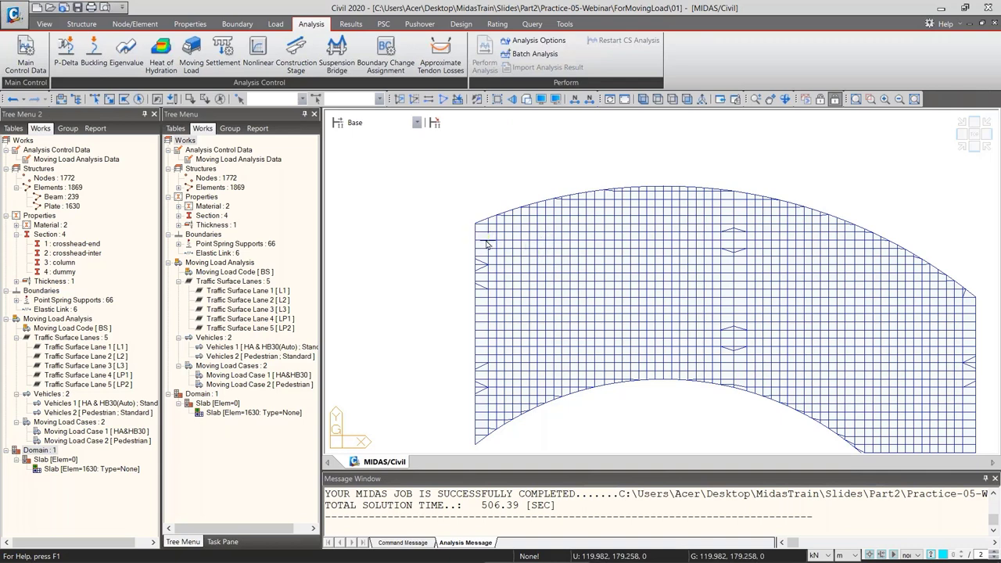
{"action": "middle_click_drag", "start_coordinate": [621, 195], "coordinate": [739, 269]}
{"action": "scroll", "coordinate": [810, 294], "scroll_direction": "up", "scroll_amount": 1}
{"action": "scroll", "coordinate": [810, 295], "scroll_direction": "up", "scroll_amount": 1}
{"action": "middle_click_drag", "start_coordinate": [811, 319], "coordinate": [737, 262]}
{"action": "scroll", "coordinate": [713, 264], "scroll_direction": "up", "scroll_amount": 1}
{"action": "scroll", "coordinate": [738, 261], "scroll_direction": "down", "scroll_amount": 1}
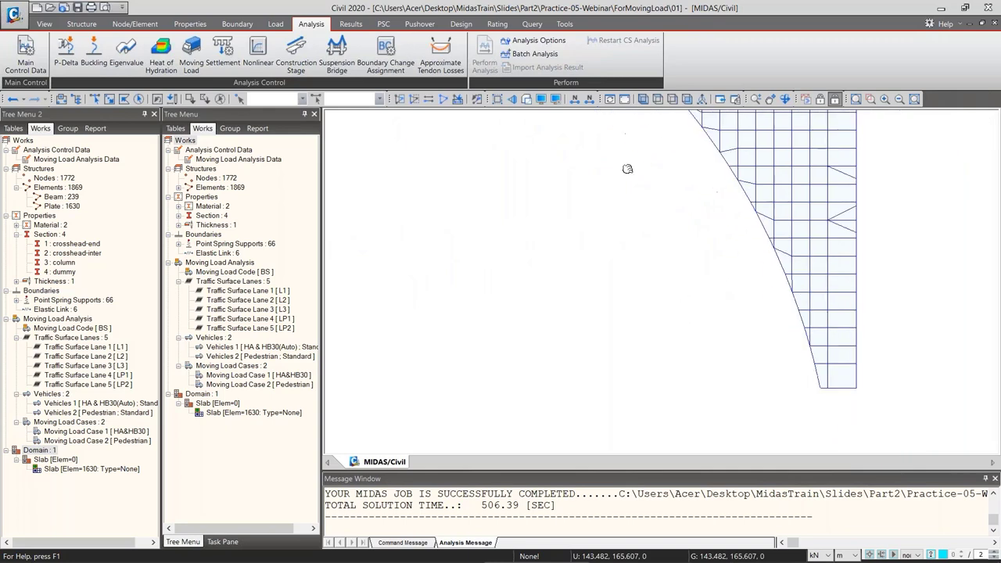
{"action": "scroll", "coordinate": [744, 274], "scroll_direction": "up", "scroll_amount": 1}
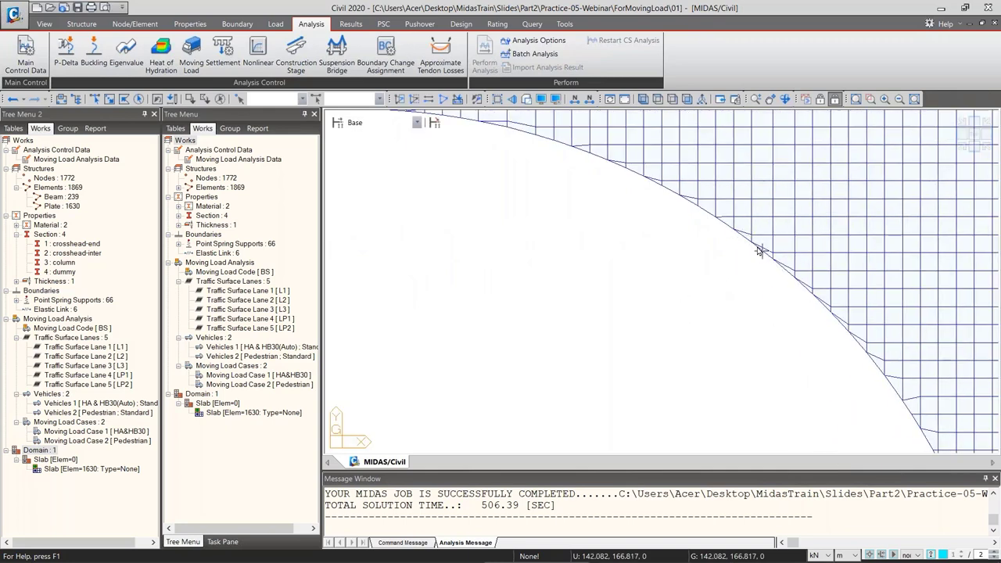
Examine the irregular plate elements where the rectangular grid meets the slab's inner curved edge
{"action": "middle_click_drag", "start_coordinate": [780, 264], "coordinate": [918, 362]}
{"action": "scroll", "coordinate": [917, 362], "scroll_direction": "up", "scroll_amount": 1}
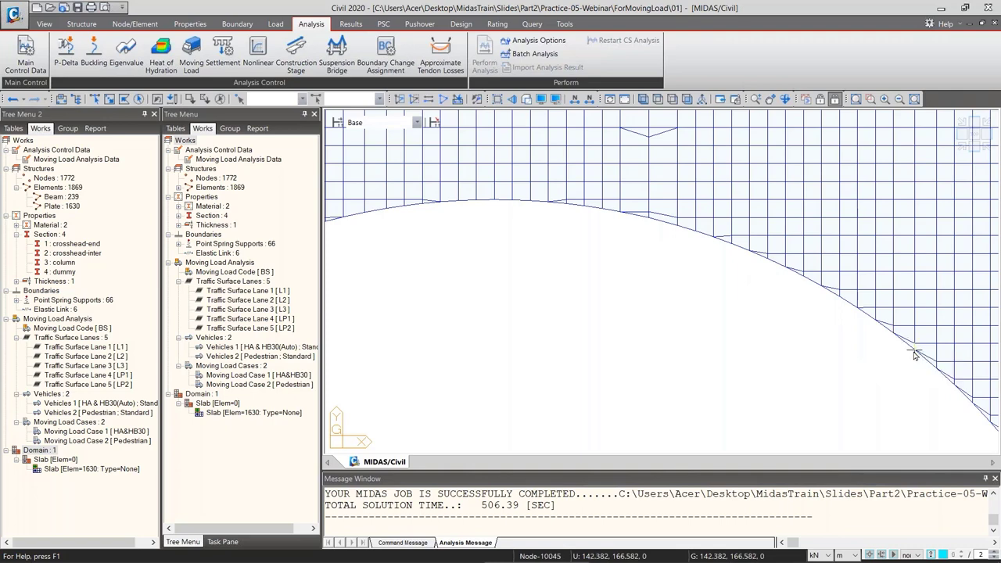
{"action": "scroll", "coordinate": [917, 357], "scroll_direction": "down", "scroll_amount": 3}
{"action": "scroll", "coordinate": [913, 357], "scroll_direction": "up", "scroll_amount": 1}
{"action": "scroll", "coordinate": [828, 314], "scroll_direction": "up", "scroll_amount": 1}
{"action": "scroll", "coordinate": [828, 314], "scroll_direction": "up", "scroll_amount": 1}
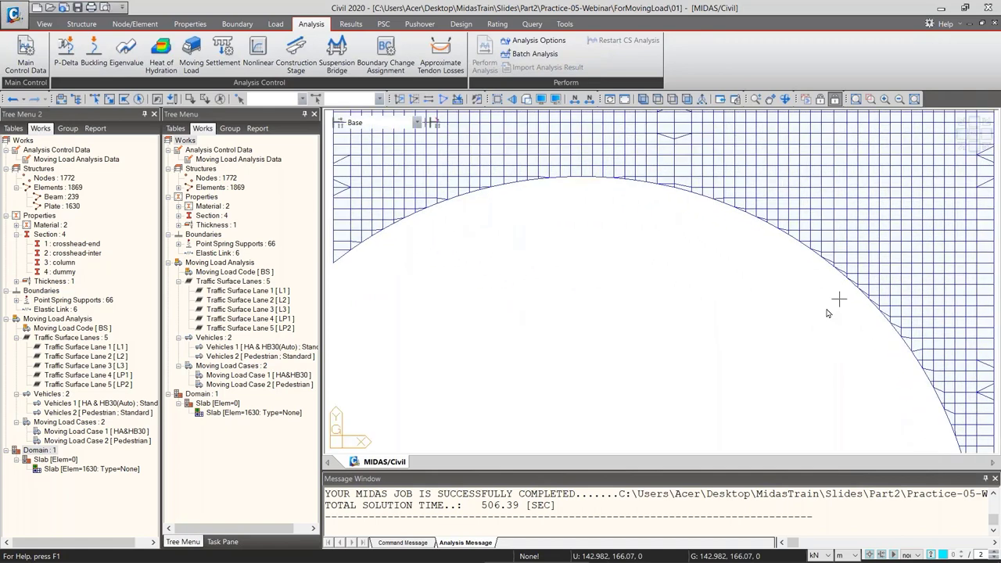
{"action": "scroll", "coordinate": [834, 289], "scroll_direction": "up", "scroll_amount": 3}
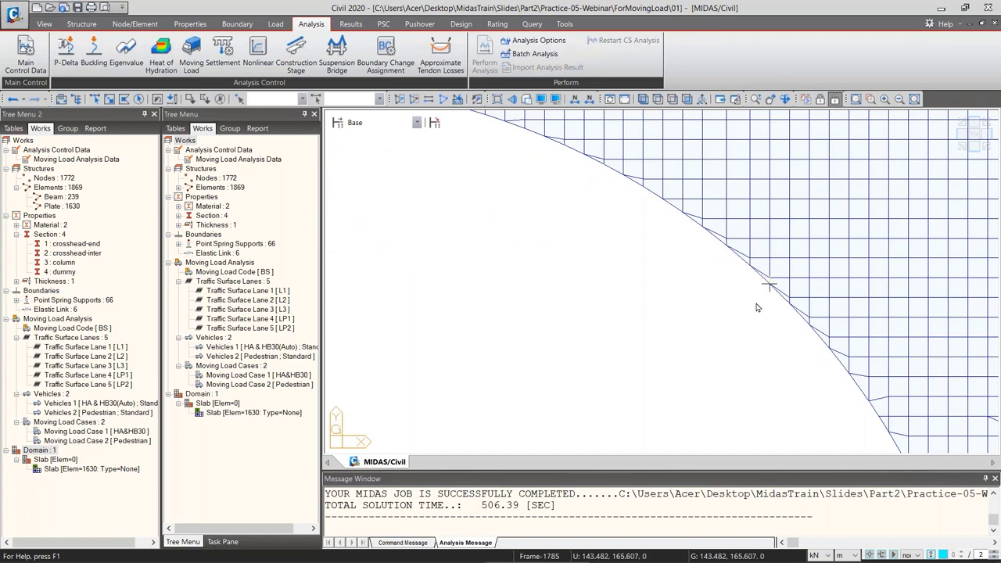
{"action": "scroll", "coordinate": [758, 310], "scroll_direction": "down", "scroll_amount": 1}
{"action": "scroll", "coordinate": [758, 311], "scroll_direction": "down", "scroll_amount": 4}
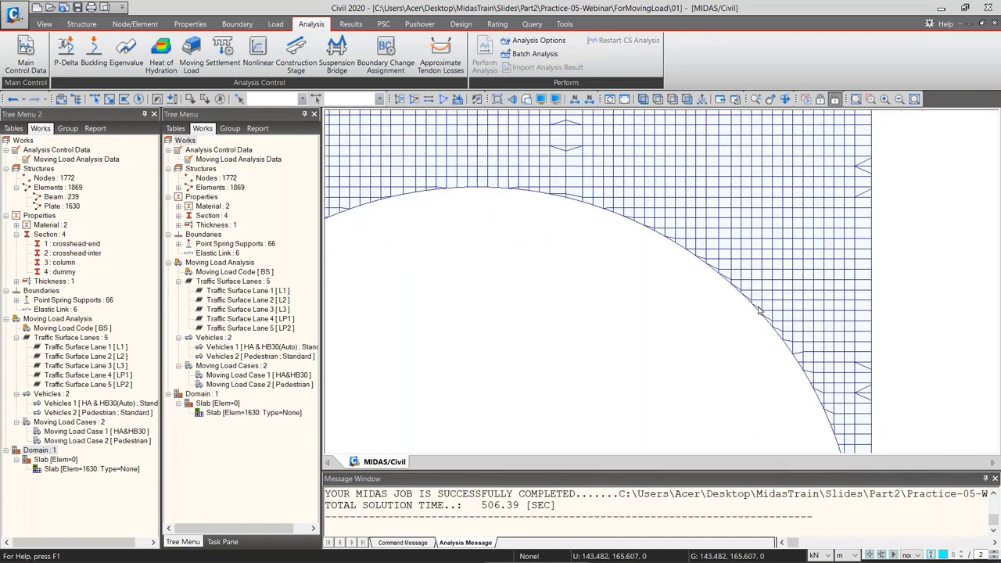
{"action": "scroll", "coordinate": [748, 324], "scroll_direction": "up", "scroll_amount": 4}
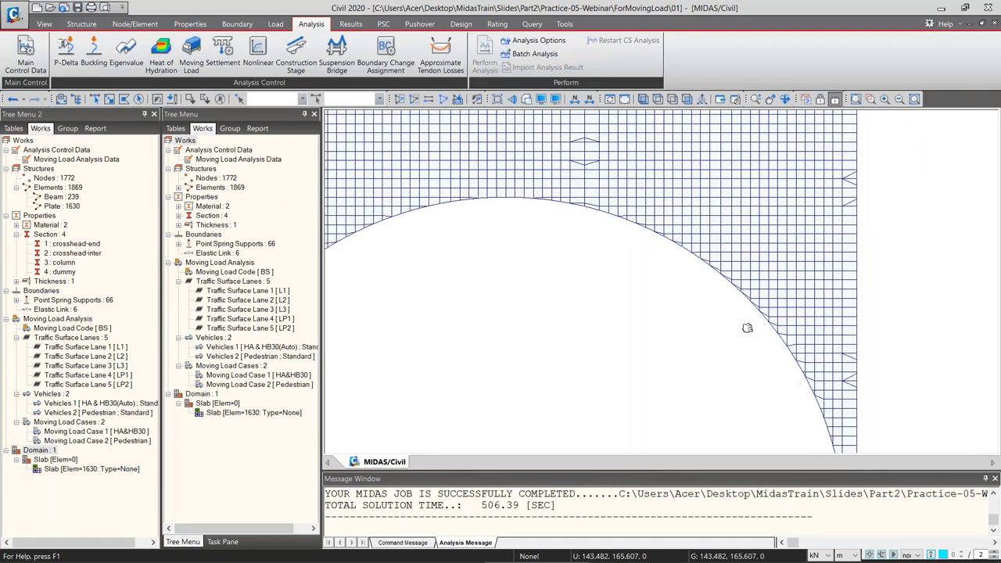
{"action": "scroll", "coordinate": [772, 281], "scroll_direction": "up", "scroll_amount": 3}
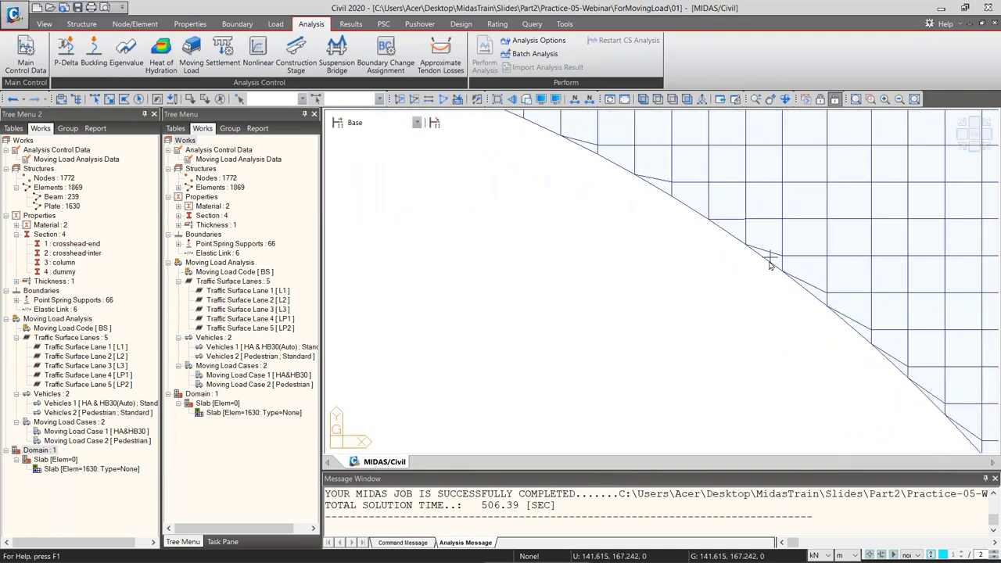
{"action": "scroll", "coordinate": [771, 305], "scroll_direction": "down", "scroll_amount": 3}
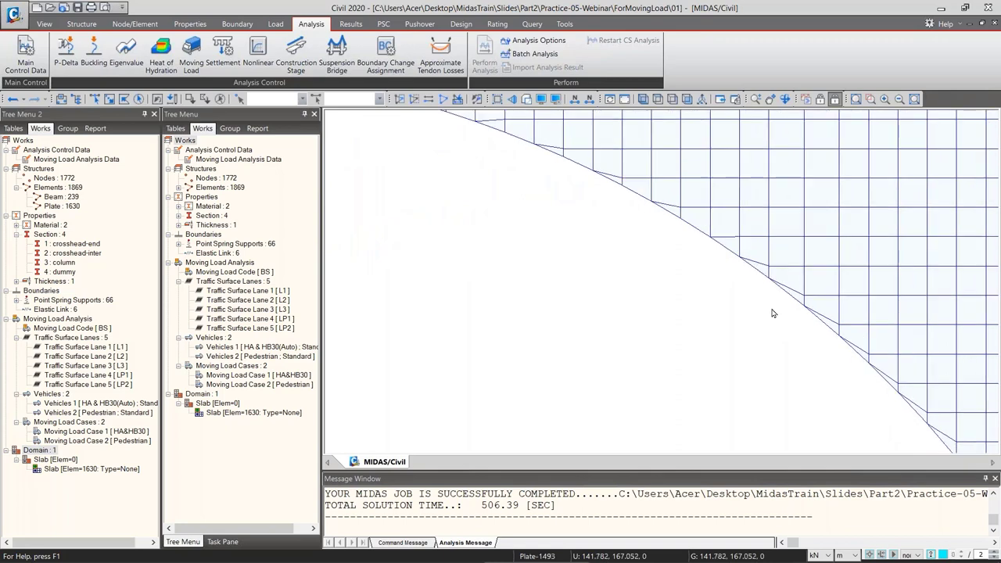
{"action": "scroll", "coordinate": [739, 334], "scroll_direction": "down", "scroll_amount": 3}
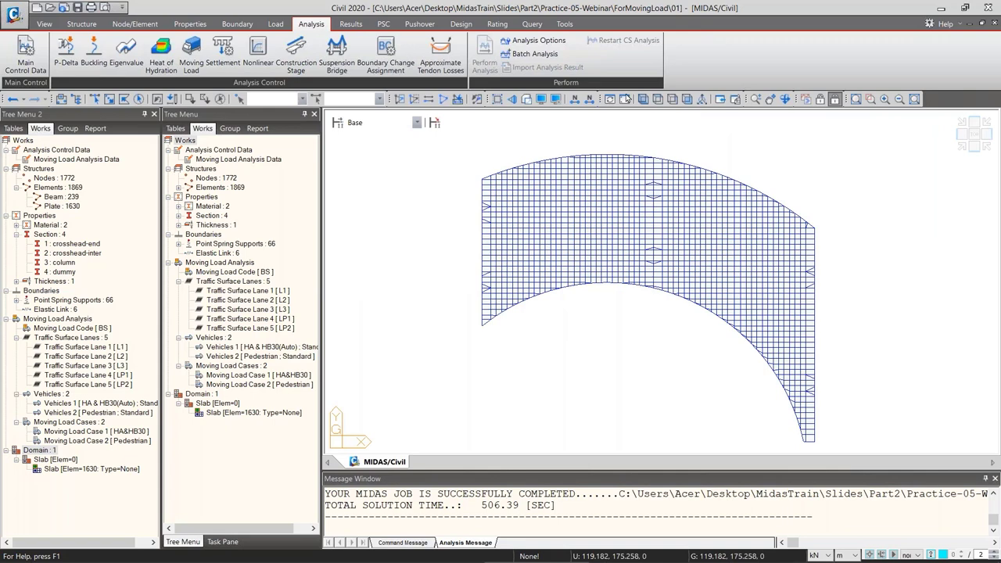
Compare the overall slab mesh with the element shapes along its outer and inner curved edges
{"action": "middle_click_drag", "start_coordinate": [638, 400], "coordinate": [706, 376]}
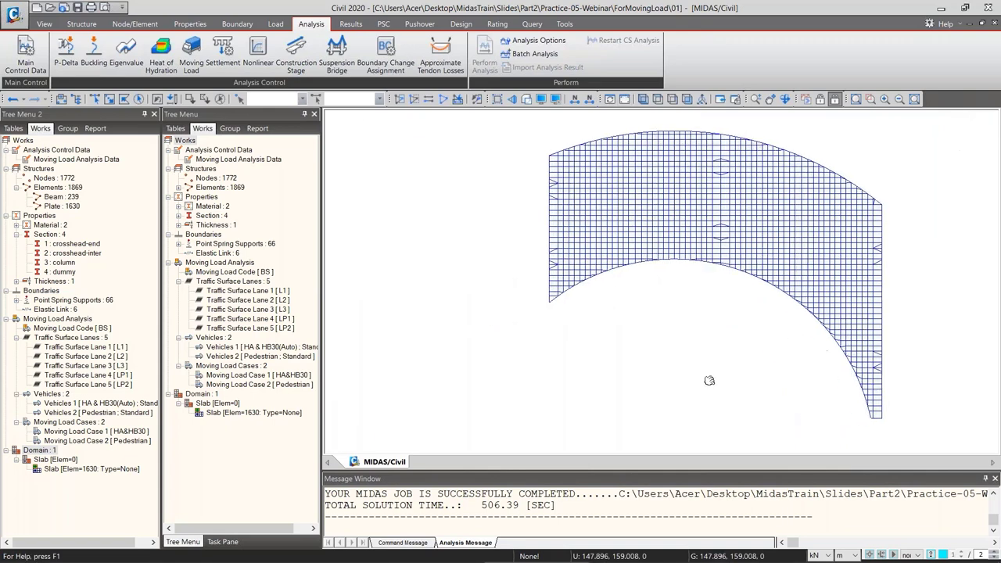
{"action": "middle_click_drag", "start_coordinate": [696, 308], "coordinate": [685, 335]}
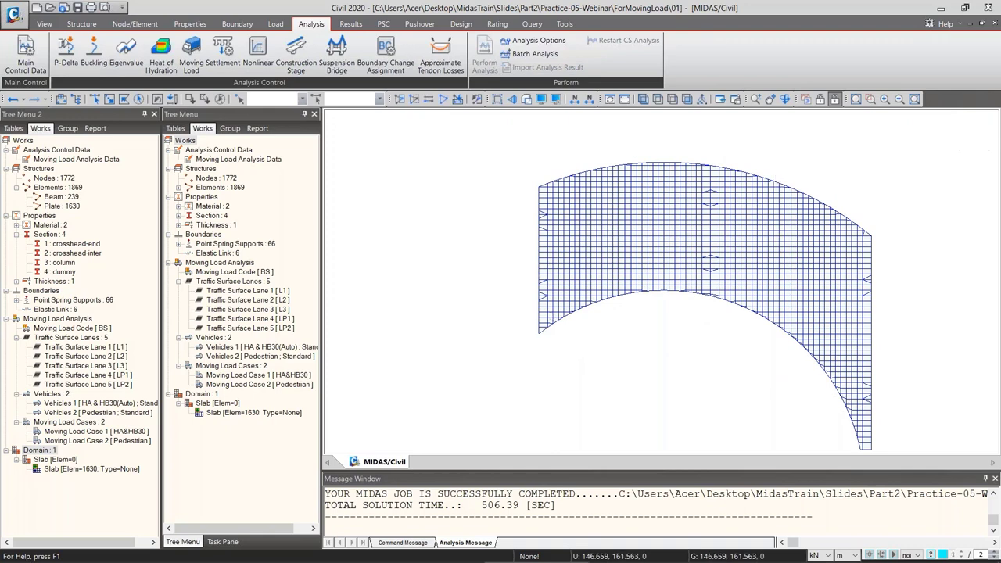
{"action": "middle_click_drag", "start_coordinate": [822, 378], "coordinate": [817, 348]}
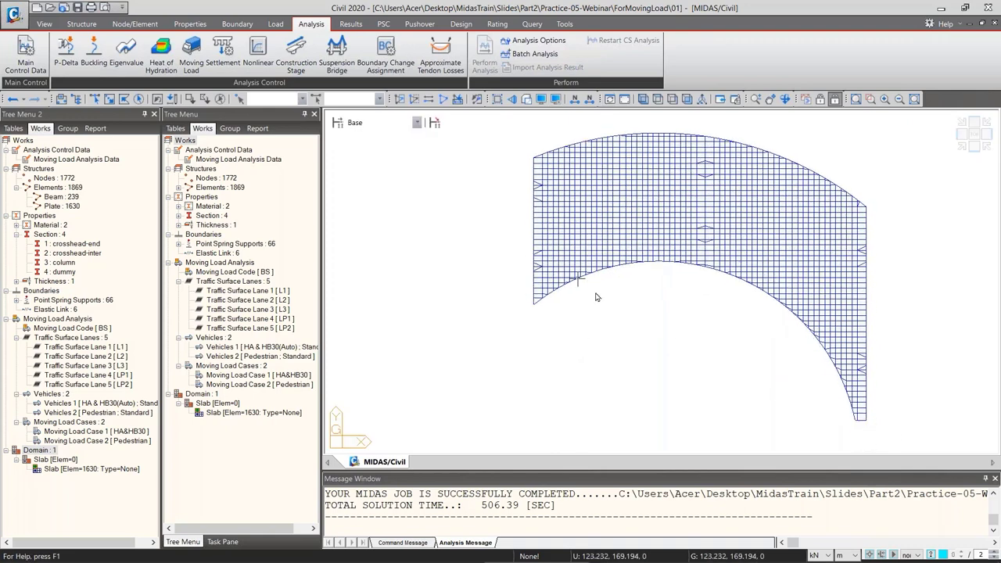
{"action": "scroll", "coordinate": [597, 297], "scroll_direction": "up", "scroll_amount": 1}
{"action": "scroll", "coordinate": [597, 297], "scroll_direction": "up", "scroll_amount": 1}
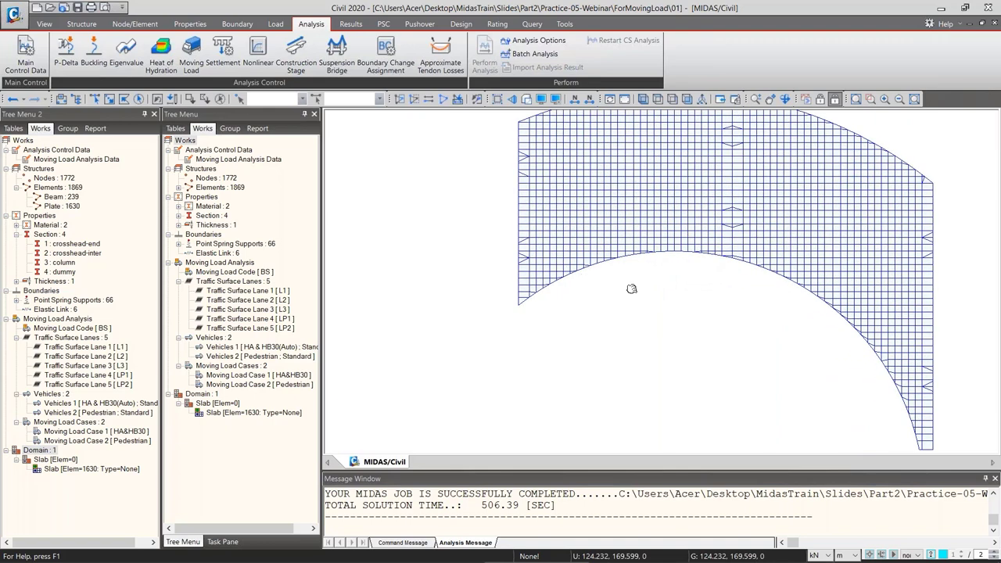
{"action": "middle_click_drag", "start_coordinate": [628, 291], "coordinate": [619, 329]}
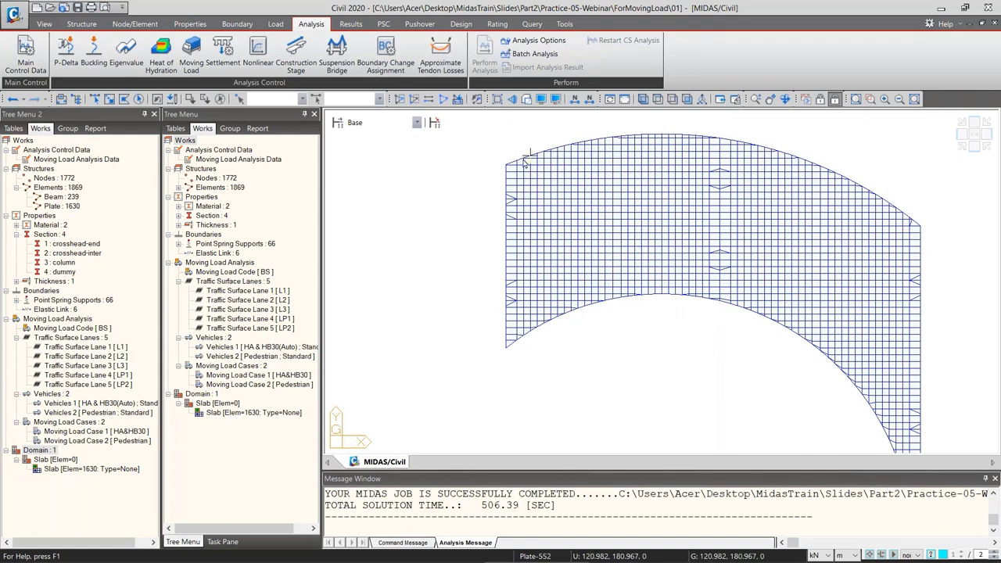
{"action": "scroll", "coordinate": [509, 170], "scroll_direction": "up", "scroll_amount": 3}
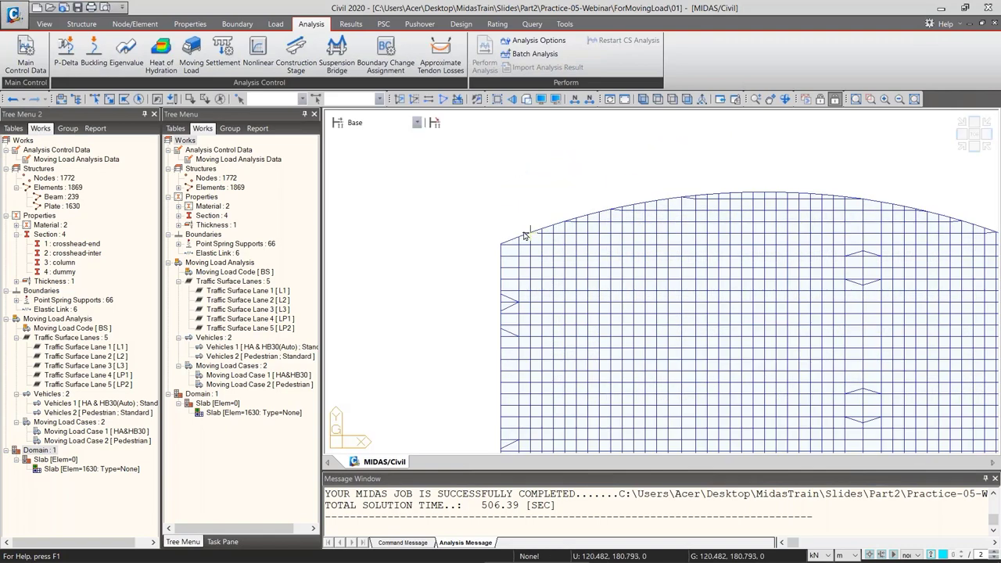
{"action": "middle_click_drag", "start_coordinate": [534, 302], "coordinate": [603, 268]}
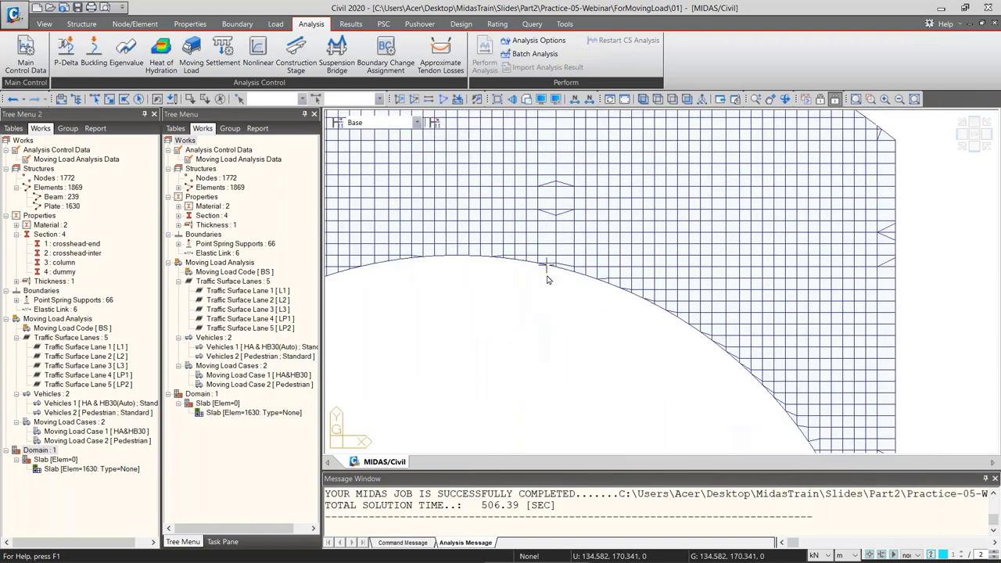
{"action": "middle_click_drag", "start_coordinate": [689, 353], "coordinate": [677, 318]}
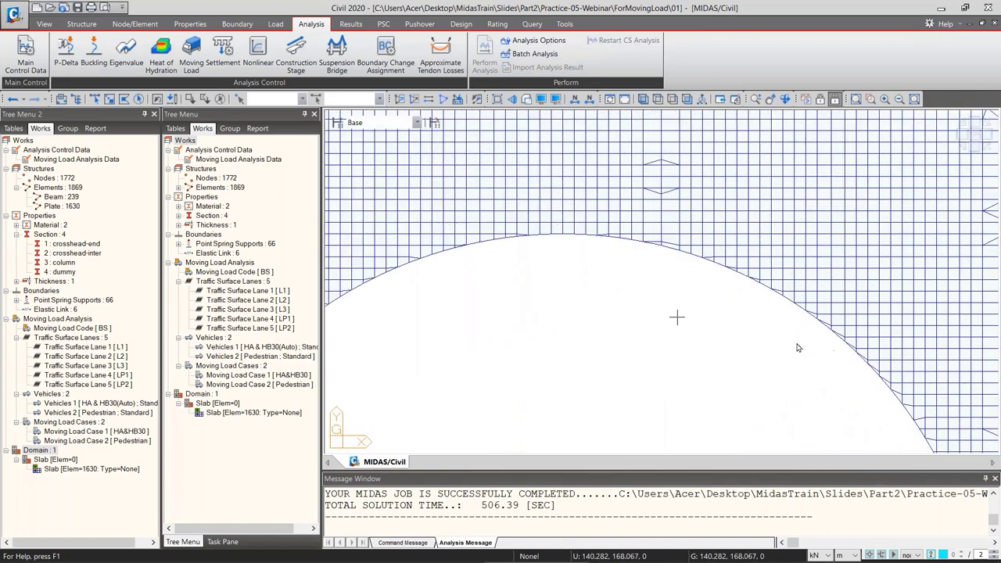
{"action": "middle_click_drag", "start_coordinate": [770, 257], "coordinate": [706, 344]}
{"action": "scroll", "coordinate": [706, 343], "scroll_direction": "down", "scroll_amount": 3}
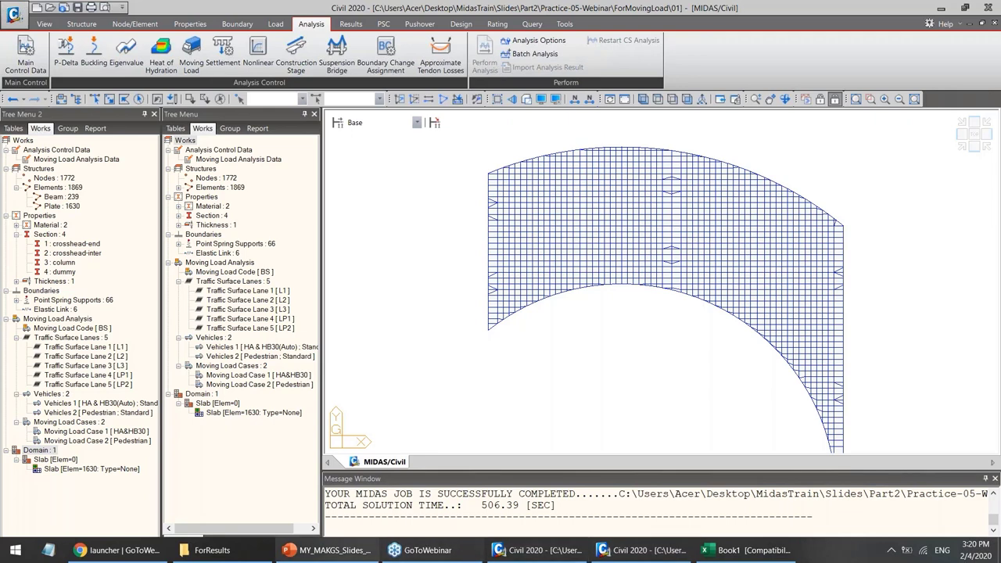
Open the mesh drawing stored in the BeforeMovingLoad folder in AutoCAD
{"action": "left_click", "coordinate": [212, 550]}
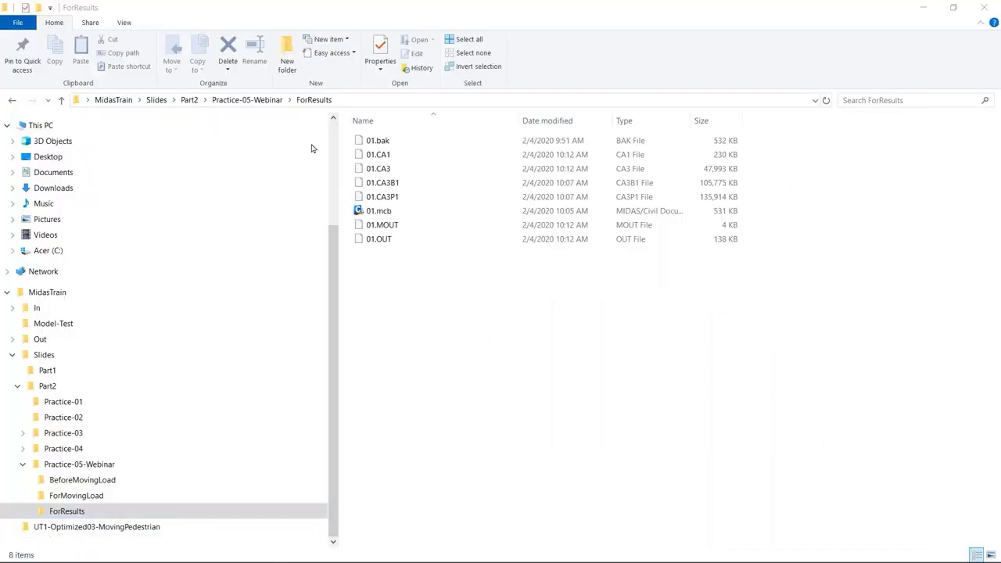
{"action": "left_click", "coordinate": [74, 481]}
{"action": "left_click", "coordinate": [376, 142]}
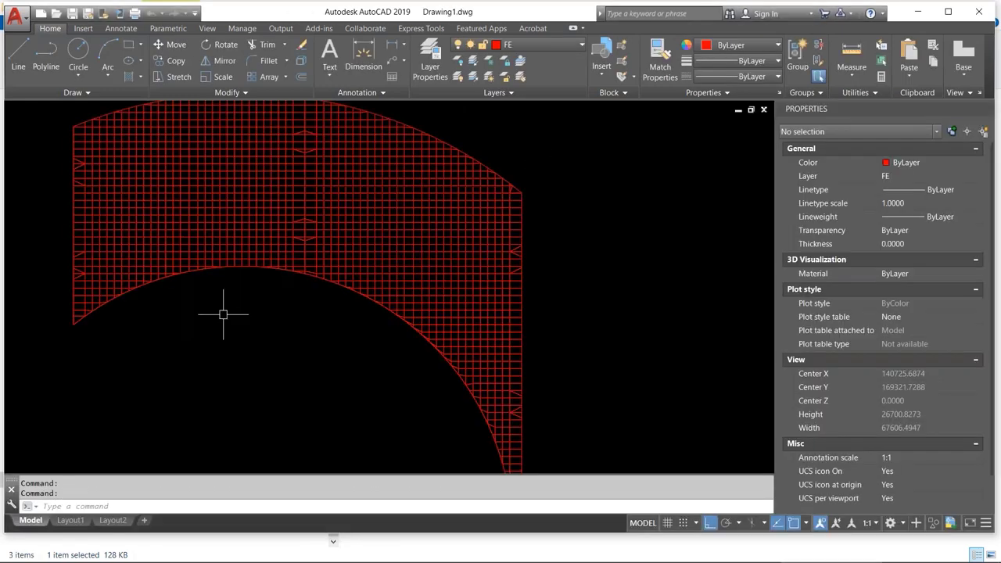
Move the polyline lying on the slab's inner curved edge about 645 units straight down, away from the mesh
{"action": "scroll", "coordinate": [509, 297], "scroll_direction": "up", "scroll_amount": 4}
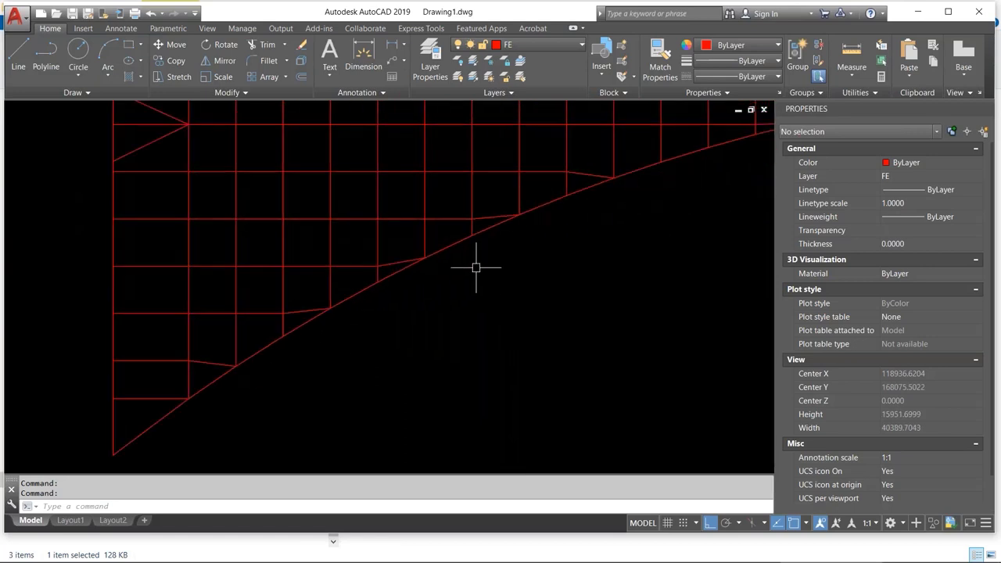
{"action": "left_click", "coordinate": [450, 245]}
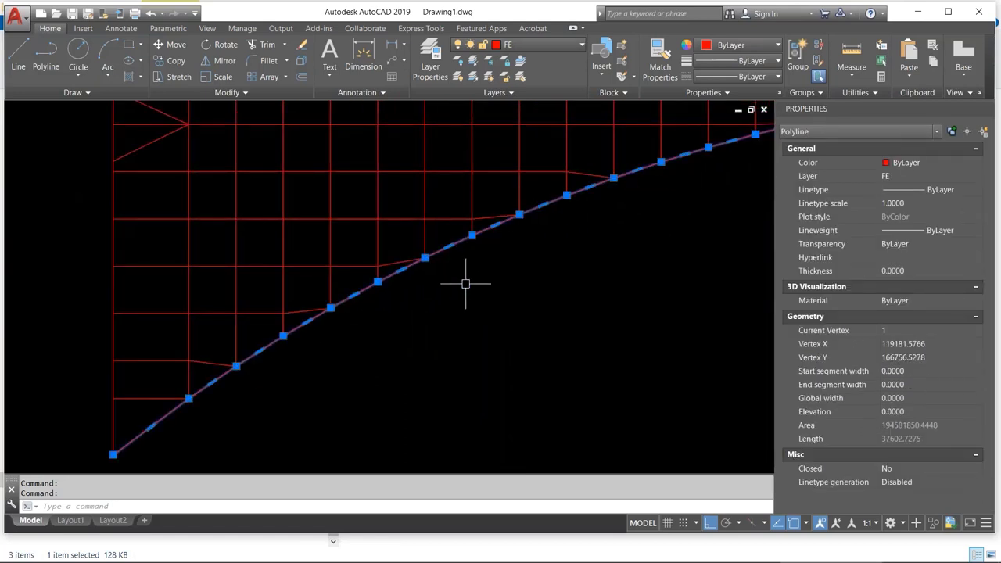
{"action": "type", "text": "m"}
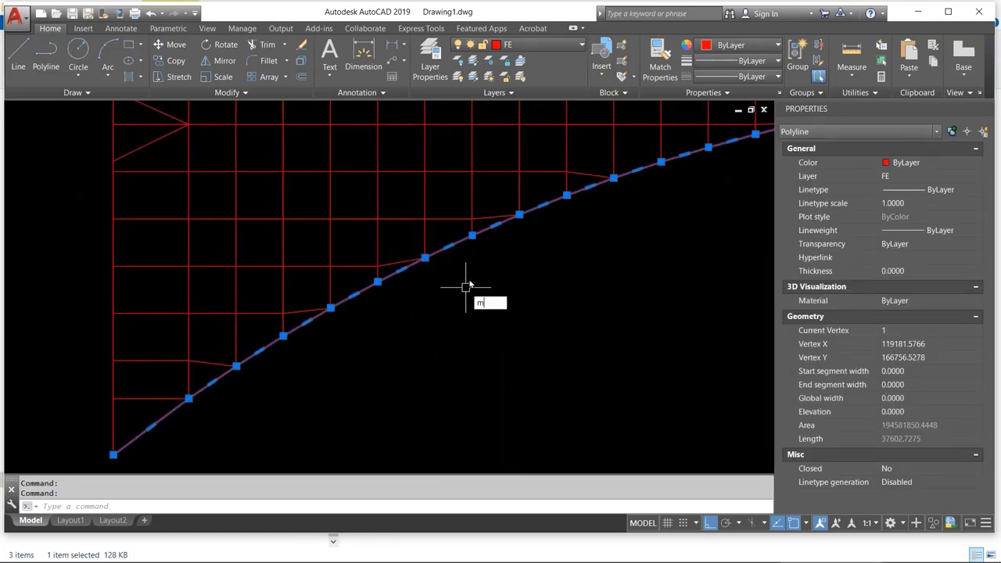
{"action": "key", "text": "Return"}
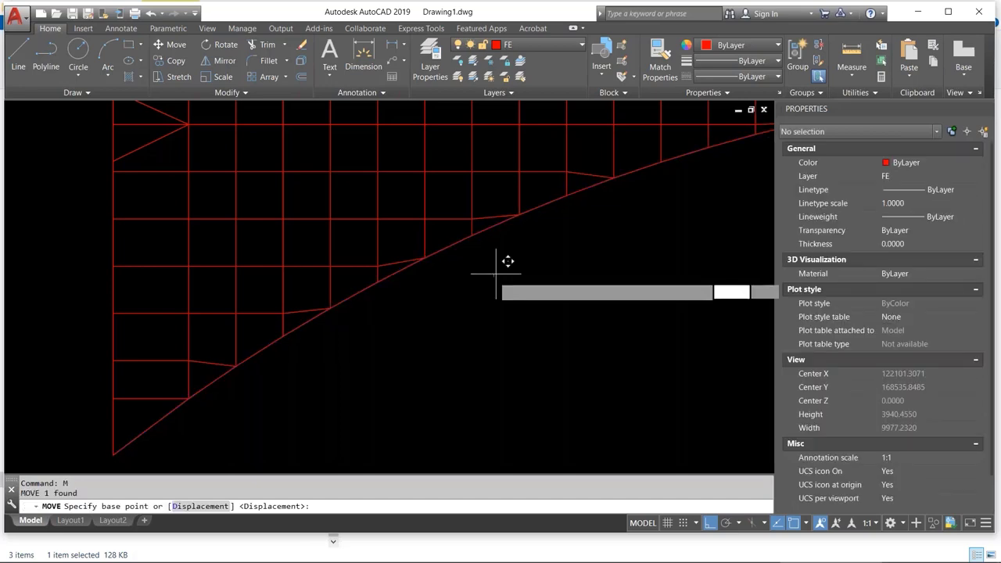
{"action": "left_click", "coordinate": [494, 276]}
{"action": "left_click", "coordinate": [507, 335]}
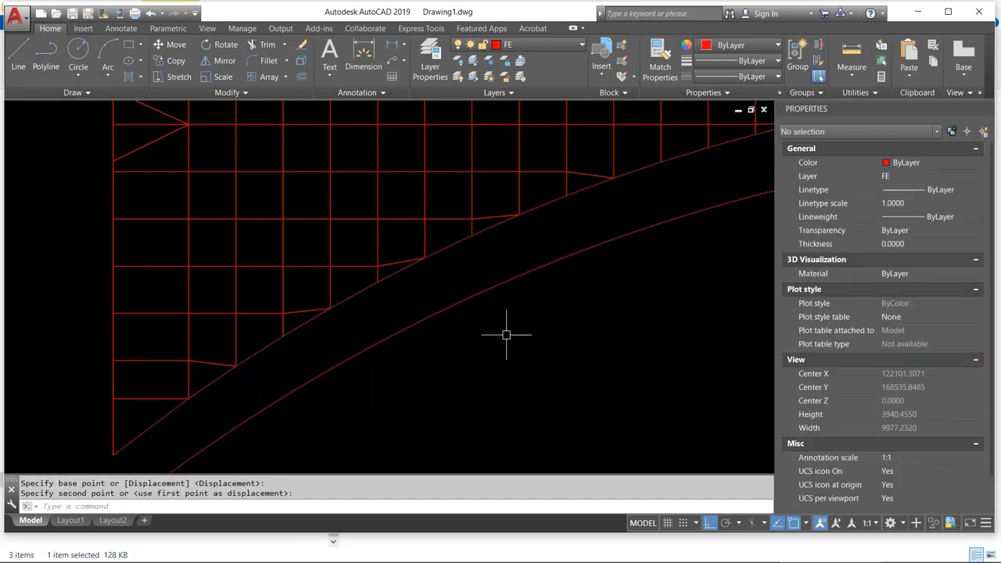
Select the moved inner-edge polyline to examine its full length and vertices against the mesh, and clear the selection
{"action": "scroll", "coordinate": [505, 334], "scroll_direction": "down", "scroll_amount": 5}
{"action": "scroll", "coordinate": [505, 335], "scroll_direction": "down", "scroll_amount": 2}
{"action": "middle_click_drag", "start_coordinate": [634, 320], "coordinate": [418, 280]}
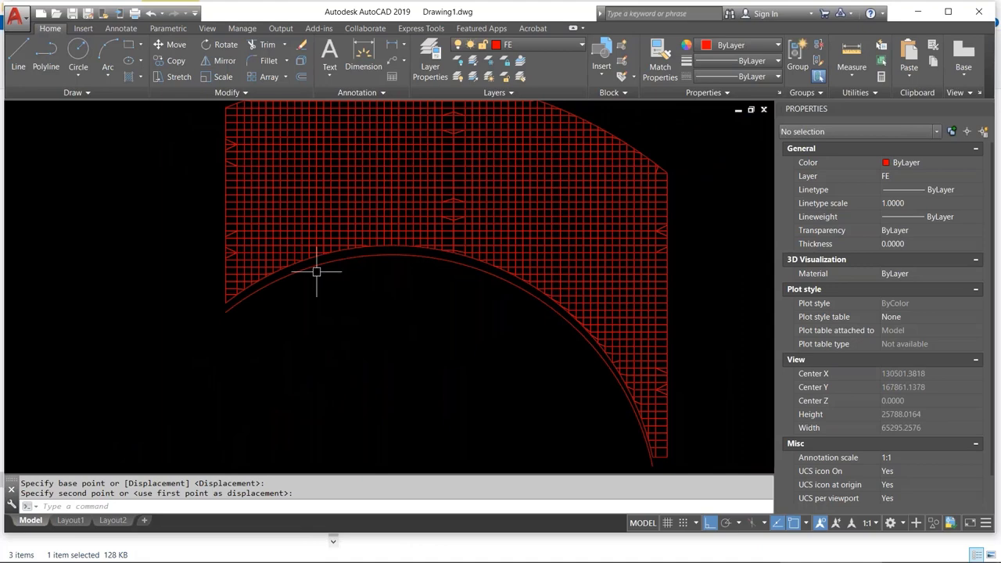
{"action": "left_click", "coordinate": [349, 259]}
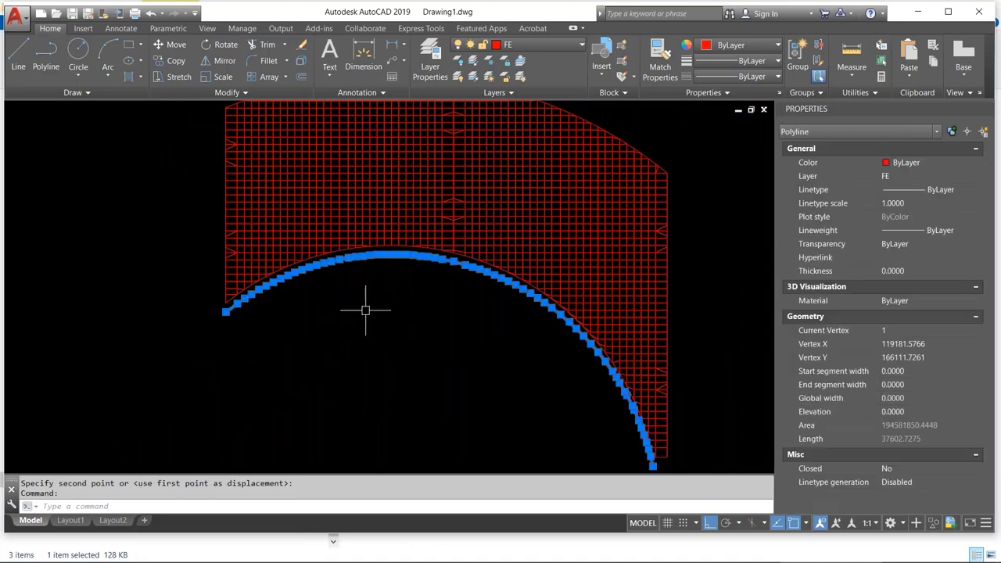
{"action": "scroll", "coordinate": [315, 286], "scroll_direction": "up", "scroll_amount": 8}
{"action": "key", "text": "Escape"}
Erase one short mesh boundary segment along the slab's inner curved edge
{"action": "left_click", "coordinate": [335, 290]}
{"action": "key", "text": "Escape"}
{"action": "left_click", "coordinate": [337, 296]}
{"action": "type", "text": "e"}
{"action": "key", "text": "Return"}
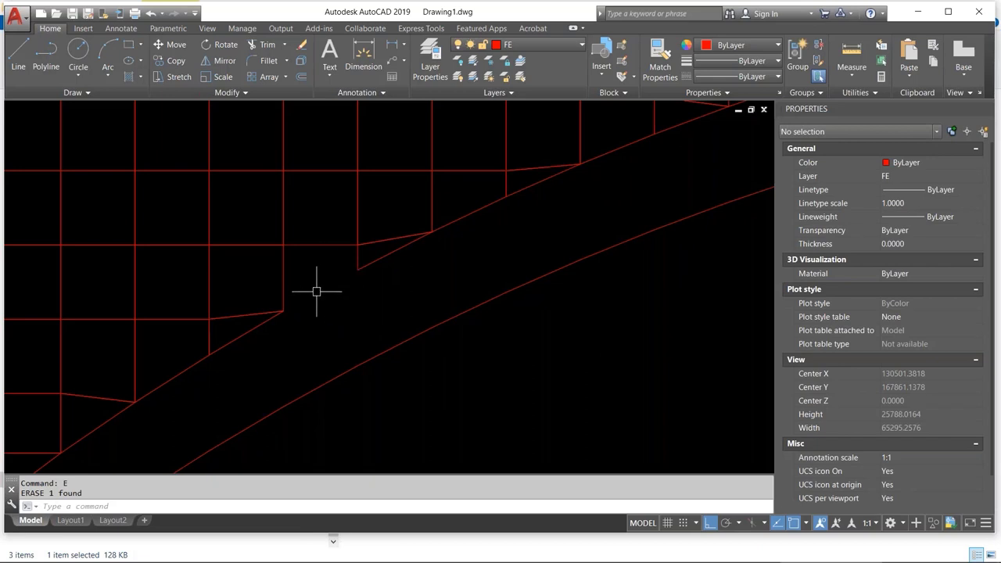
Undo the erasure of the inner-edge mesh segment and select the moved inner-edge polyline to examine its vertices
{"action": "type", "text": "u"}
{"action": "key", "text": "Return"}
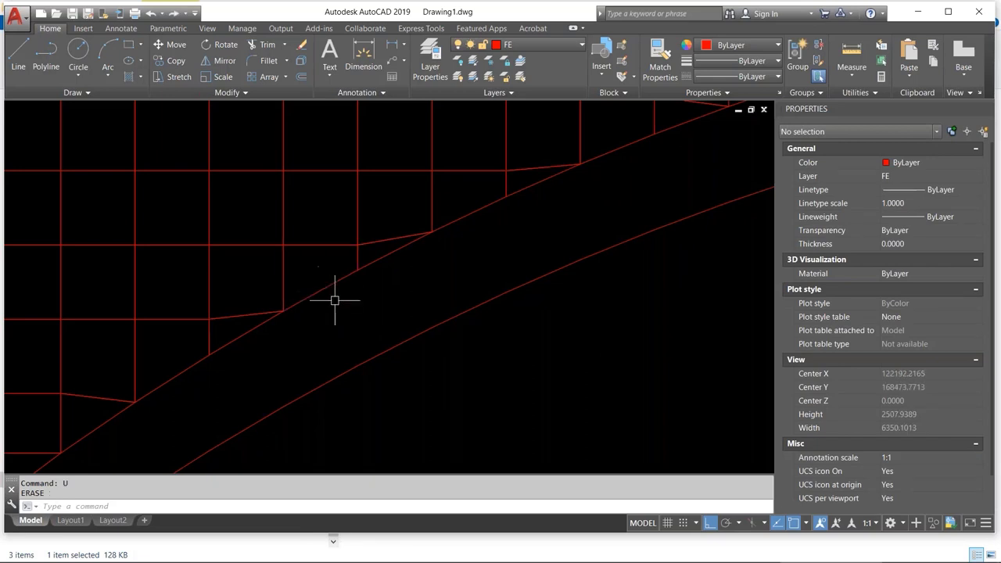
{"action": "scroll", "coordinate": [357, 313], "scroll_direction": "down", "scroll_amount": 4}
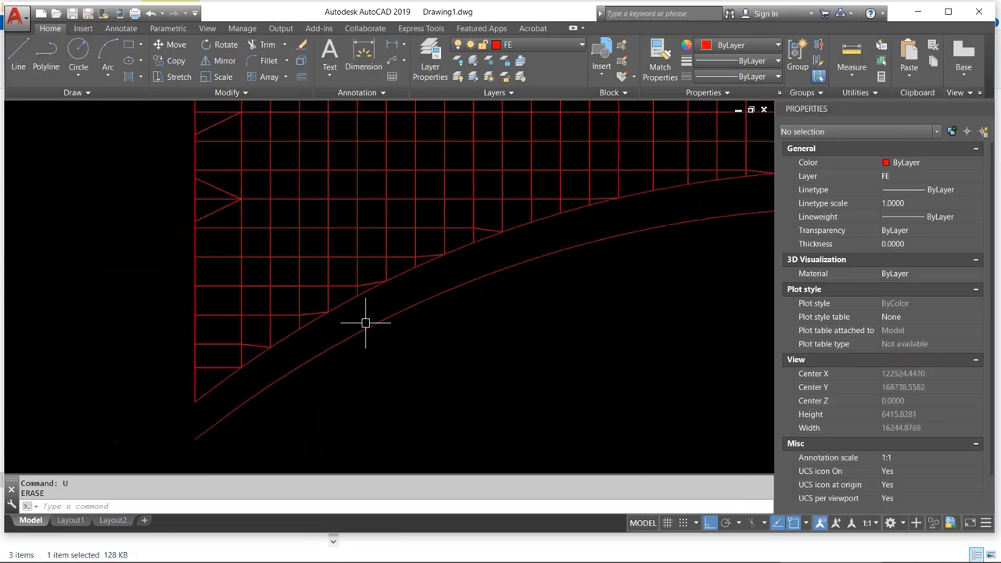
{"action": "left_click", "coordinate": [376, 335]}
{"action": "scroll", "coordinate": [376, 337], "scroll_direction": "up", "scroll_amount": 8}
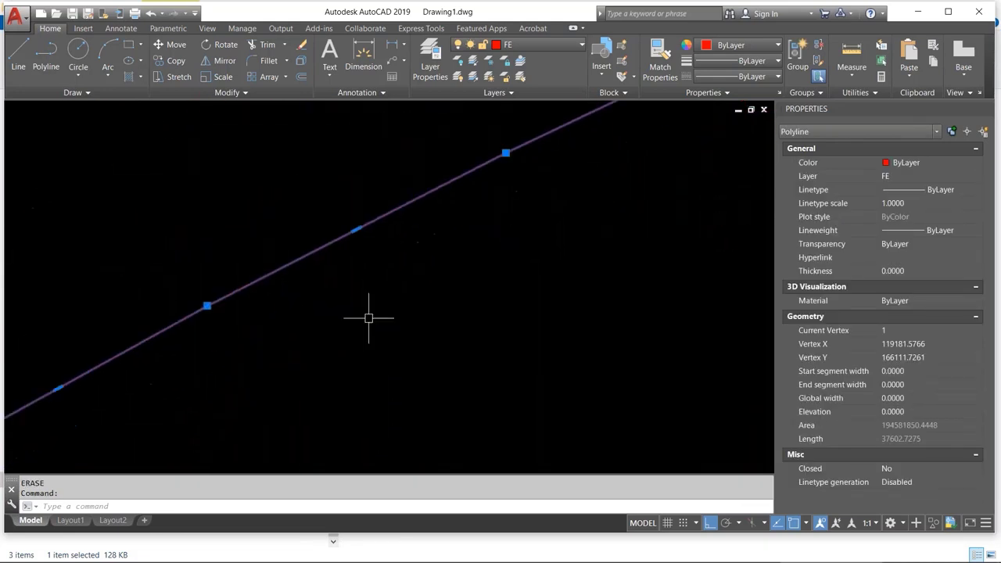
{"action": "scroll", "coordinate": [335, 340], "scroll_direction": "down", "scroll_amount": 6}
{"action": "middle_click_drag", "start_coordinate": [157, 407], "coordinate": [216, 358]}
Draw a polyline from the slab's lower-left corner through successive mesh nodes along part of the inner curved edge
{"action": "type", "text": "PL"}
{"action": "key", "text": "Return"}
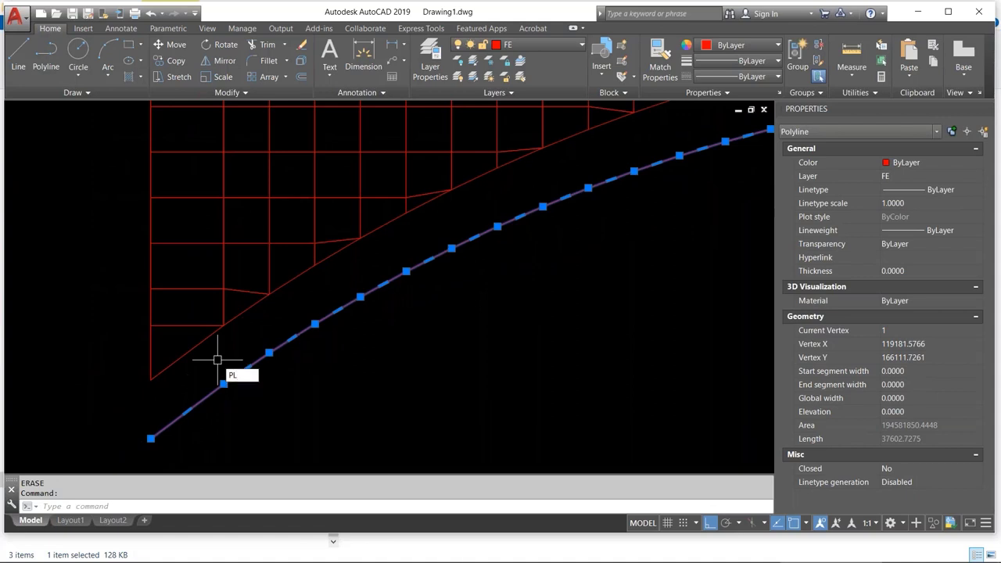
{"action": "left_click", "coordinate": [152, 377]}
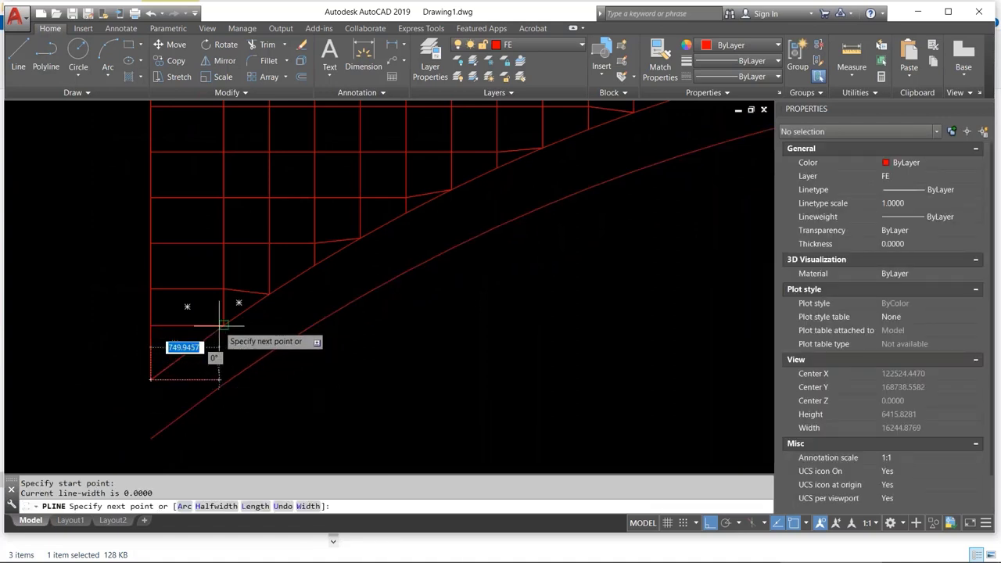
{"action": "left_click", "coordinate": [222, 325]}
{"action": "left_click", "coordinate": [291, 278]}
{"action": "left_click", "coordinate": [308, 267]}
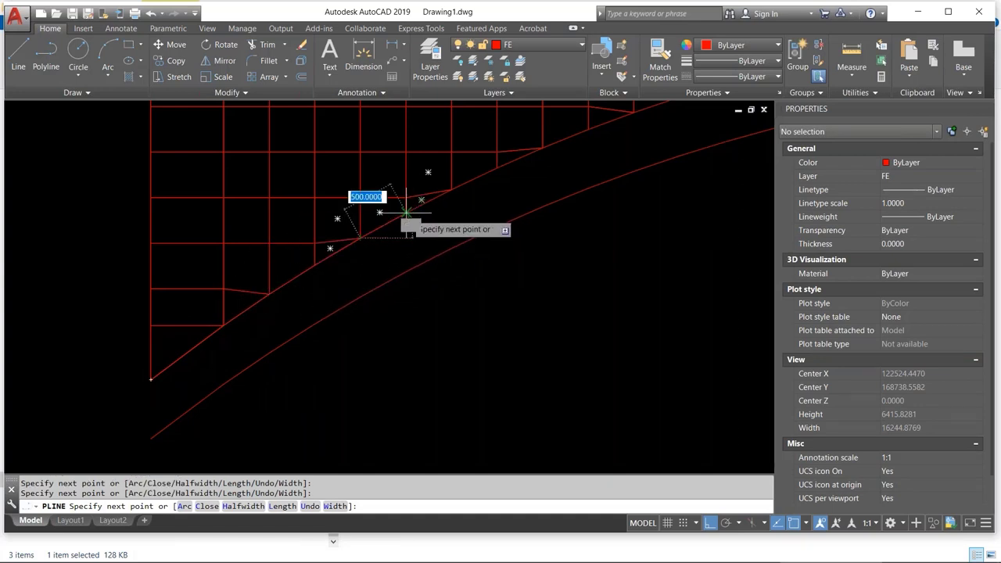
{"action": "middle_click_drag", "start_coordinate": [480, 180], "coordinate": [345, 268]}
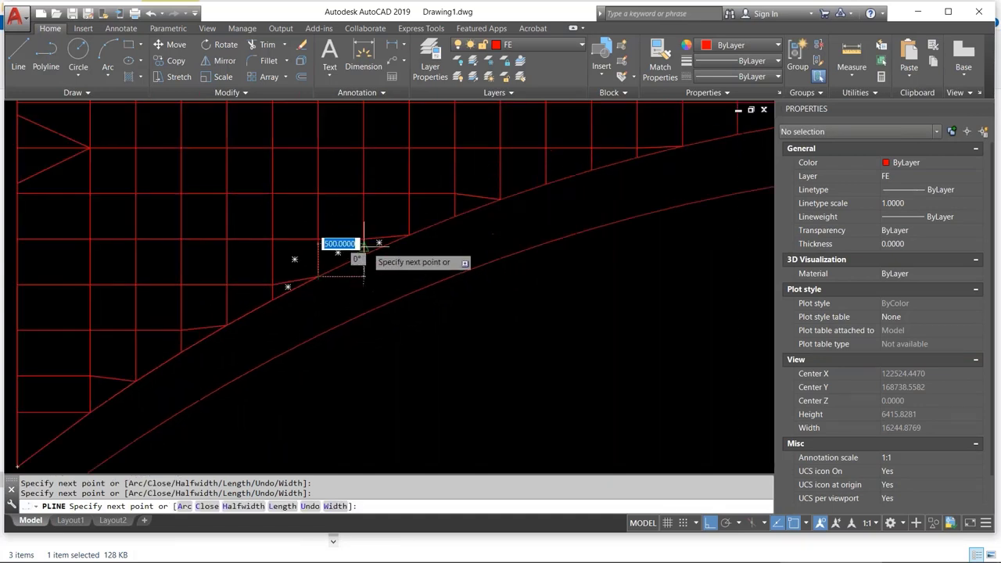
{"action": "left_click", "coordinate": [453, 214]}
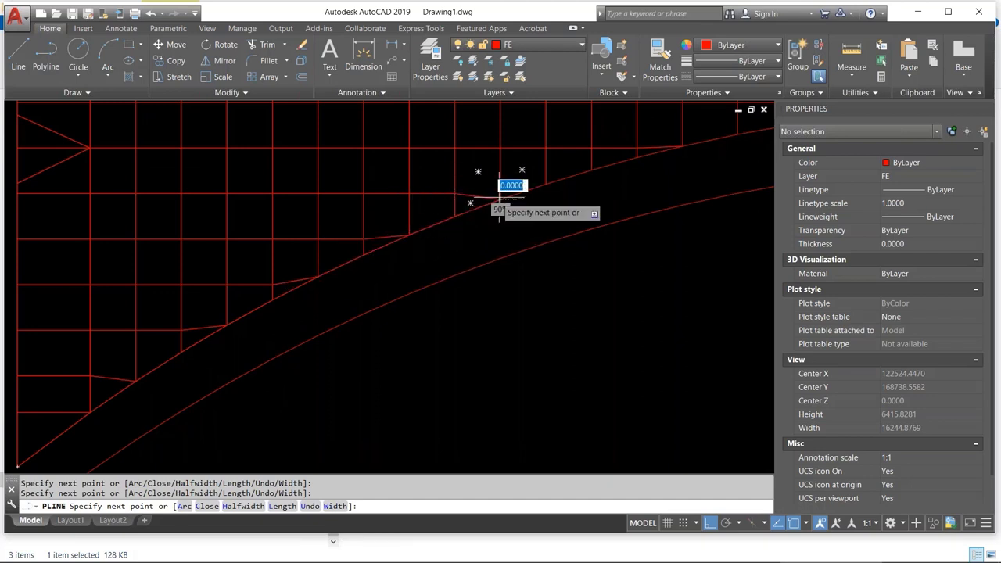
{"action": "middle_click_drag", "start_coordinate": [515, 212], "coordinate": [334, 247]}
{"action": "scroll", "coordinate": [335, 247], "scroll_direction": "down", "scroll_amount": 5}
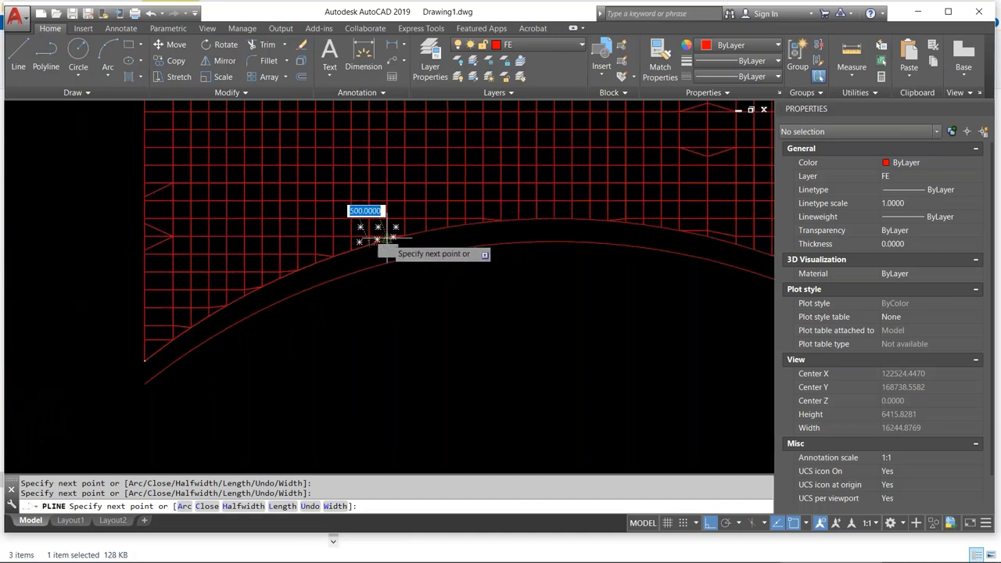
{"action": "scroll", "coordinate": [391, 242], "scroll_direction": "down", "scroll_amount": 5}
{"action": "key", "text": "Escape"}
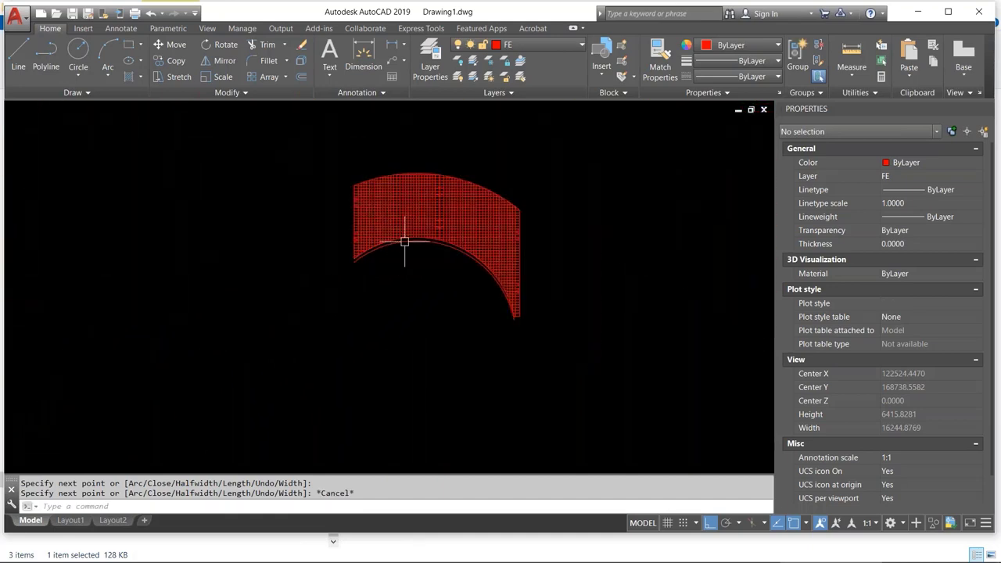
Select the two lines along the slab's left straight end and examine how they run past the adjoining mesh cells
{"action": "scroll", "coordinate": [426, 228], "scroll_direction": "up", "scroll_amount": 8}
{"action": "scroll", "coordinate": [501, 274], "scroll_direction": "down", "scroll_amount": 4}
{"action": "middle_click_drag", "start_coordinate": [288, 243], "coordinate": [355, 300]}
{"action": "key", "text": "Escape"}
{"action": "left_click", "coordinate": [332, 155]}
{"action": "left_click", "coordinate": [349, 390]}
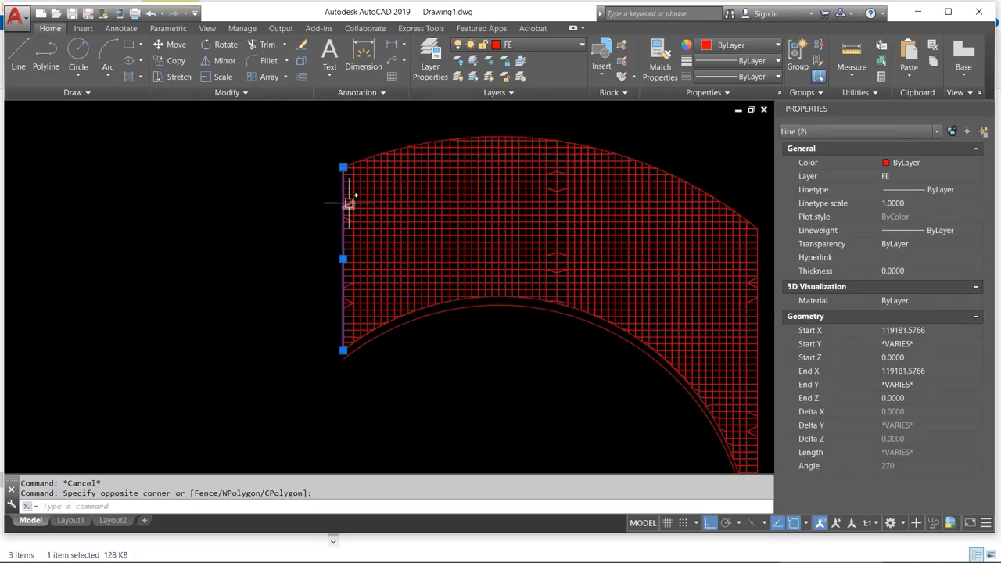
{"action": "scroll", "coordinate": [344, 190], "scroll_direction": "up", "scroll_amount": 4}
{"action": "scroll", "coordinate": [342, 186], "scroll_direction": "down", "scroll_amount": 4}
{"action": "mouse_move", "coordinate": [342, 196]}
{"action": "middle_mouse_down"}
{"action": "mouse_move", "coordinate": [337, 212]}
{"action": "mouse_move", "coordinate": [357, 226]}
{"action": "middle_mouse_up"}
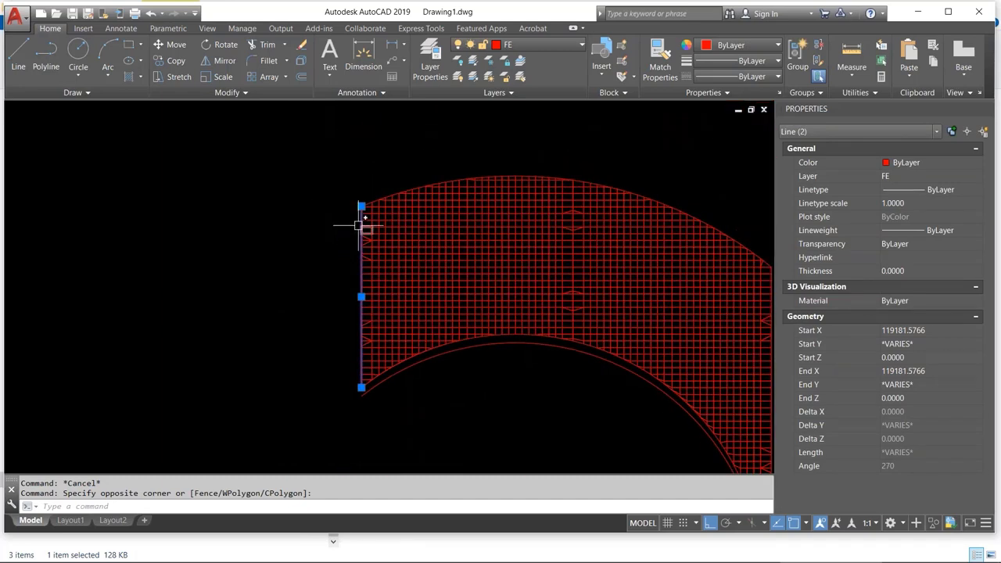
{"action": "scroll", "coordinate": [353, 217], "scroll_direction": "up", "scroll_amount": 5}
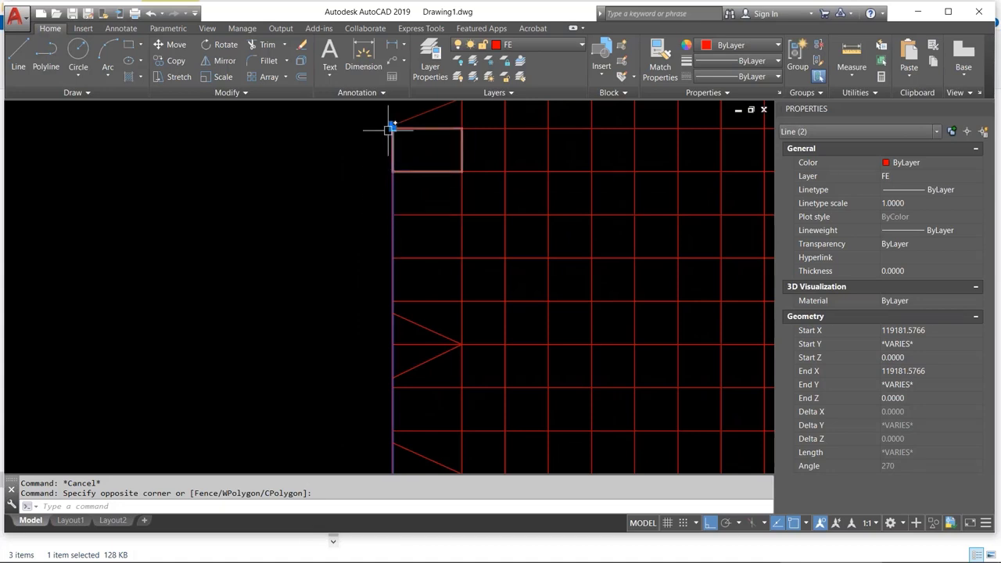
{"action": "middle_click_drag", "start_coordinate": [393, 430], "coordinate": [427, 384]}
{"action": "scroll", "coordinate": [426, 290], "scroll_direction": "down", "scroll_amount": 6}
{"action": "scroll", "coordinate": [419, 264], "scroll_direction": "up", "scroll_amount": 8}
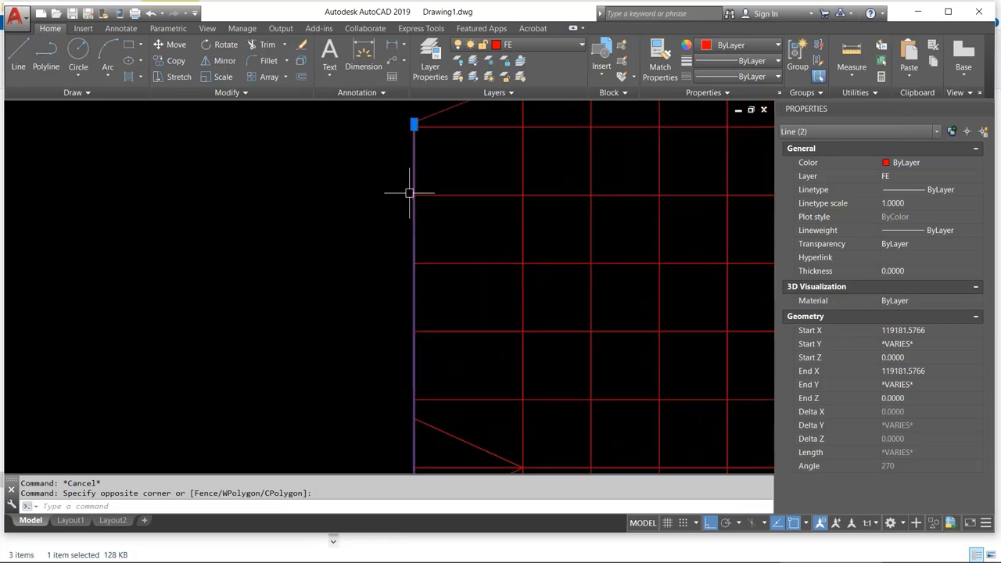
{"action": "scroll", "coordinate": [415, 196], "scroll_direction": "down", "scroll_amount": 4}
{"action": "scroll", "coordinate": [412, 175], "scroll_direction": "down", "scroll_amount": 2}
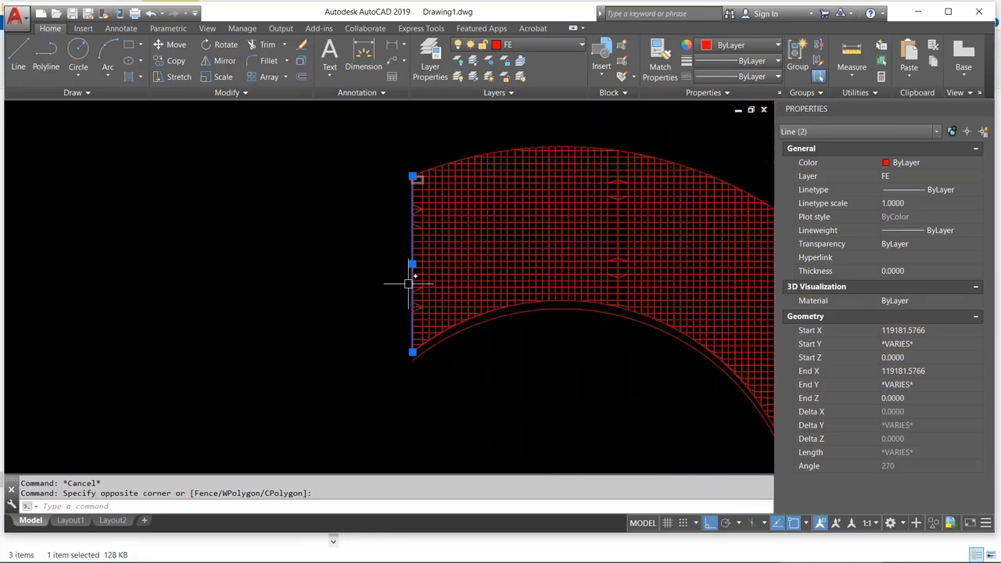
Add two rectangular mesh cells beside the slab's left straight end to the selection for inspection, and clear the selection
{"action": "scroll", "coordinate": [412, 201], "scroll_direction": "up", "scroll_amount": 8}
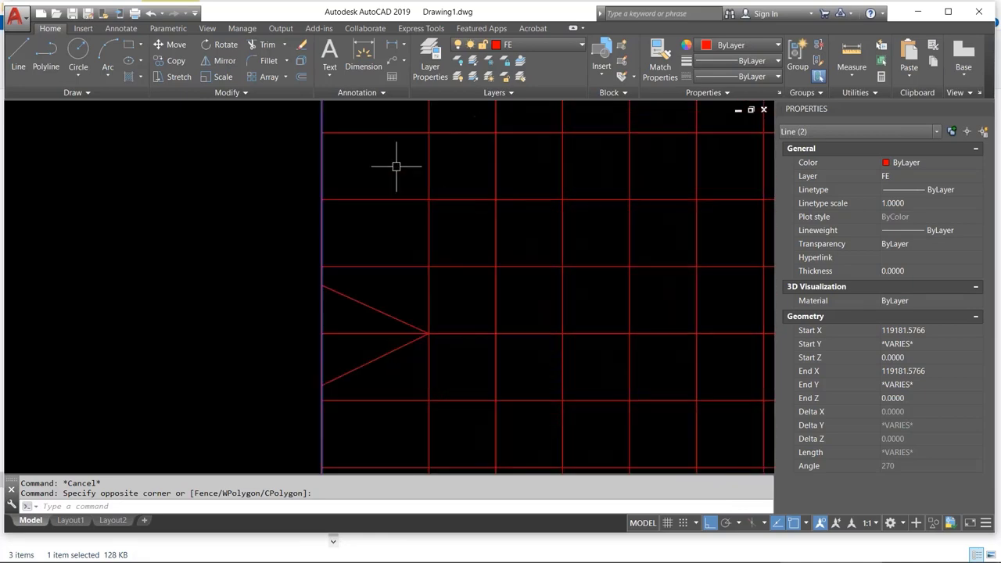
{"action": "left_click", "coordinate": [376, 209]}
{"action": "scroll", "coordinate": [326, 213], "scroll_direction": "down", "scroll_amount": 6}
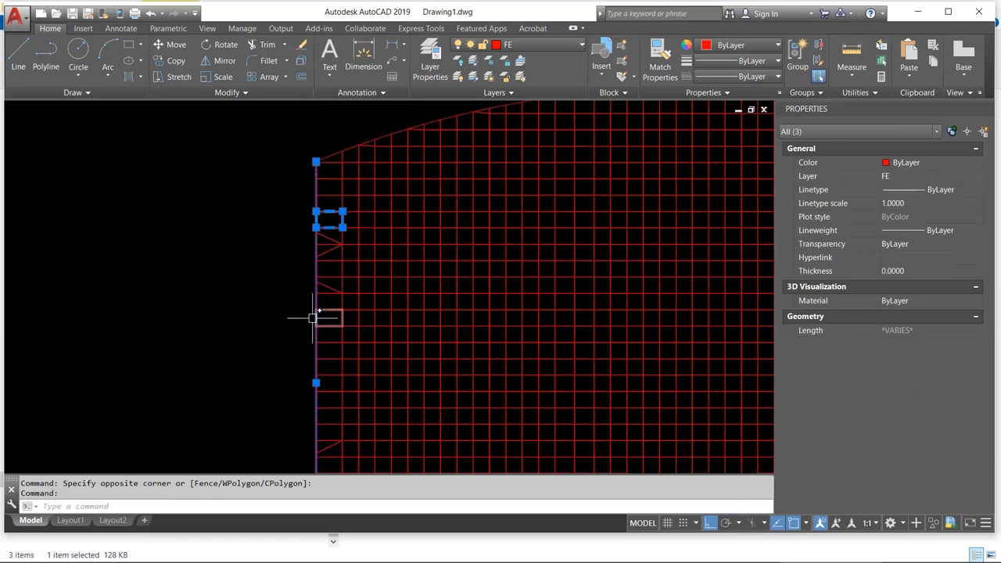
{"action": "left_click", "coordinate": [334, 306]}
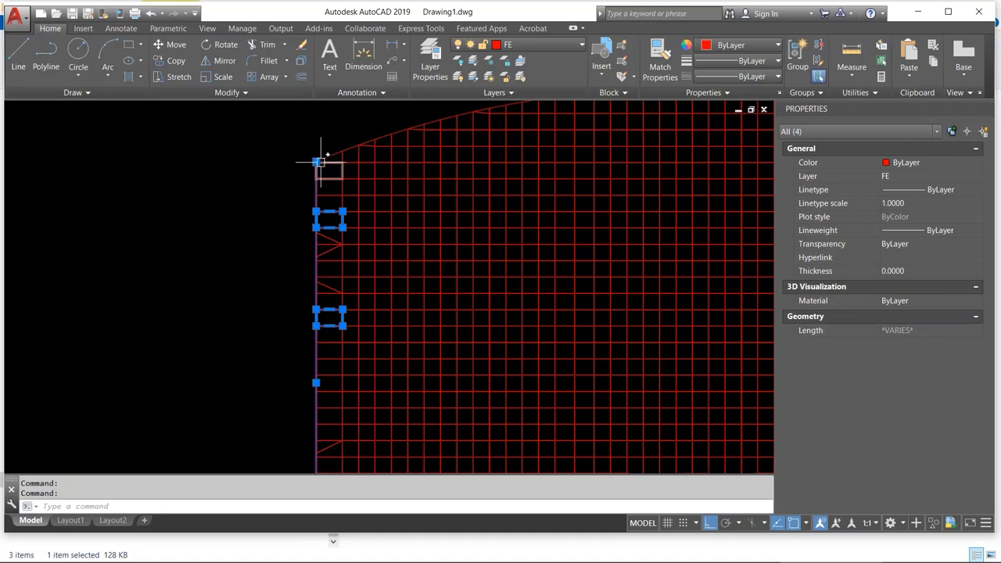
{"action": "key", "text": "Escape"}
{"action": "key", "text": "Escape"}
Select only the lines running the full height of the slab's left straight end
{"action": "scroll", "coordinate": [305, 147], "scroll_direction": "down", "scroll_amount": 2}
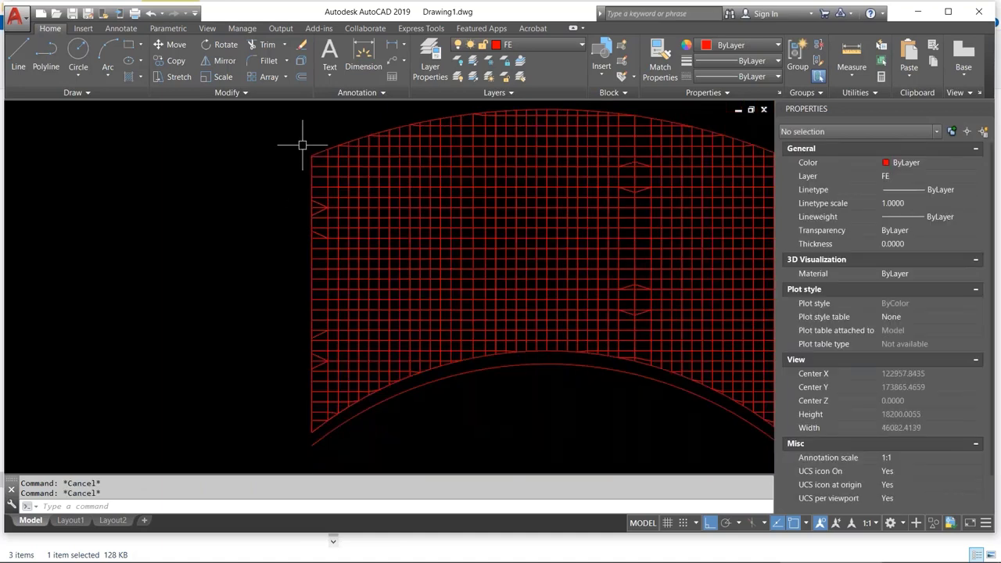
{"action": "left_click", "coordinate": [301, 145]}
{"action": "left_click", "coordinate": [315, 443]}
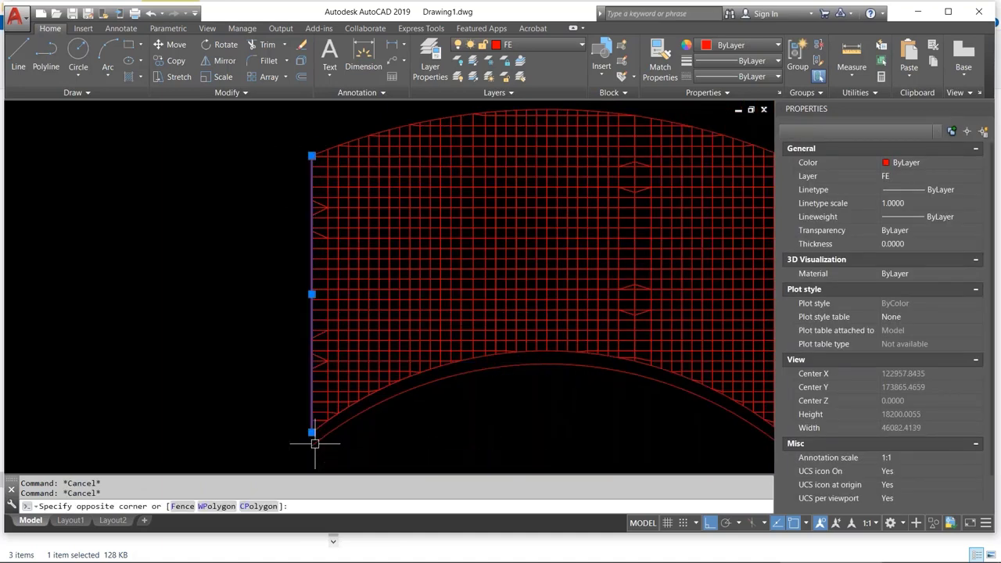
Switch to the MIDAS Civil moving-load model and examine the plate mesh at the slab's straight end in a 3D view
{"action": "mouse_move", "coordinate": [506, 553]}
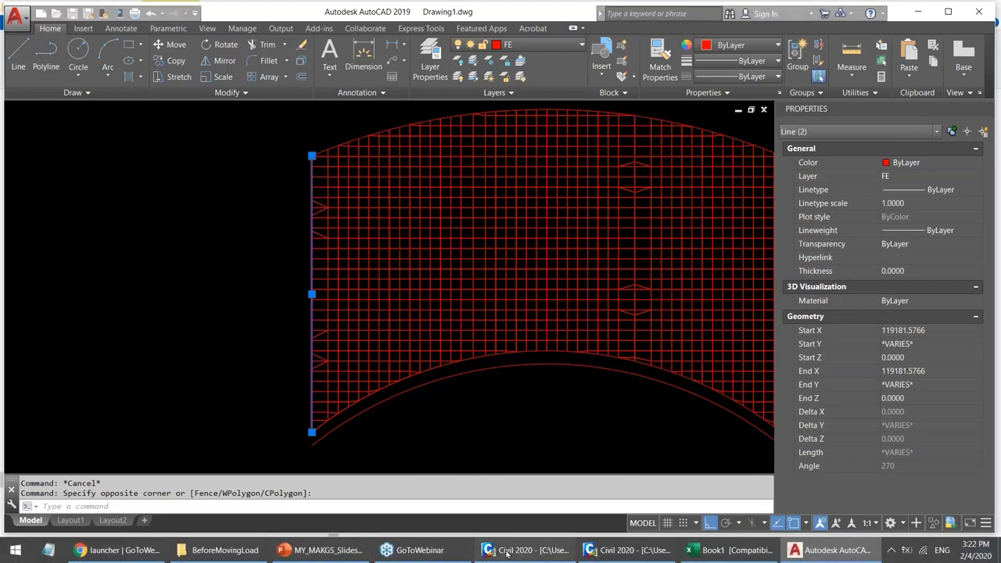
{"action": "left_click", "coordinate": [507, 553]}
{"action": "scroll", "coordinate": [515, 203], "scroll_direction": "up", "scroll_amount": 2}
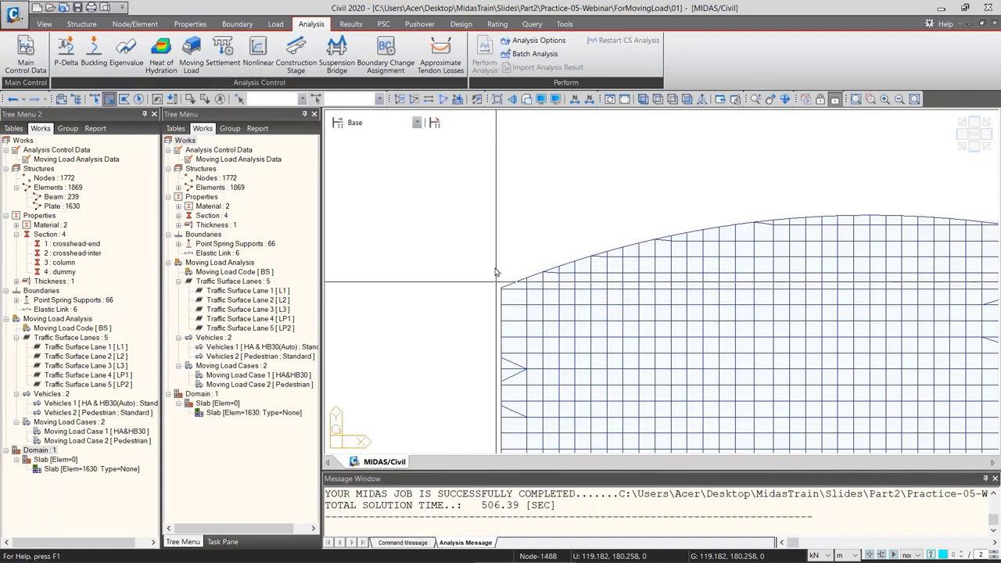
{"action": "double_click", "coordinate": [69, 206]}
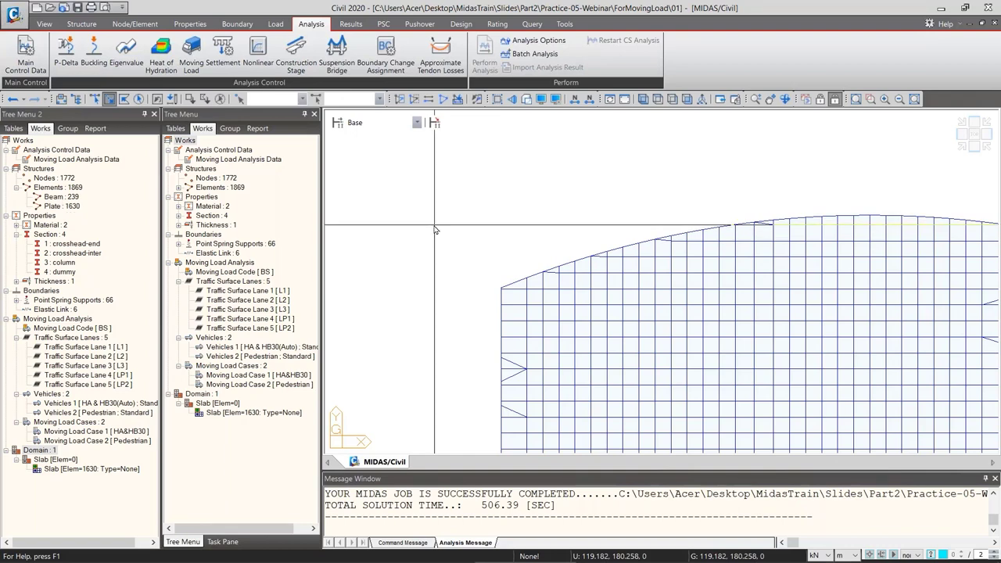
{"action": "left_click", "coordinate": [478, 242]}
{"action": "scroll", "coordinate": [477, 241], "scroll_direction": "down", "scroll_amount": 3}
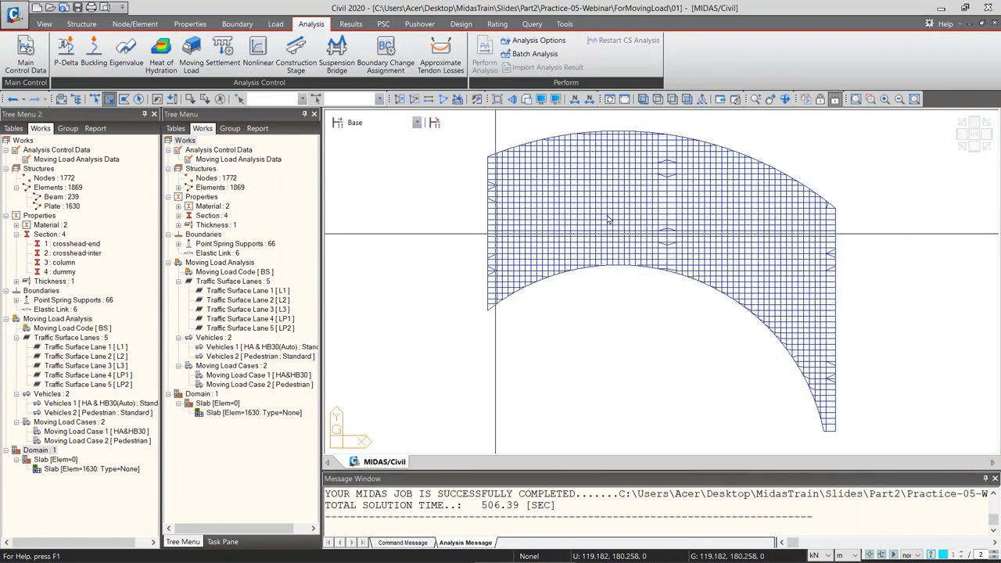
{"action": "middle_click_drag", "start_coordinate": [501, 266], "coordinate": [514, 289]}
{"action": "scroll", "coordinate": [515, 289], "scroll_direction": "up", "scroll_amount": 6}
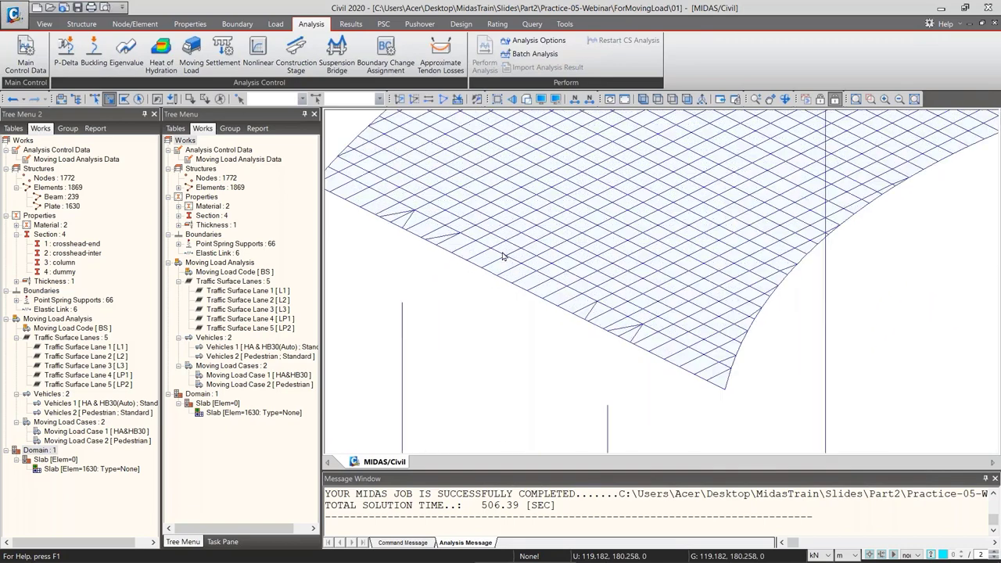
{"action": "scroll", "coordinate": [483, 267], "scroll_direction": "up", "scroll_amount": 1}
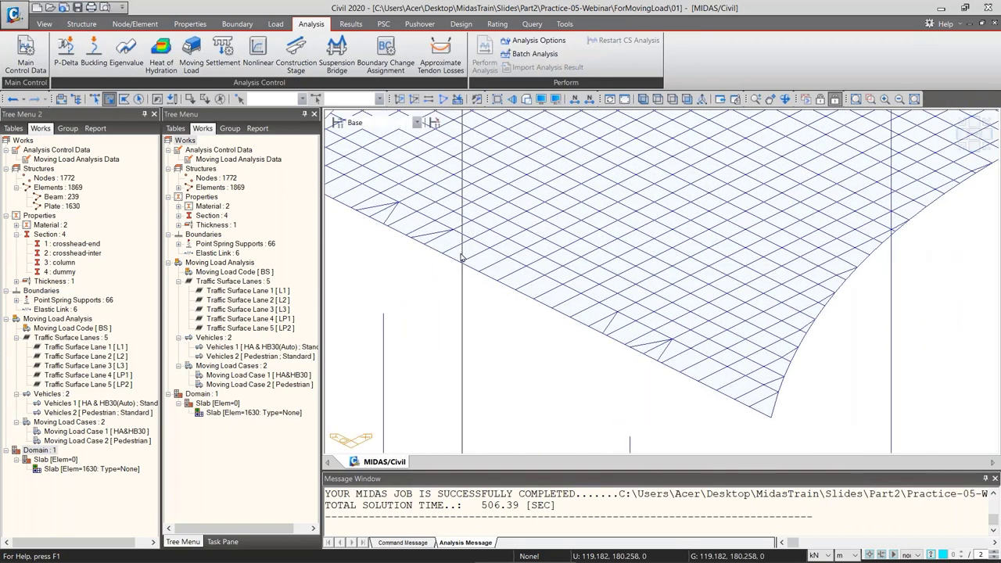
Select the two adjacent edge elements 1358 and 1359 along the slab's straight end to show how the edge is divided
{"action": "left_click", "coordinate": [473, 268]}
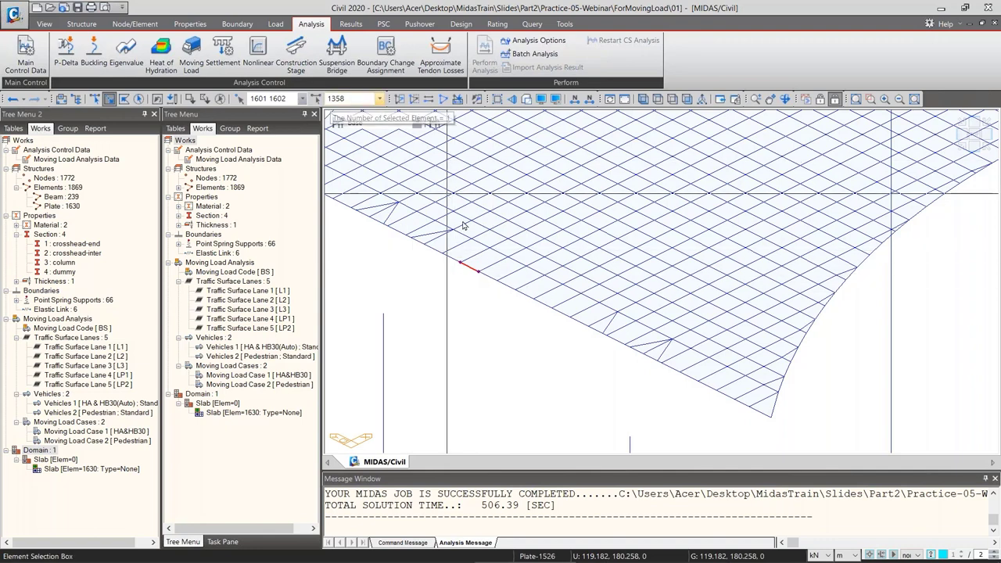
{"action": "left_click_drag", "start_coordinate": [455, 251], "coordinate": [507, 293]}
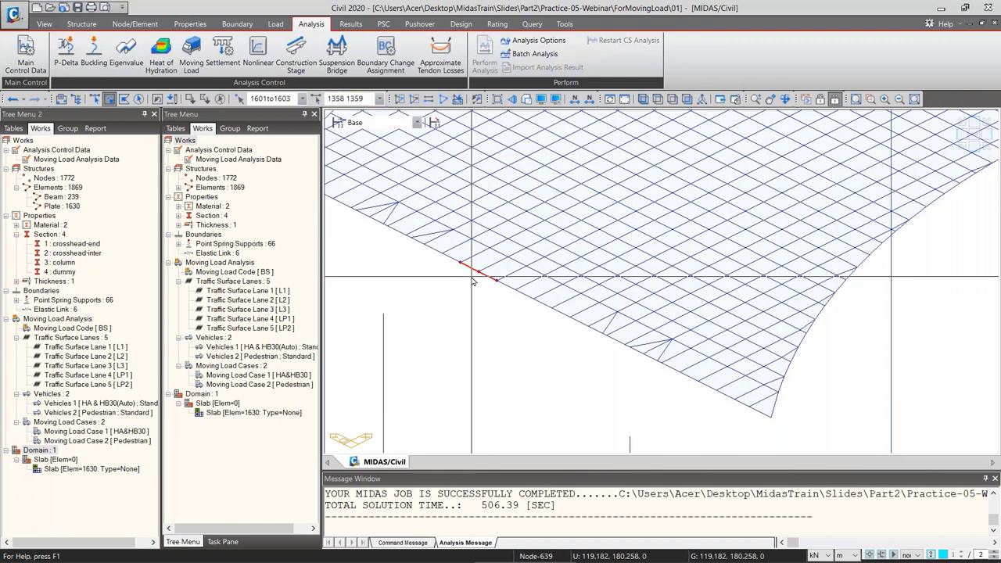
{"action": "middle_click_drag", "start_coordinate": [403, 157], "coordinate": [592, 165]}
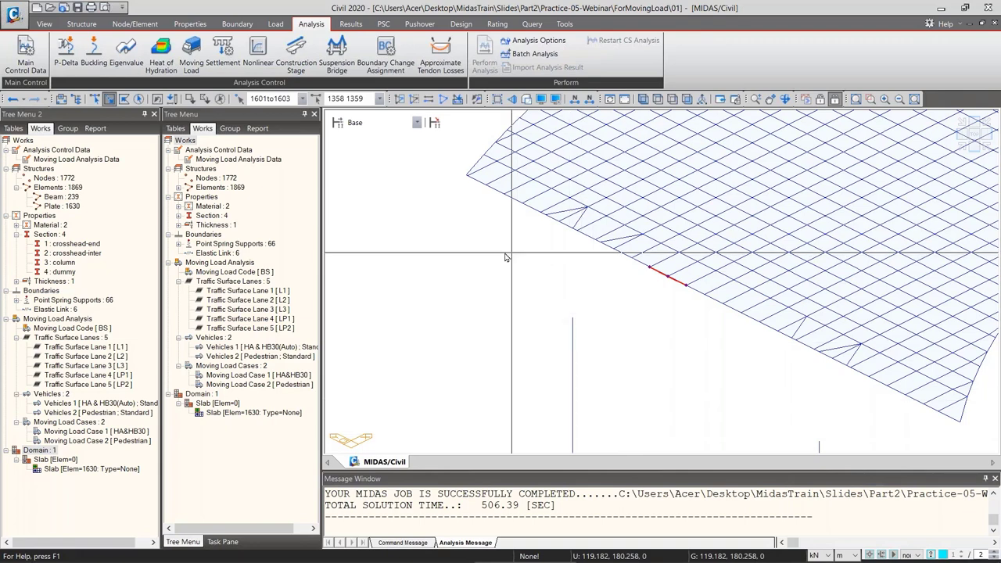
{"action": "scroll", "coordinate": [505, 256], "scroll_direction": "down", "scroll_amount": 2}
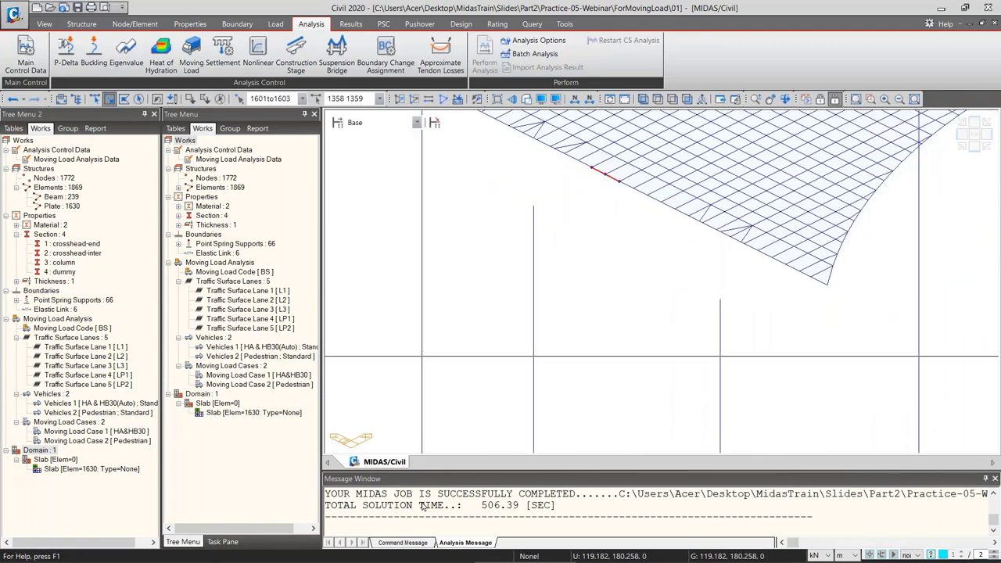
Switch to the PowerPoint webinar slides and open slide 5 on moving load cases
{"action": "mouse_move", "coordinate": [447, 557]}
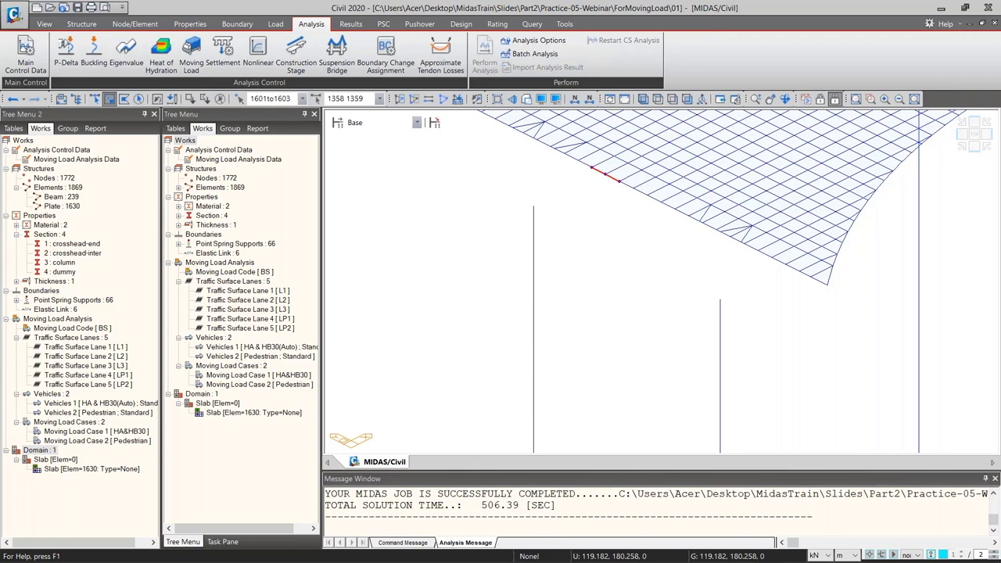
{"action": "mouse_move", "coordinate": [338, 560]}
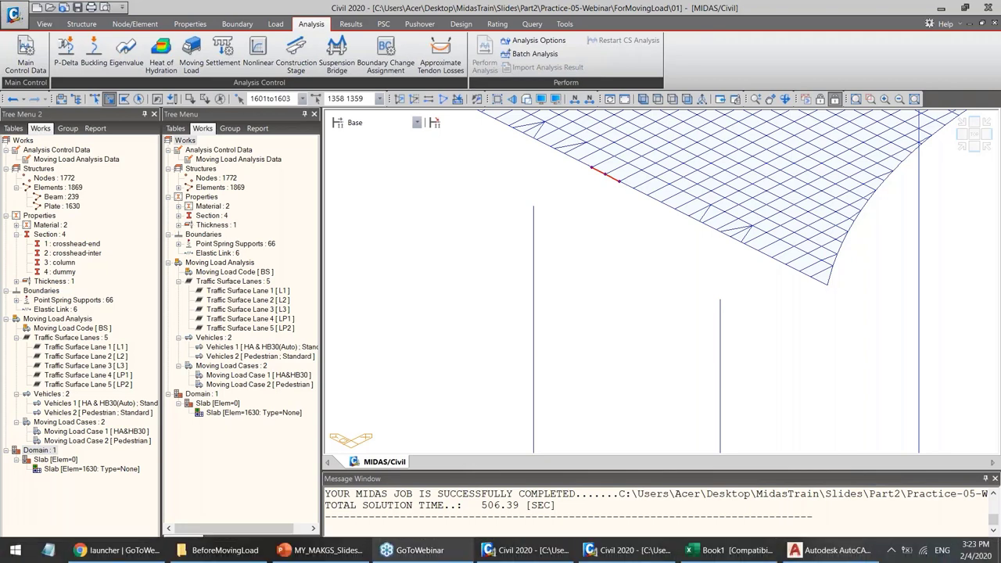
{"action": "left_click", "coordinate": [338, 560]}
{"action": "left_click", "coordinate": [69, 428]}
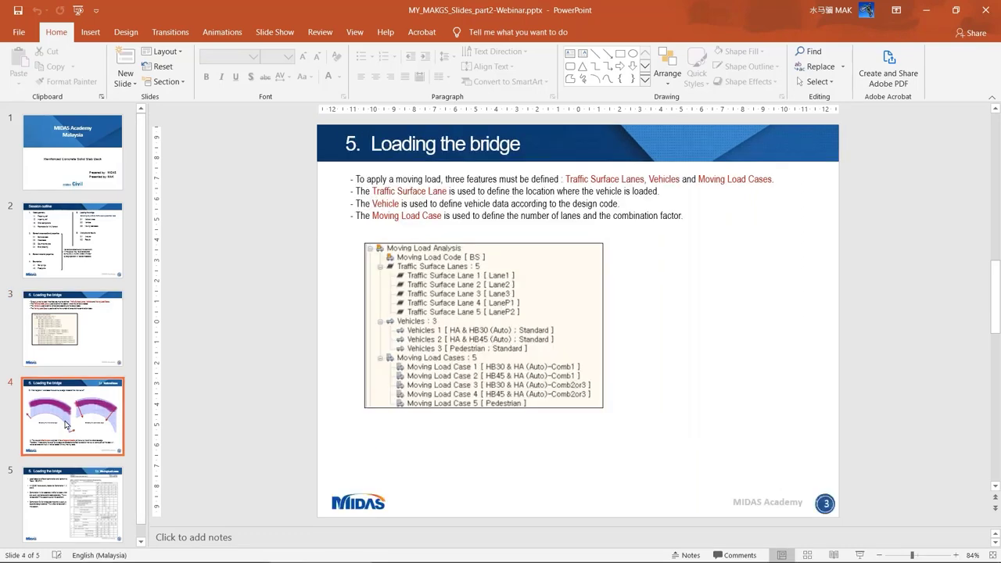
{"action": "left_click", "coordinate": [72, 504]}
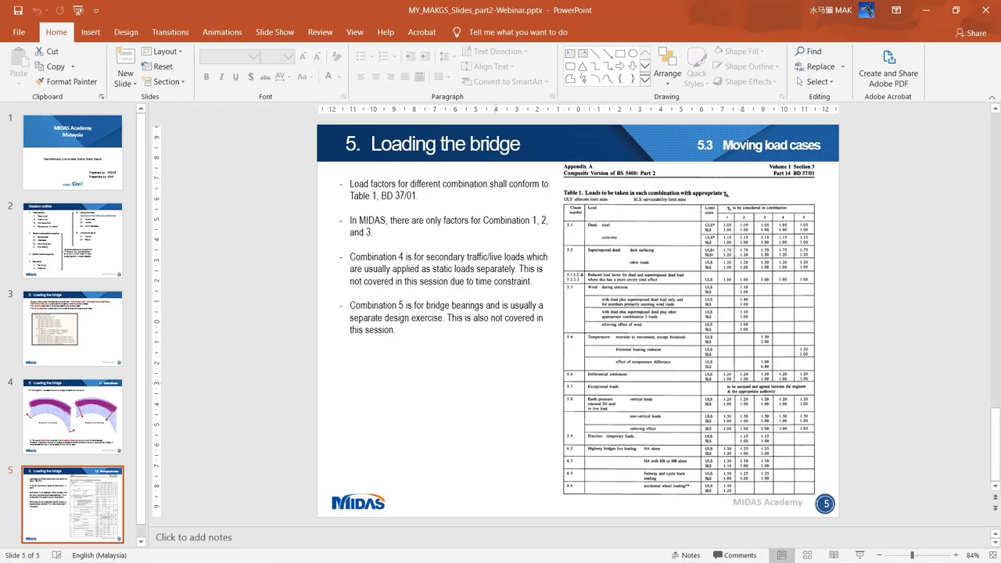
Run the slide show from the beginning, advance to slide 4 on notional lanes, and end the show
{"action": "key", "text": "F5"}
{"action": "key", "text": "Right"}
{"action": "key", "text": "Right"}
{"action": "key", "text": "Right"}
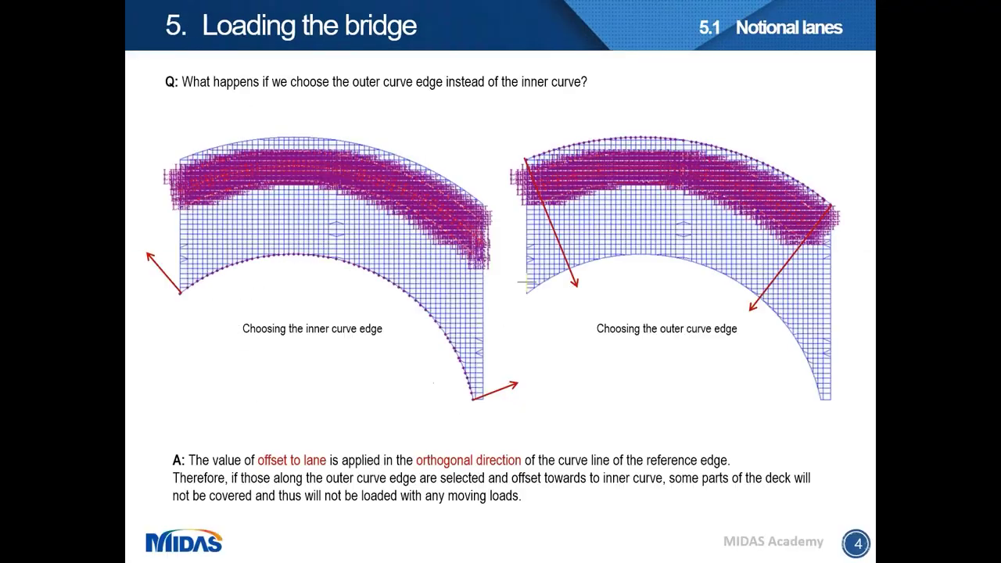
{"action": "key", "text": "Escape"}
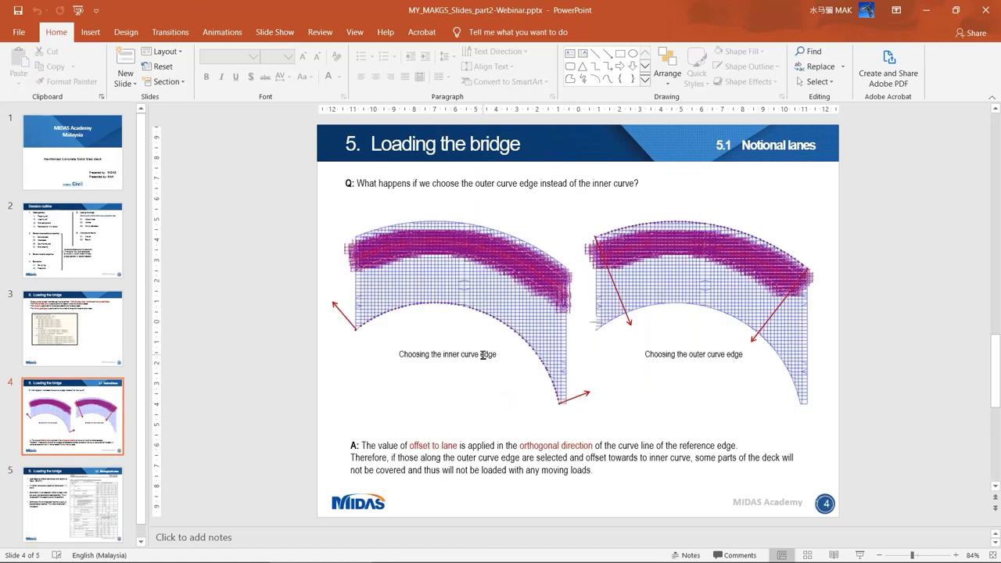
Present slide 5, with the BD 37/01 load factors for each combination, as a full-screen slide show
{"action": "scroll", "coordinate": [485, 354], "scroll_direction": "down", "scroll_amount": 1}
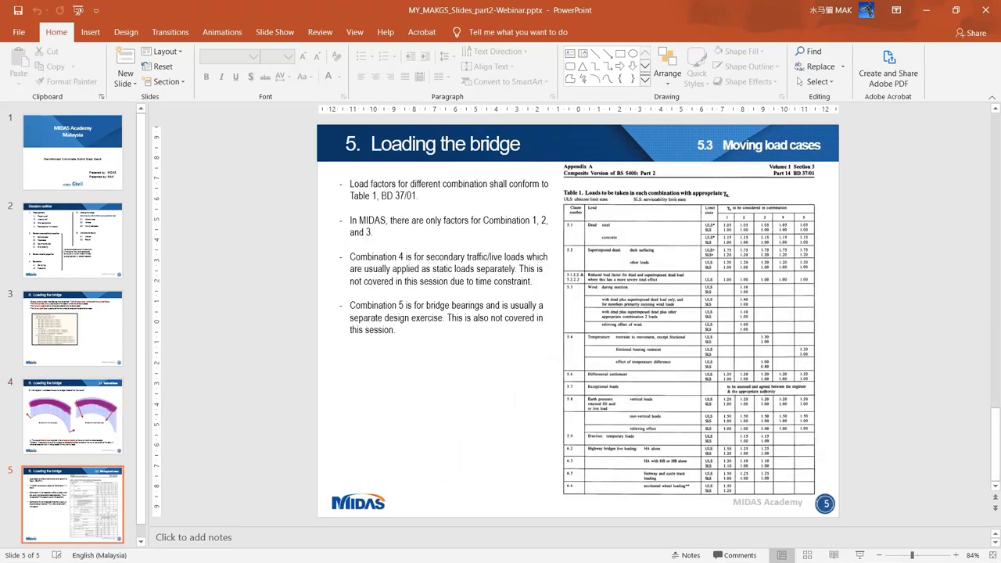
{"action": "key", "text": "shift+F5"}
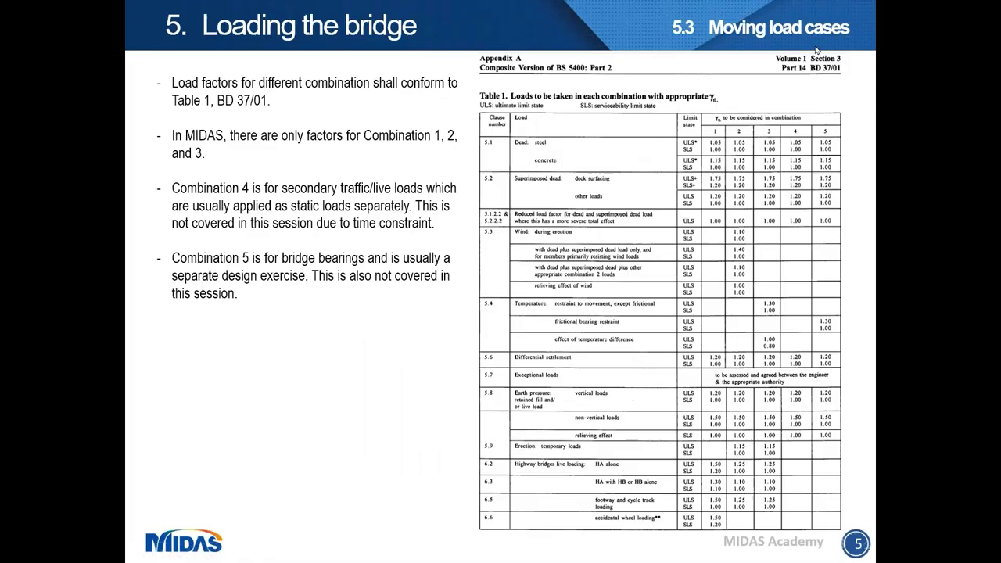